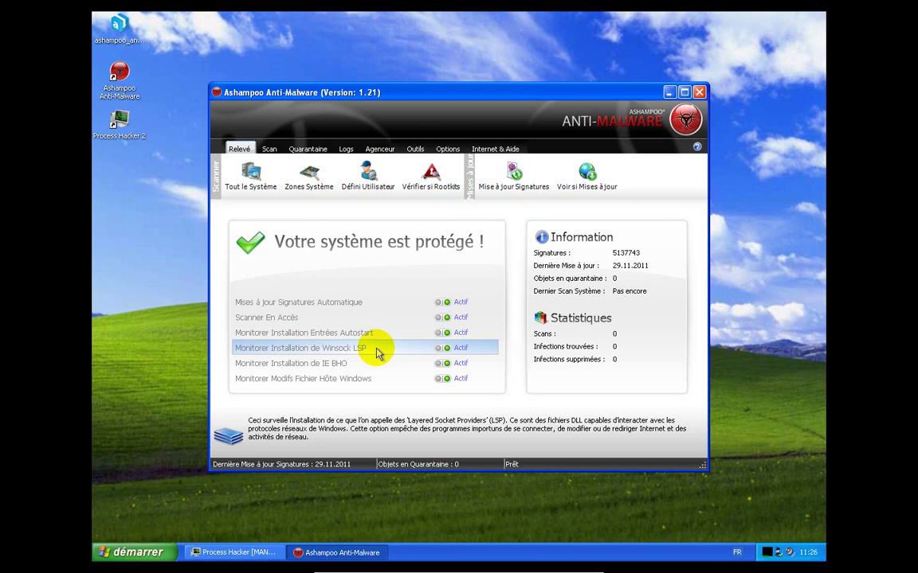
Read the explanations for IE BHO, Winsock LSP and hosts file monitoring
{"action": "left_click", "coordinate": [363, 365]}
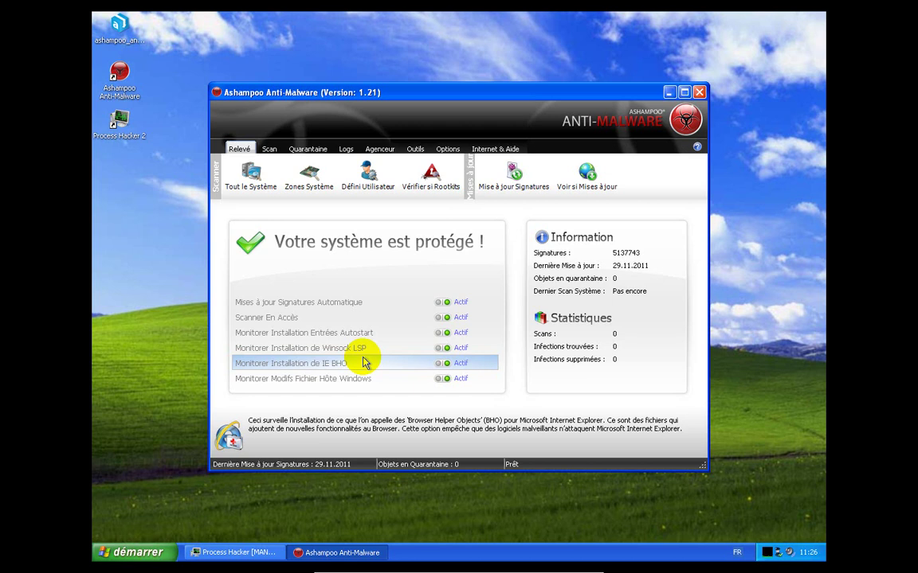
{"action": "left_click", "coordinate": [361, 353]}
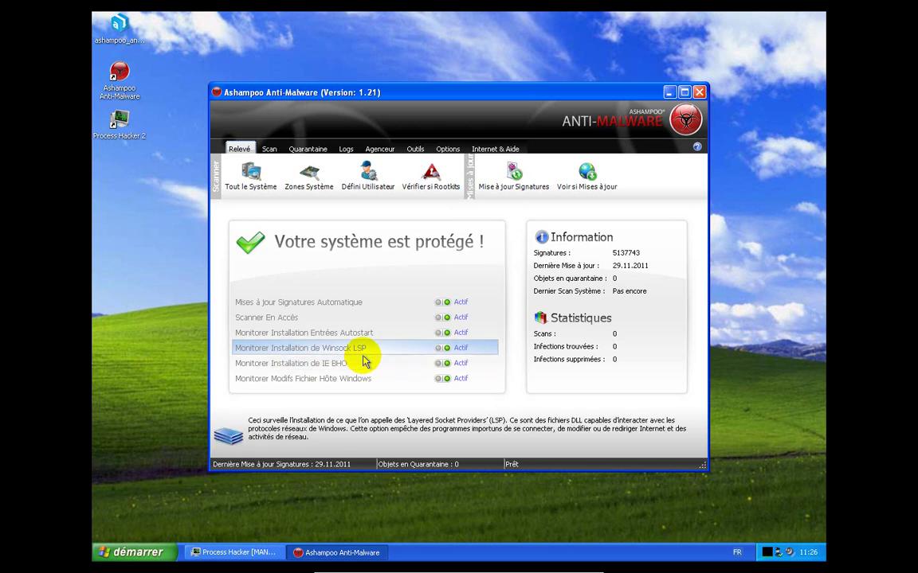
{"action": "left_click", "coordinate": [363, 364]}
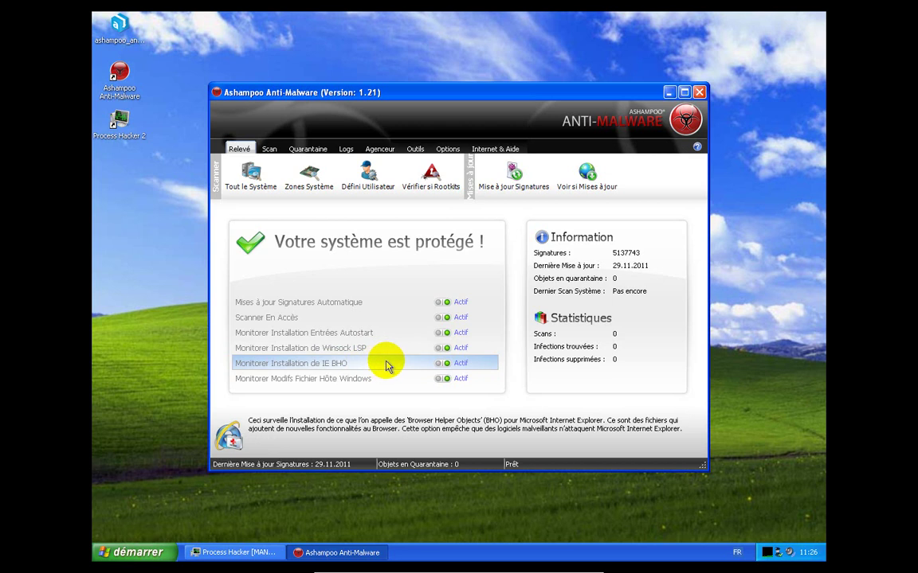
{"action": "left_click", "coordinate": [373, 379]}
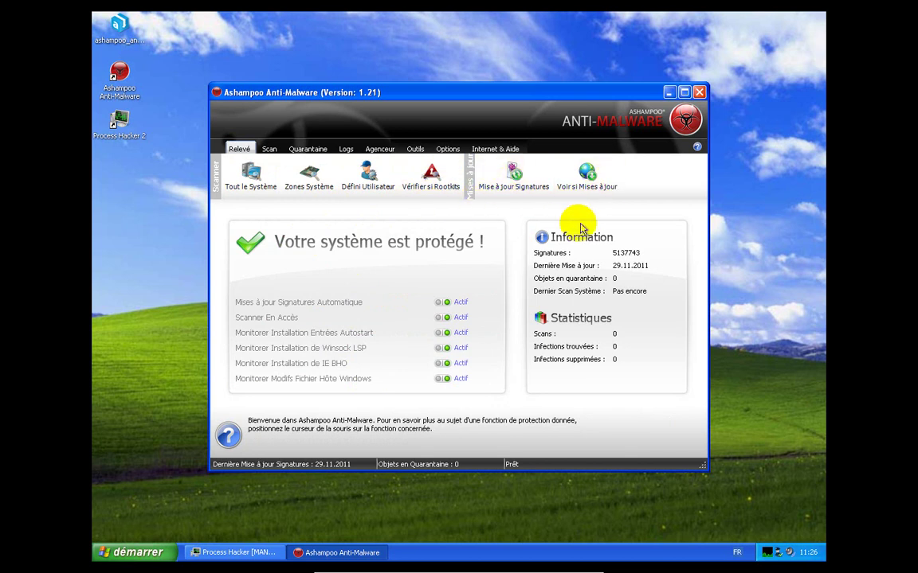
Check the Scan, Quarantaine and Logs views, then show the empty Agenceur task list
{"action": "left_click", "coordinate": [269, 150]}
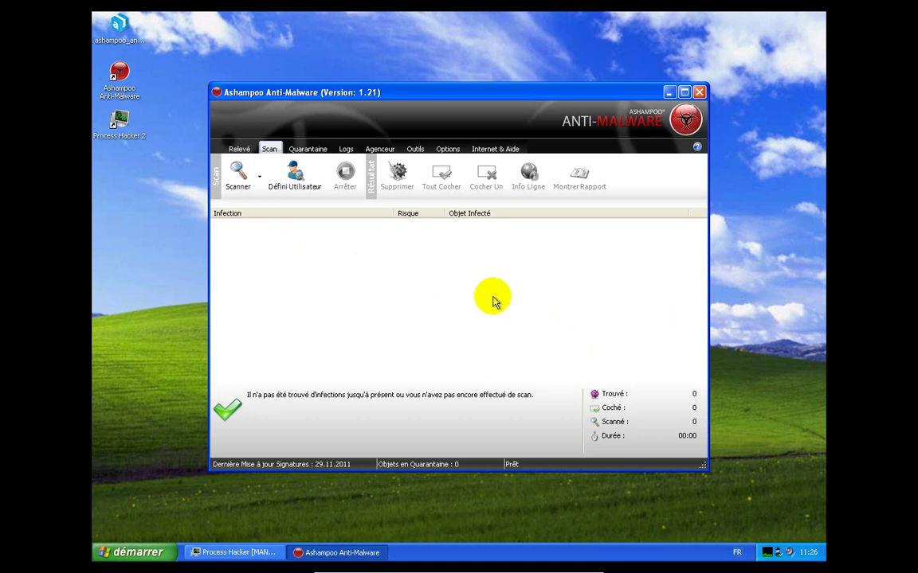
{"action": "left_click", "coordinate": [307, 149]}
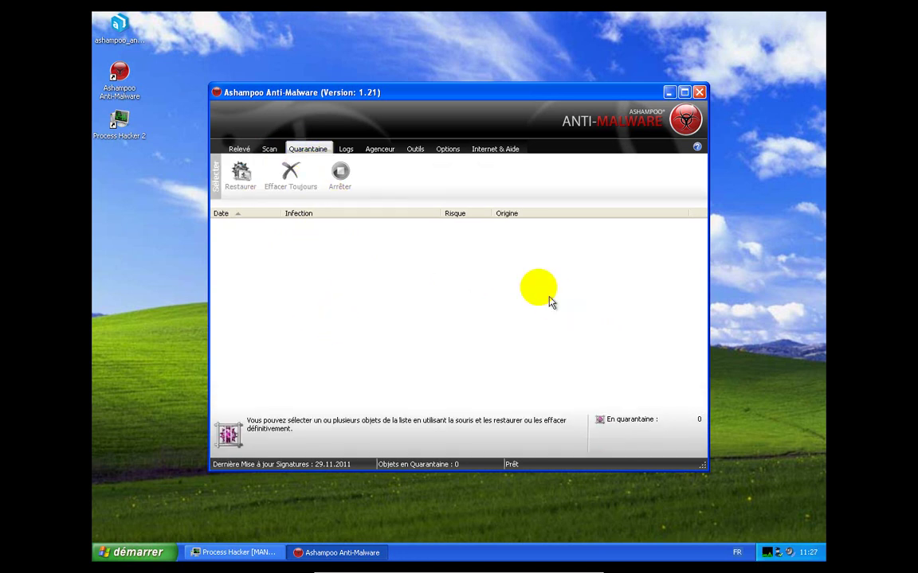
{"action": "left_click", "coordinate": [347, 150]}
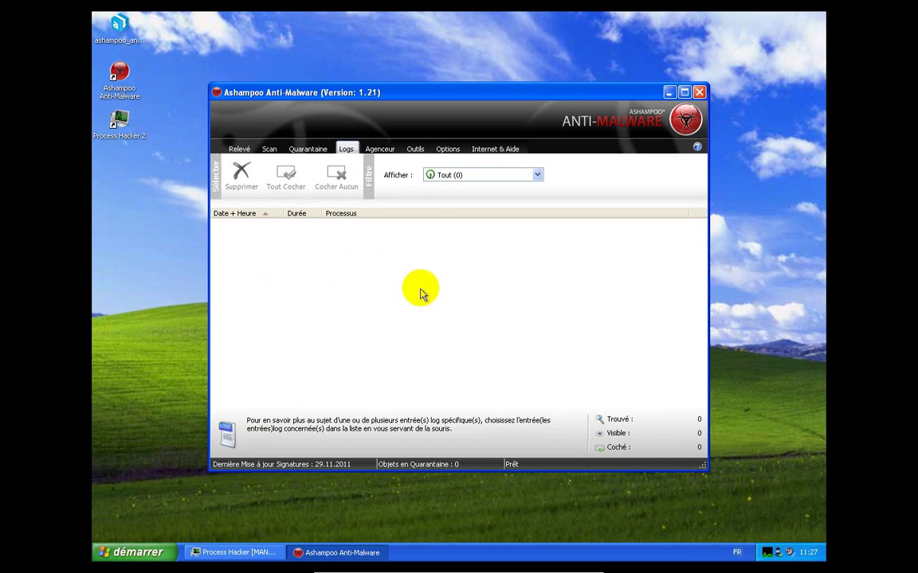
{"action": "left_click", "coordinate": [381, 152]}
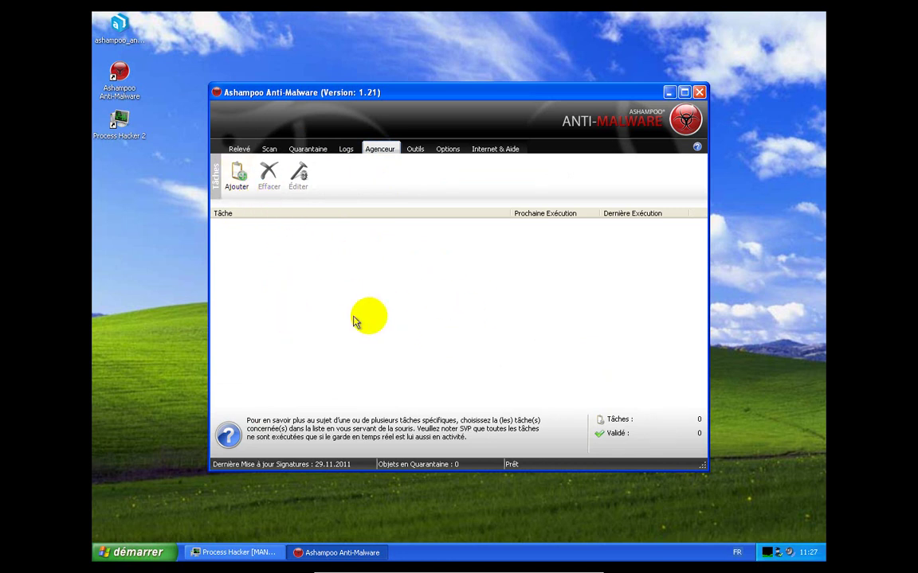
Show the Outils page with File Wiper, Hosts File Checker, Process Manager and LSP Viewer
{"action": "left_click", "coordinate": [411, 151]}
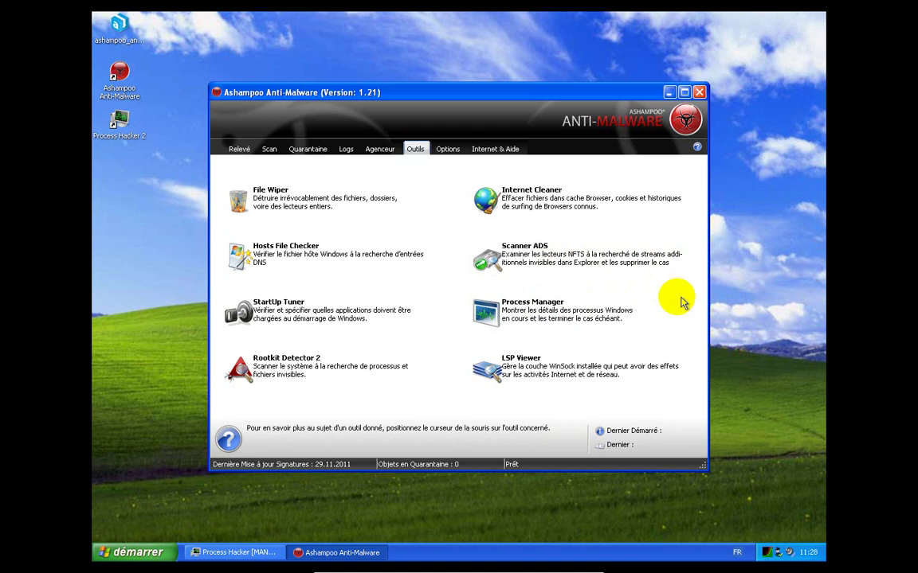
Minimize Process Hacker, inspect AAMW_Tools.exe in Process Manager, then close both Anti-Malware windows
{"action": "left_click", "coordinate": [249, 550]}
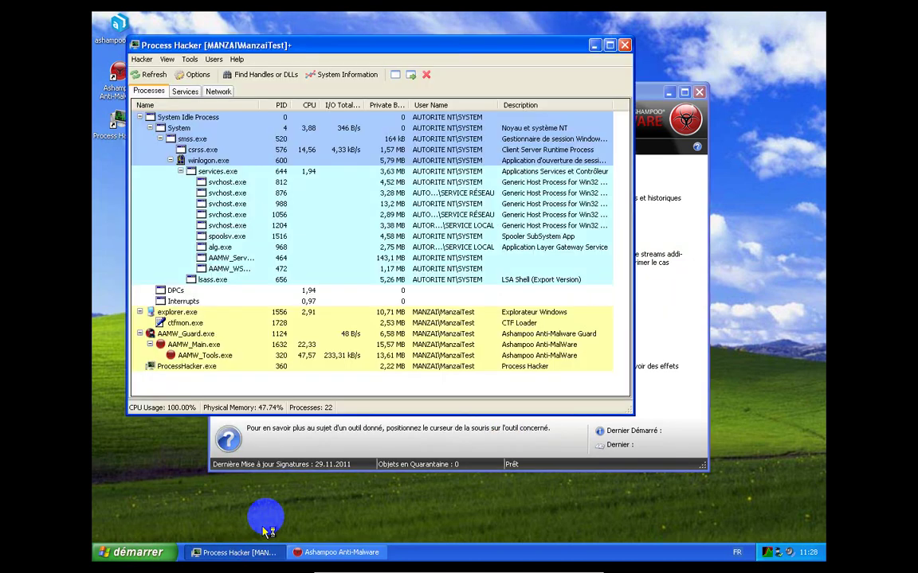
{"action": "left_click", "coordinate": [596, 44]}
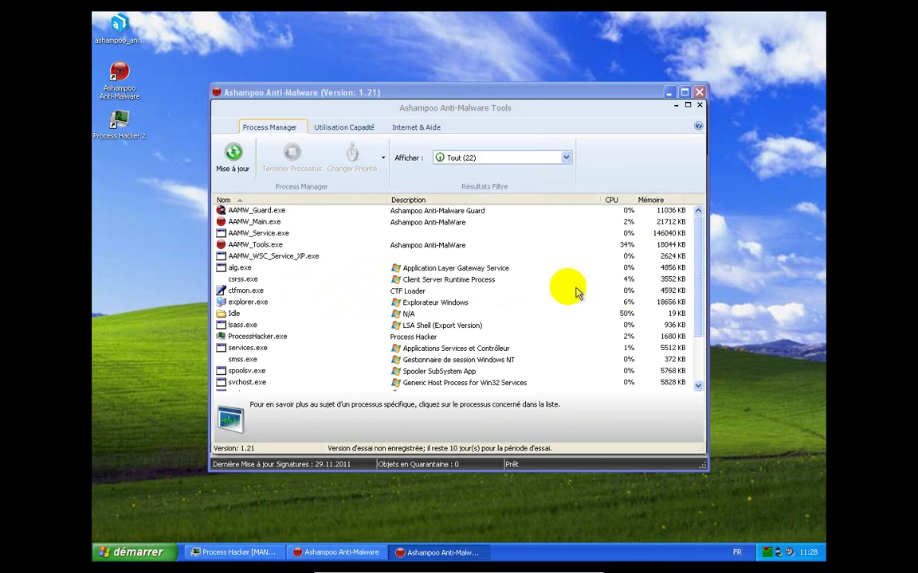
{"action": "left_click", "coordinate": [446, 248]}
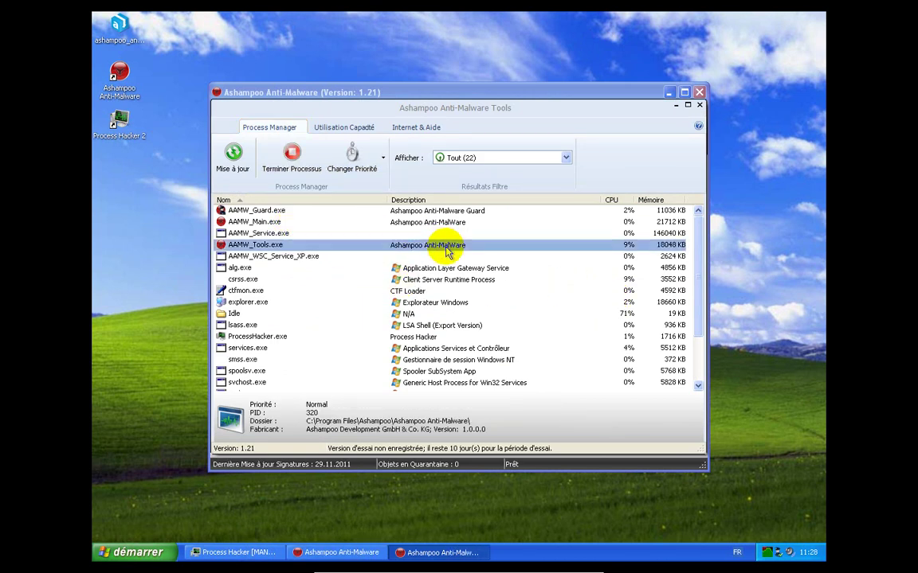
{"action": "scroll", "coordinate": [490, 310], "scroll_direction": "down", "scroll_amount": 1}
{"action": "scroll", "coordinate": [485, 318], "scroll_direction": "down", "scroll_amount": 1}
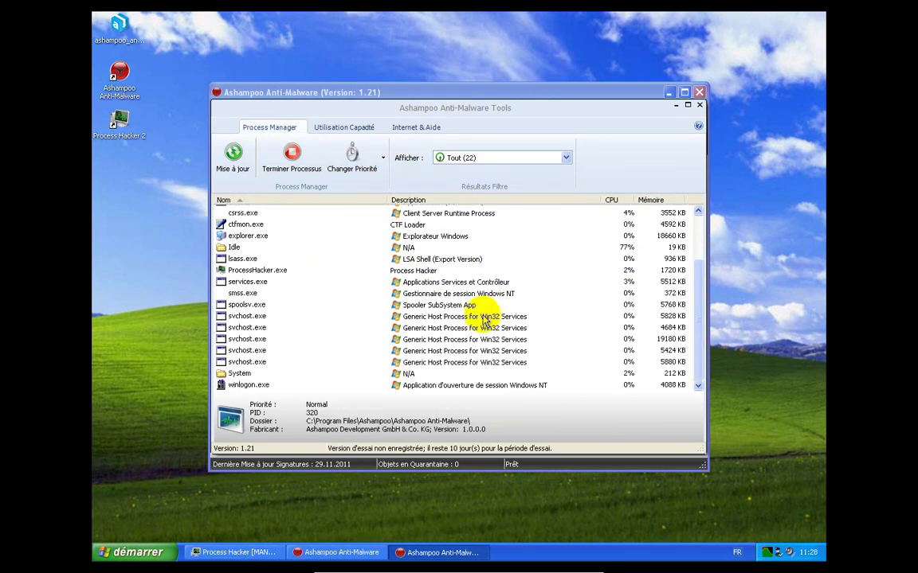
{"action": "scroll", "coordinate": [489, 317], "scroll_direction": "up", "scroll_amount": 2}
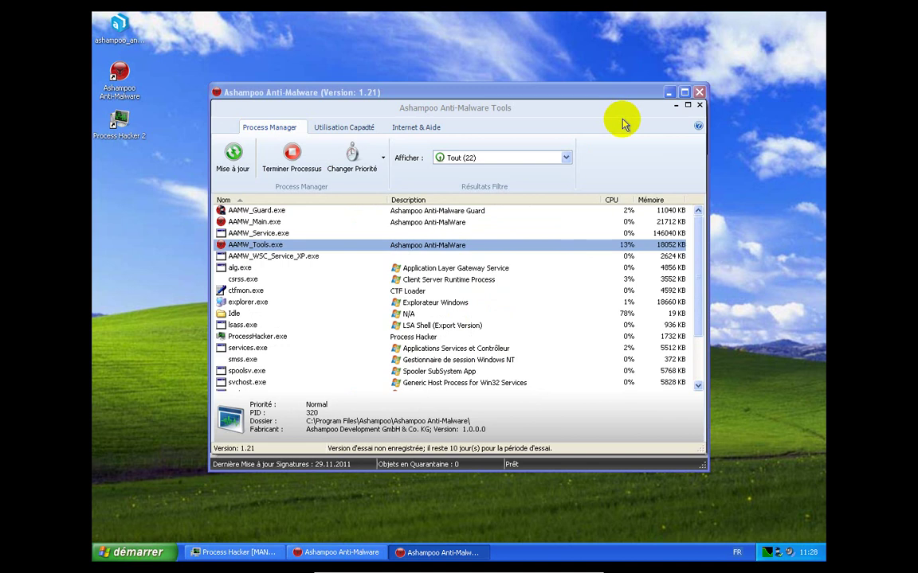
{"action": "left_click", "coordinate": [700, 93]}
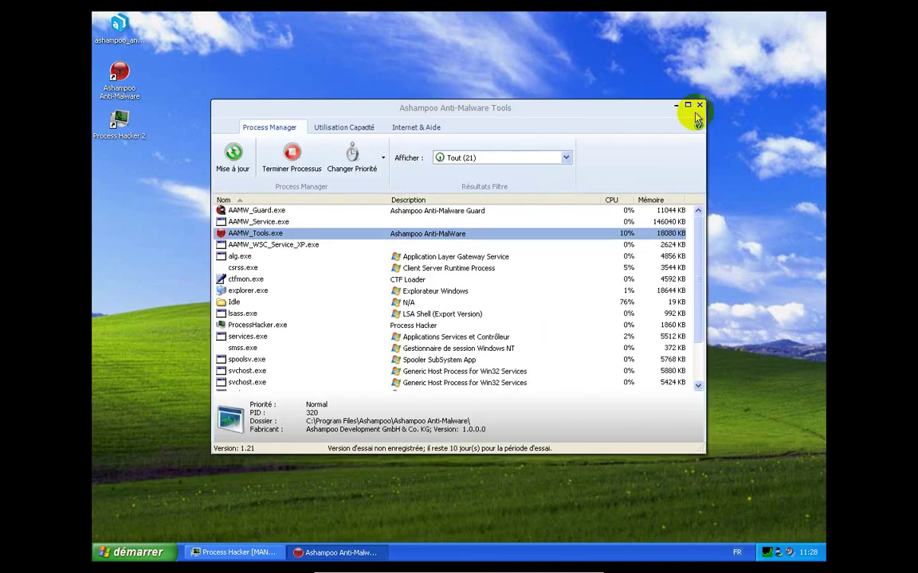
{"action": "left_click", "coordinate": [699, 105]}
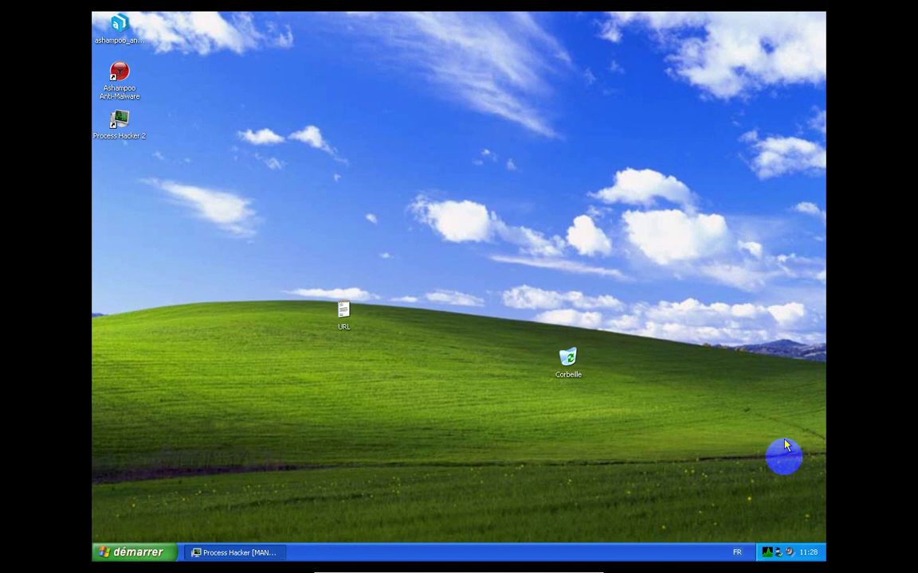
Reopen the main window from the tray icon and show the Options interface language list
{"action": "right_click", "coordinate": [778, 554]}
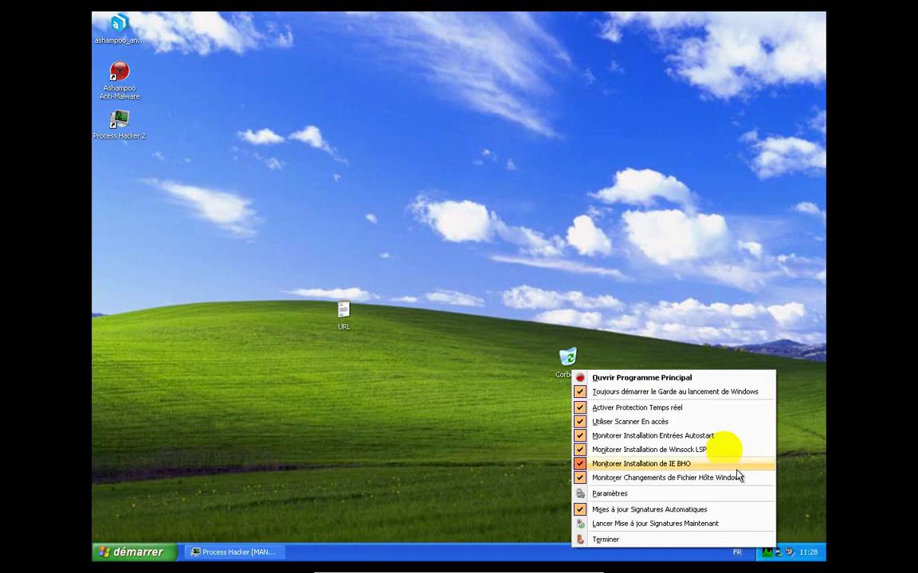
{"action": "left_click", "coordinate": [682, 378]}
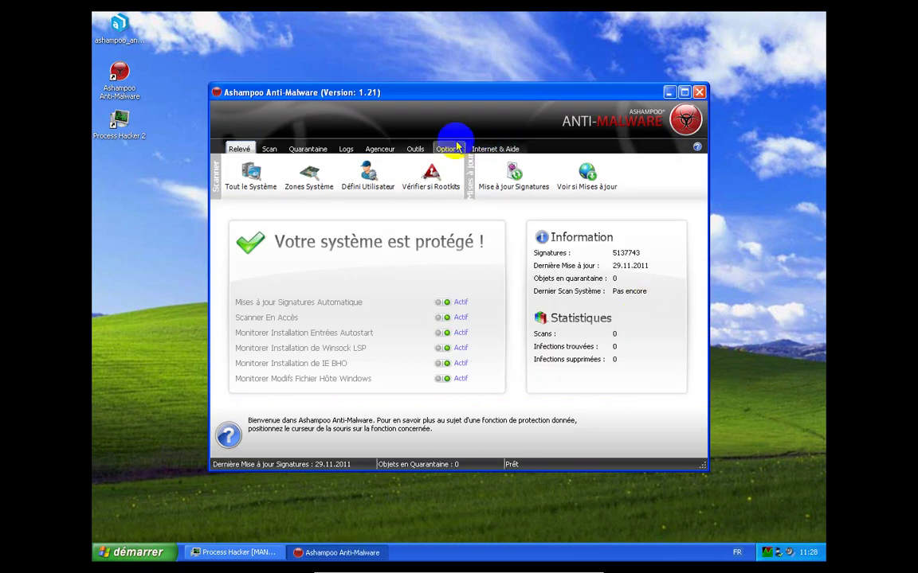
{"action": "left_click", "coordinate": [450, 149]}
{"action": "left_click", "coordinate": [416, 150]}
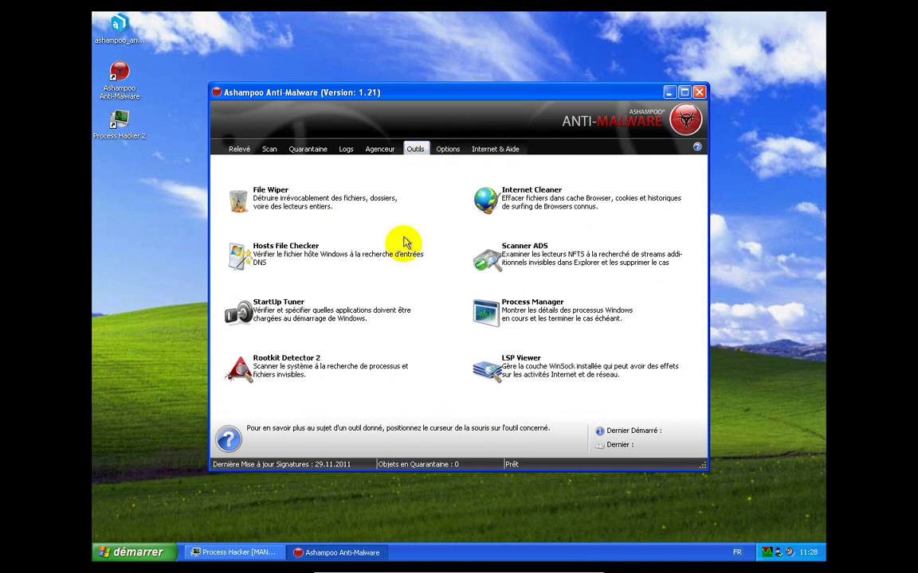
{"action": "mouse_move", "coordinate": [522, 366]}
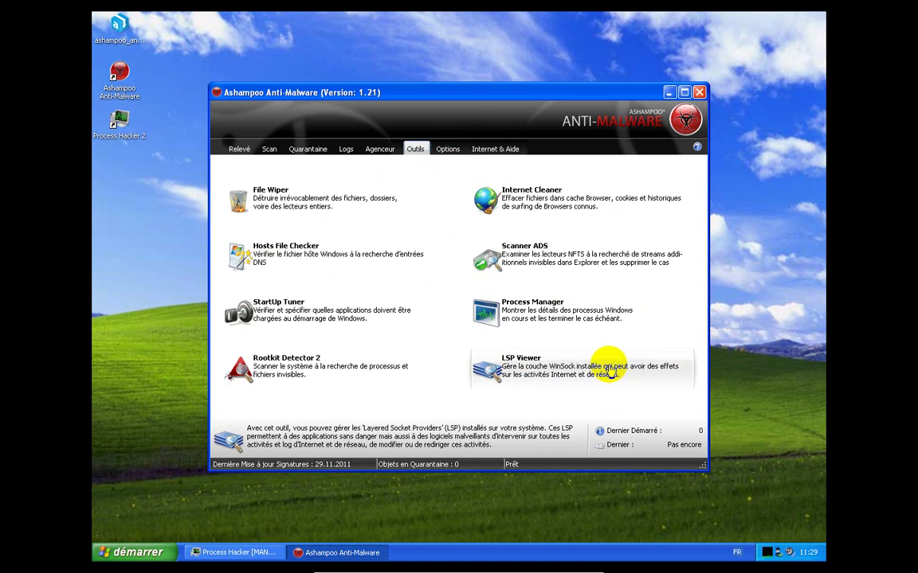
{"action": "left_click", "coordinate": [448, 150]}
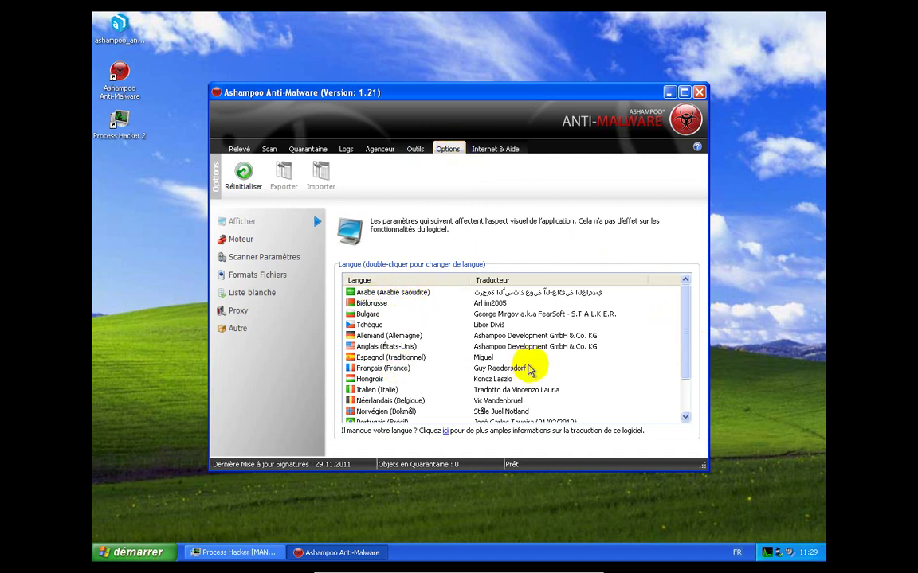
Show the Moteur options: both engines in use, with spyware, riskware and commercial-cookie reporting on
{"action": "left_click", "coordinate": [246, 242]}
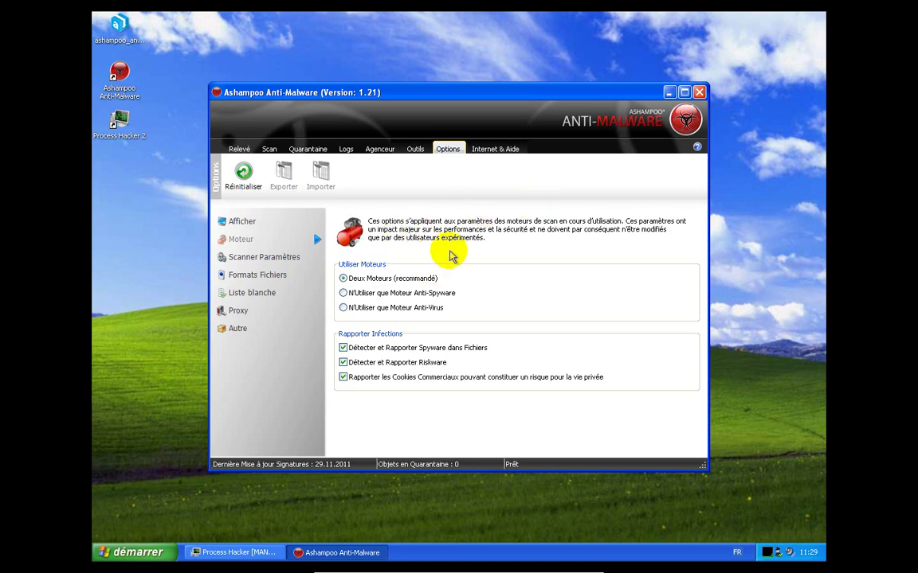
Toggle Exclure fausses alarmes off and back on, then view the Automatique (recommandé) Formats Fichiers setting
{"action": "left_click", "coordinate": [283, 263]}
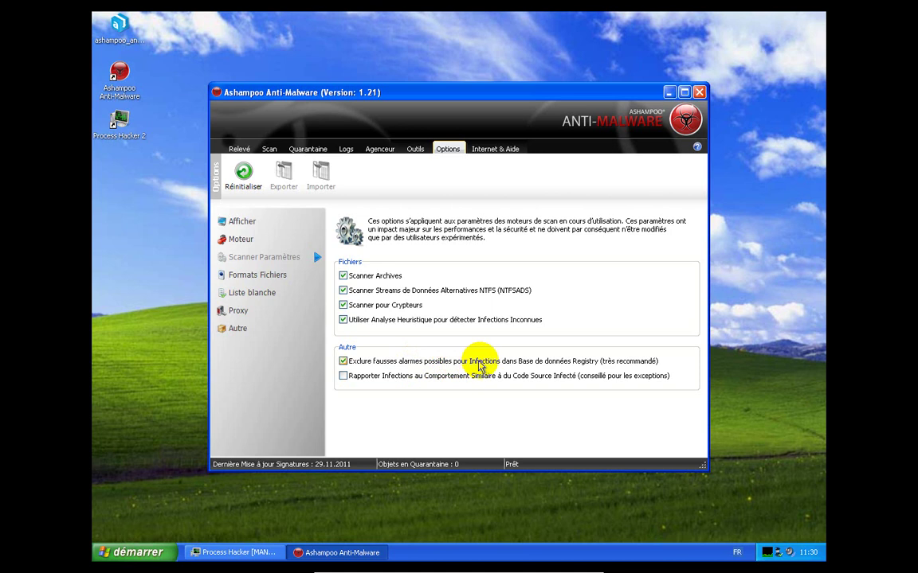
{"action": "left_click", "coordinate": [550, 363]}
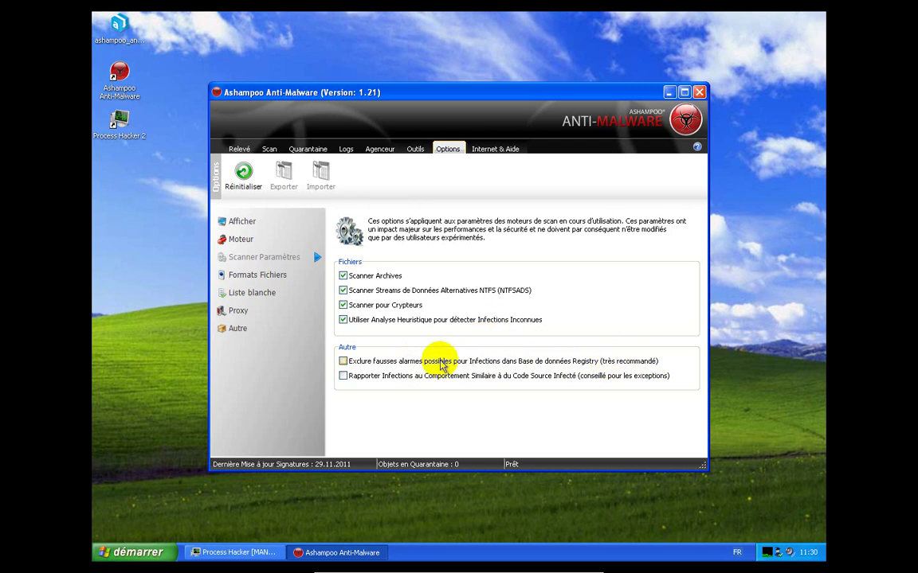
{"action": "left_click", "coordinate": [395, 360]}
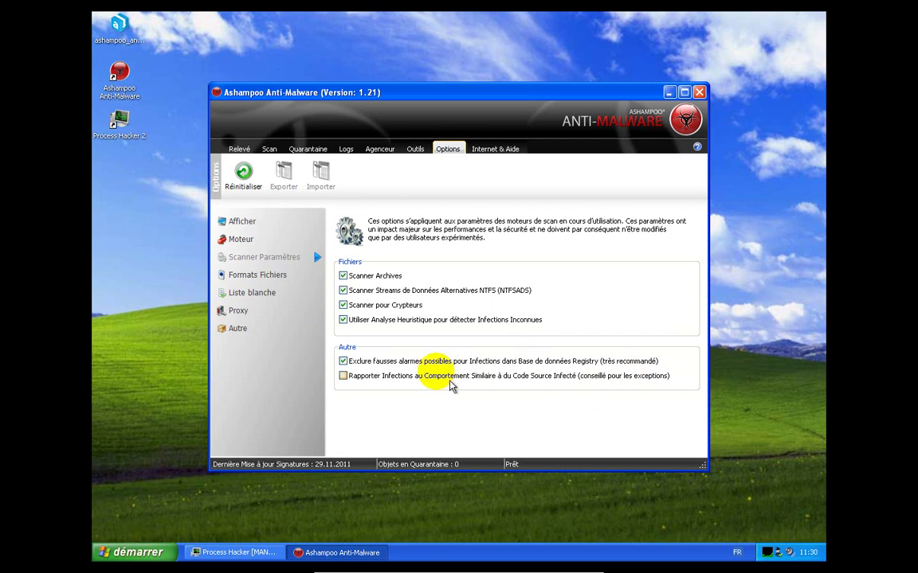
{"action": "left_click", "coordinate": [291, 275]}
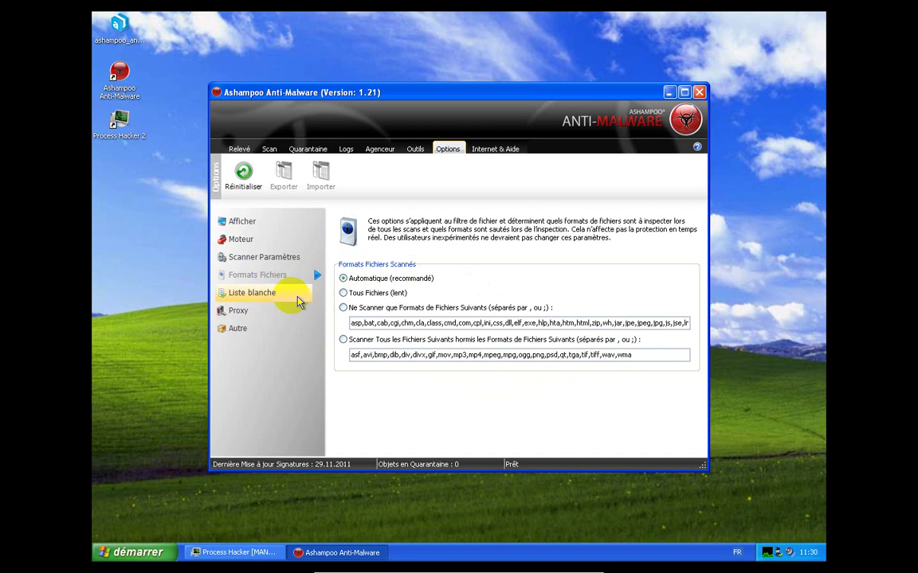
Browse the Liste blanche, Proxy and Autre options, then view the version 1.21 credits in Internet & Aide
{"action": "left_click", "coordinate": [259, 294]}
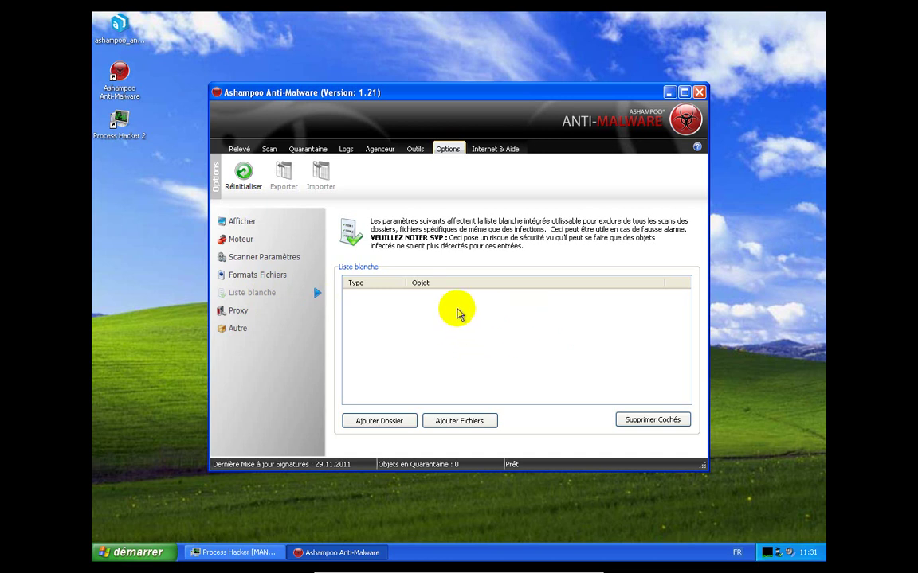
{"action": "left_click", "coordinate": [292, 316]}
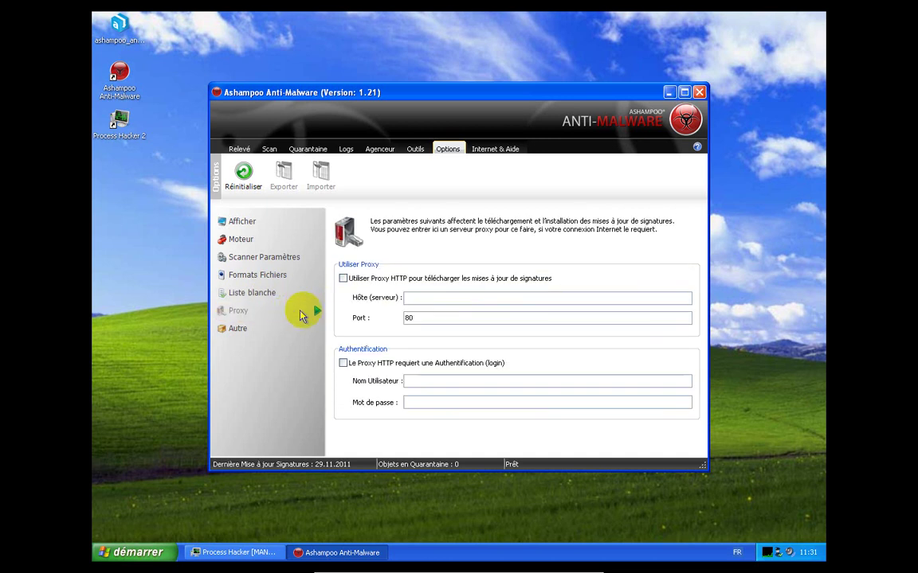
{"action": "left_click", "coordinate": [263, 337]}
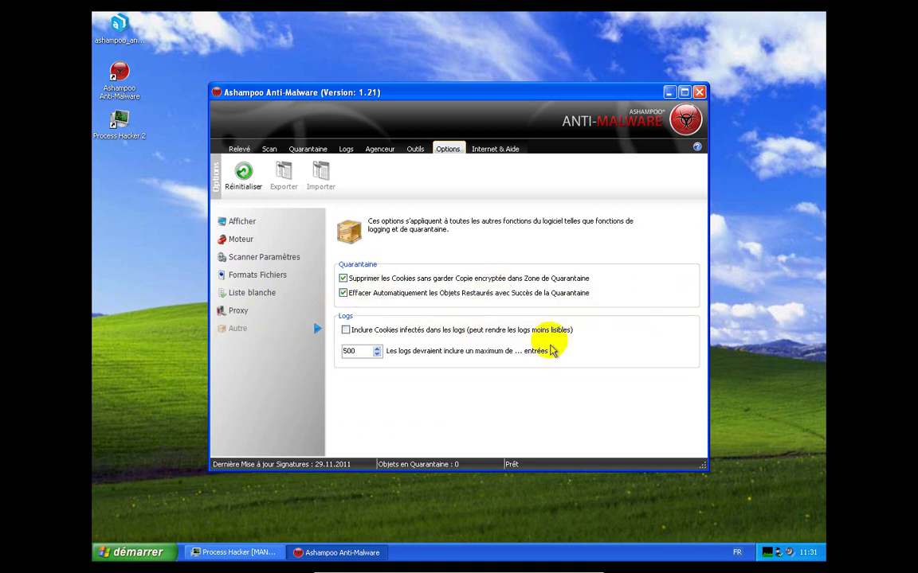
{"action": "left_click", "coordinate": [494, 149]}
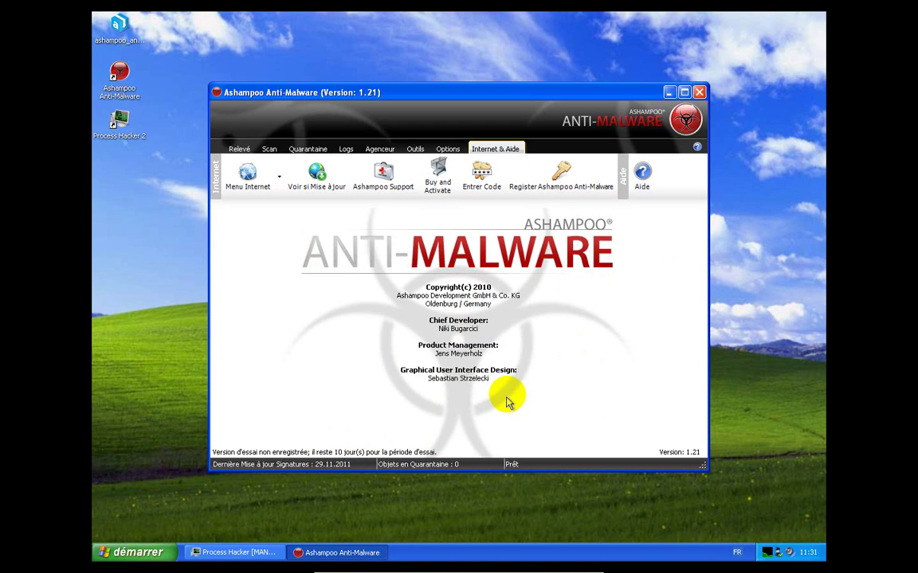
Follow the Register Ashampoo Anti-Malware link to Ashampoo's Logiciels Gravure page in Internet Explorer
{"action": "left_click", "coordinate": [571, 180]}
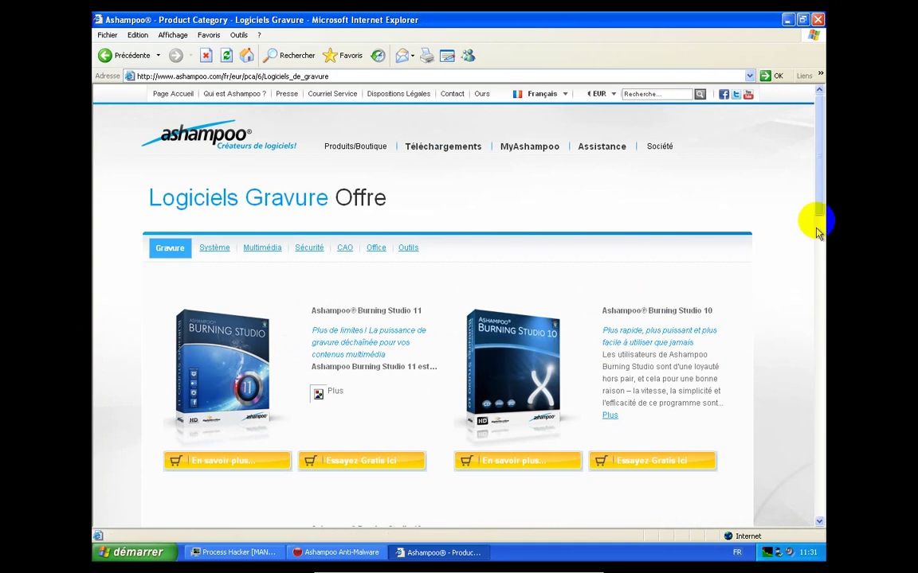
Browse the Logiciels Sécurité products and open the Anti-Malware 1.2.1 product page
{"action": "mouse_move", "coordinate": [818, 197]}
{"action": "left_mouse_down"}
{"action": "mouse_move", "coordinate": [842, 530]}
{"action": "mouse_move", "coordinate": [846, 169]}
{"action": "left_mouse_up"}
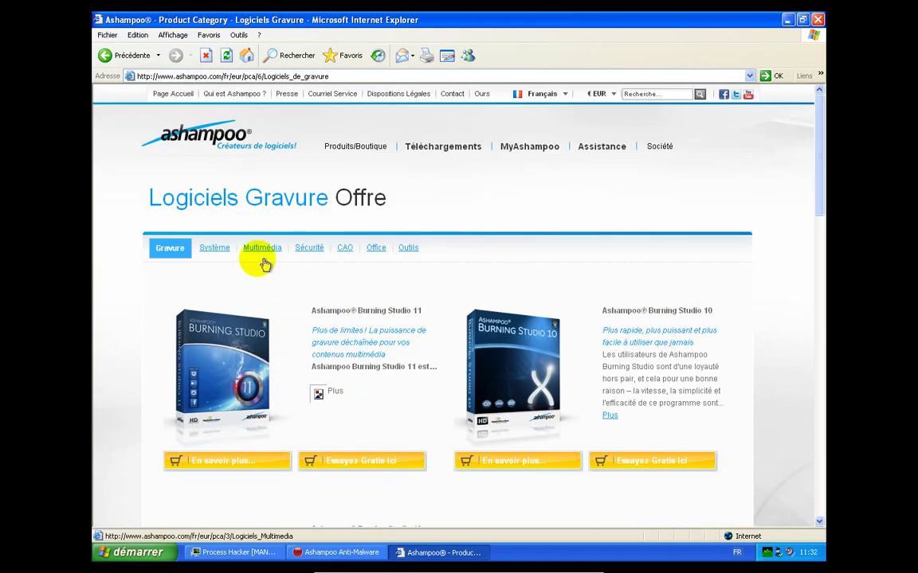
{"action": "left_click", "coordinate": [308, 249]}
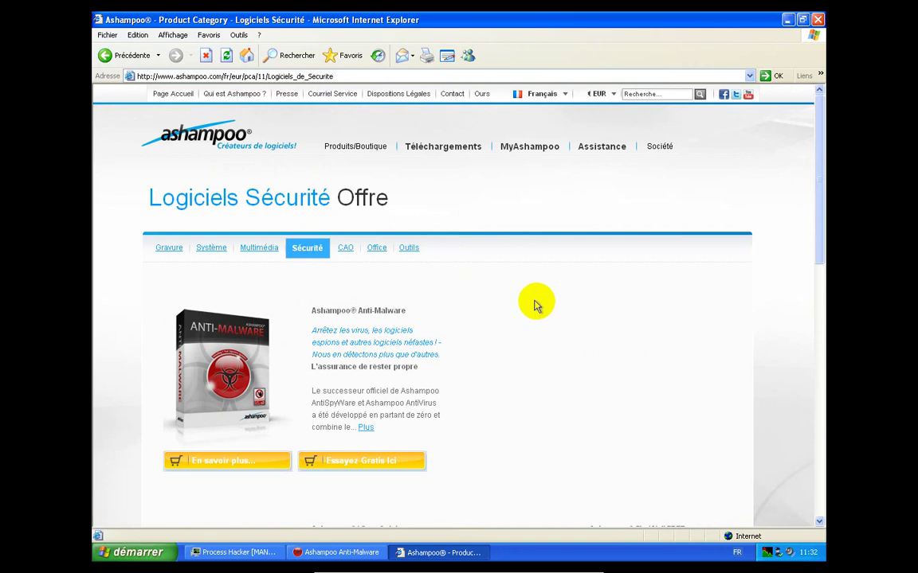
{"action": "scroll", "coordinate": [519, 360], "scroll_direction": "down", "scroll_amount": 3}
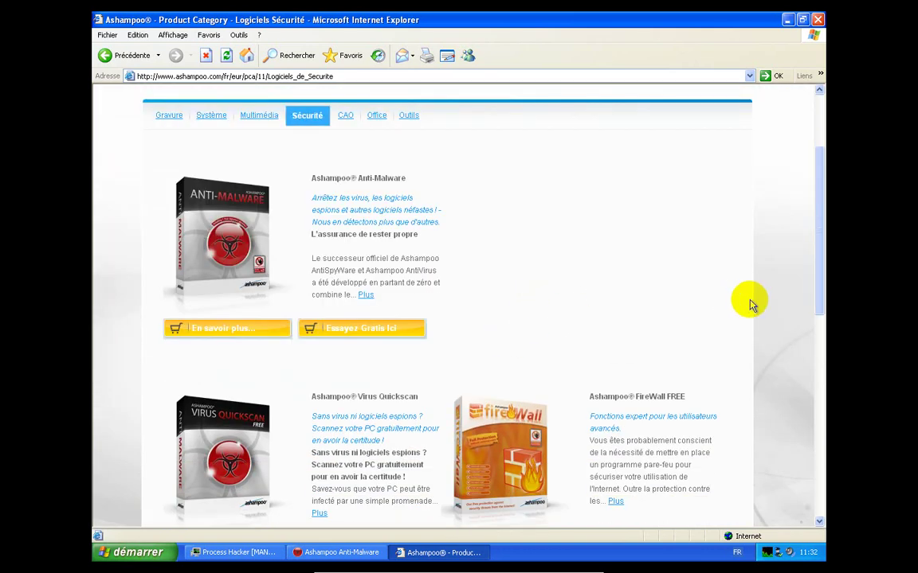
{"action": "scroll", "coordinate": [748, 305], "scroll_direction": "down", "scroll_amount": 2}
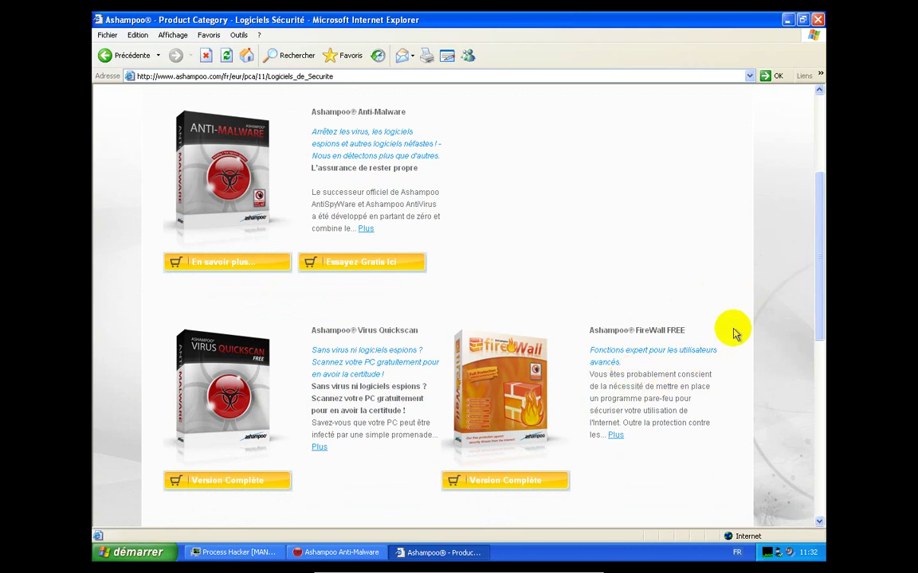
{"action": "scroll", "coordinate": [735, 334], "scroll_direction": "down", "scroll_amount": 4}
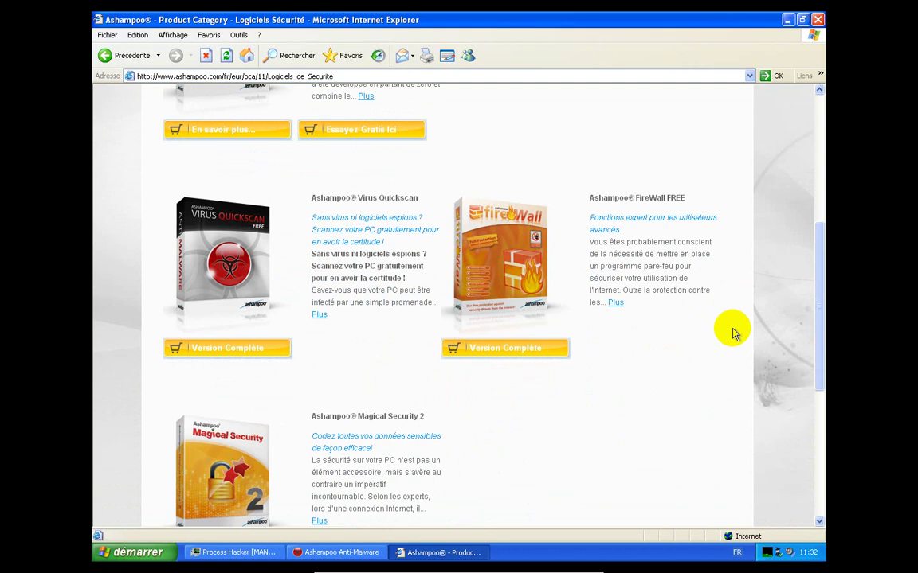
{"action": "scroll", "coordinate": [734, 334], "scroll_direction": "down", "scroll_amount": 8}
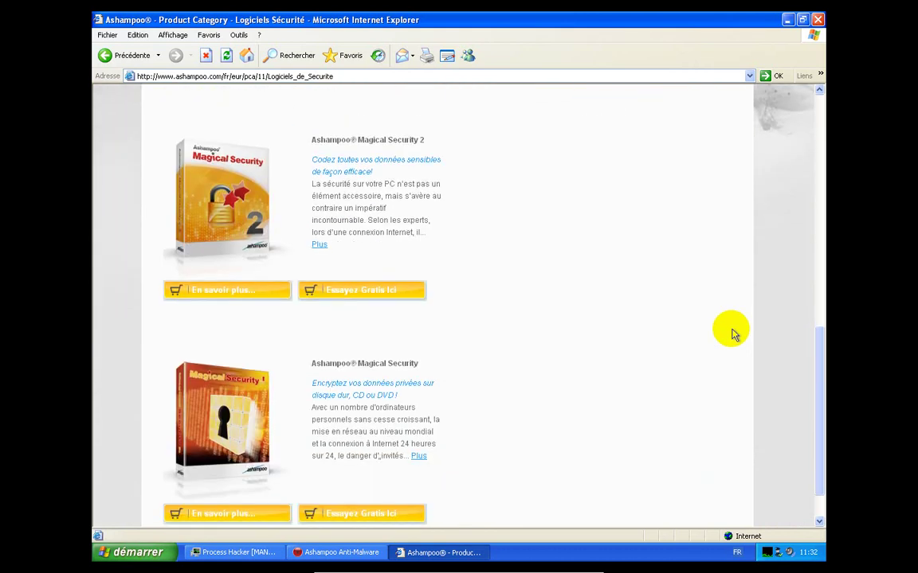
{"action": "scroll", "coordinate": [734, 335], "scroll_direction": "down", "scroll_amount": 2}
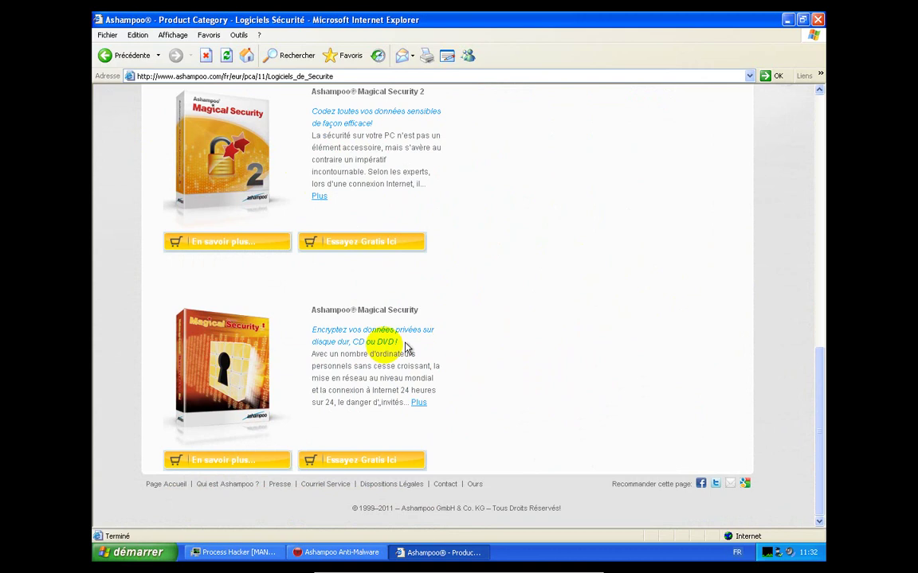
{"action": "scroll", "coordinate": [515, 286], "scroll_direction": "up", "scroll_amount": 10}
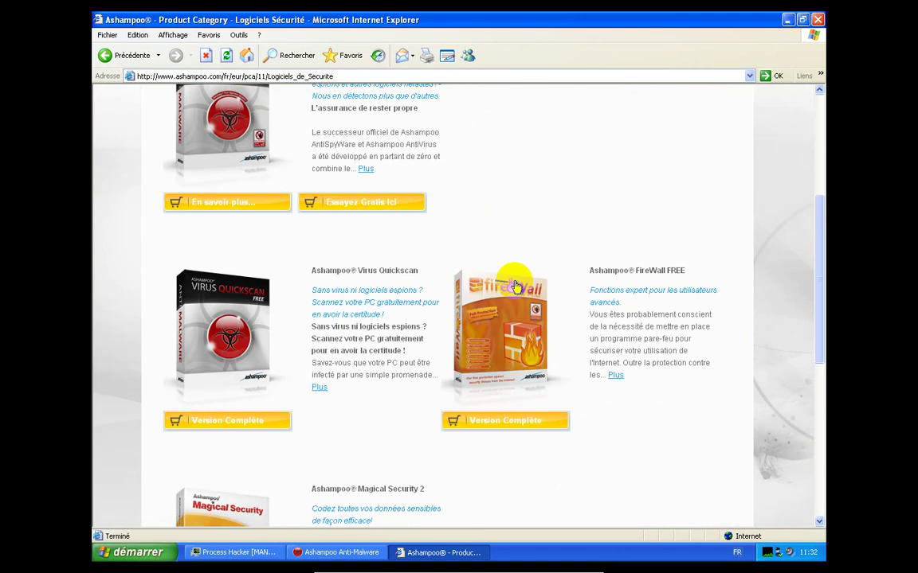
{"action": "scroll", "coordinate": [510, 285], "scroll_direction": "down", "scroll_amount": 2}
{"action": "scroll", "coordinate": [501, 289], "scroll_direction": "up", "scroll_amount": 2}
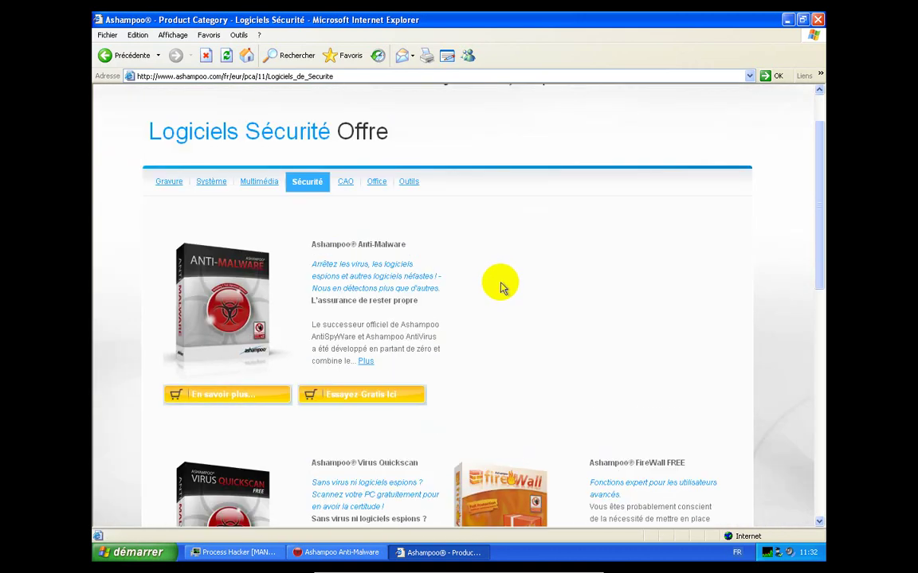
{"action": "left_click", "coordinate": [229, 399]}
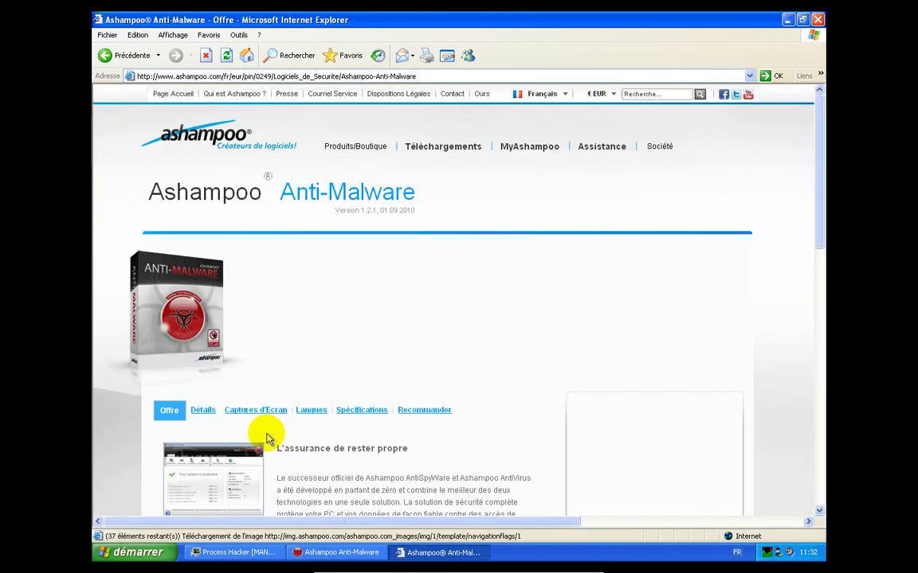
Skim the Anti-Malware product page and return to it through the Produits/Boutique menu
{"action": "scroll", "coordinate": [532, 378], "scroll_direction": "down", "scroll_amount": 10}
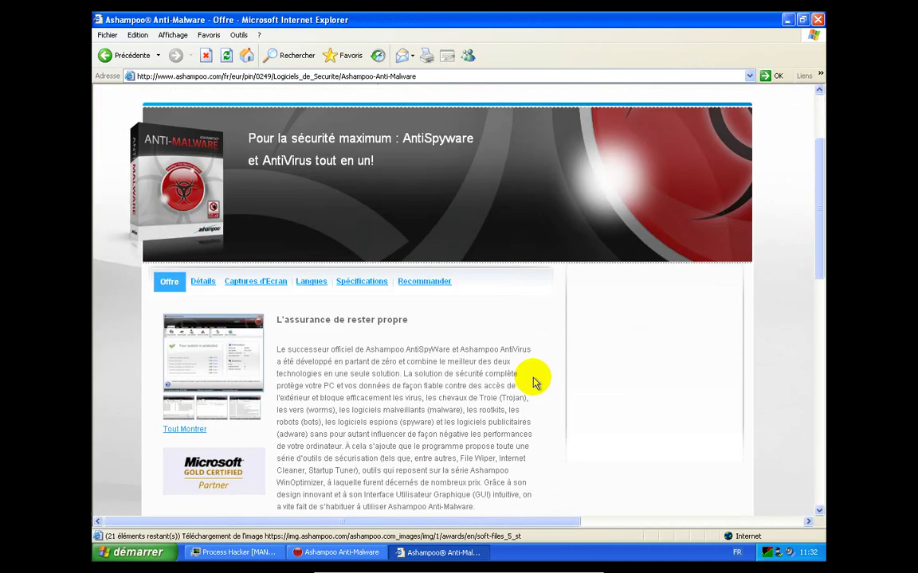
{"action": "scroll", "coordinate": [532, 381], "scroll_direction": "down", "scroll_amount": 5}
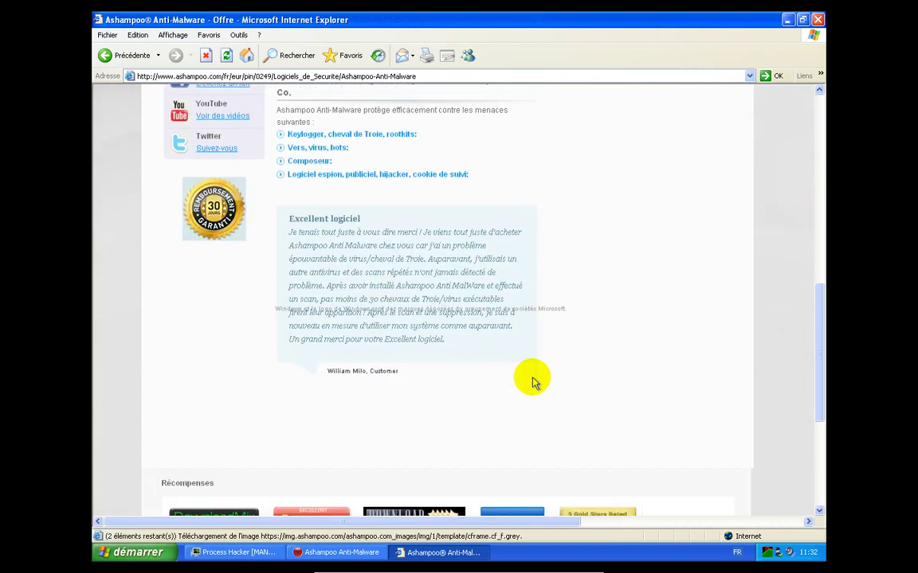
{"action": "scroll", "coordinate": [532, 381], "scroll_direction": "up", "scroll_amount": 5}
{"action": "scroll", "coordinate": [532, 381], "scroll_direction": "down", "scroll_amount": 3}
{"action": "scroll", "coordinate": [532, 380], "scroll_direction": "up", "scroll_amount": 10}
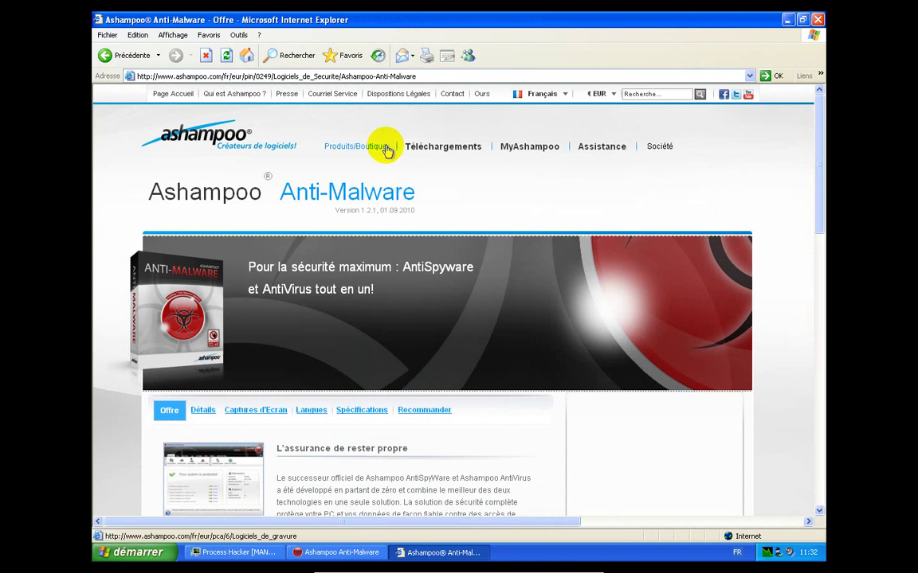
{"action": "mouse_move", "coordinate": [375, 151]}
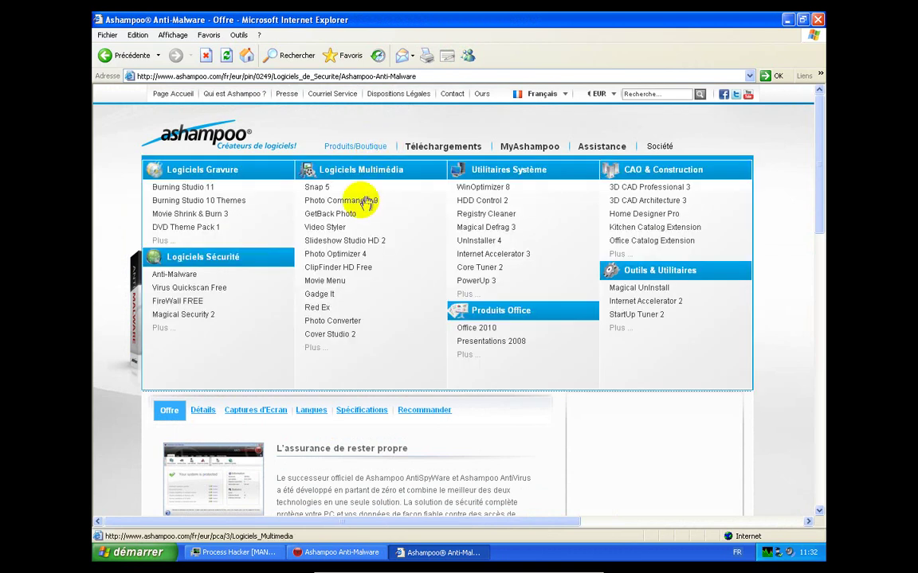
{"action": "left_click", "coordinate": [167, 275]}
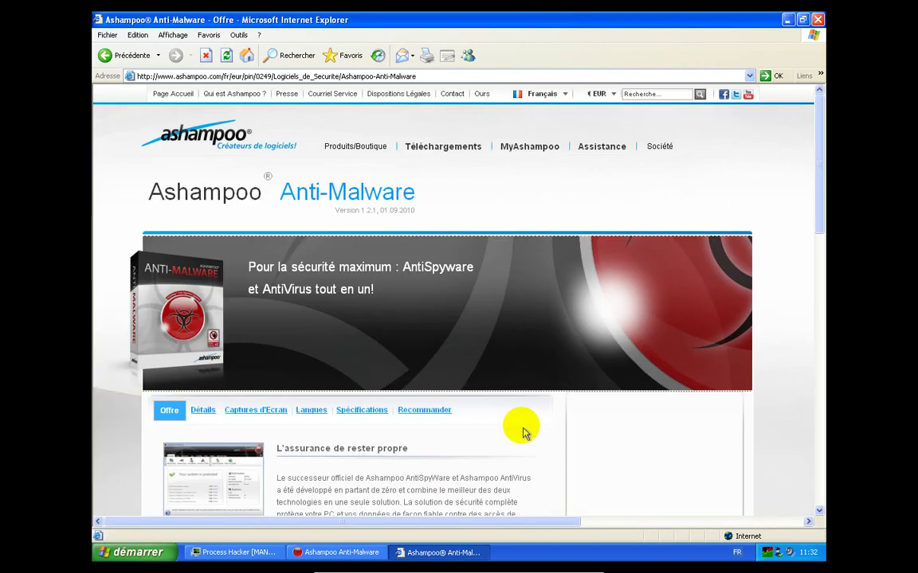
Read down to the award badges and close Internet Explorer
{"action": "scroll", "coordinate": [522, 427], "scroll_direction": "down", "scroll_amount": 7}
{"action": "scroll", "coordinate": [522, 431], "scroll_direction": "down", "scroll_amount": 8}
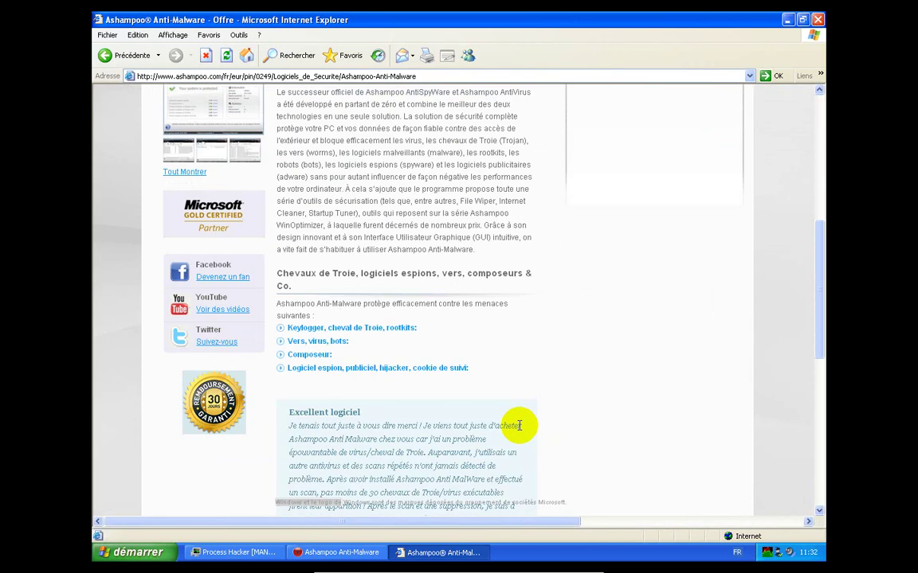
{"action": "scroll", "coordinate": [521, 429], "scroll_direction": "down", "scroll_amount": 5}
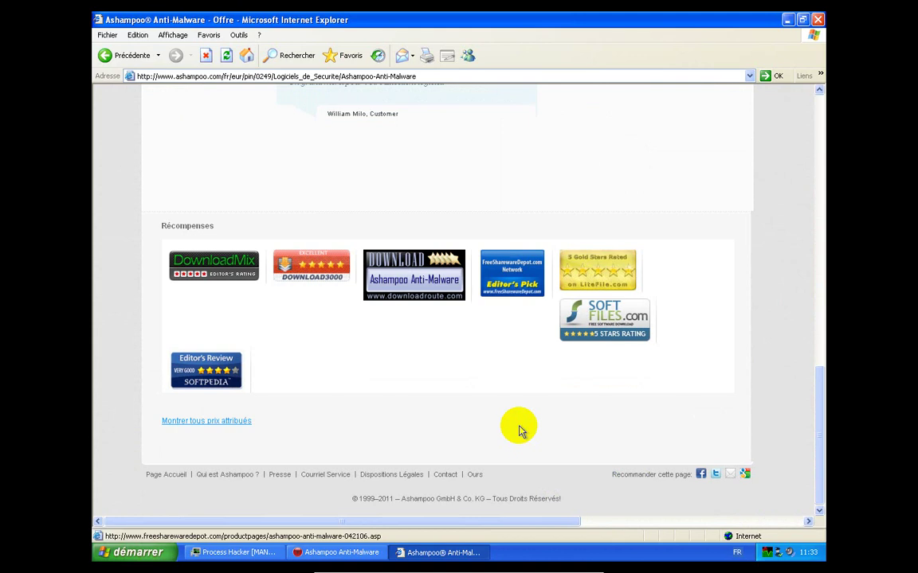
{"action": "left_click", "coordinate": [817, 19]}
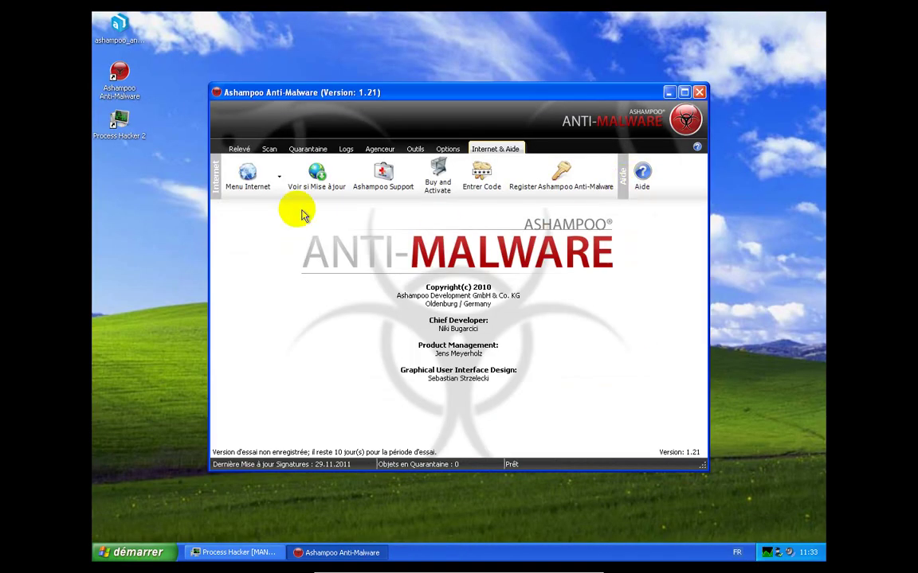
Open the special-discount offer to get a shop cart of Anti-Malware 15,99 € plus Premium Support, 20,98 € total
{"action": "left_click", "coordinate": [279, 177]}
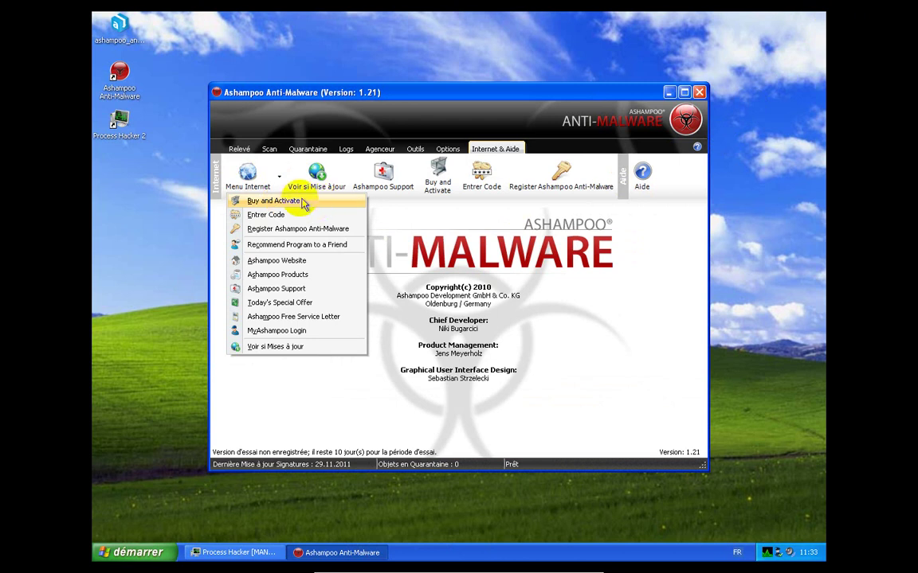
{"action": "left_click", "coordinate": [302, 204]}
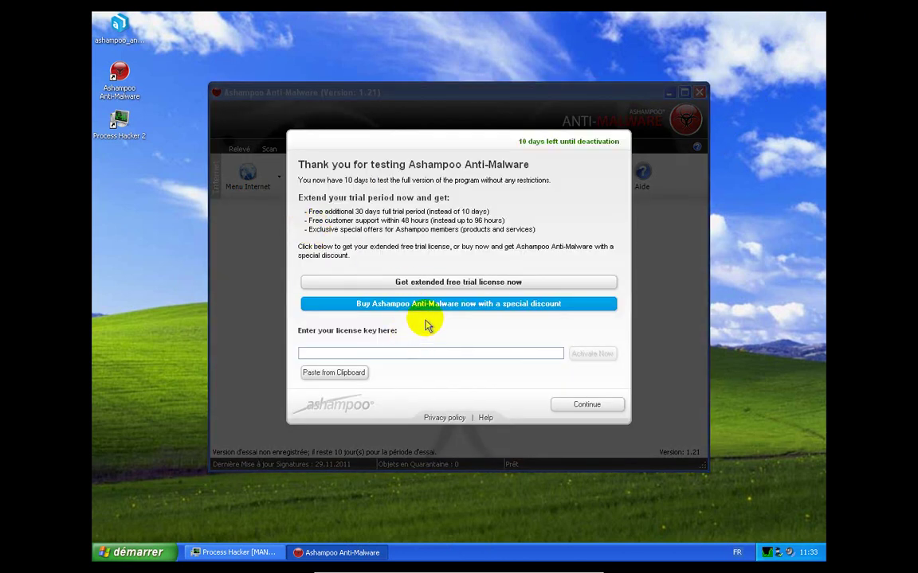
{"action": "left_click", "coordinate": [423, 307]}
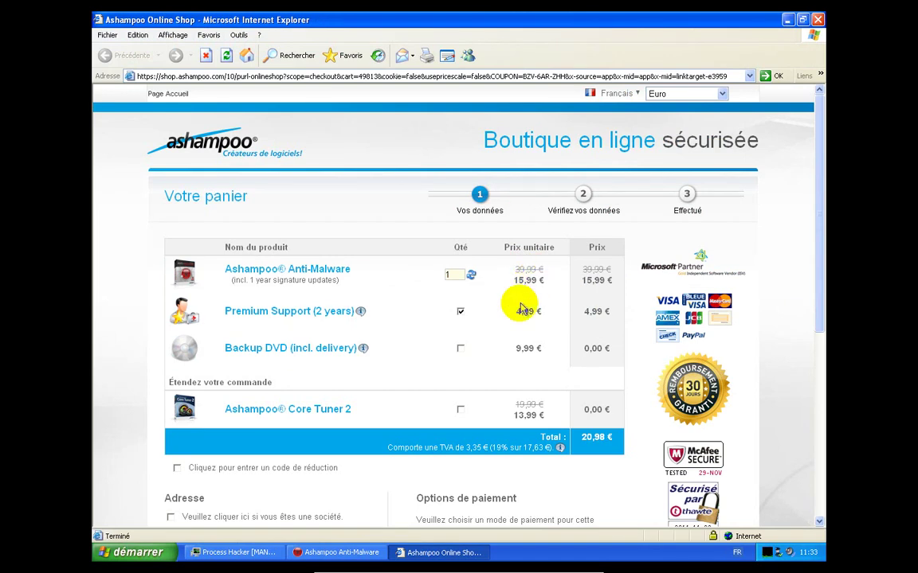
Remove Premium Support so the cart totals 15,99 €, then close the shop window
{"action": "left_click", "coordinate": [462, 311]}
{"action": "scroll", "coordinate": [492, 315], "scroll_direction": "down", "scroll_amount": 2}
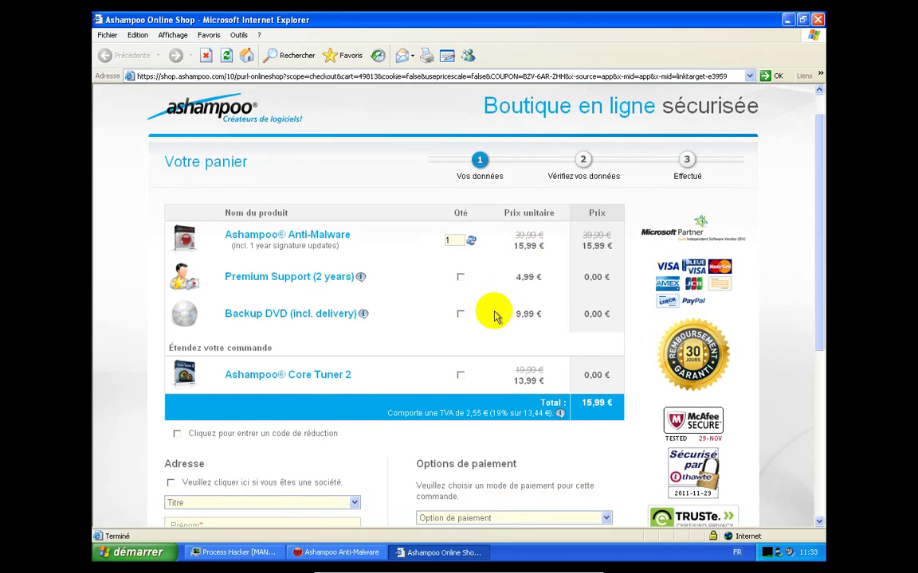
{"action": "scroll", "coordinate": [494, 312], "scroll_direction": "down", "scroll_amount": 5}
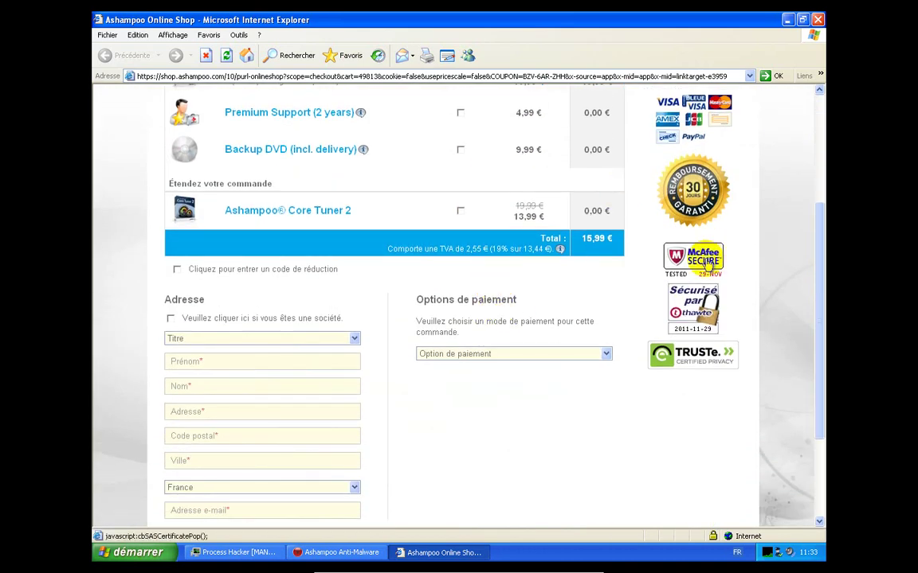
{"action": "left_click", "coordinate": [818, 19]}
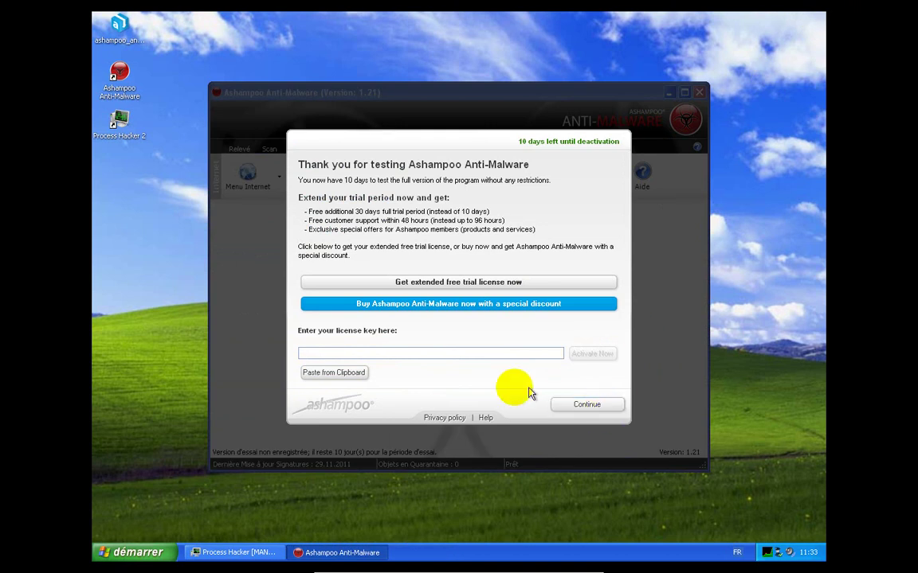
Dismiss the trial dialog, check the protected-system overview, then maximize and close Anti-Malware
{"action": "left_click", "coordinate": [585, 406]}
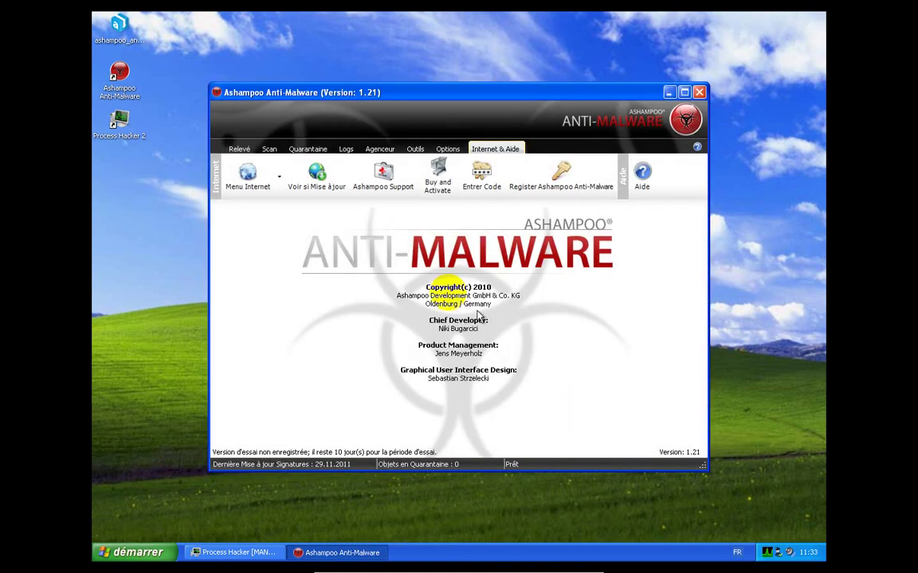
{"action": "left_click", "coordinate": [238, 149]}
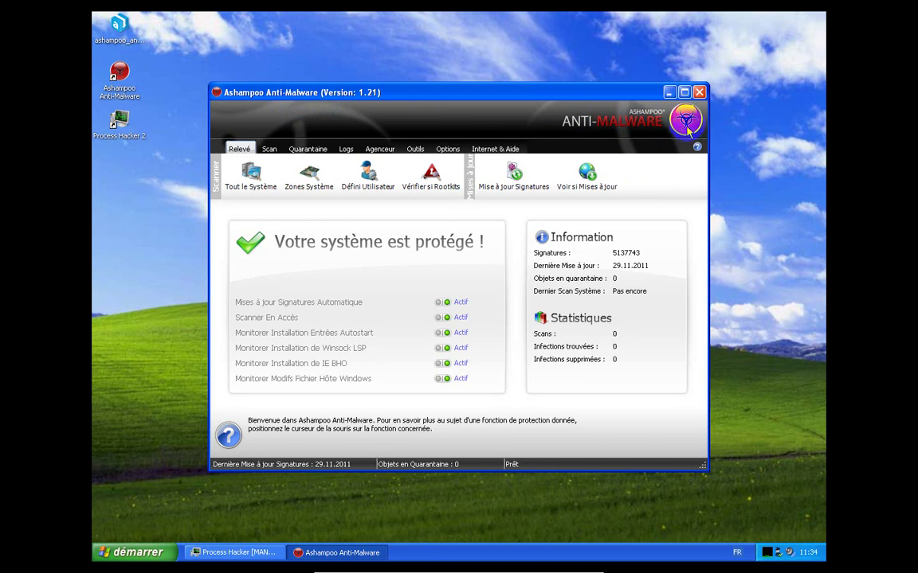
{"action": "left_click", "coordinate": [686, 94]}
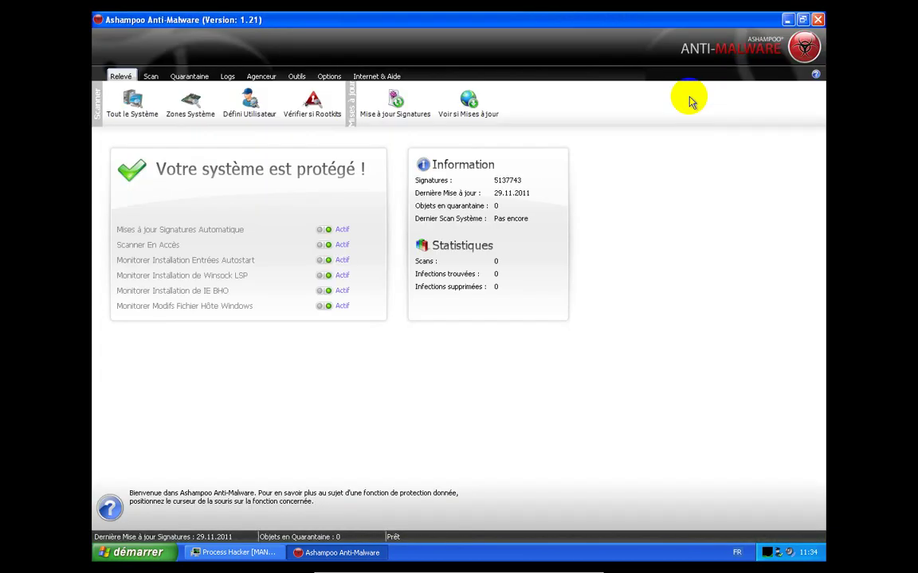
{"action": "left_click", "coordinate": [818, 20]}
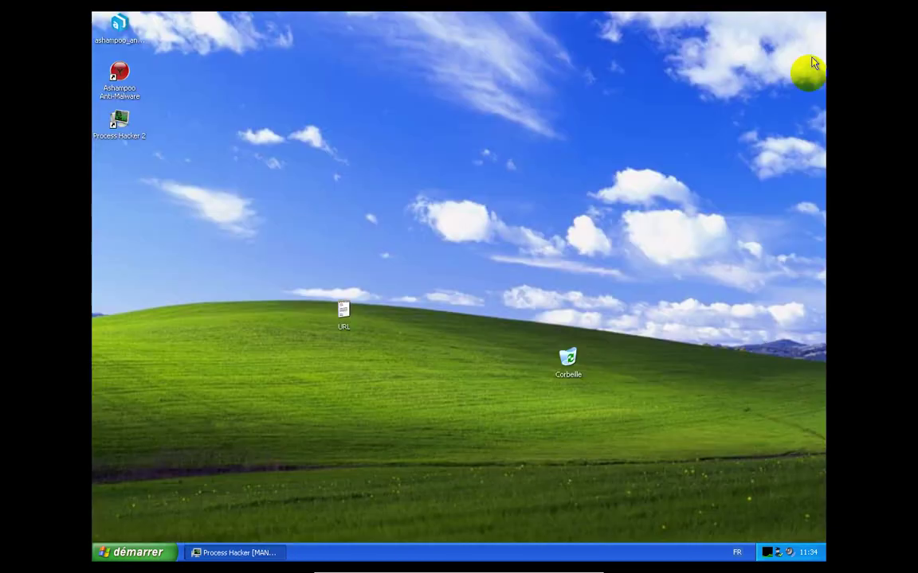
{"action": "right_click", "coordinate": [781, 555]}
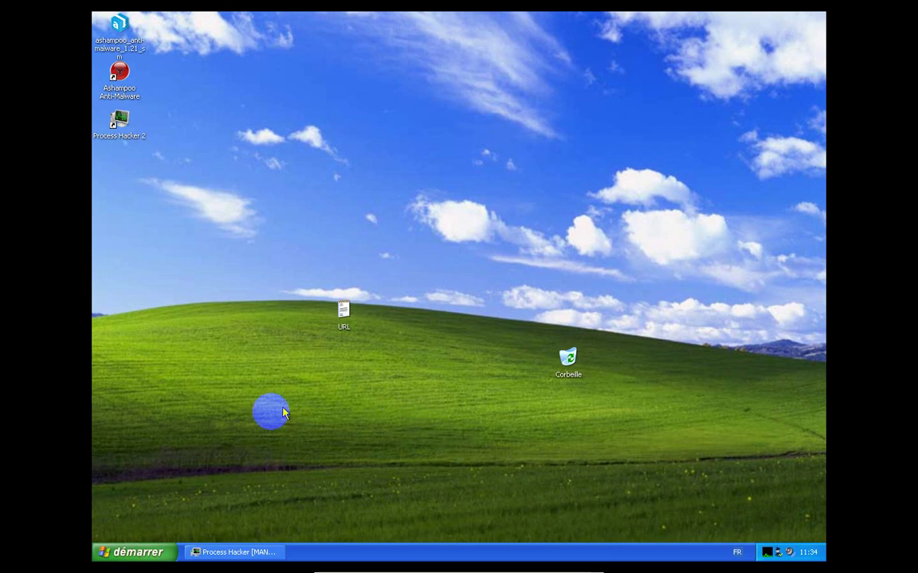
Restore Process Hacker and fit it to the right half of the screen at nearly full height
{"action": "left_click", "coordinate": [195, 552]}
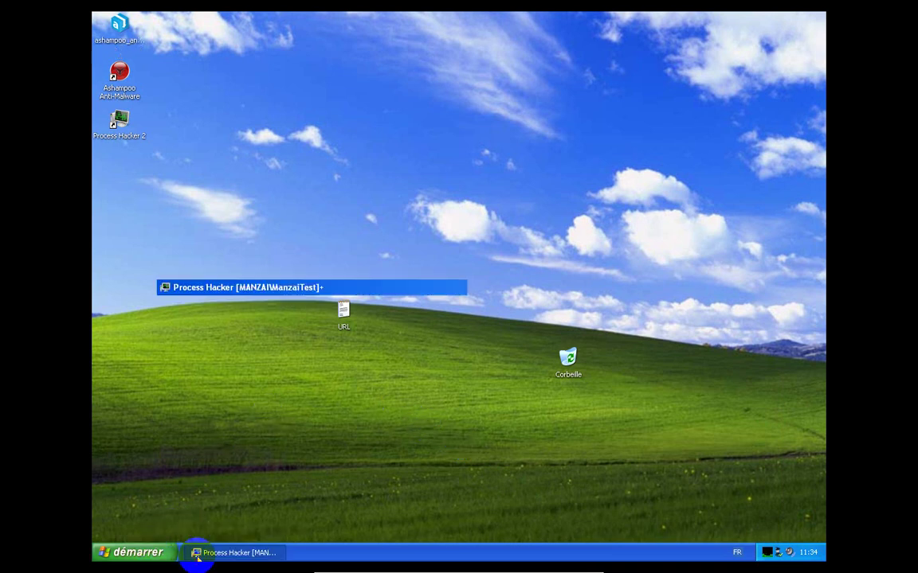
{"action": "left_click_drag", "start_coordinate": [503, 48], "coordinate": [699, 30]}
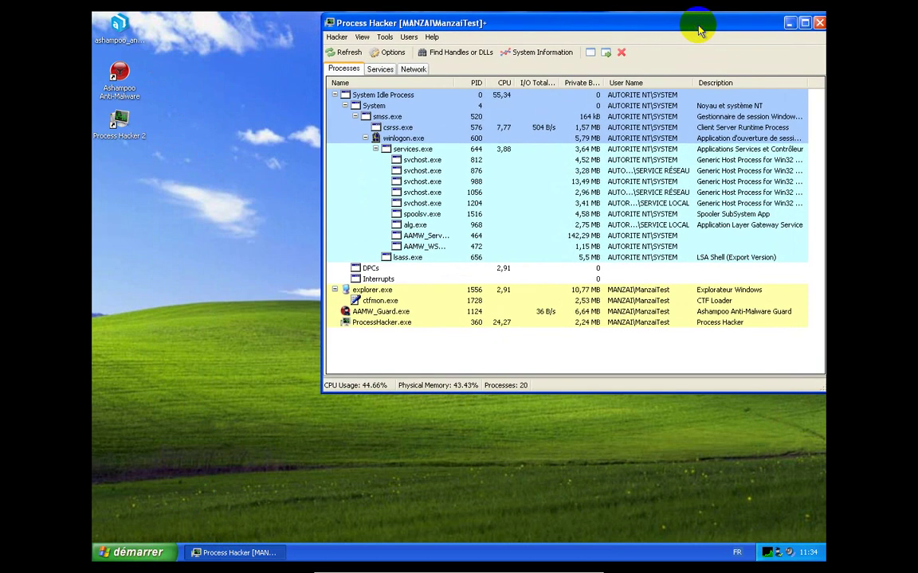
{"action": "left_click_drag", "start_coordinate": [669, 392], "coordinate": [669, 542]}
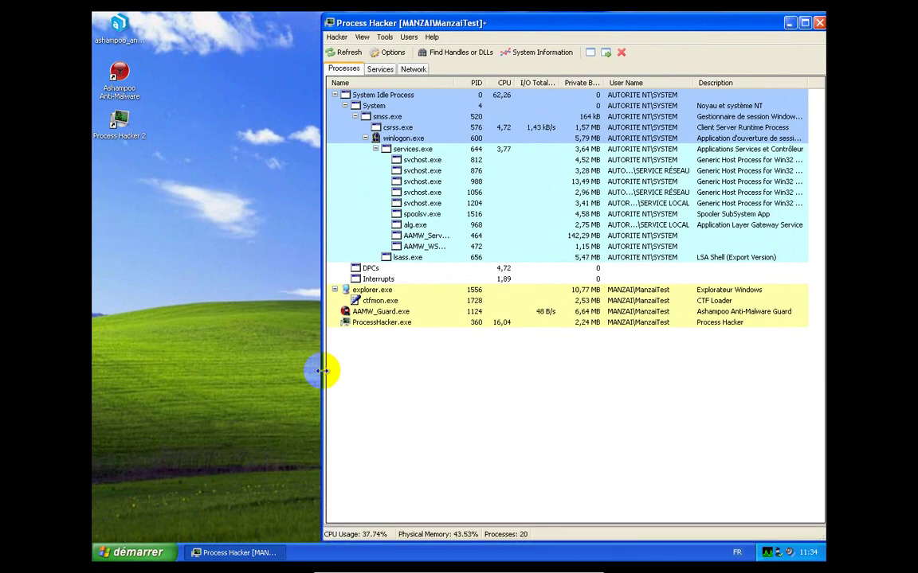
{"action": "left_click_drag", "start_coordinate": [323, 372], "coordinate": [584, 374]}
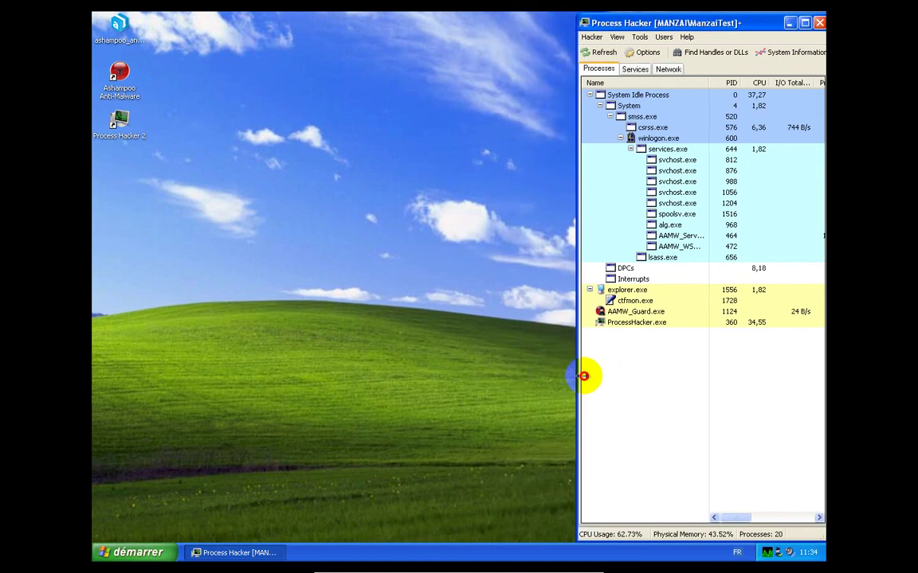
Launch Internet Explorer on Google France and size its window to sit beside Process Hacker
{"action": "left_click", "coordinate": [127, 549]}
{"action": "left_click", "coordinate": [142, 299]}
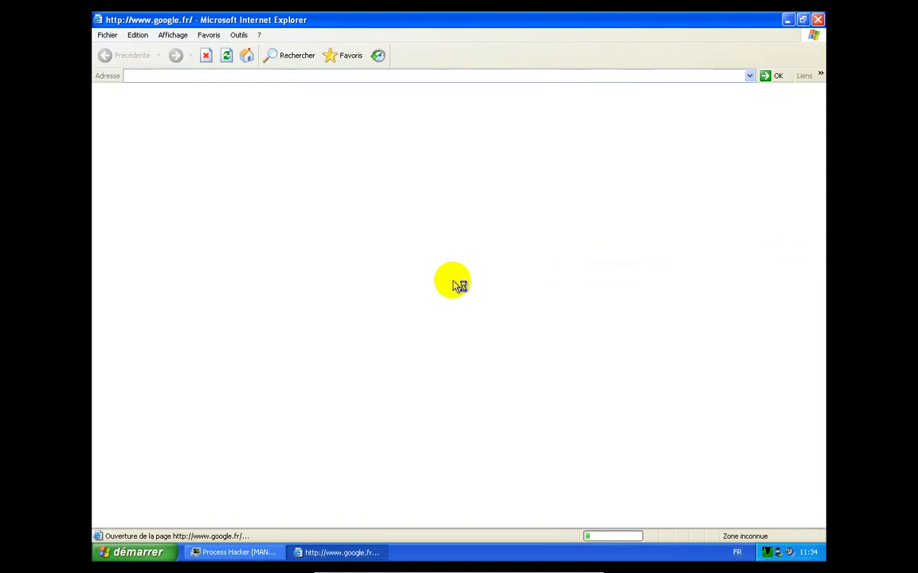
{"action": "left_click", "coordinate": [803, 24]}
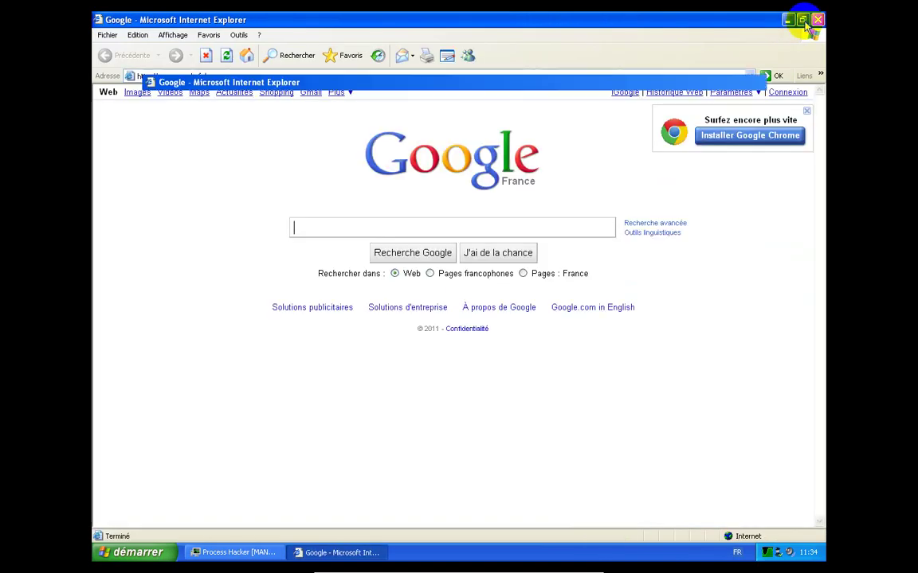
{"action": "left_click_drag", "start_coordinate": [522, 147], "coordinate": [420, 18]}
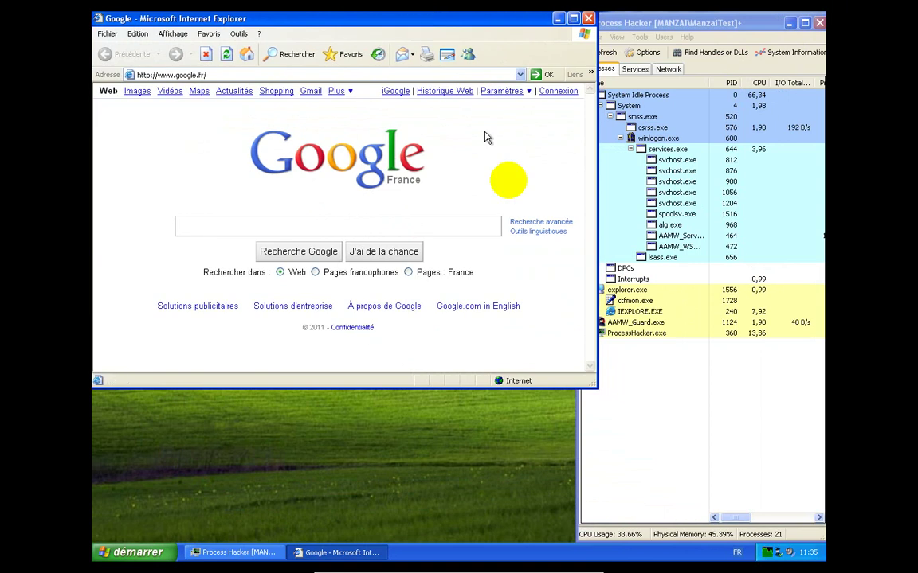
{"action": "left_click_drag", "start_coordinate": [597, 387], "coordinate": [584, 538]}
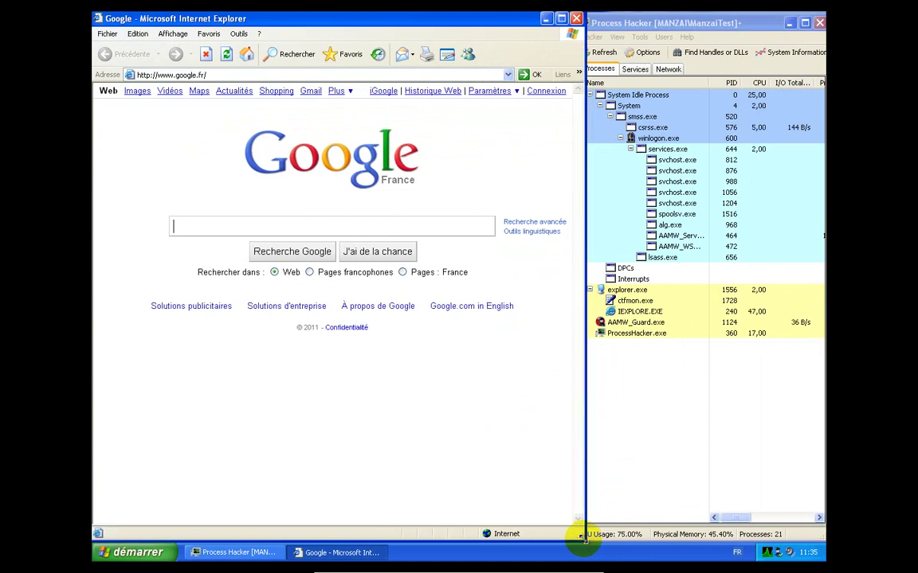
Visit youareanidiot.org, then go back to the Google France home page
{"action": "left_click", "coordinate": [418, 75]}
{"action": "type", "text": "youareanidiot.org"}
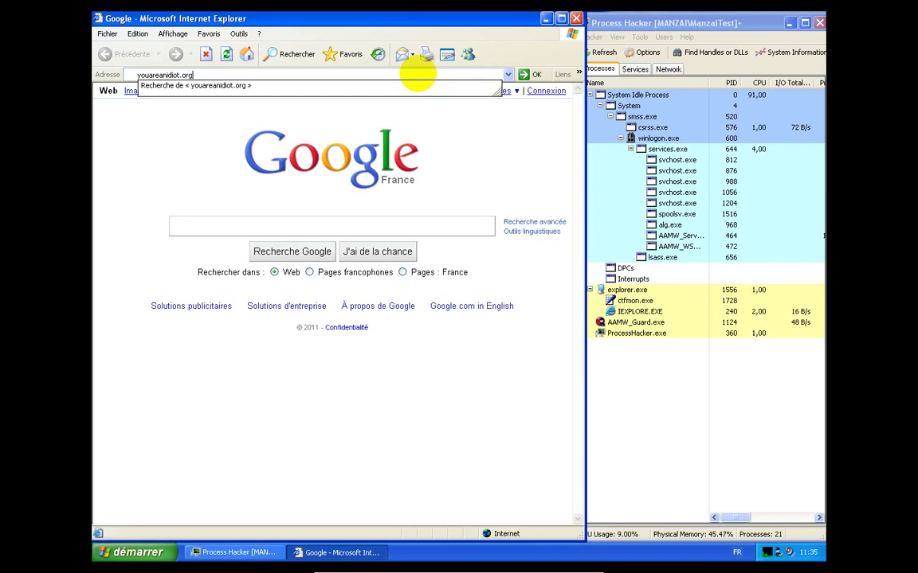
{"action": "key", "text": "Return"}
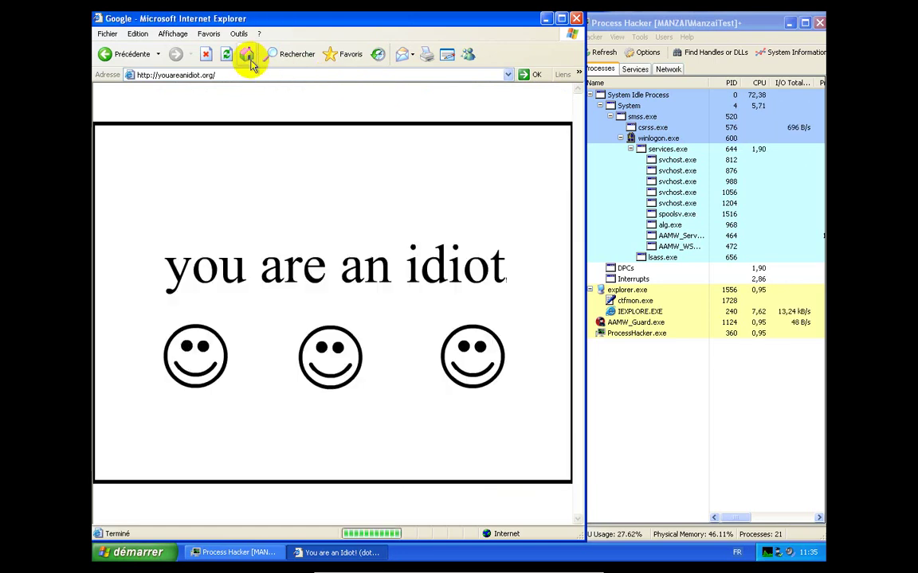
{"action": "left_click", "coordinate": [248, 56]}
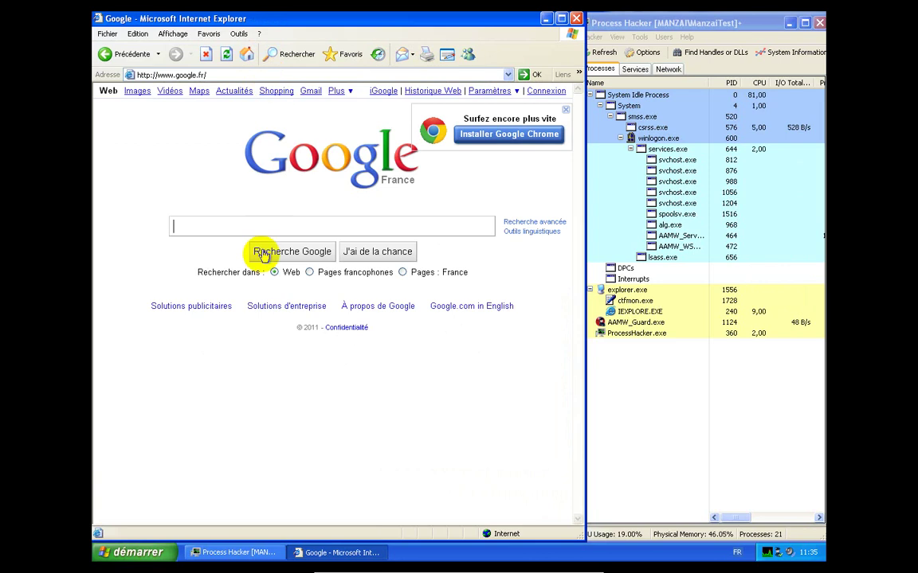
Navigate Internet Explorer to rickrolled.fr
{"action": "left_click", "coordinate": [365, 74]}
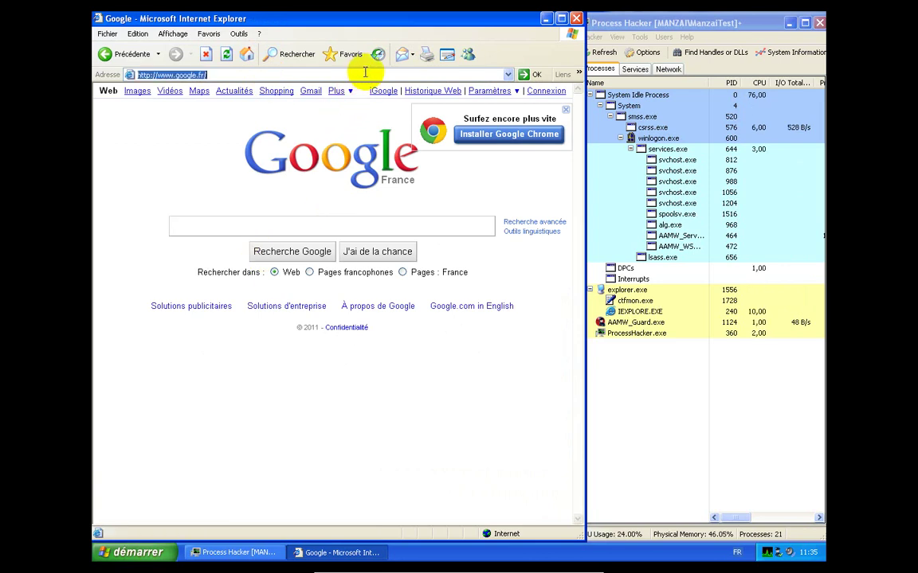
{"action": "type", "text": "rickr"}
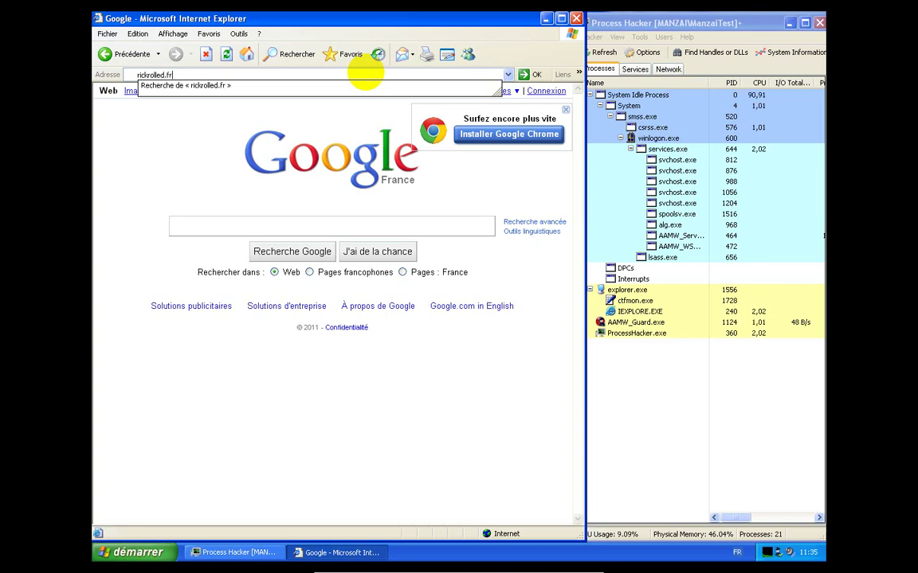
{"action": "type", "text": "olled.fr"}
{"action": "key", "text": "Return"}
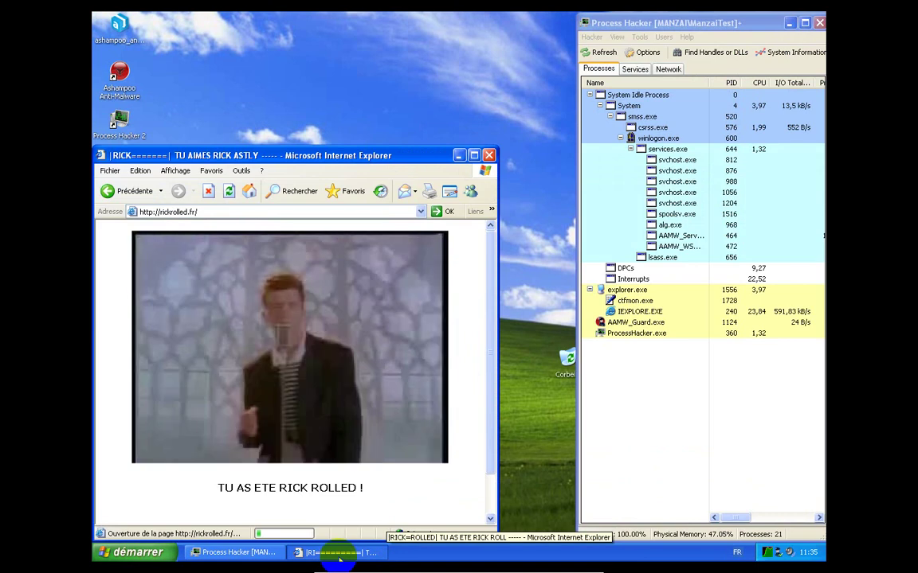
Close the prank browser from the taskbar, dismissing each lyric alert until Internet Explorer exits
{"action": "mouse_move", "coordinate": [328, 571]}
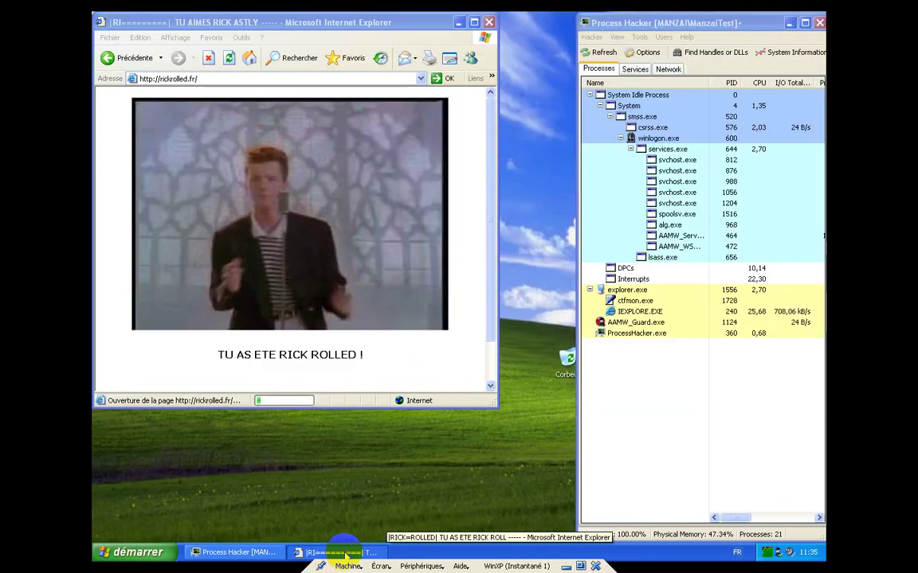
{"action": "right_click", "coordinate": [344, 554]}
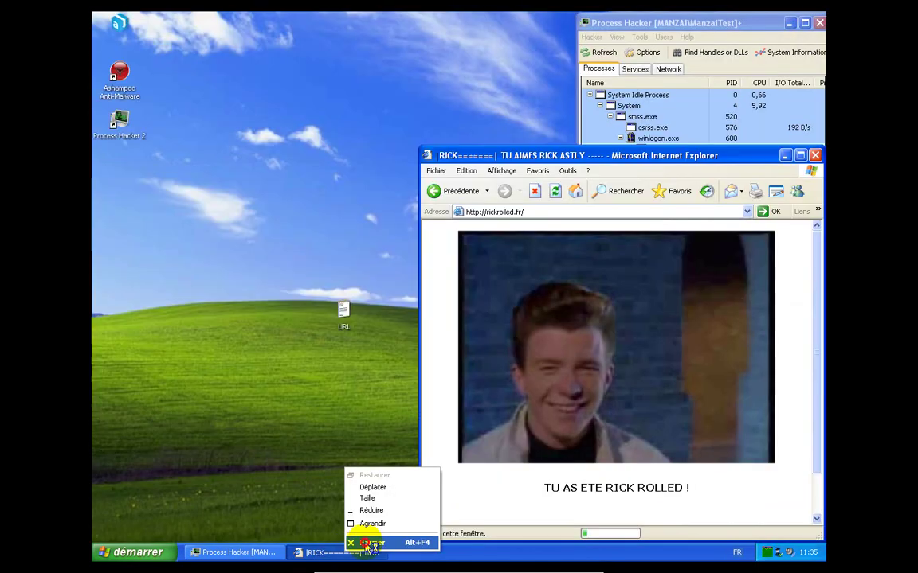
{"action": "left_click", "coordinate": [365, 542]}
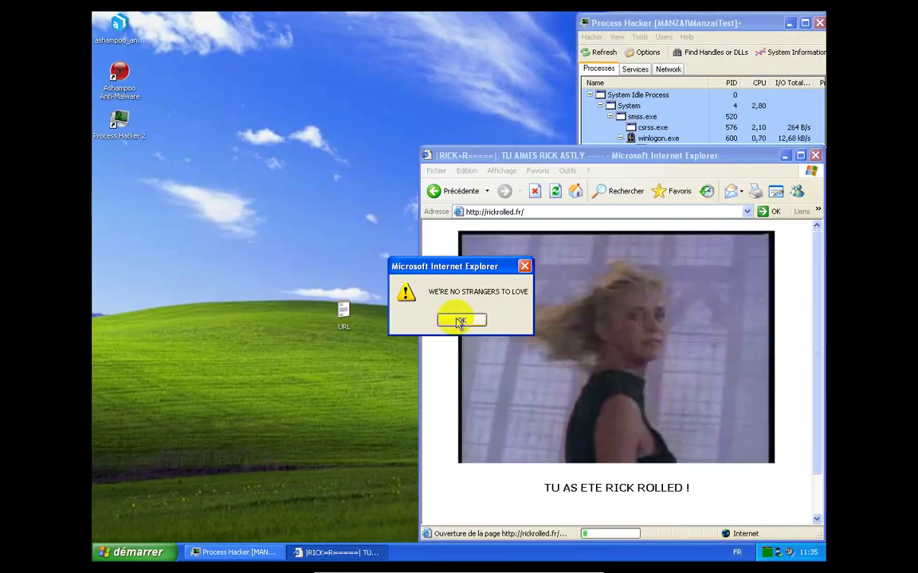
{"action": "left_click", "coordinate": [461, 320]}
{"action": "left_click", "coordinate": [459, 321]}
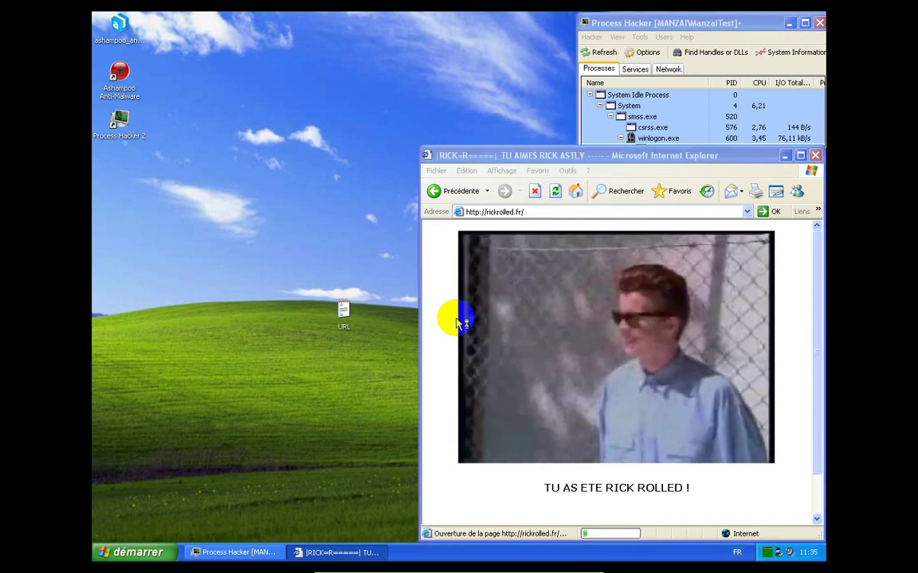
{"action": "left_click", "coordinate": [454, 319]}
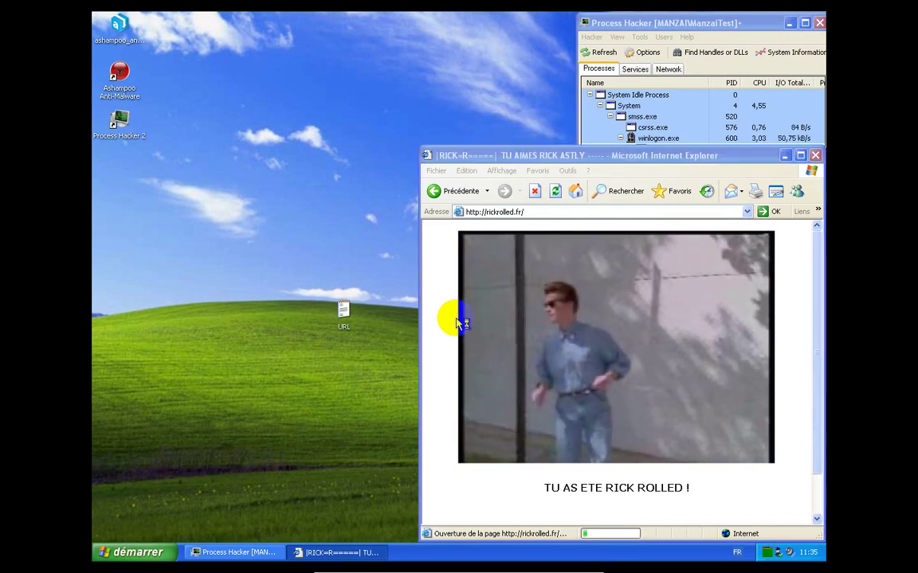
{"action": "left_click", "coordinate": [457, 319]}
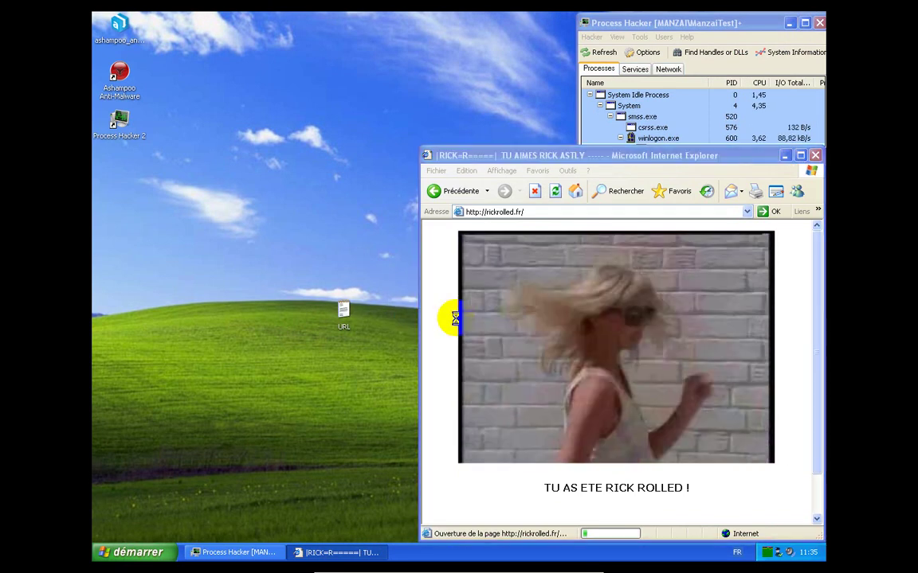
{"action": "left_click", "coordinate": [460, 322]}
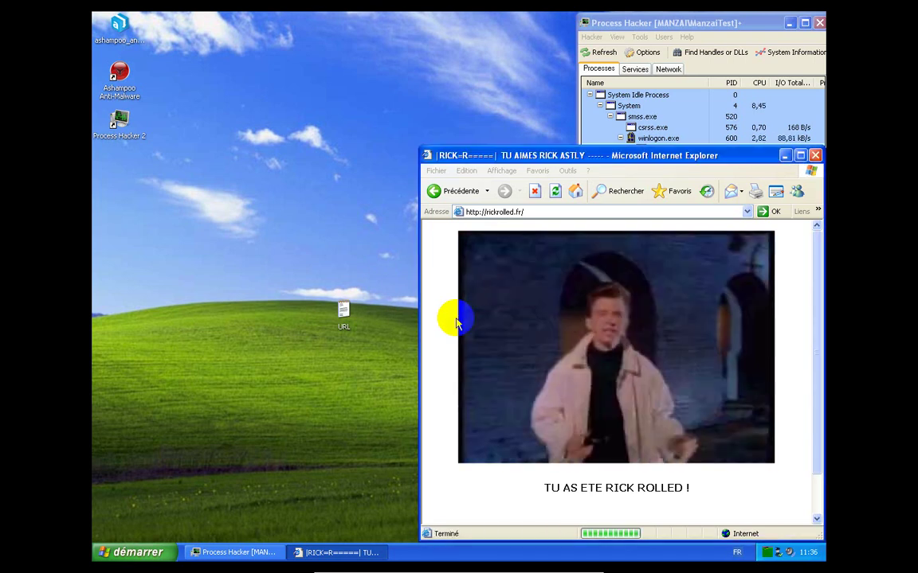
{"action": "left_click", "coordinate": [460, 322]}
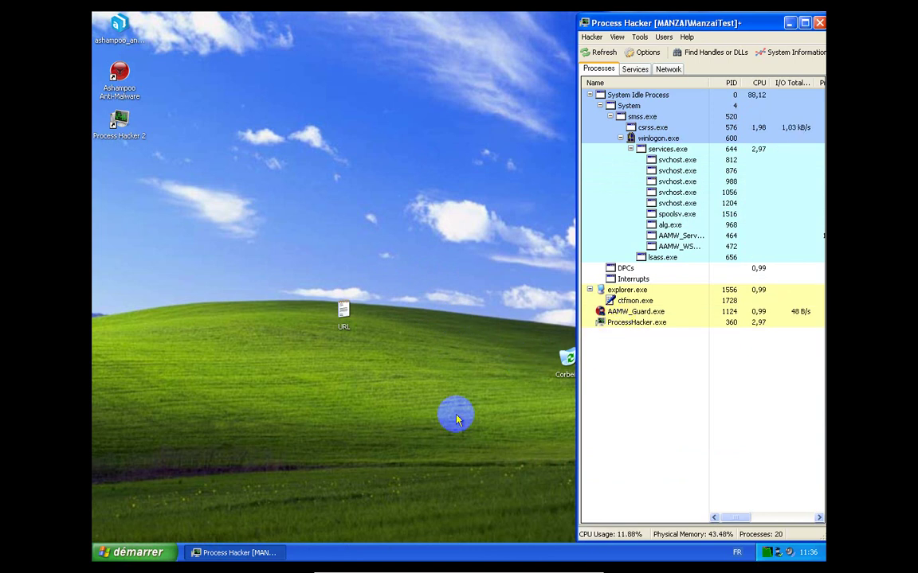
Relaunch Internet Explorer on Google France and move it to the lower left, uncovering the desktop URL file
{"action": "left_click", "coordinate": [126, 550]}
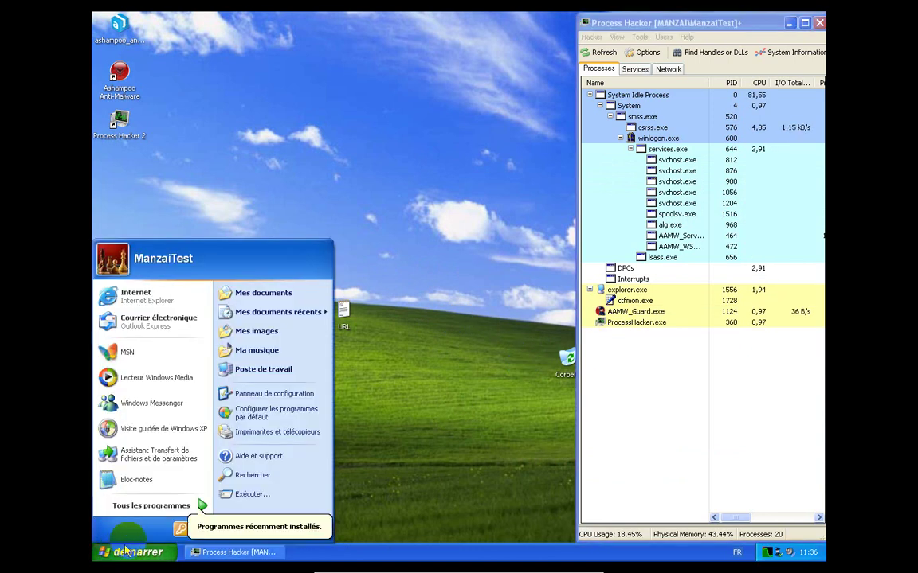
{"action": "left_click", "coordinate": [185, 298]}
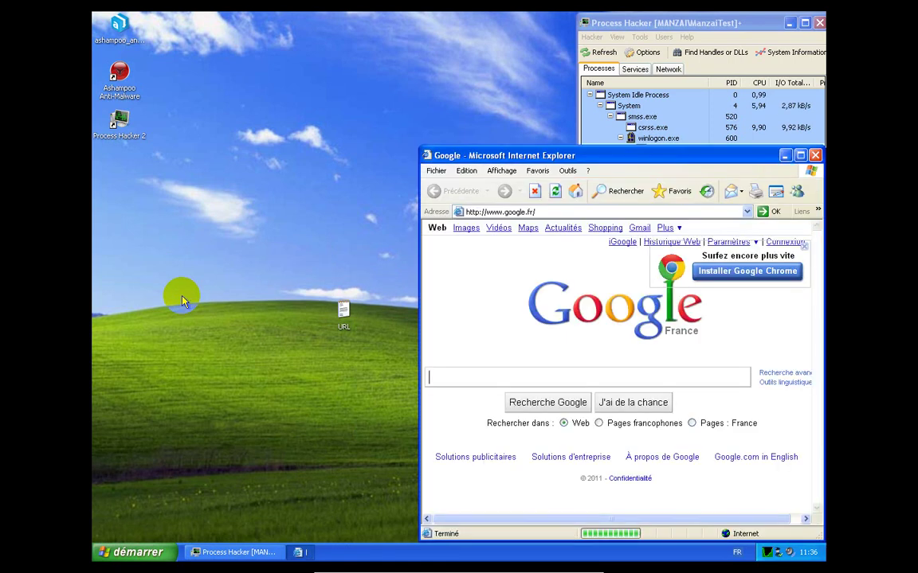
{"action": "left_click_drag", "start_coordinate": [511, 156], "coordinate": [267, 367]}
{"action": "left_click", "coordinate": [347, 310]}
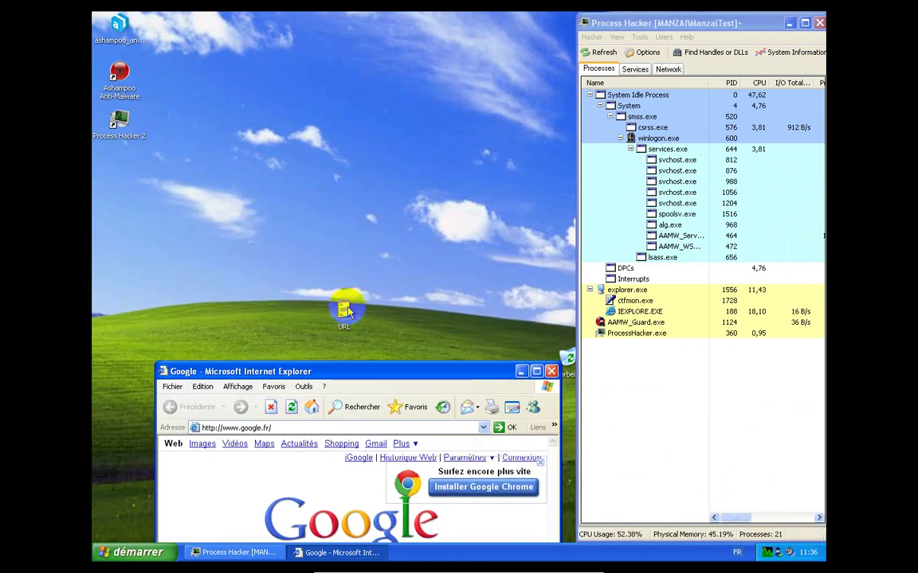
Open the URL list file in Notepad and arrange it with the browser beside Process Hacker
{"action": "double_click", "coordinate": [345, 311]}
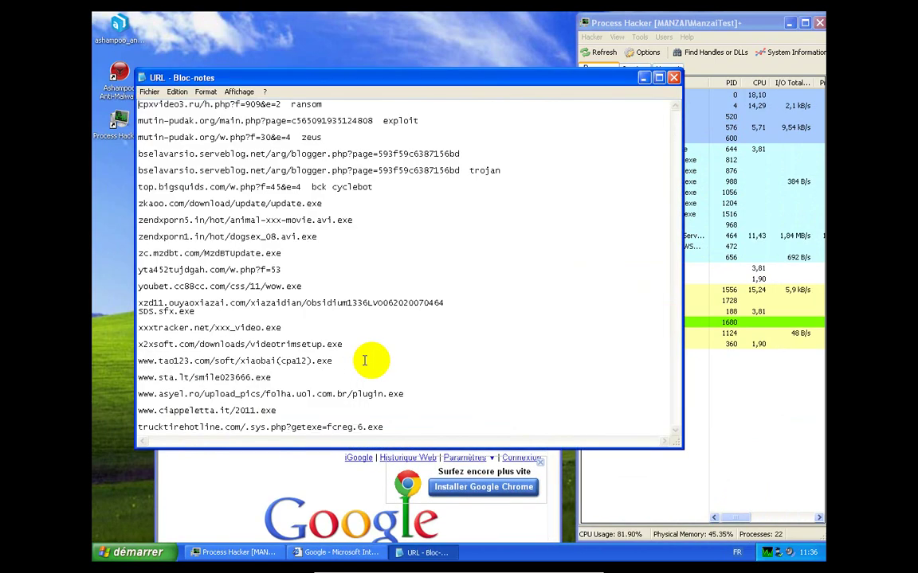
{"action": "left_click_drag", "start_coordinate": [360, 79], "coordinate": [743, 183]}
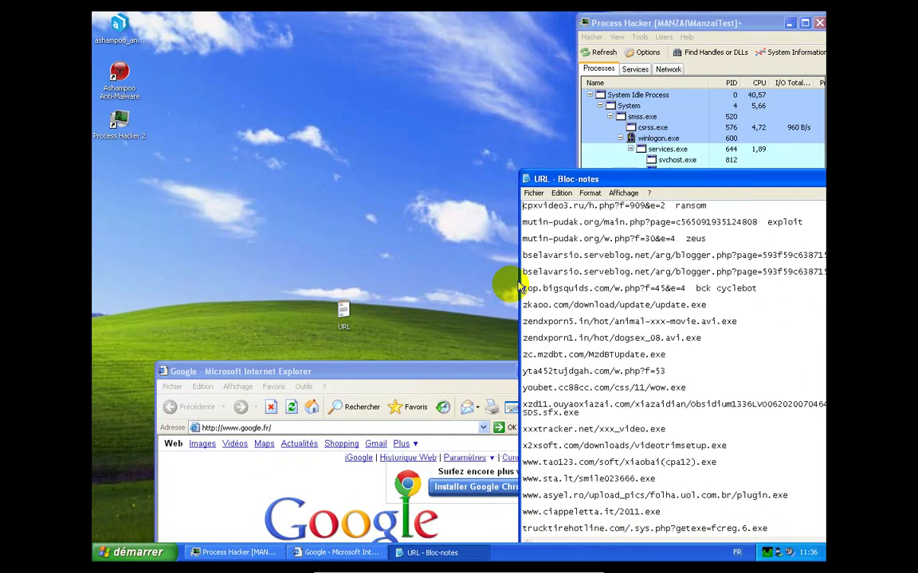
{"action": "left_click_drag", "start_coordinate": [410, 370], "coordinate": [348, 20]}
{"action": "left_click", "coordinate": [598, 180]}
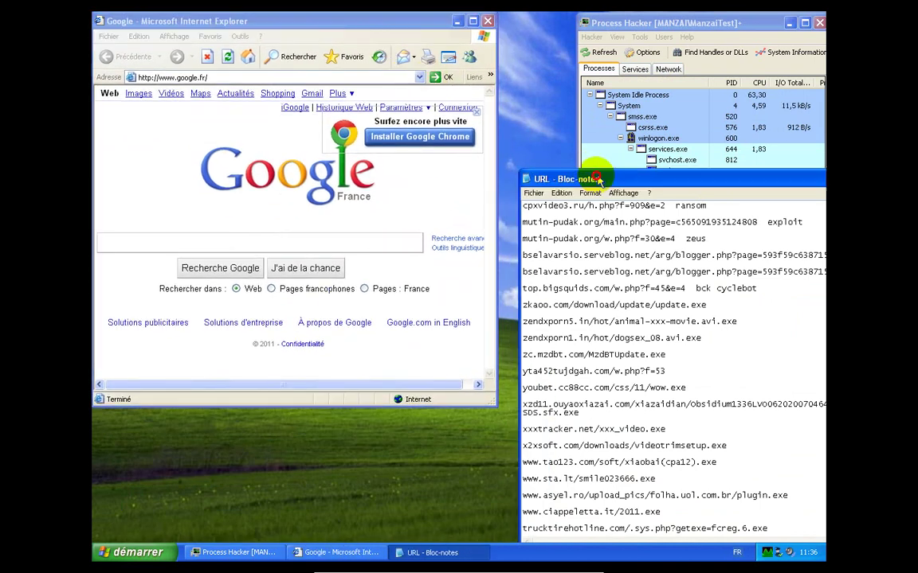
{"action": "left_click_drag", "start_coordinate": [597, 180], "coordinate": [313, 153]}
{"action": "left_click", "coordinate": [742, 153]}
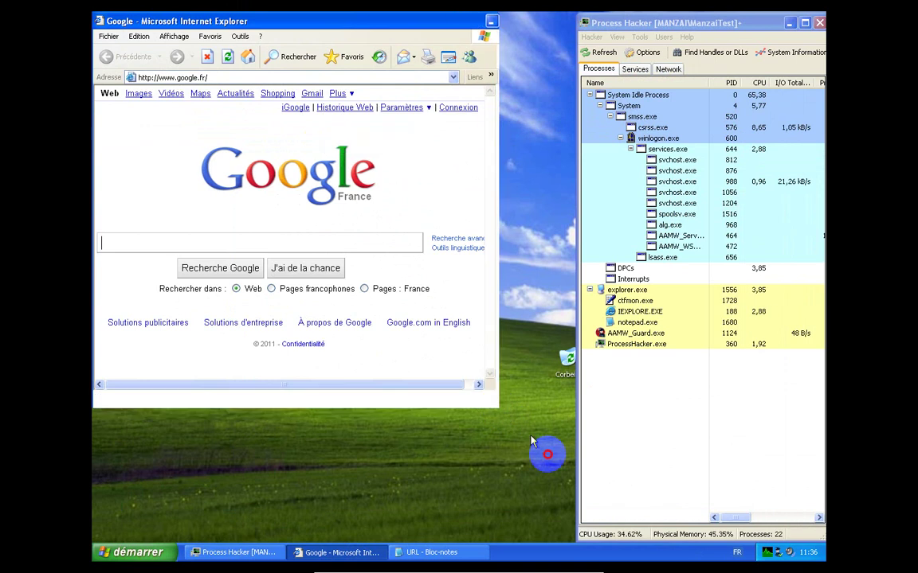
{"action": "left_click_drag", "start_coordinate": [498, 407], "coordinate": [577, 548]}
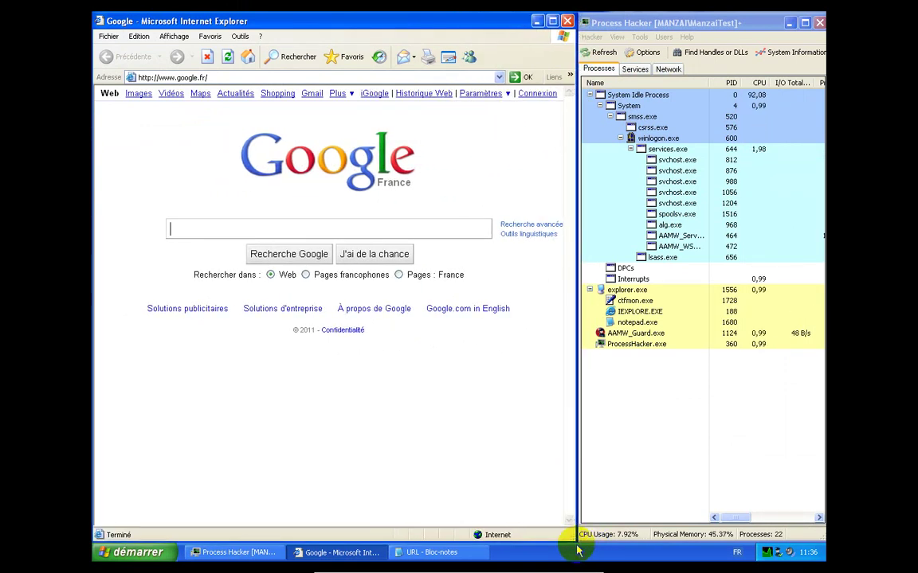
{"action": "left_click", "coordinate": [434, 552]}
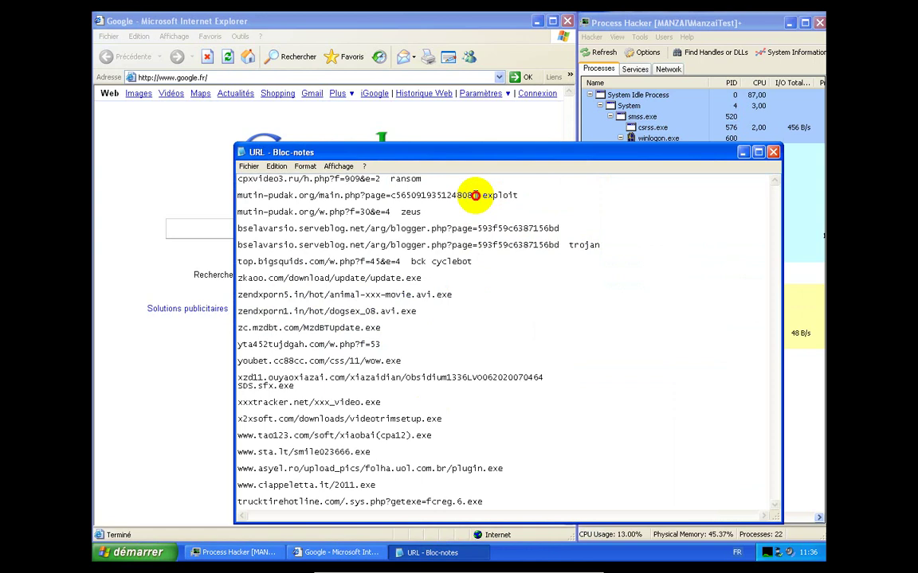
Copy the mutin-pudak.org exploit address from Notepad and bring Internet Explorer to the front
{"action": "left_click_drag", "start_coordinate": [474, 195], "coordinate": [247, 195]}
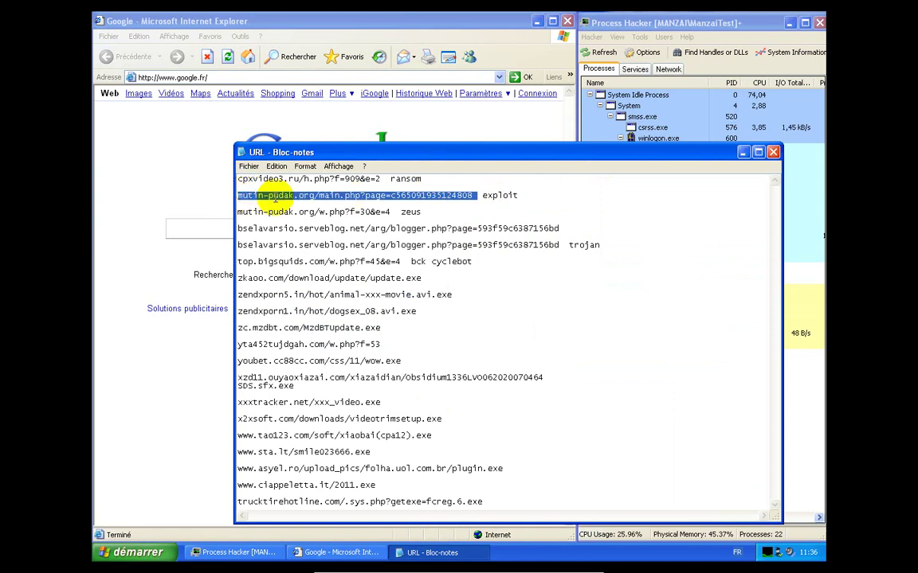
{"action": "right_click", "coordinate": [275, 199]}
{"action": "left_click", "coordinate": [290, 229]}
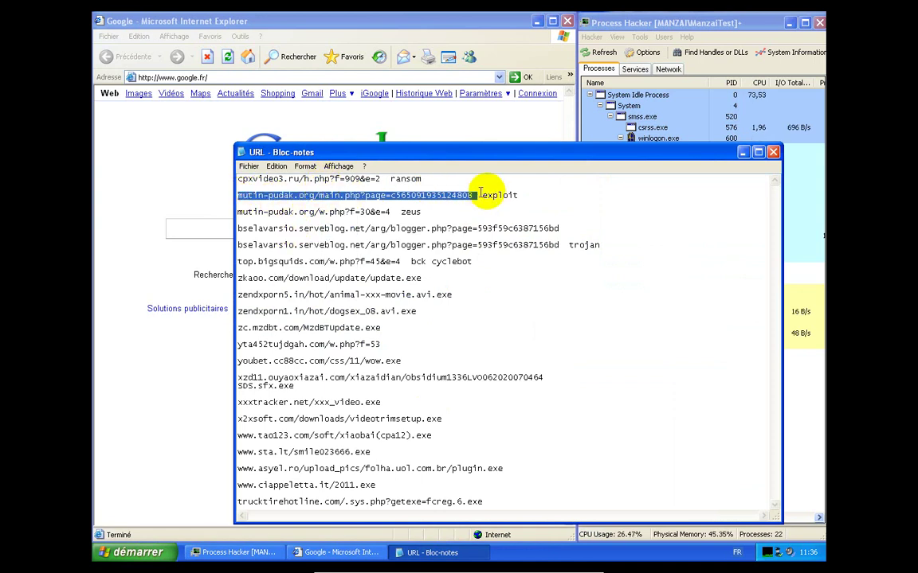
{"action": "left_click", "coordinate": [484, 128]}
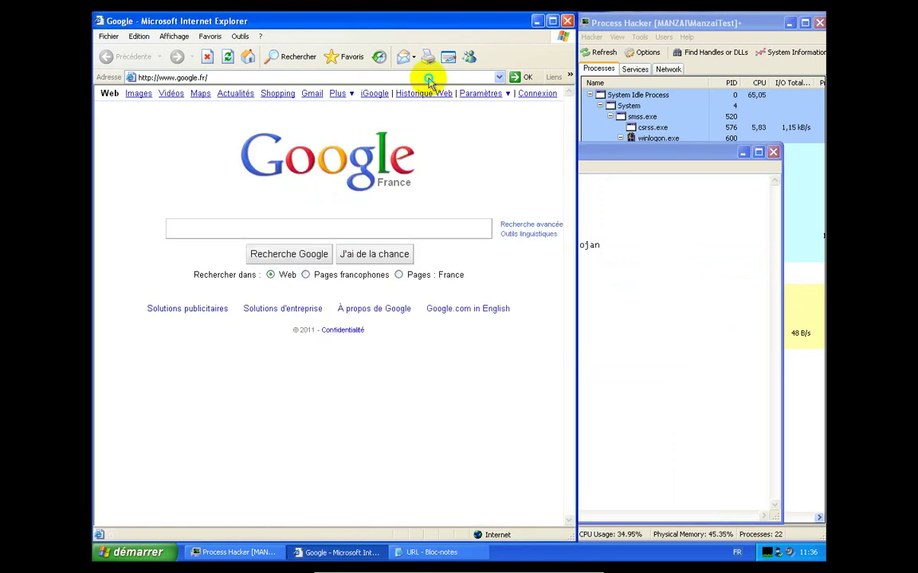
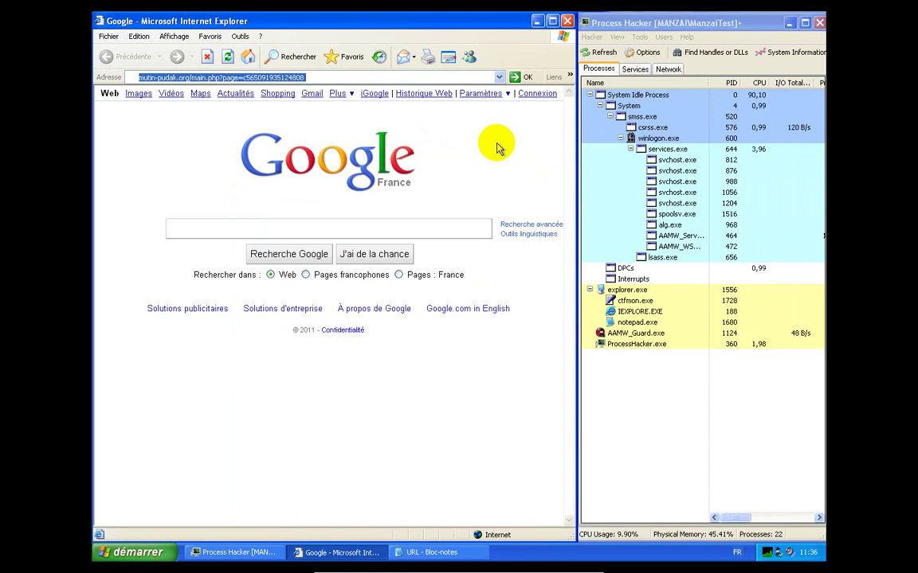
Load the mutin-pudak.org/main.php exploit page and select the new 1b54831.exe and dausx.exe processes
{"action": "key", "text": "Return"}
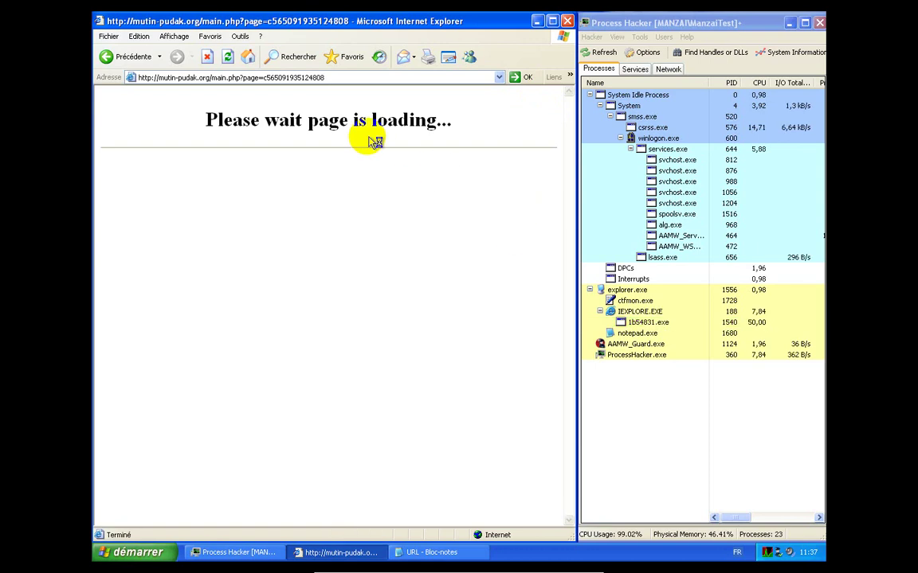
{"action": "left_click", "coordinate": [658, 322]}
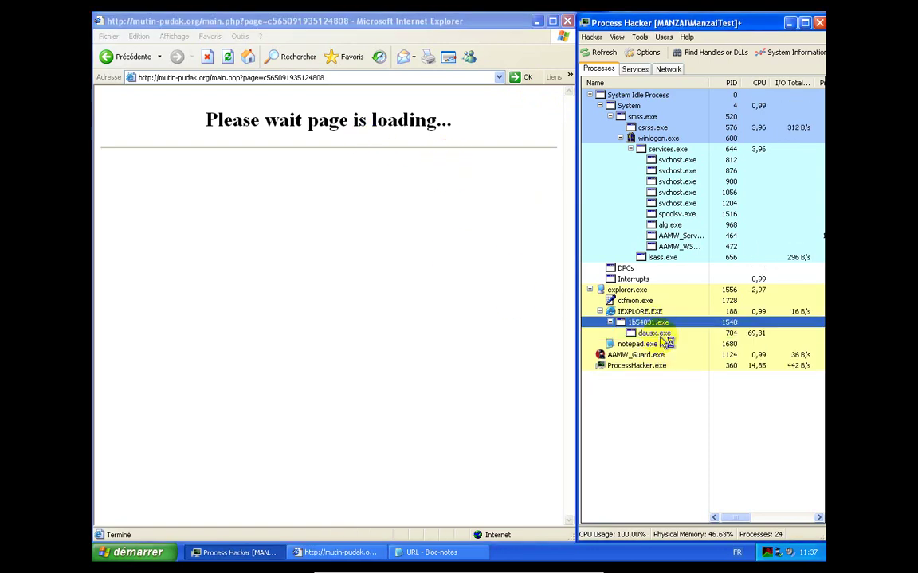
{"action": "left_click", "coordinate": [663, 333]}
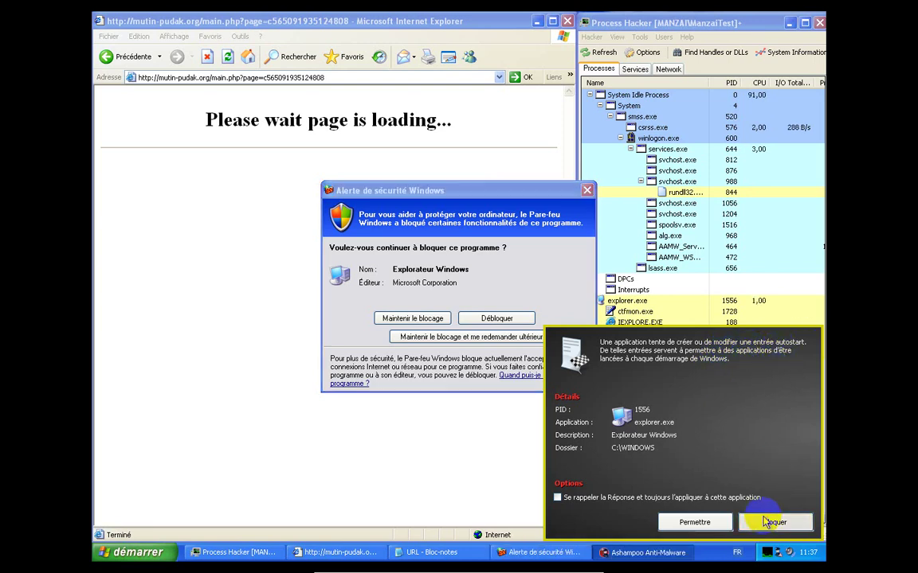
Block explorer.exe's autostart attempt with 'Se rappeler la Réponse' ticked, and dismiss the firewall alert
{"action": "left_click", "coordinate": [764, 522]}
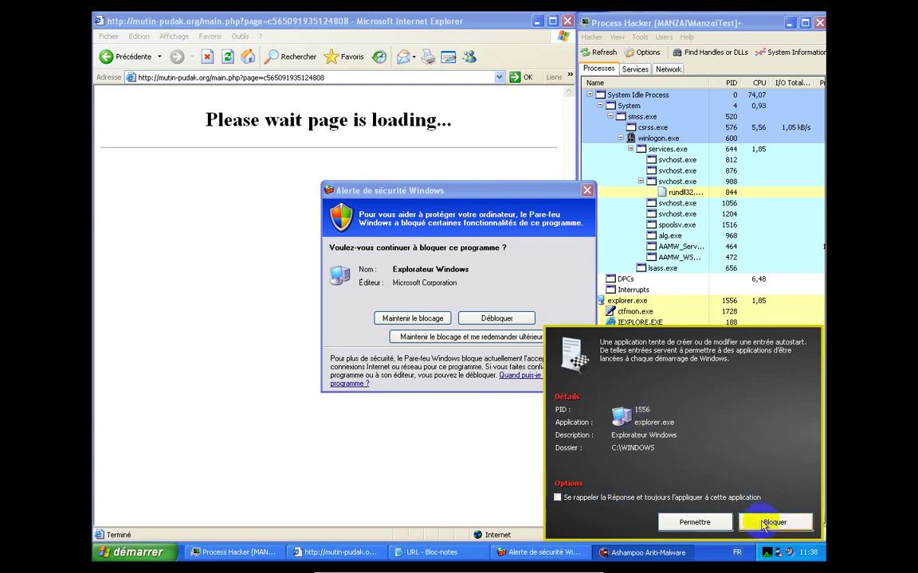
{"action": "left_click", "coordinate": [767, 520]}
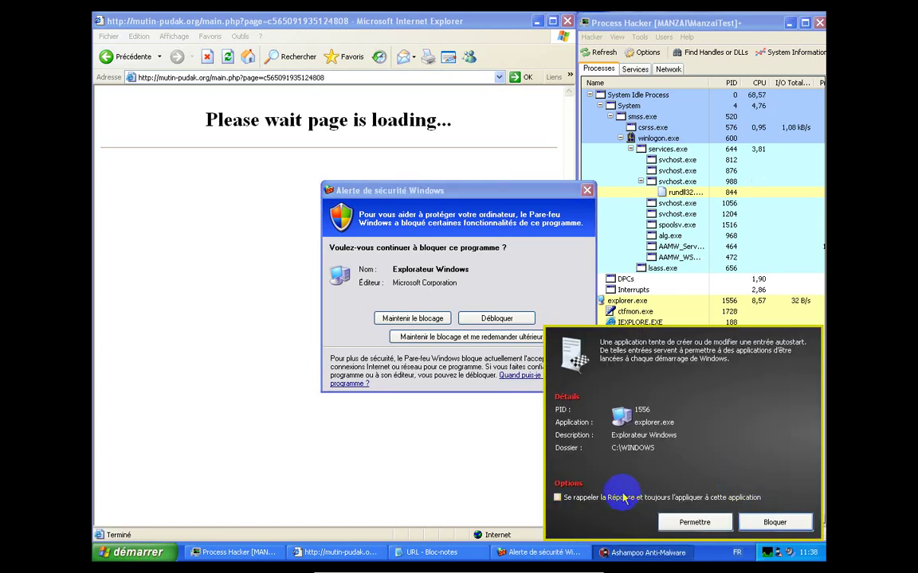
{"action": "left_click", "coordinate": [557, 497]}
{"action": "left_click", "coordinate": [767, 526]}
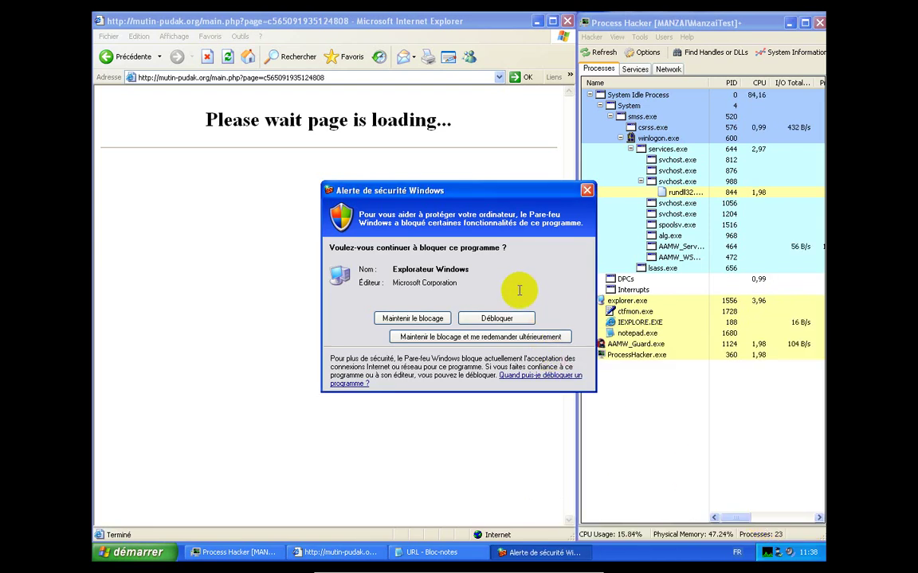
{"action": "left_click", "coordinate": [501, 318]}
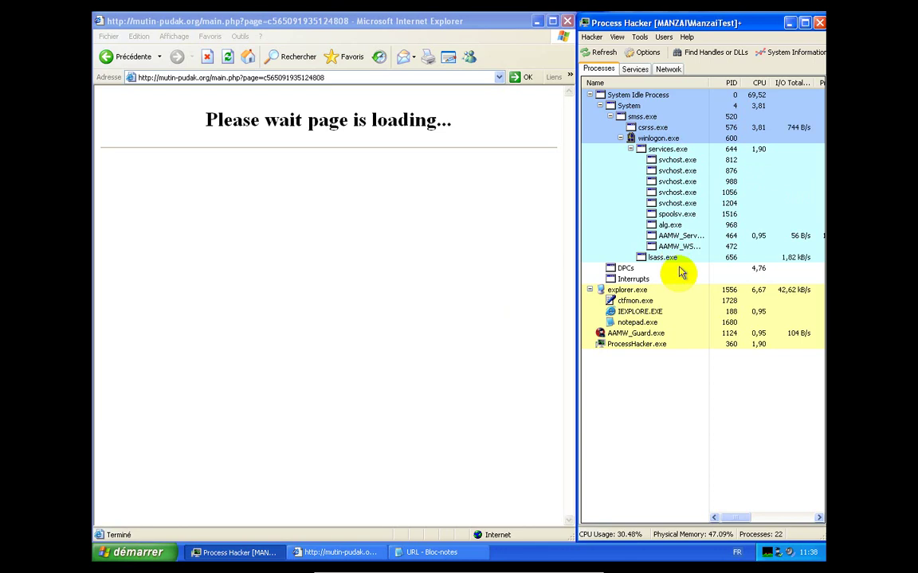
Copy the mutin-pudak.org/w.php?f=30&e=4 URL from the Notepad list
{"action": "mouse_move", "coordinate": [690, 349]}
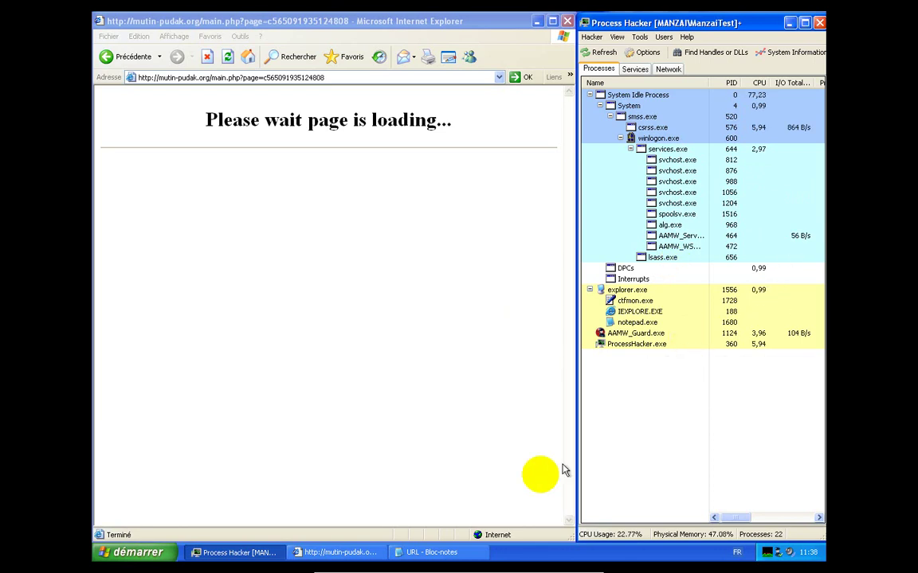
{"action": "left_click", "coordinate": [433, 552]}
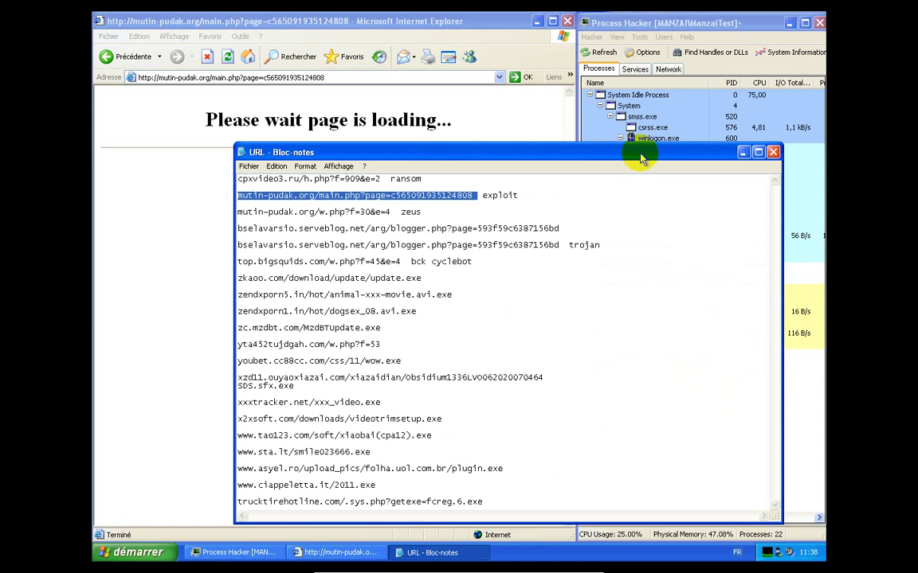
{"action": "left_click_drag", "start_coordinate": [639, 154], "coordinate": [440, 140]}
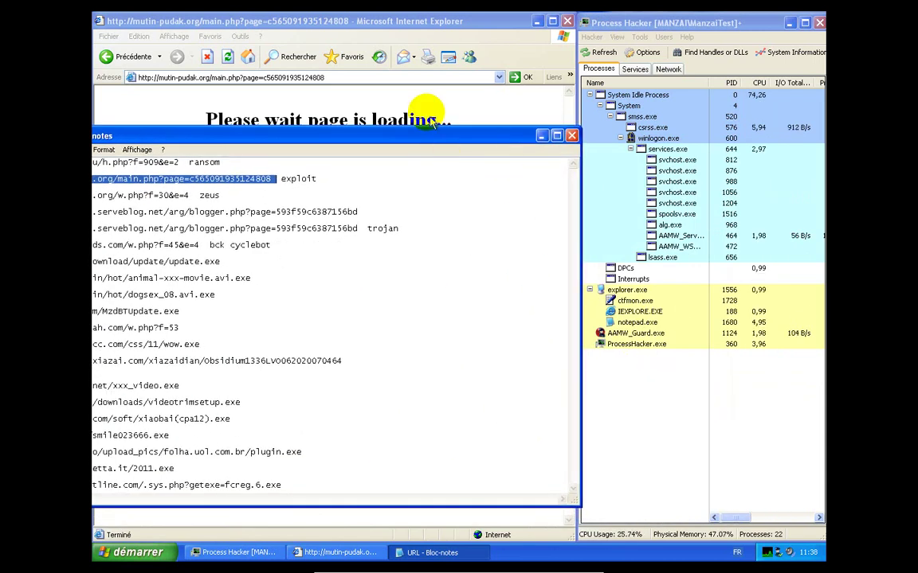
{"action": "left_click_drag", "start_coordinate": [424, 140], "coordinate": [626, 110]}
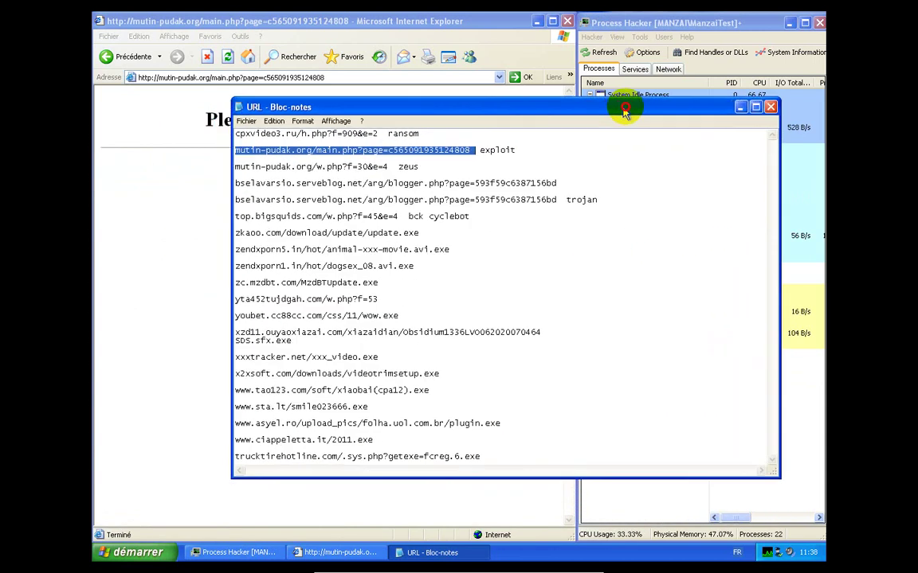
{"action": "left_click_drag", "start_coordinate": [395, 165], "coordinate": [231, 165]}
{"action": "right_click", "coordinate": [267, 171]}
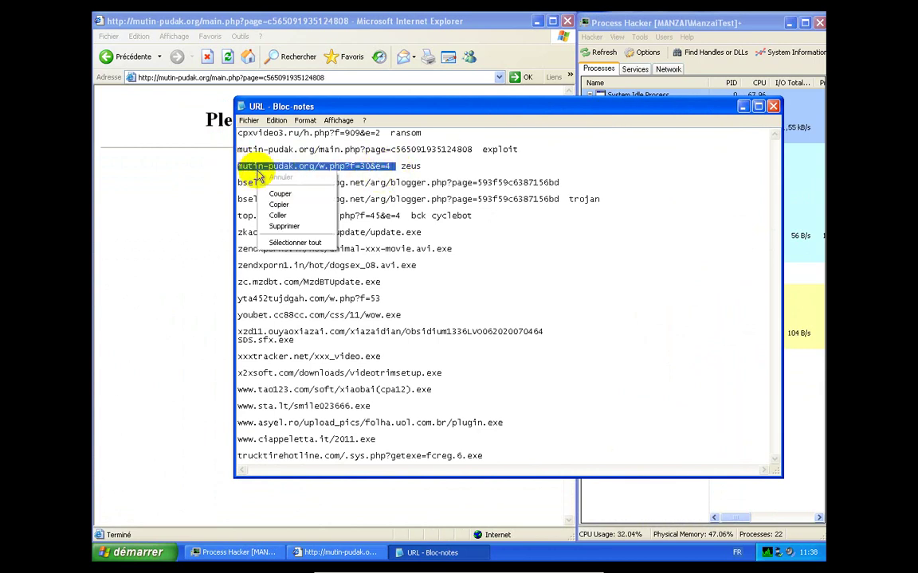
{"action": "left_click", "coordinate": [276, 205]}
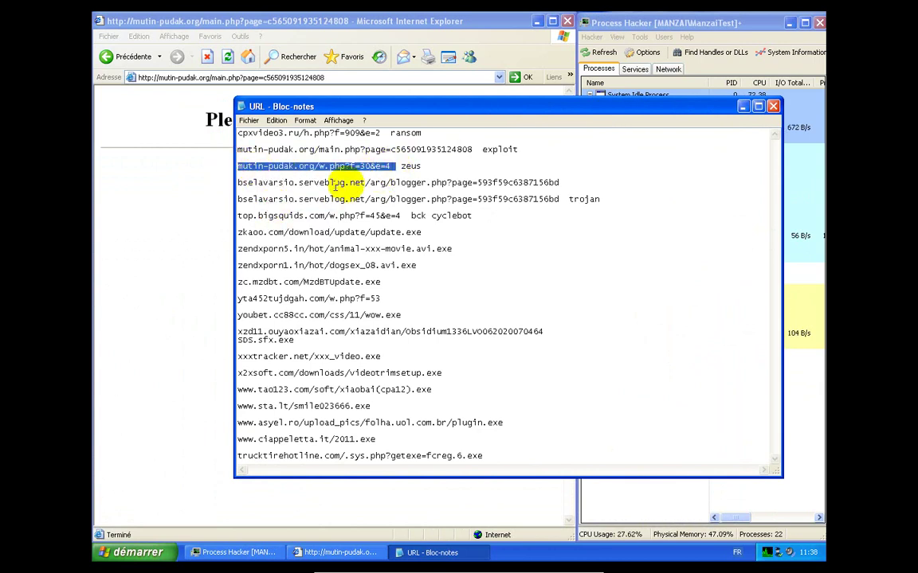
Return Internet Explorer to the Google homepage and minimize Notepad
{"action": "left_click", "coordinate": [209, 251]}
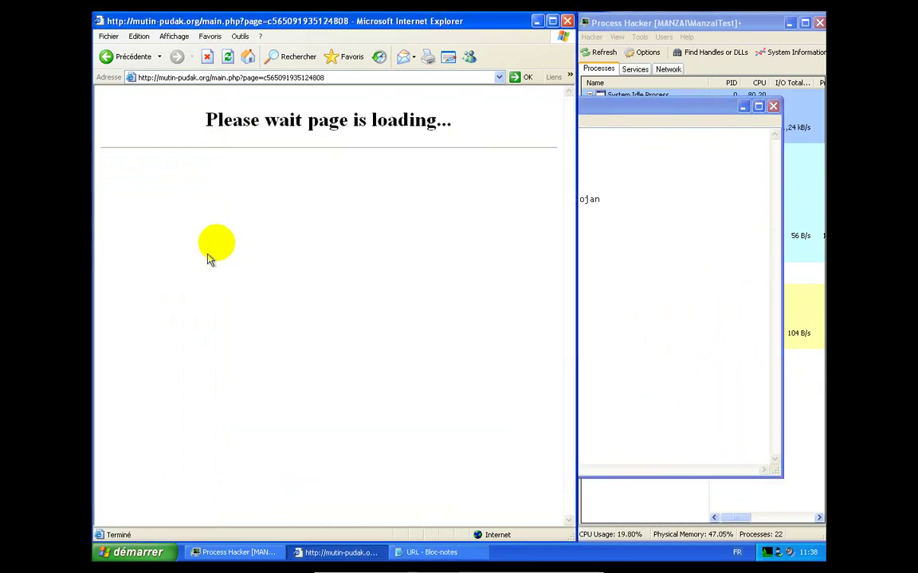
{"action": "left_click", "coordinate": [248, 57]}
{"action": "left_click", "coordinate": [744, 107]}
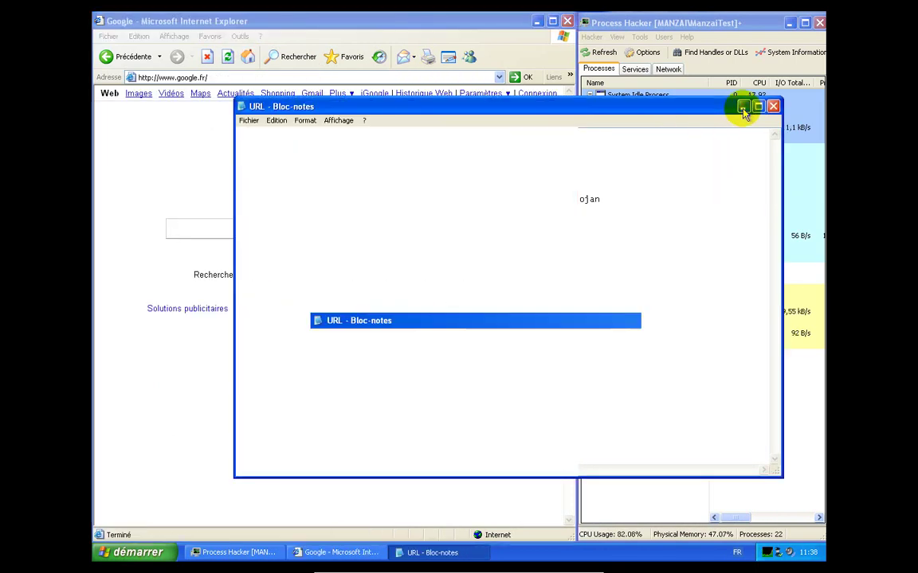
Paste the mutin-pudak.org/w.php?f=30&e=4 address into Internet Explorer and load it
{"action": "right_click", "coordinate": [459, 77]}
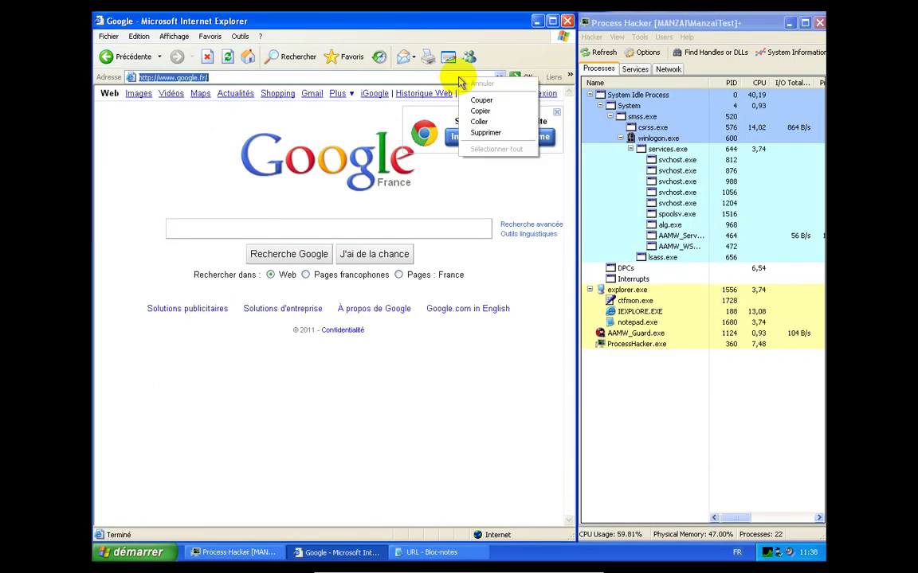
{"action": "left_click", "coordinate": [479, 122]}
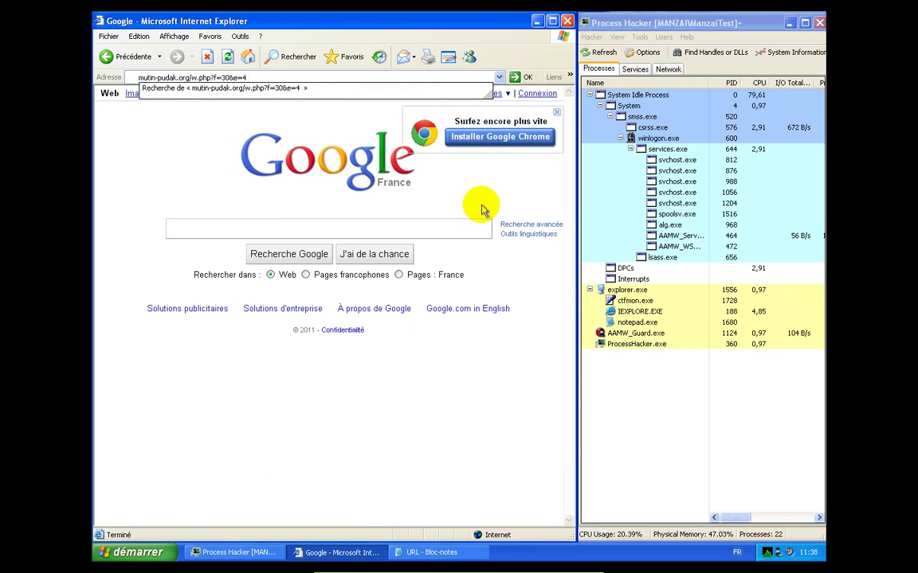
{"action": "key", "text": "Return"}
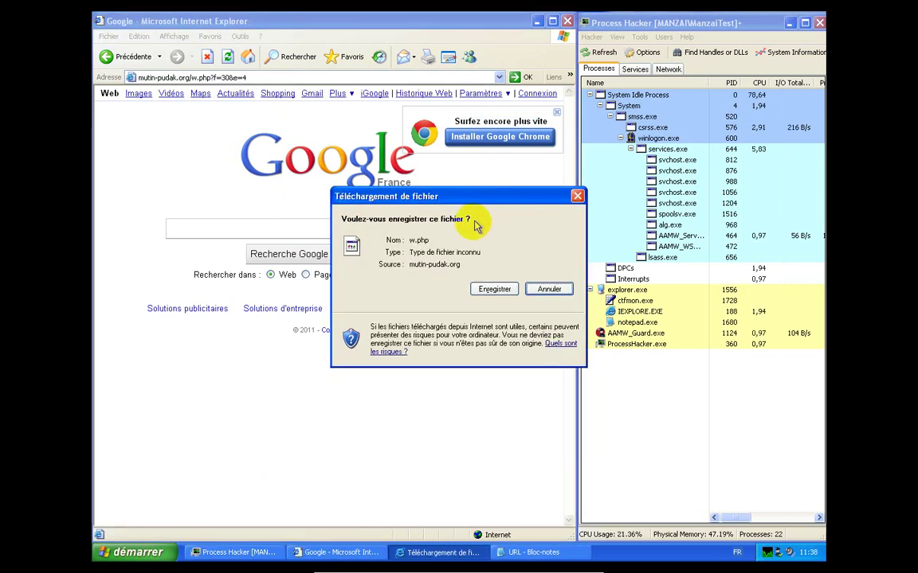
Save the offered download to the Desktop as w.exe with type 'Tous les fichiers'
{"action": "left_click", "coordinate": [500, 294]}
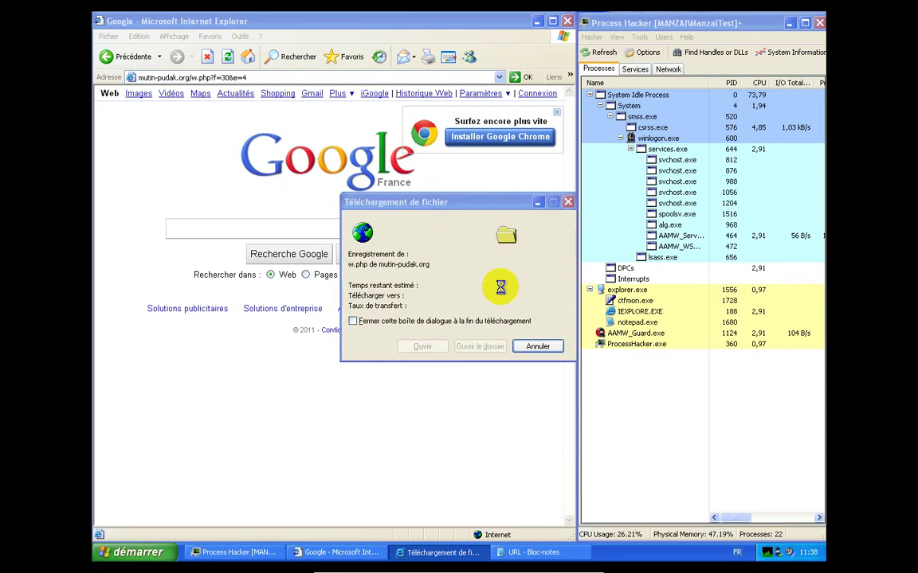
{"action": "left_click", "coordinate": [557, 463]}
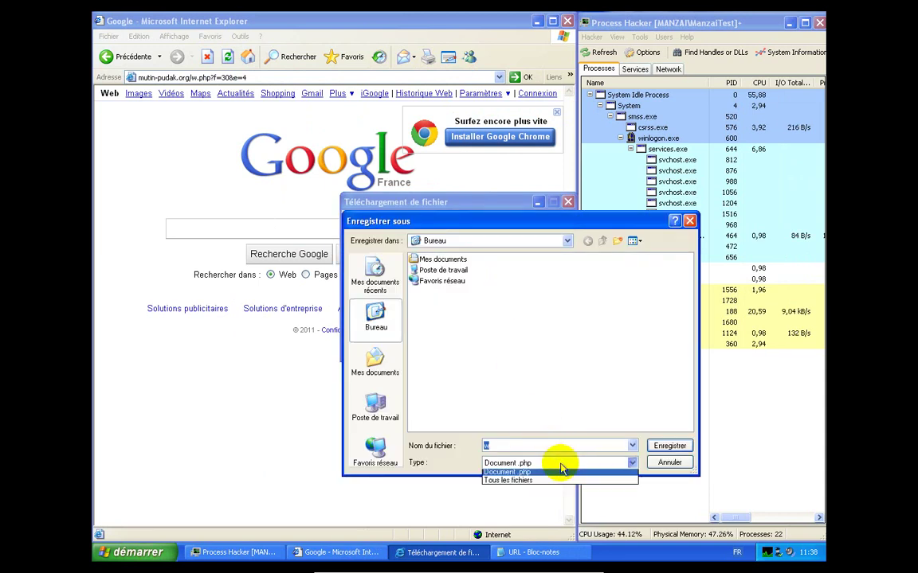
{"action": "left_click", "coordinate": [549, 482]}
{"action": "left_click", "coordinate": [534, 446]}
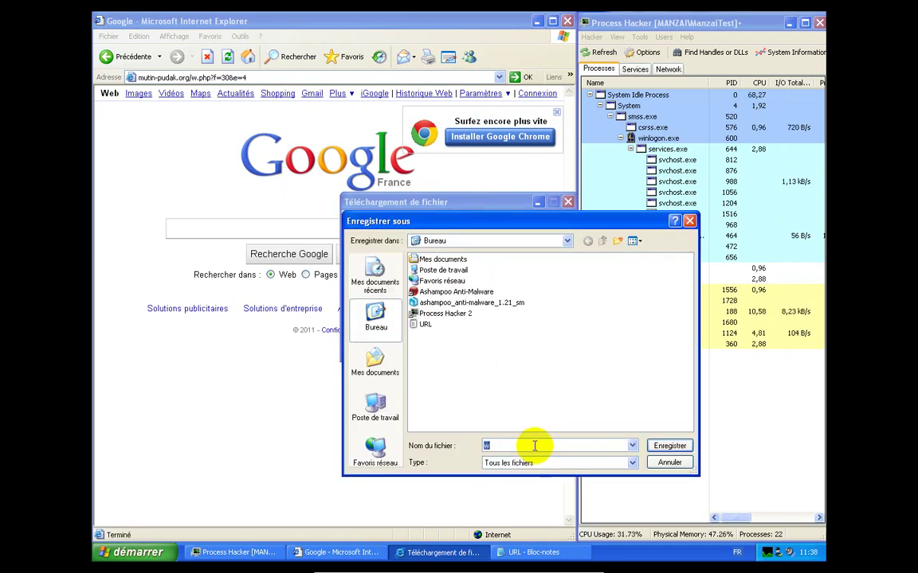
{"action": "type", "text": "."}
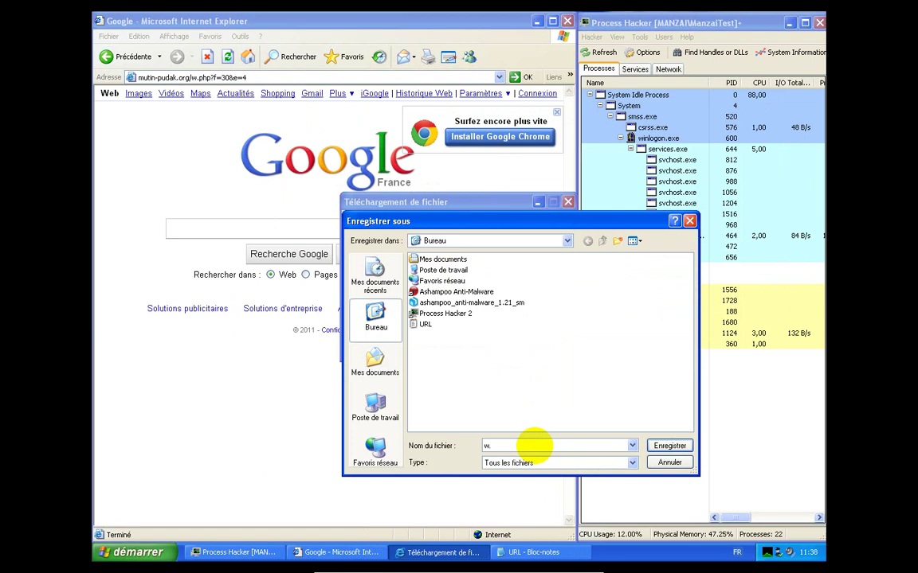
{"action": "type", "text": "exe"}
{"action": "key", "text": "Return"}
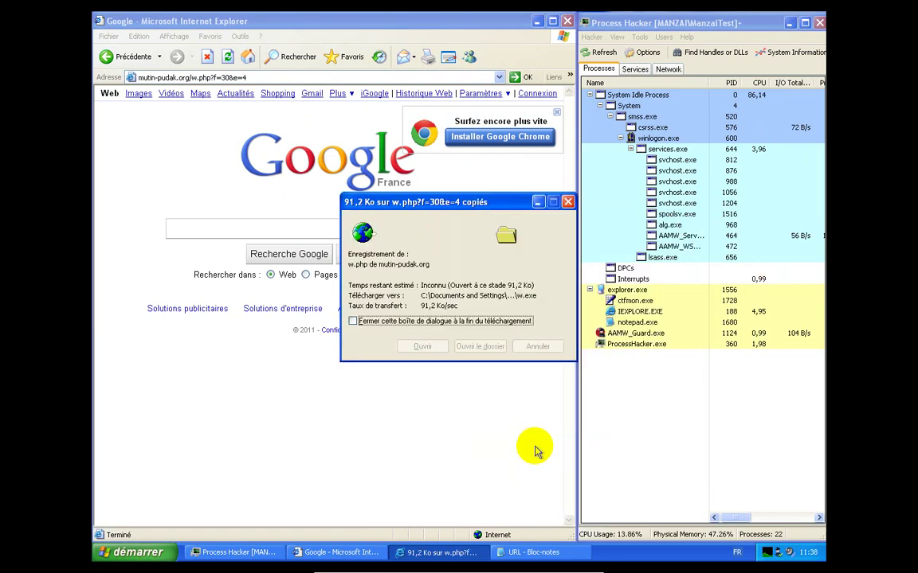
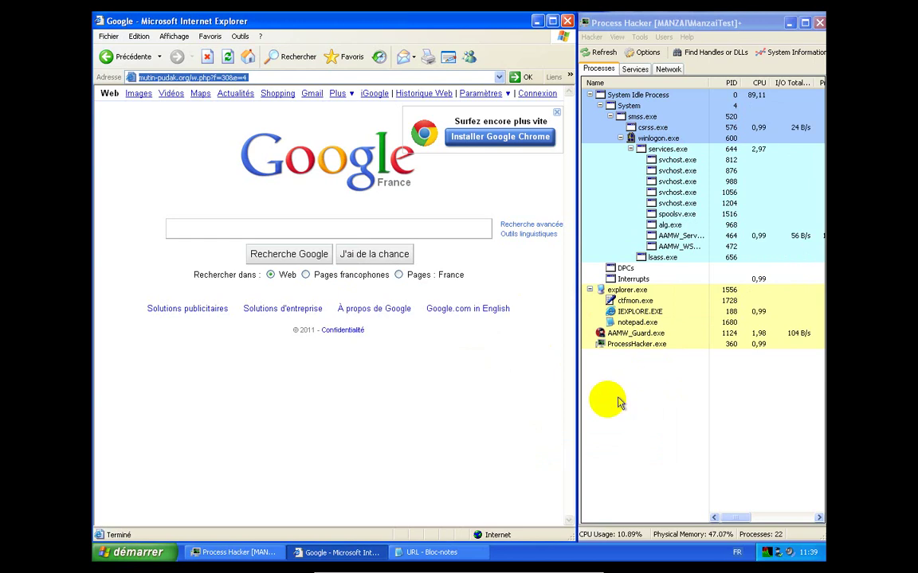
Copy the bselavarsio.serveblog.net/arg/blogger.php?page=593f59c6387156bd URL from Notepad, then return to Internet Explorer
{"action": "left_click", "coordinate": [429, 553]}
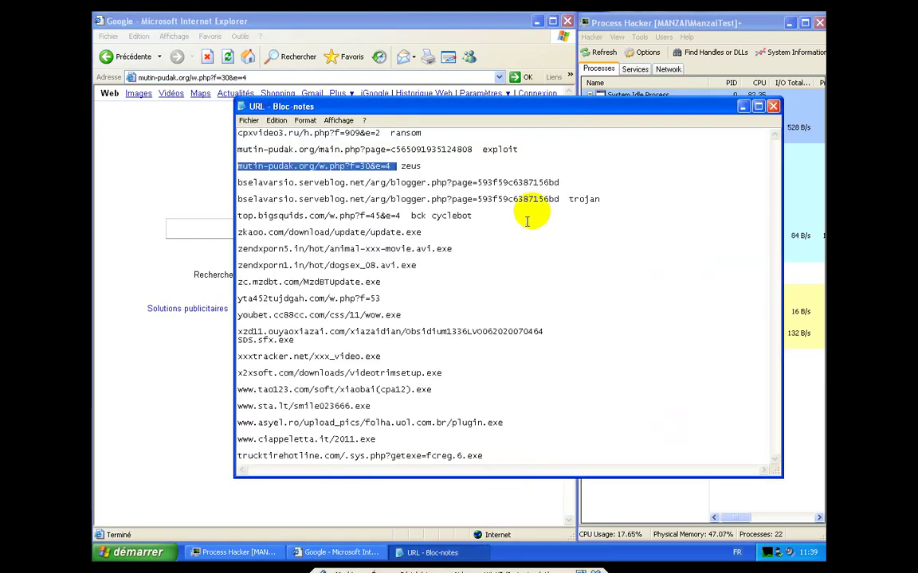
{"action": "left_click_drag", "start_coordinate": [558, 182], "coordinate": [230, 184]}
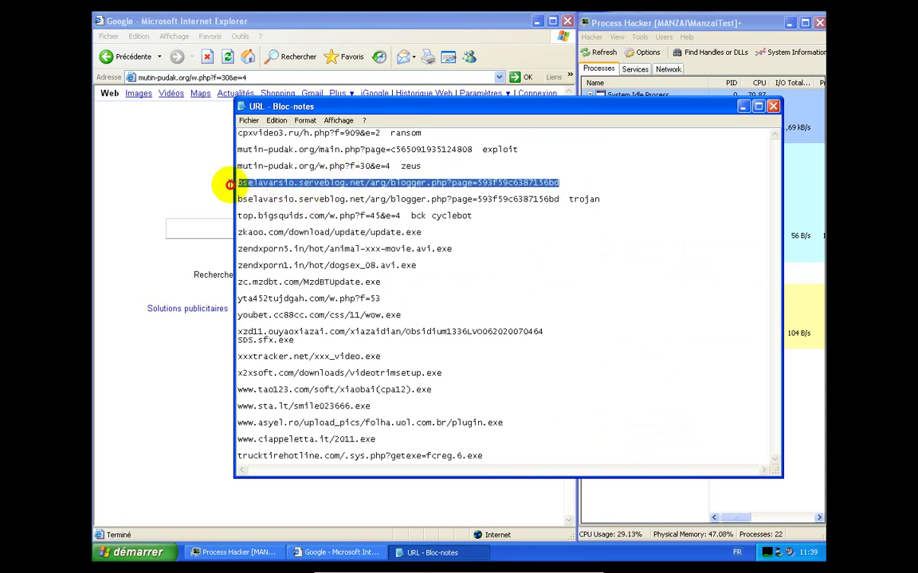
{"action": "right_click", "coordinate": [273, 183]}
{"action": "left_click", "coordinate": [247, 216]}
{"action": "left_click", "coordinate": [205, 192]}
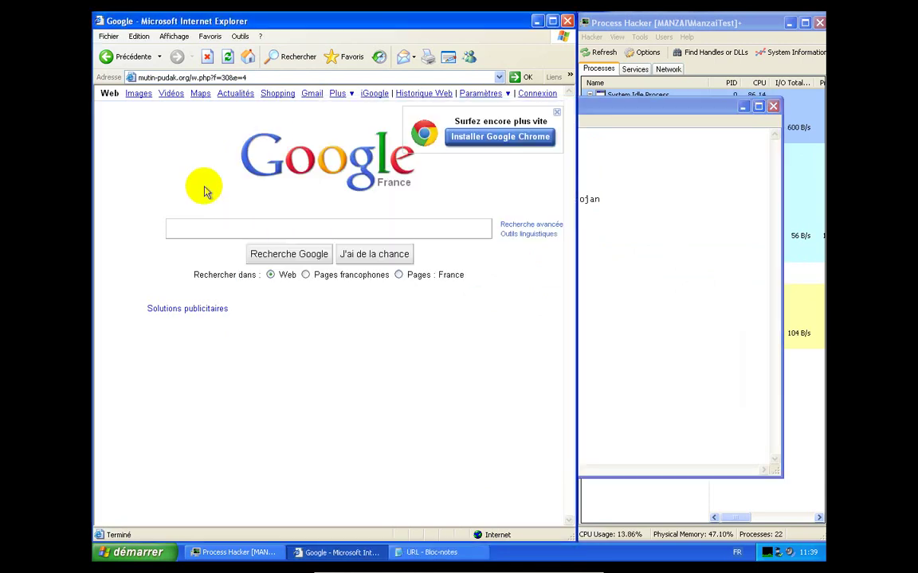
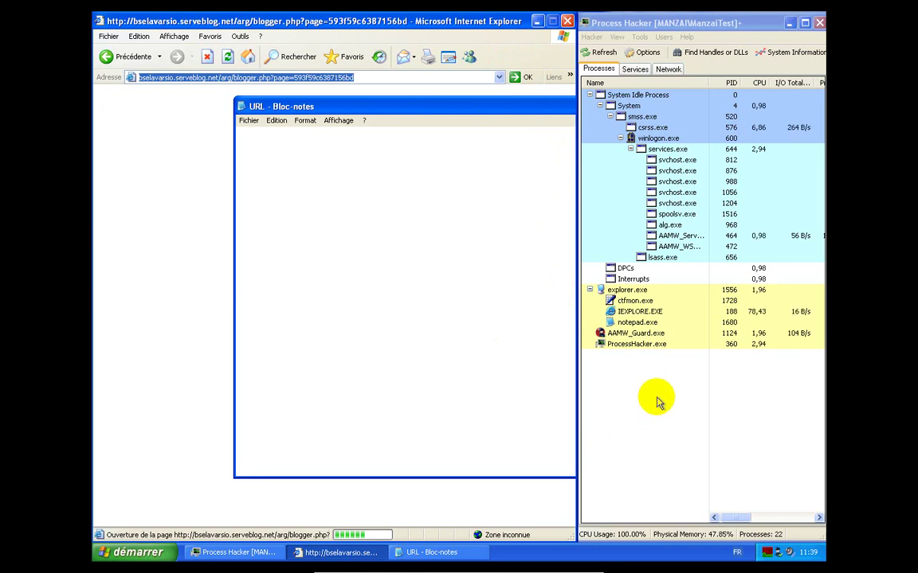
Kill the IEXPLORE.EXE process in Process Hacker, confirming the termination with Oui
{"action": "left_click", "coordinate": [640, 312]}
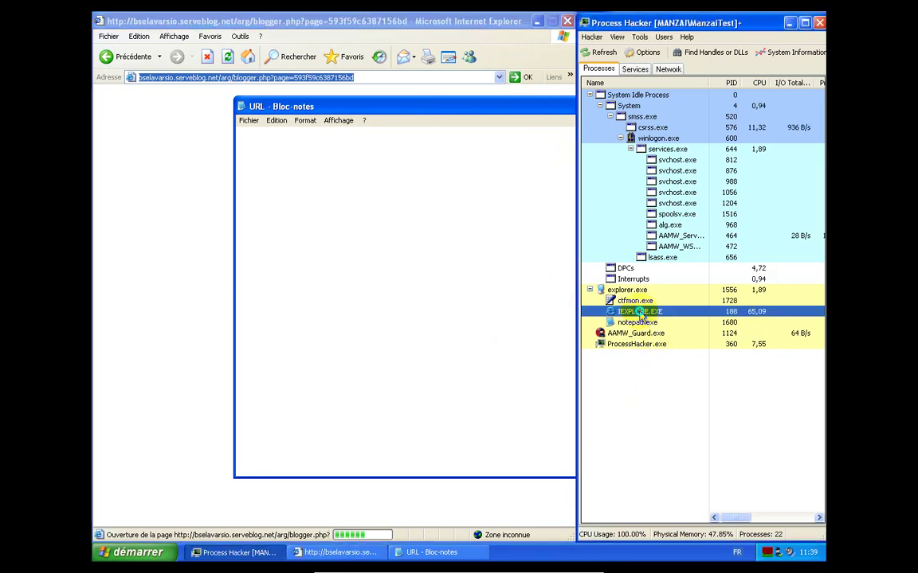
{"action": "right_click", "coordinate": [640, 313]}
{"action": "left_click", "coordinate": [659, 318]}
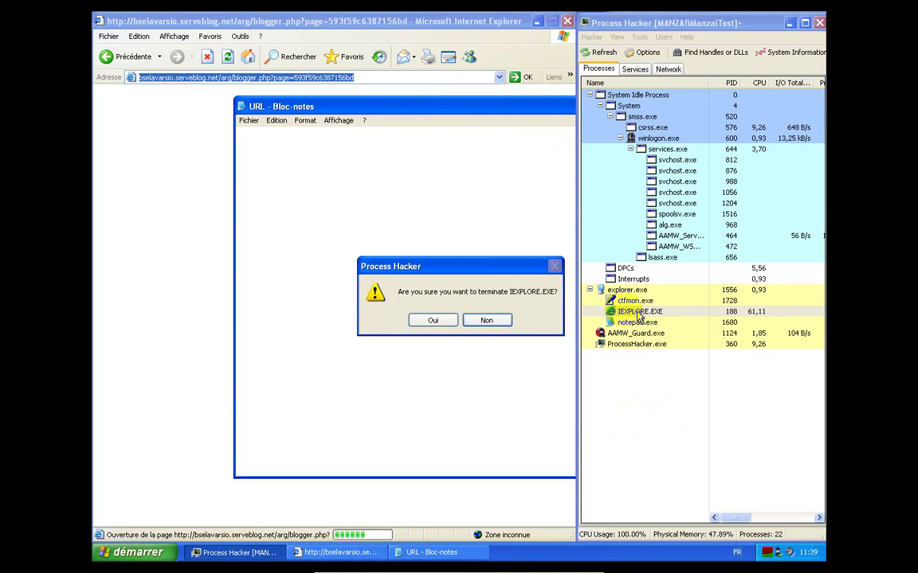
{"action": "left_click", "coordinate": [428, 320]}
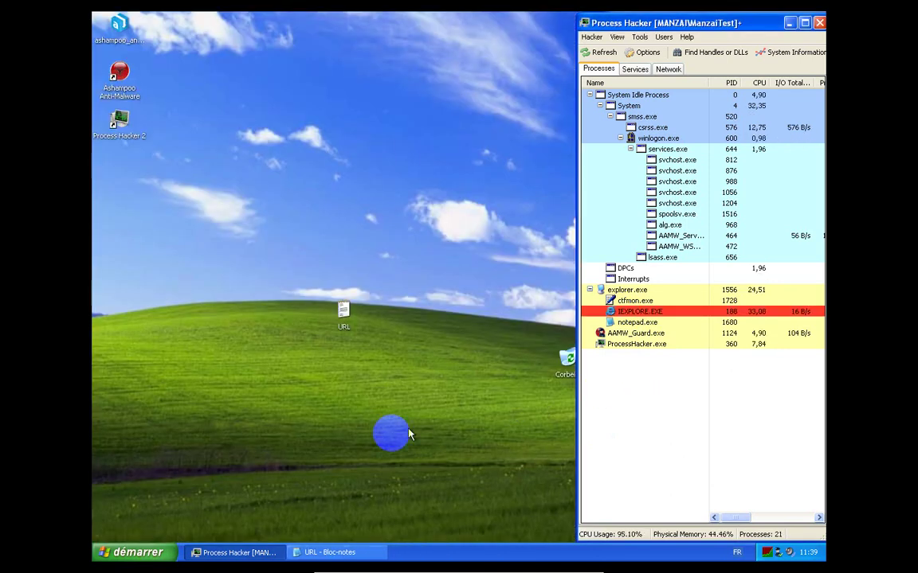
Launch a new Internet Explorer window from Start, move it left and enlarge it
{"action": "left_click", "coordinate": [134, 552]}
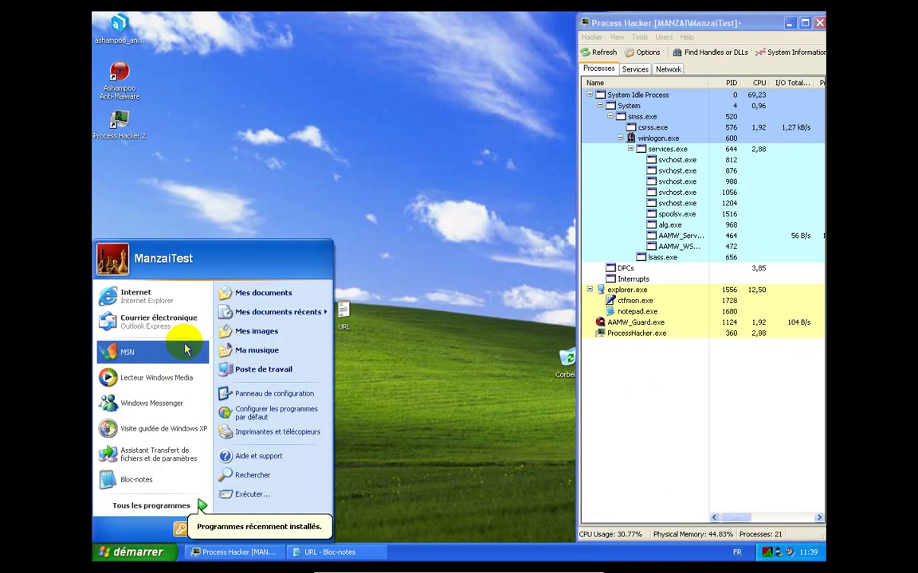
{"action": "left_click", "coordinate": [180, 296]}
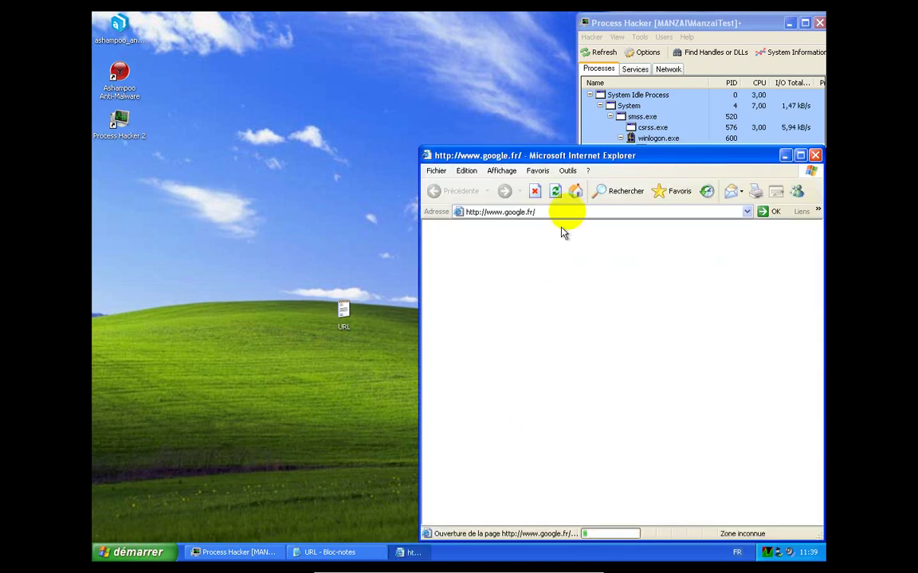
{"action": "left_click_drag", "start_coordinate": [613, 154], "coordinate": [294, 24]}
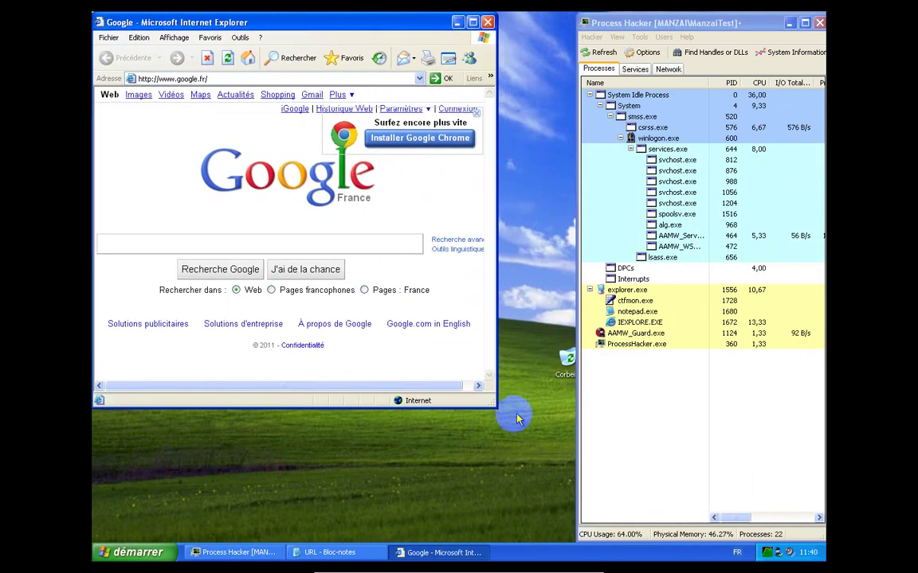
{"action": "left_click_drag", "start_coordinate": [495, 406], "coordinate": [573, 539]}
Copy the bselavarsio blogger.php URL from Notepad's trojan line, then return to Internet Explorer
{"action": "left_click", "coordinate": [363, 552]}
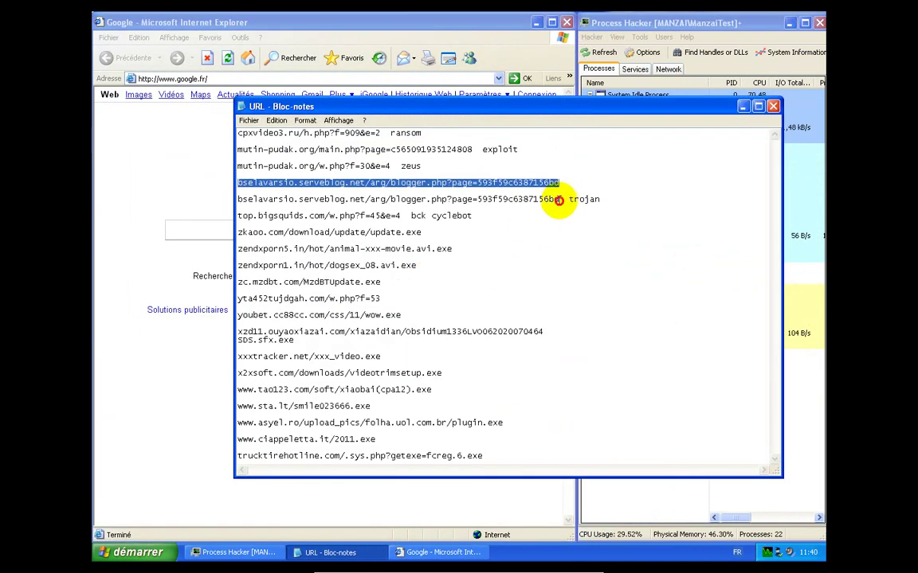
{"action": "left_click_drag", "start_coordinate": [559, 200], "coordinate": [215, 205]}
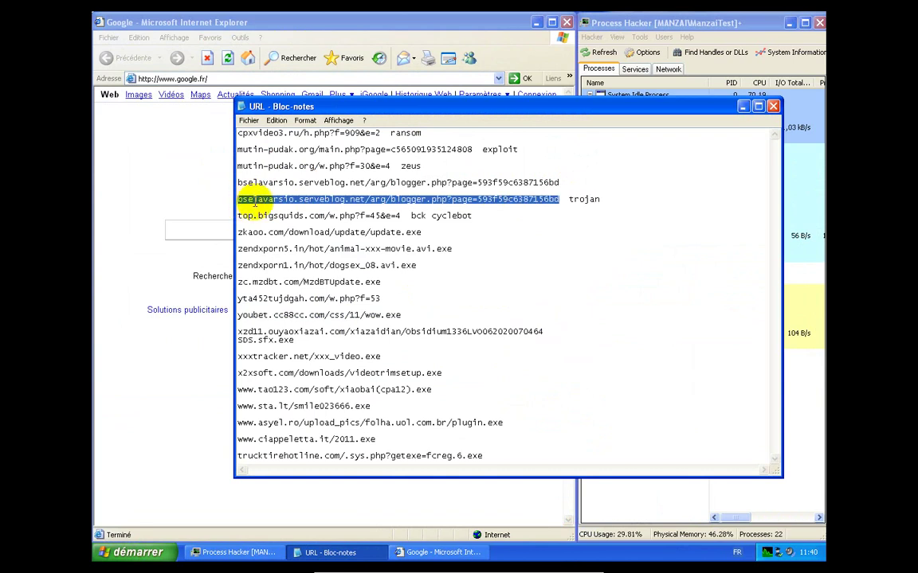
{"action": "right_click", "coordinate": [254, 204]}
{"action": "left_click", "coordinate": [263, 239]}
{"action": "left_click", "coordinate": [251, 143]}
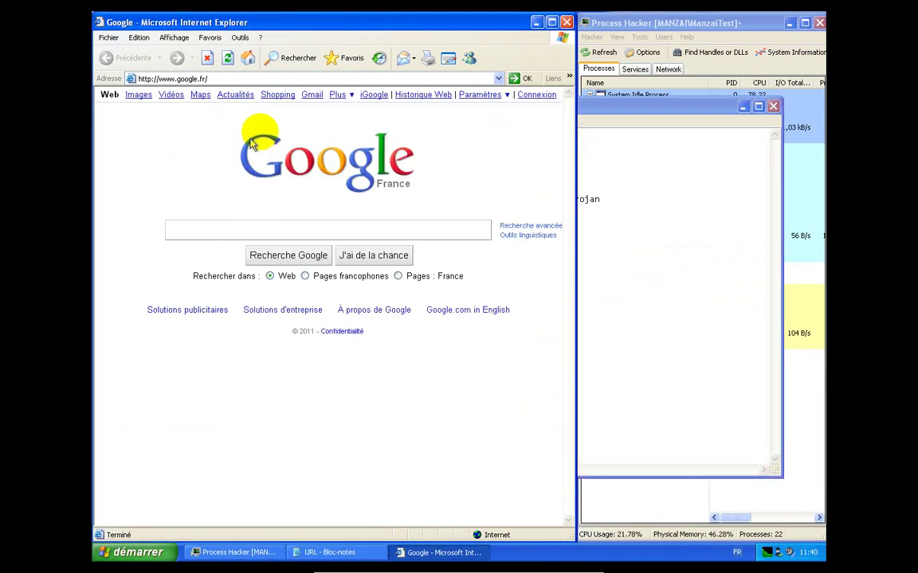
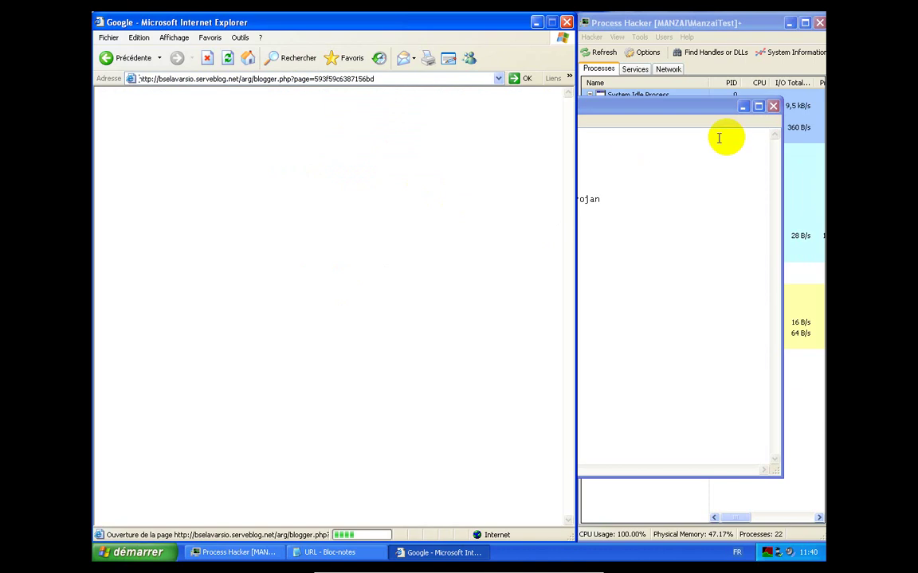
Minimize the Notepad URL notes to reveal Process Hacker's process list beside the stalled browser
{"action": "left_click", "coordinate": [743, 107]}
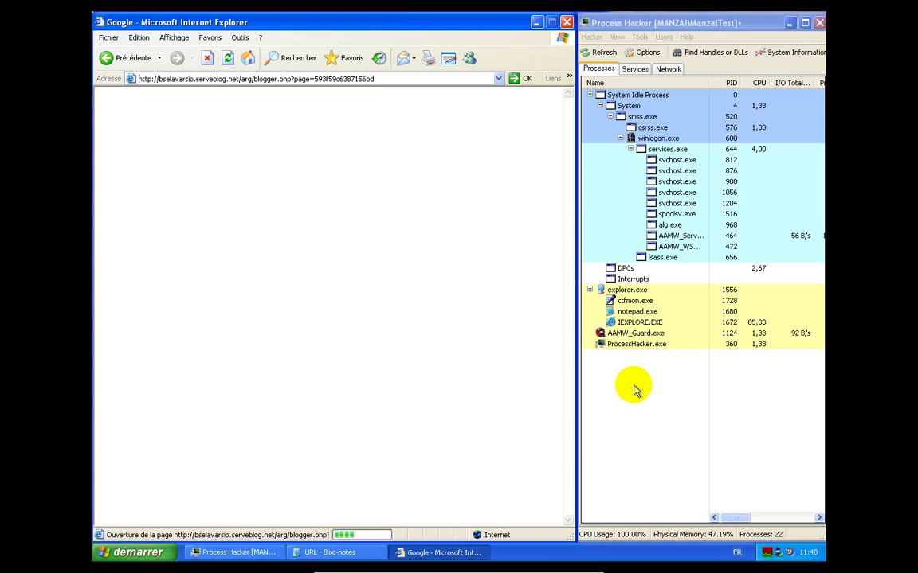
Terminate the hung IEXPLORE.EXE process in Process Hacker and confirm the kill
{"action": "right_click", "coordinate": [637, 322]}
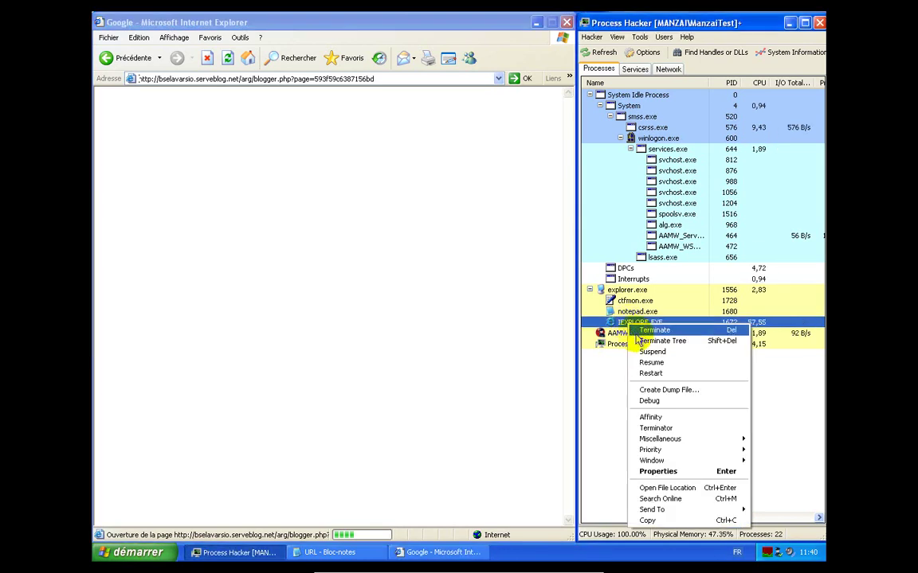
{"action": "left_click", "coordinate": [642, 332]}
{"action": "left_click", "coordinate": [428, 321]}
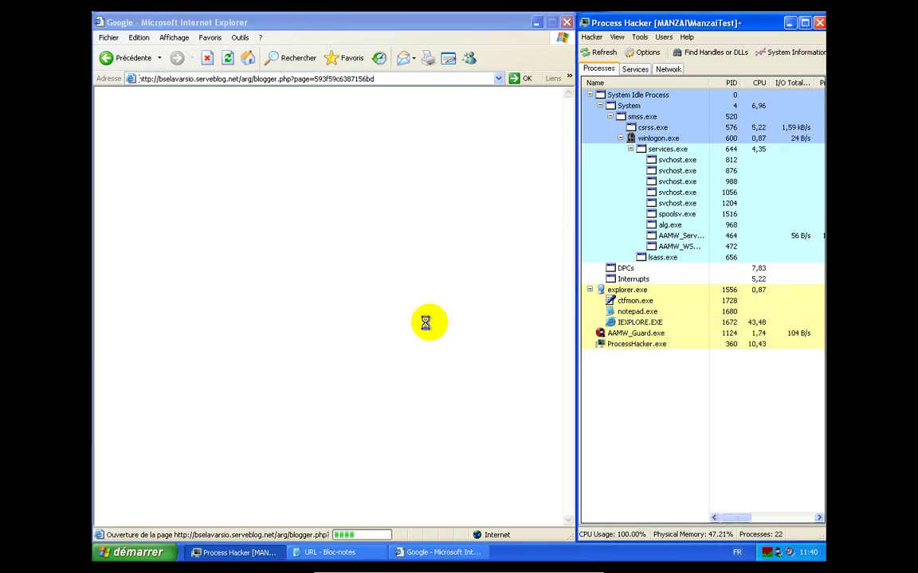
Launch a fresh Internet Explorer from Start and fit it beside Process Hacker
{"action": "left_click", "coordinate": [137, 553]}
{"action": "left_click", "coordinate": [177, 292]}
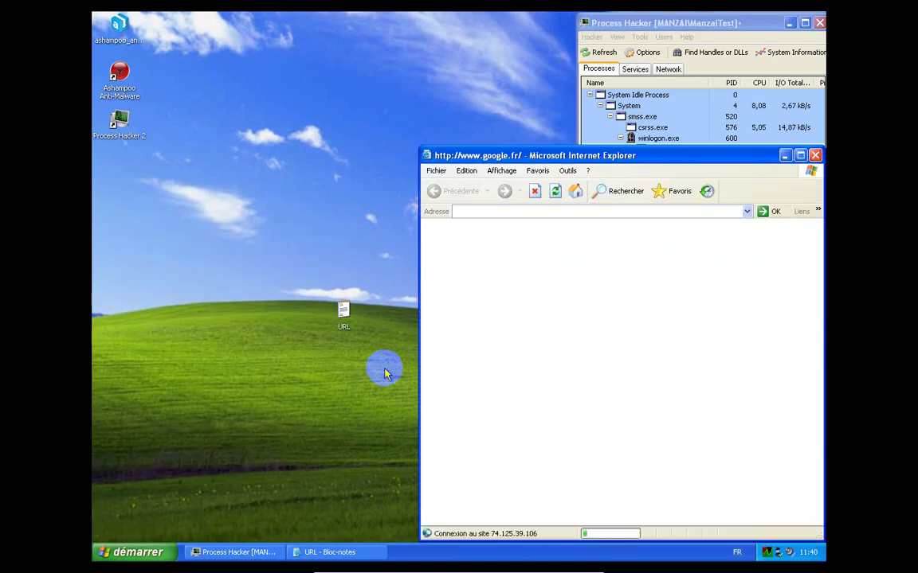
{"action": "left_click_drag", "start_coordinate": [505, 155], "coordinate": [182, 22]}
{"action": "left_click_drag", "start_coordinate": [495, 407], "coordinate": [584, 534]}
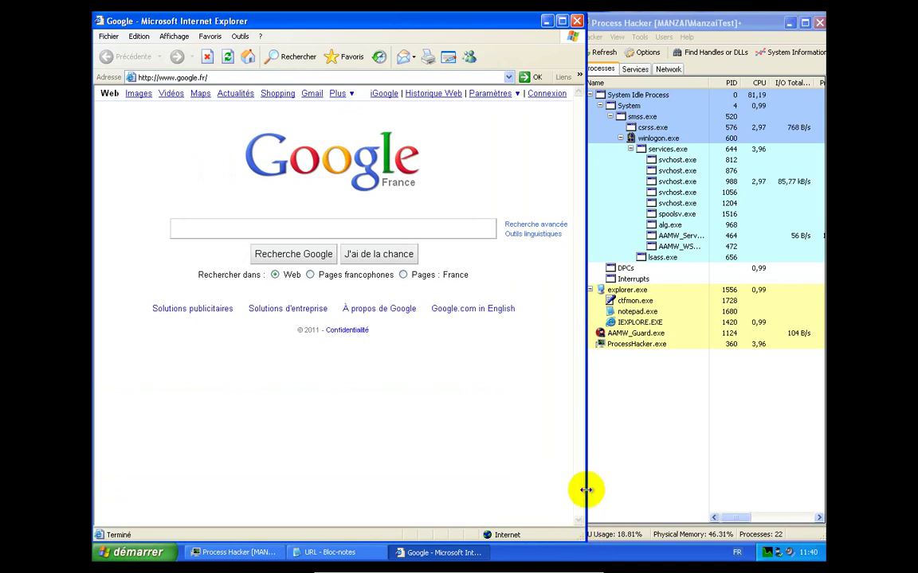
{"action": "left_click_drag", "start_coordinate": [586, 489], "coordinate": [577, 485]}
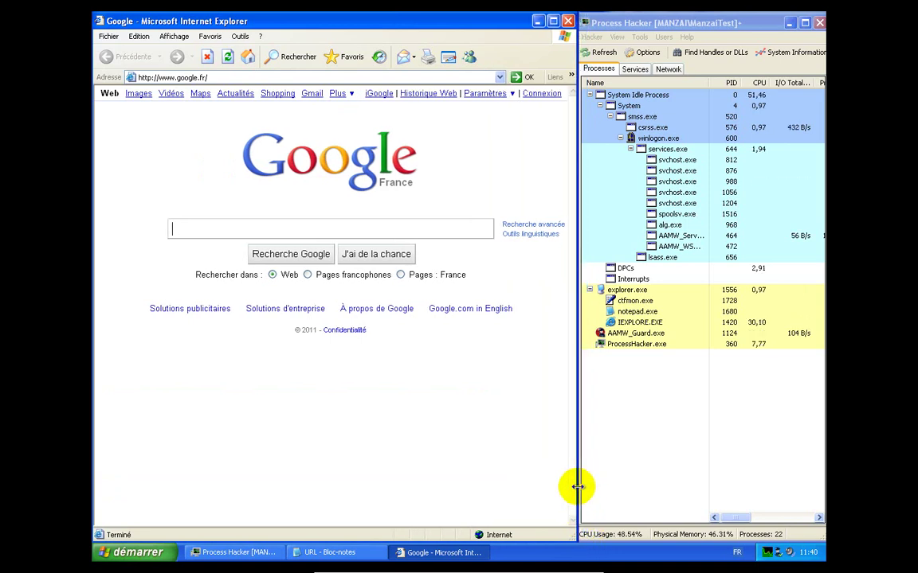
Copy the top.bigsquids.com/w.php?f=45&e=4 address from the Notepad URL notes
{"action": "left_click", "coordinate": [343, 551]}
{"action": "left_click_drag", "start_coordinate": [401, 215], "coordinate": [232, 215]}
{"action": "right_click", "coordinate": [231, 215]}
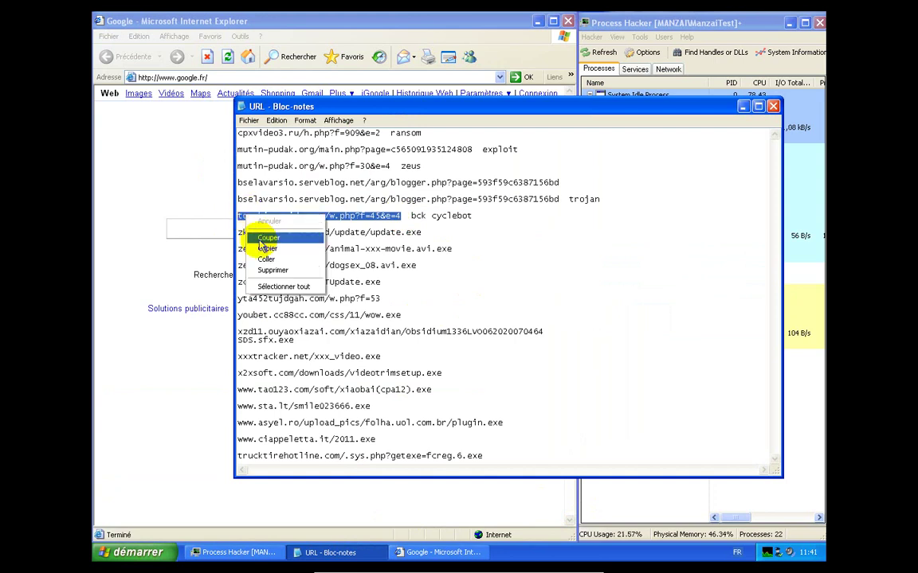
{"action": "left_click", "coordinate": [249, 237]}
Paste the bigsquids address over Google's in Internet Explorer and open it
{"action": "left_click", "coordinate": [191, 169]}
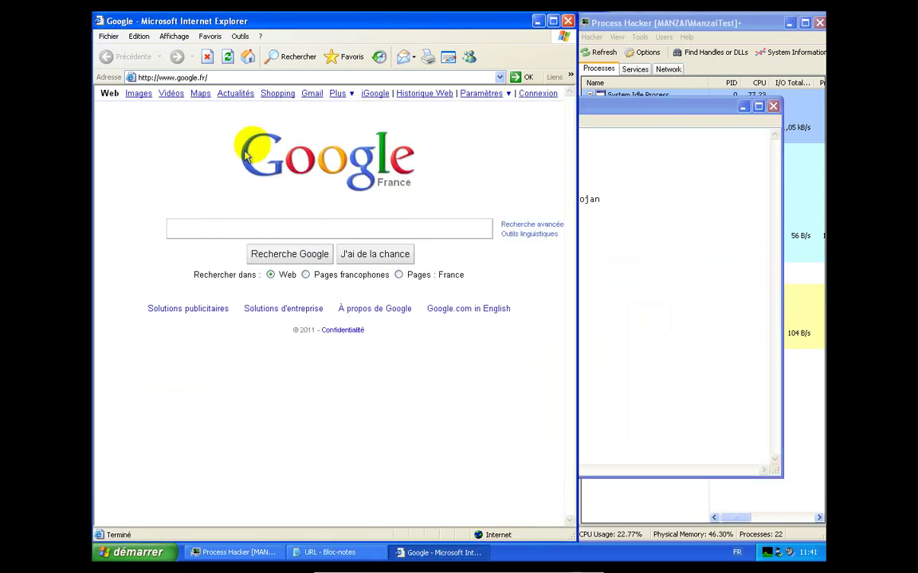
{"action": "left_click", "coordinate": [303, 78]}
{"action": "right_click", "coordinate": [303, 79]}
{"action": "left_click", "coordinate": [323, 122]}
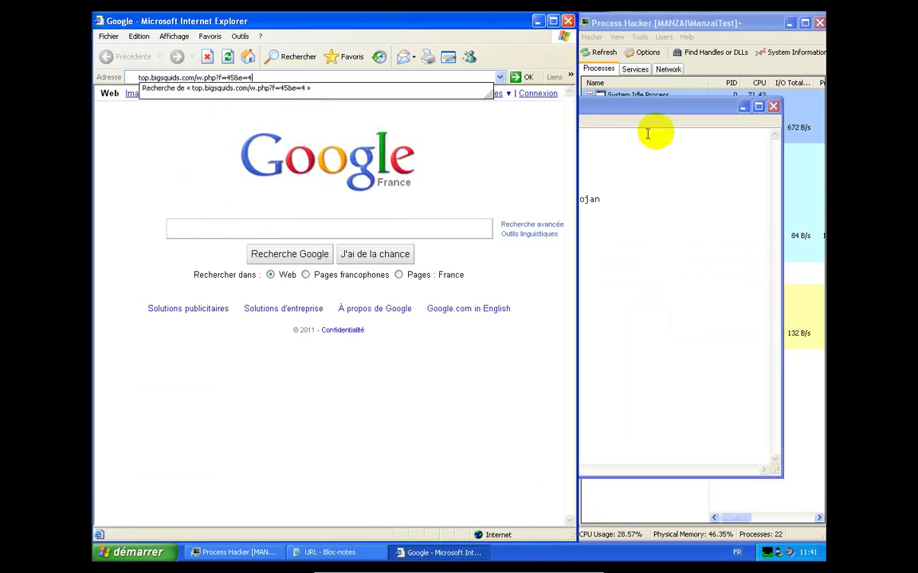
{"action": "left_click", "coordinate": [741, 108]}
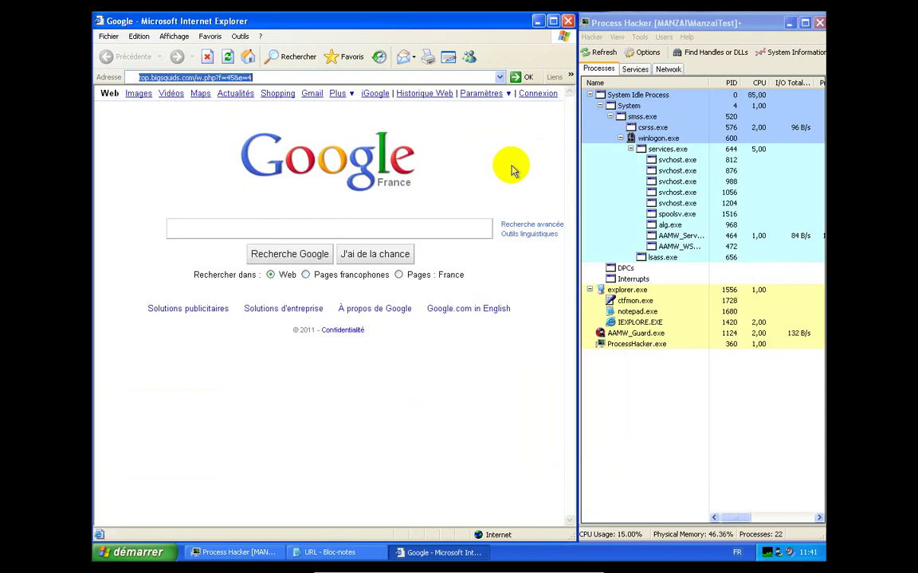
{"action": "key", "text": "Return"}
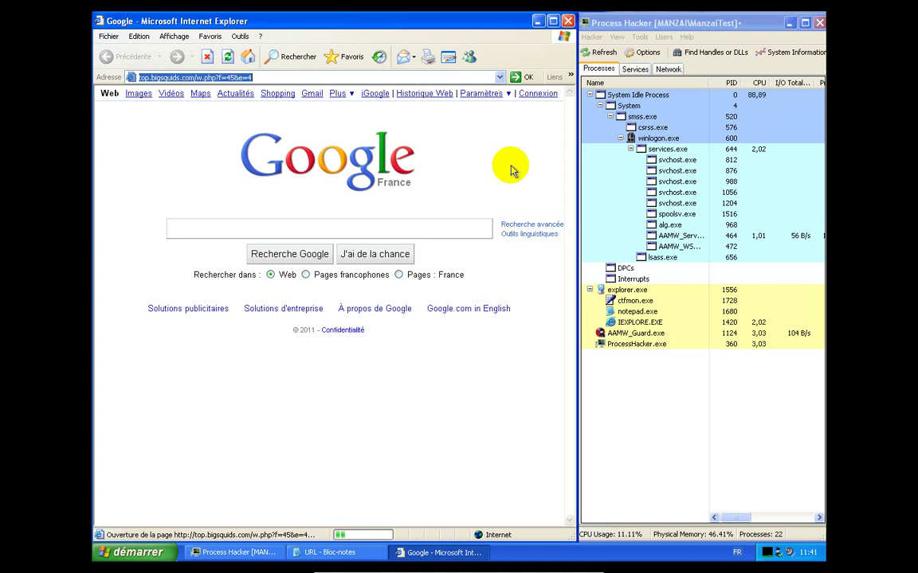
Copy the zkaoo.com/download/update/update.exe line from Notepad, then minimize the notes
{"action": "left_click", "coordinate": [347, 557]}
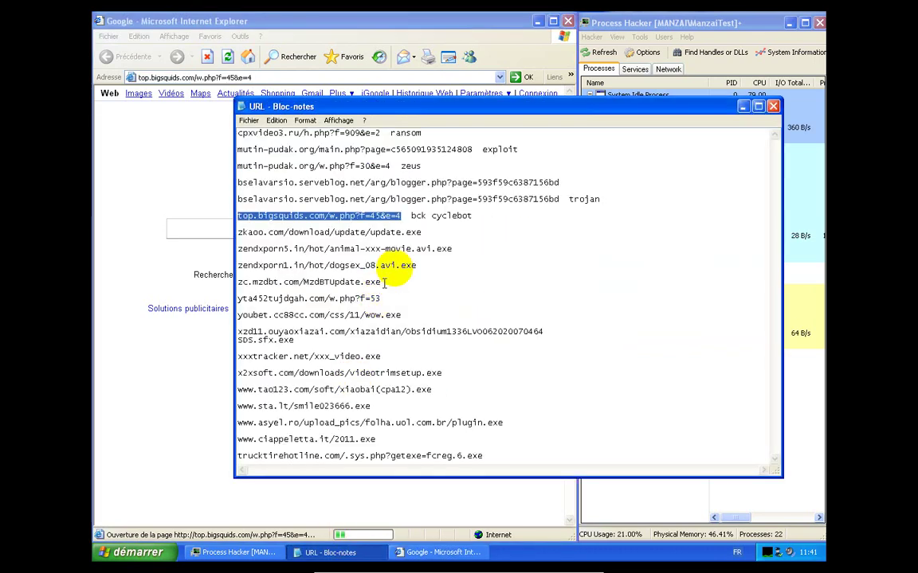
{"action": "left_click_drag", "start_coordinate": [422, 233], "coordinate": [241, 231]}
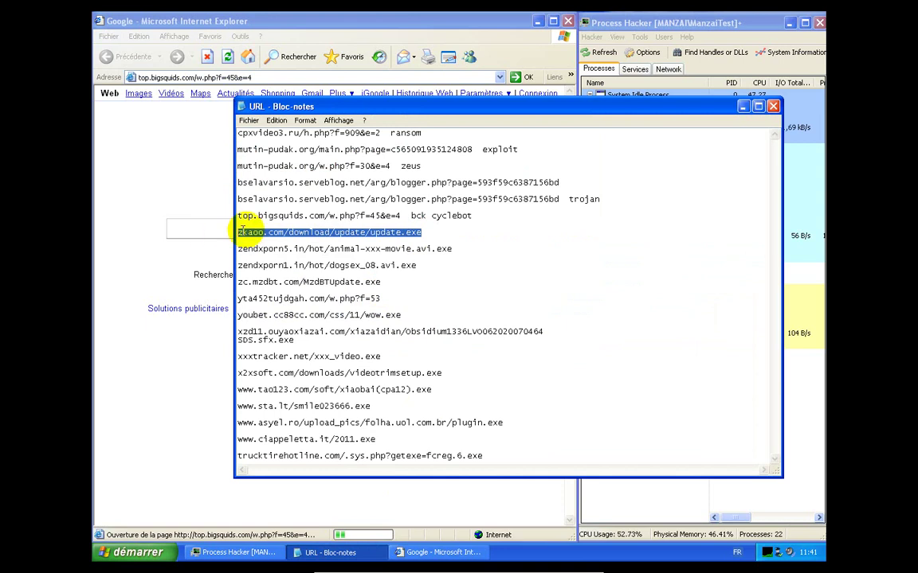
{"action": "right_click", "coordinate": [237, 233]}
{"action": "left_click", "coordinate": [274, 265]}
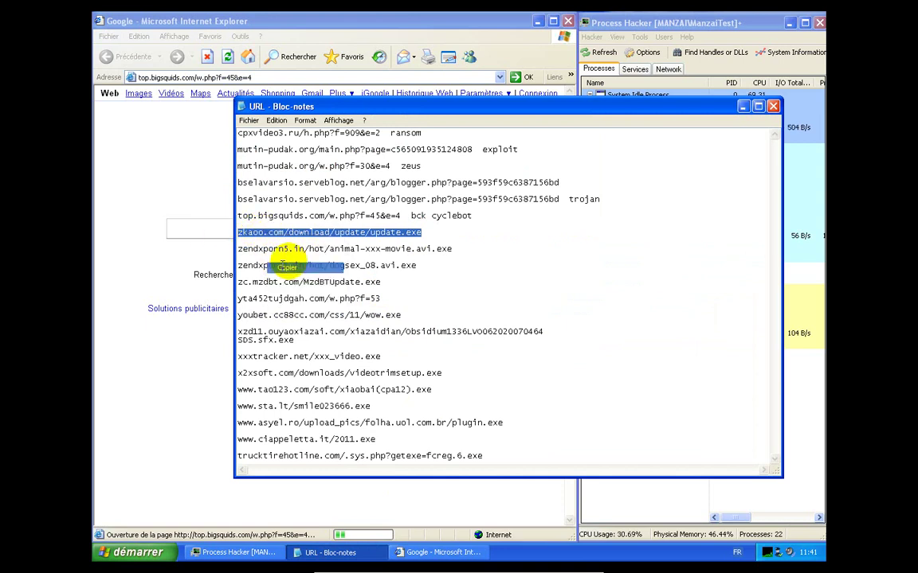
{"action": "left_click", "coordinate": [743, 106]}
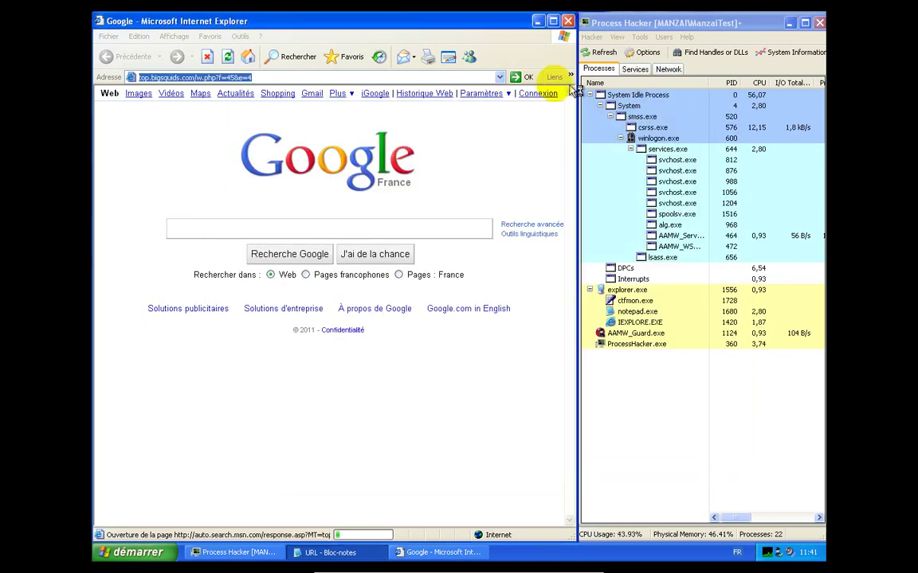
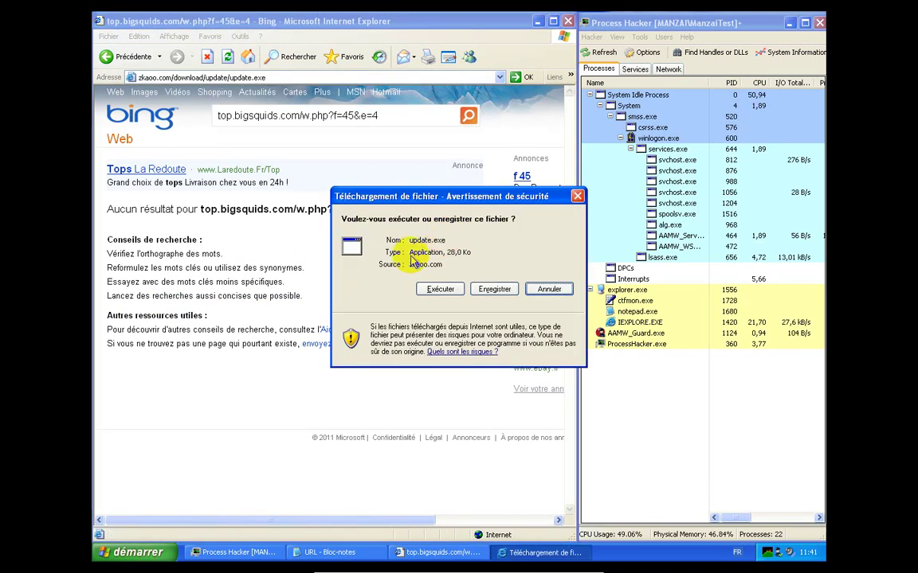
Run the downloaded update.exe, accepting the unknown-publisher security warning
{"action": "left_click", "coordinate": [438, 290]}
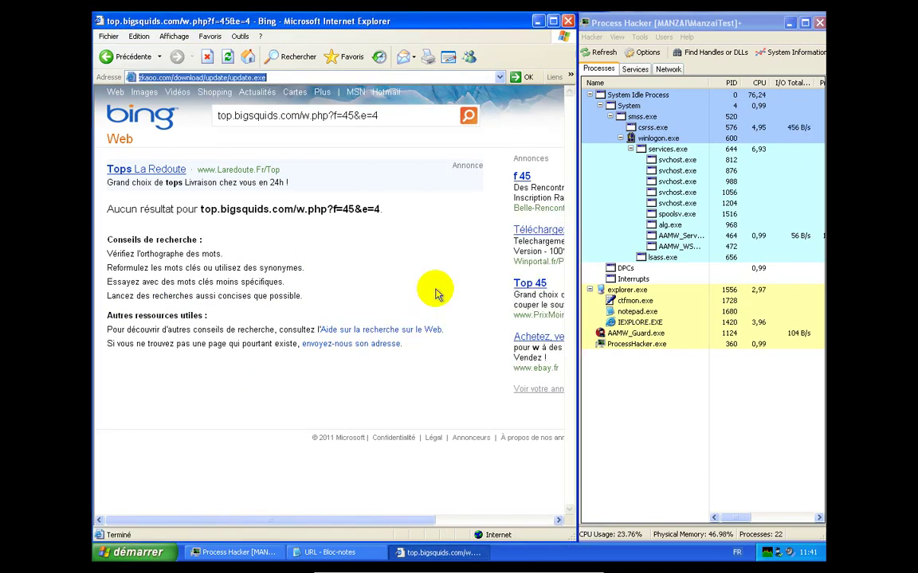
{"action": "left_click", "coordinate": [488, 288]}
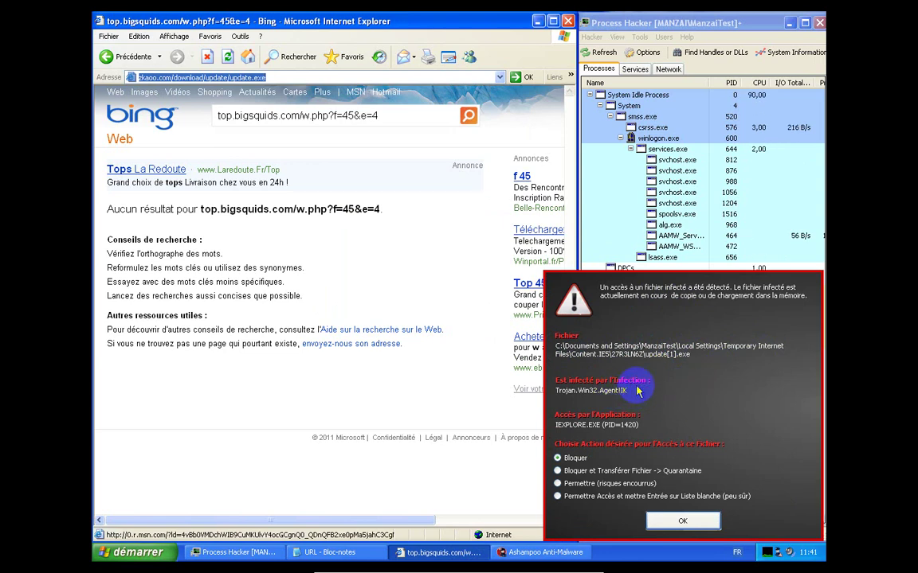
Block and quarantine update[1].exe in Ashampoo's alert, then dismiss the invalid Win32 application error
{"action": "left_click", "coordinate": [594, 471]}
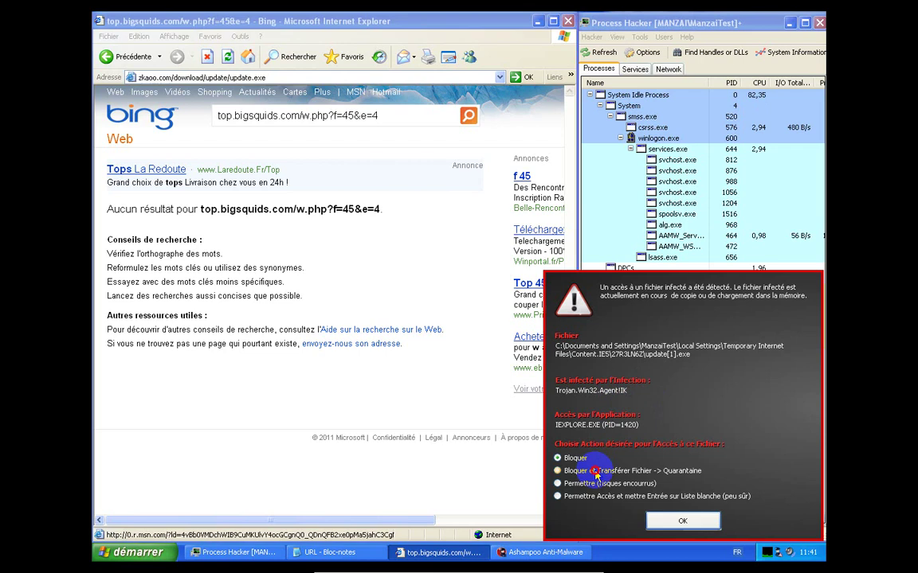
{"action": "left_click", "coordinate": [673, 522]}
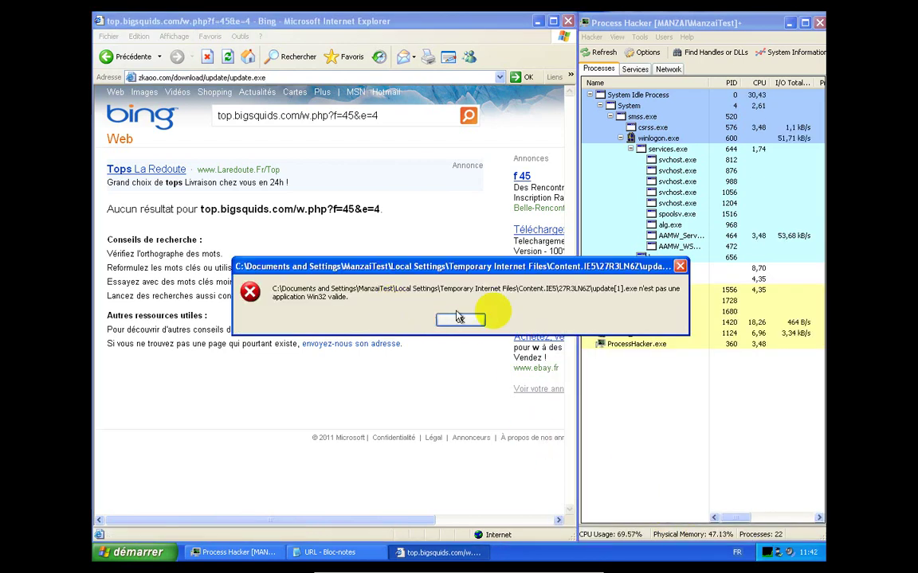
{"action": "left_click", "coordinate": [459, 319]}
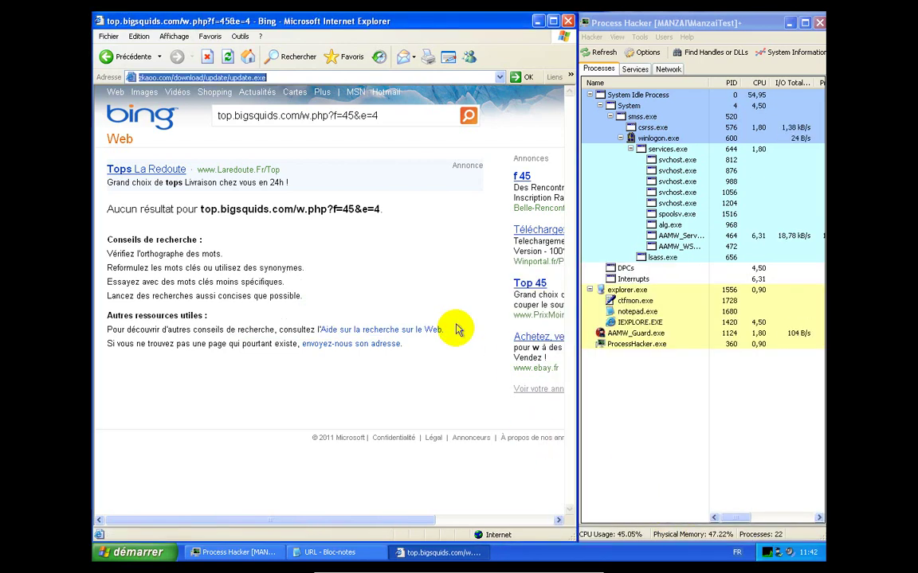
Copy the zendxporn5.in link line from the Notepad URL notes
{"action": "left_click", "coordinate": [361, 558]}
{"action": "left_click_drag", "start_coordinate": [456, 251], "coordinate": [239, 250]}
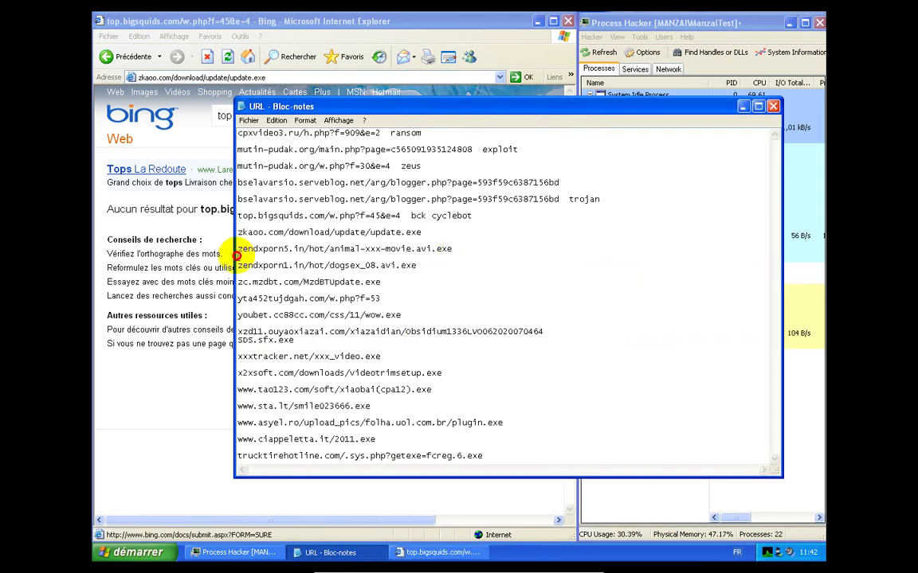
{"action": "right_click", "coordinate": [275, 254]}
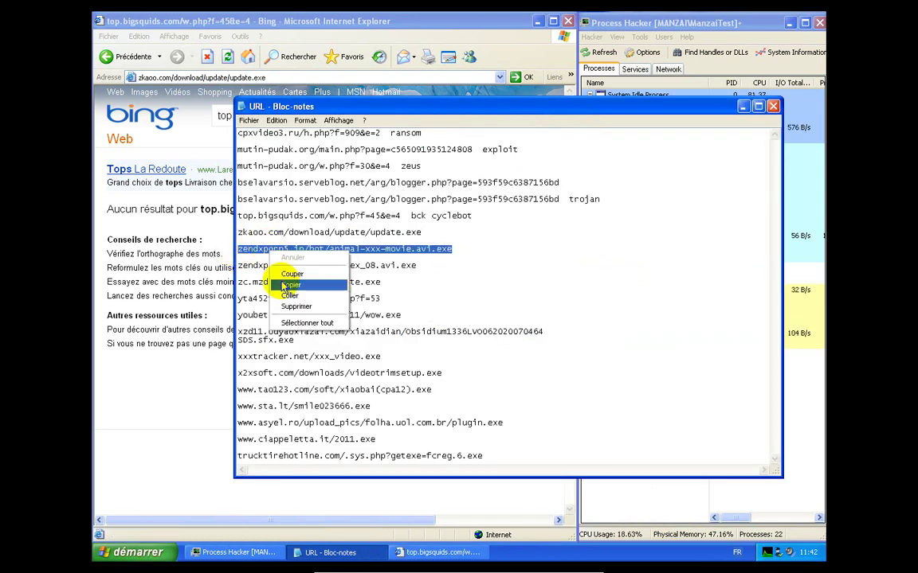
{"action": "left_click", "coordinate": [290, 284]}
Paste the zendxporn5.in address into Internet Explorer's address bar and load it
{"action": "left_click", "coordinate": [191, 363]}
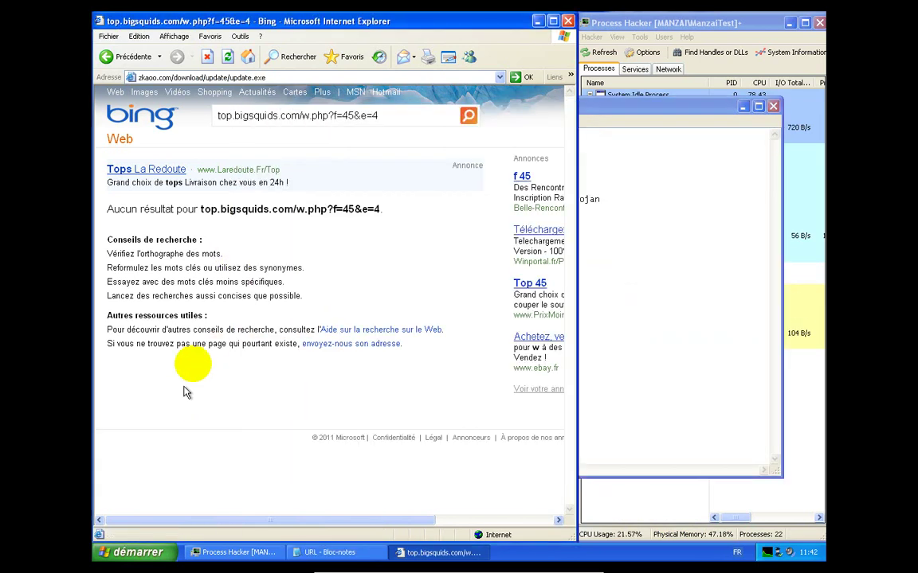
{"action": "left_click", "coordinate": [317, 77]}
{"action": "right_click", "coordinate": [317, 77]}
{"action": "left_click", "coordinate": [339, 116]}
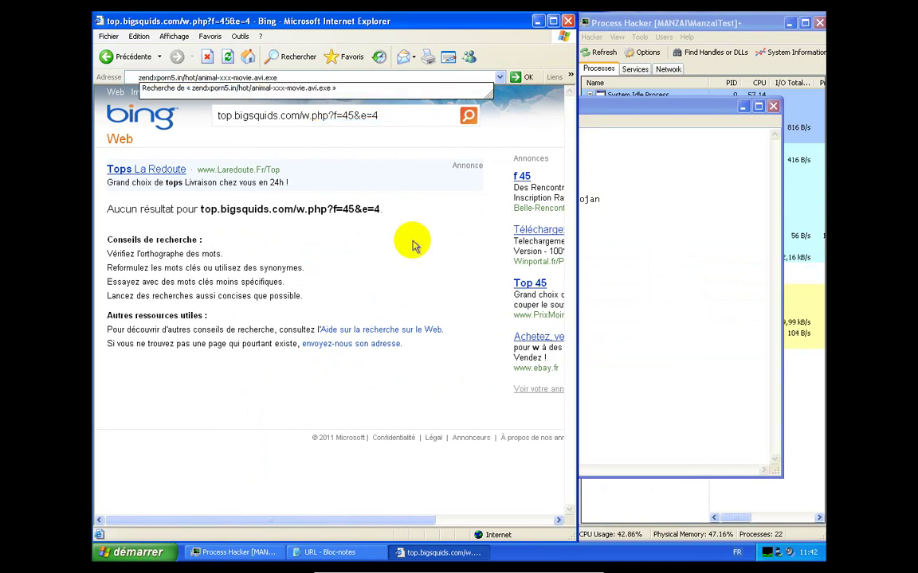
{"action": "key", "text": "Return"}
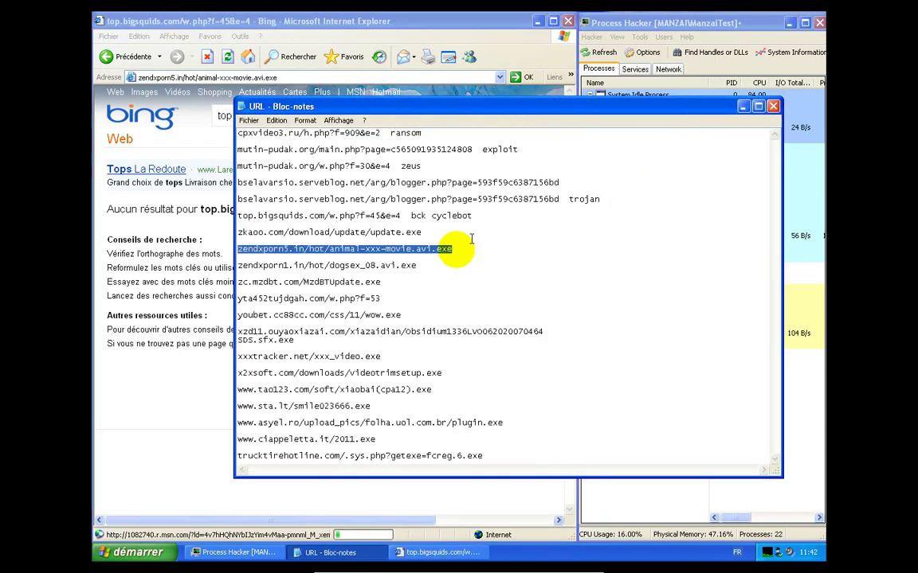
Copy the zendxporn1.in link line from Notepad
{"action": "left_click_drag", "start_coordinate": [422, 265], "coordinate": [195, 266]}
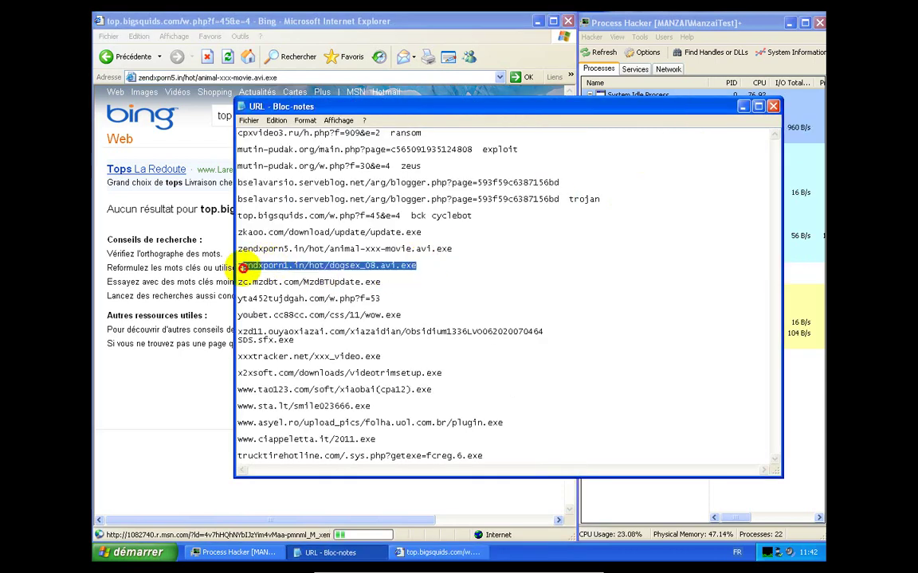
{"action": "right_click", "coordinate": [307, 266]}
{"action": "left_click", "coordinate": [335, 306]}
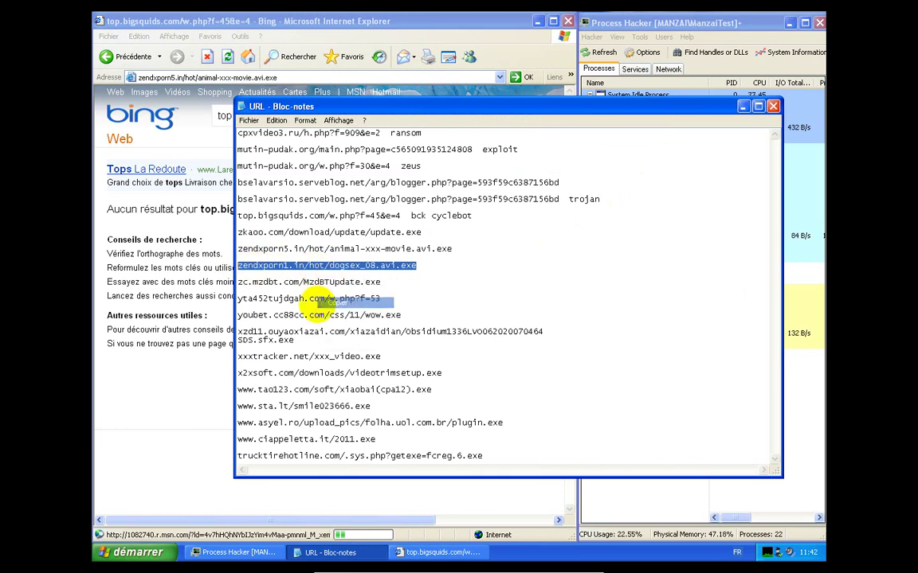
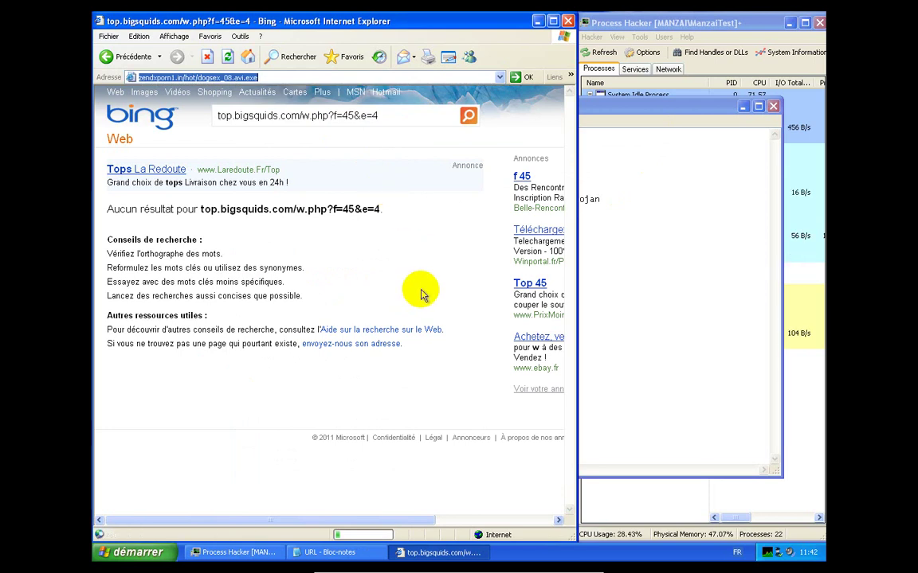
Copy the zc.mzdbt.com/MzdBTUpdate.exe line from the Notepad URL list
{"action": "left_click", "coordinate": [629, 122]}
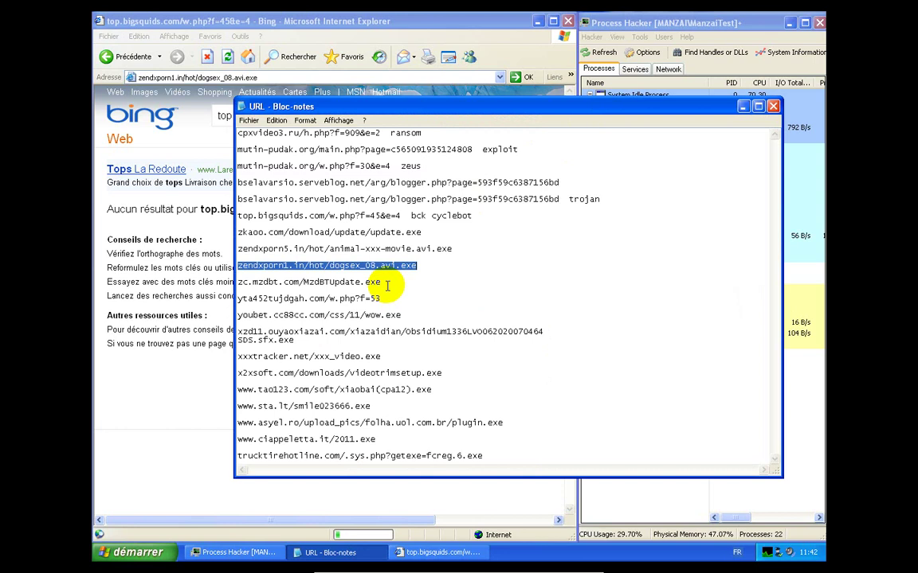
{"action": "left_click_drag", "start_coordinate": [387, 286], "coordinate": [236, 282]}
{"action": "right_click", "coordinate": [266, 285]}
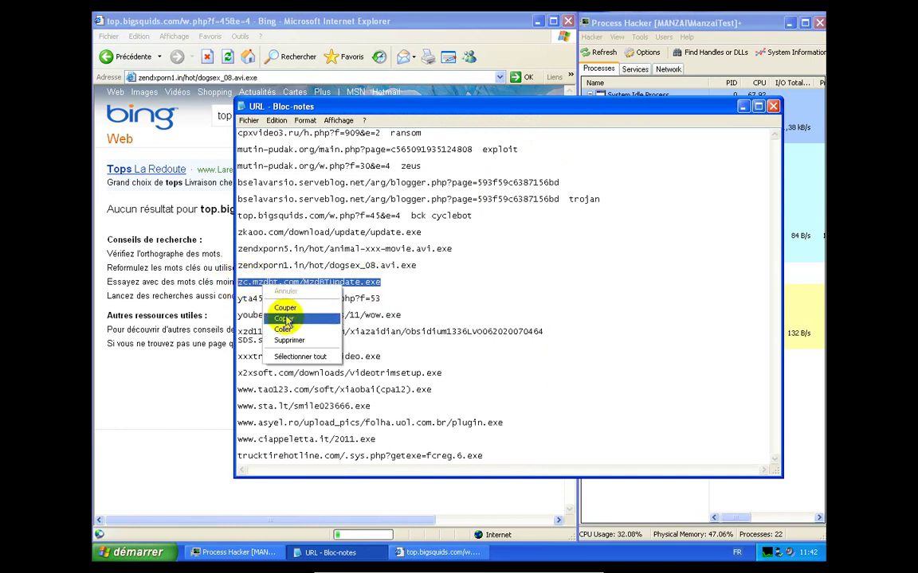
{"action": "left_click", "coordinate": [285, 319]}
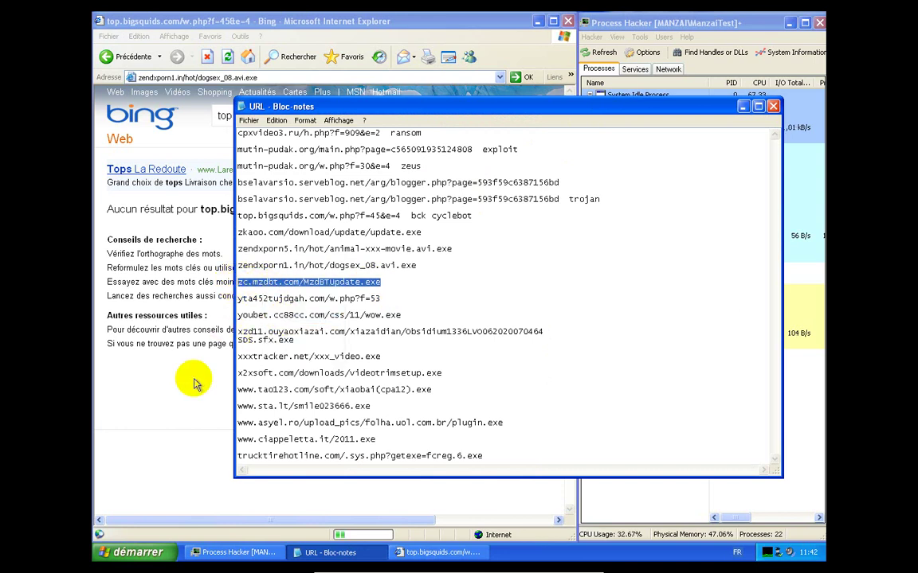
Paste the zc.mzdbt.com/MzdBTUpdate.exe address into Internet Explorer and load it
{"action": "left_click", "coordinate": [744, 106]}
{"action": "right_click", "coordinate": [423, 79]}
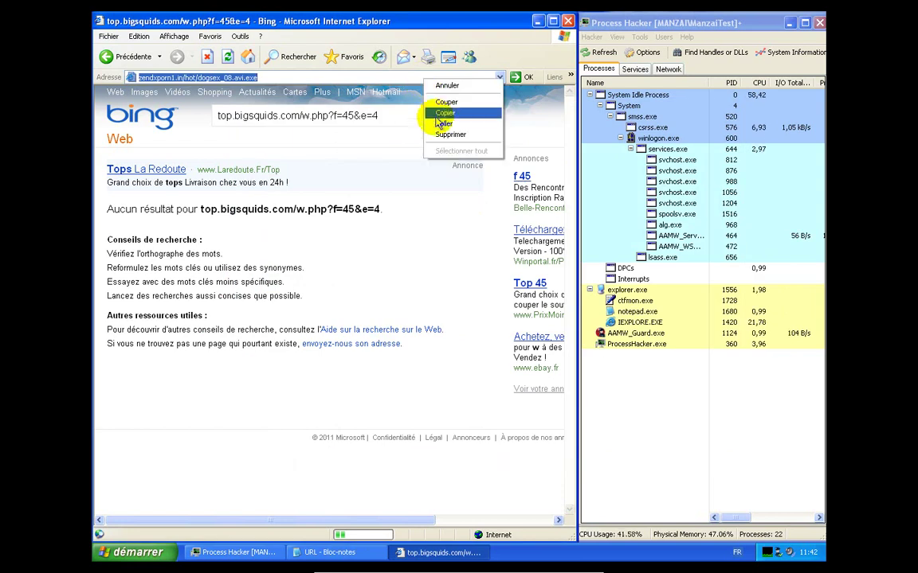
{"action": "left_click", "coordinate": [438, 125]}
{"action": "key", "text": "Return"}
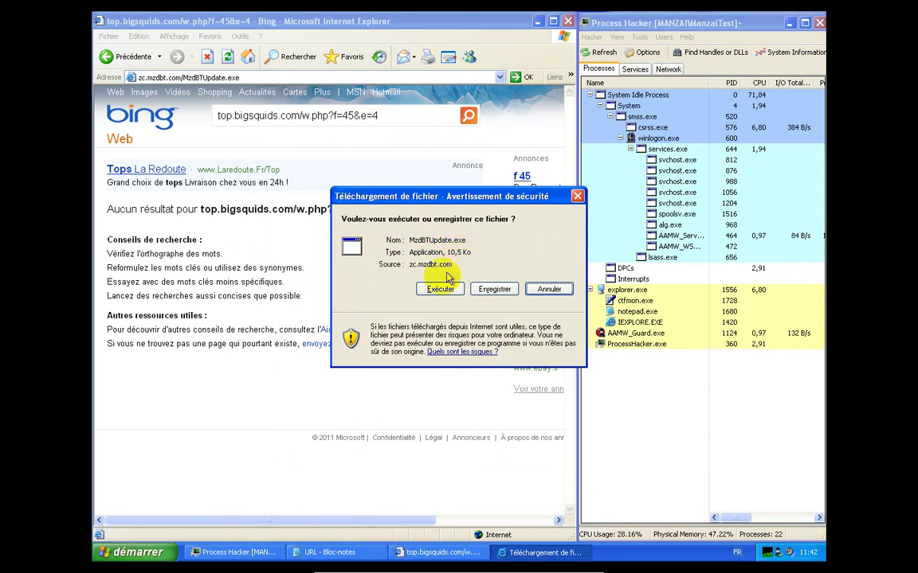
Run MzdBTUpdate.exe and quarantine it as Trojan-Downloader.Win32.Genome!IK, then dismiss the Win32 error
{"action": "left_click", "coordinate": [439, 290]}
{"action": "left_click", "coordinate": [512, 300]}
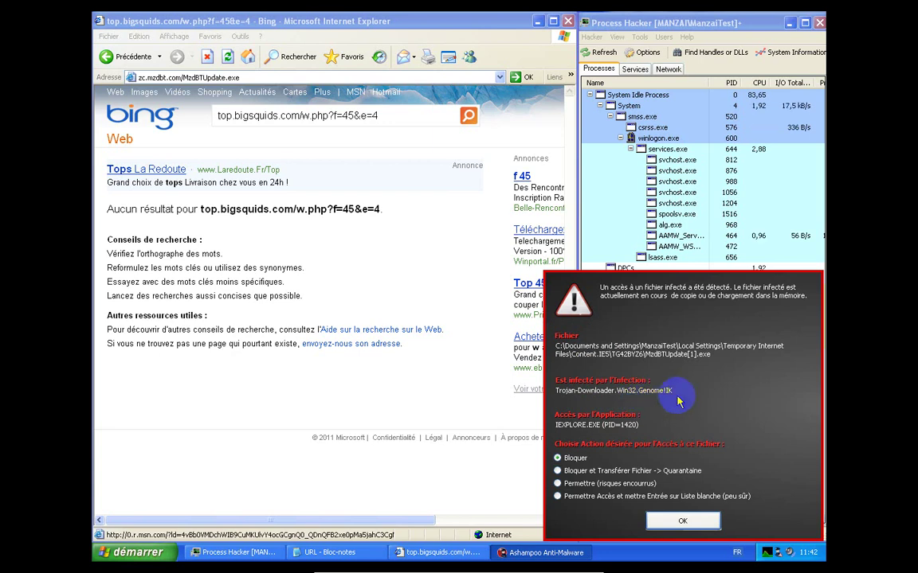
{"action": "left_click", "coordinate": [637, 471]}
{"action": "left_click", "coordinate": [679, 522]}
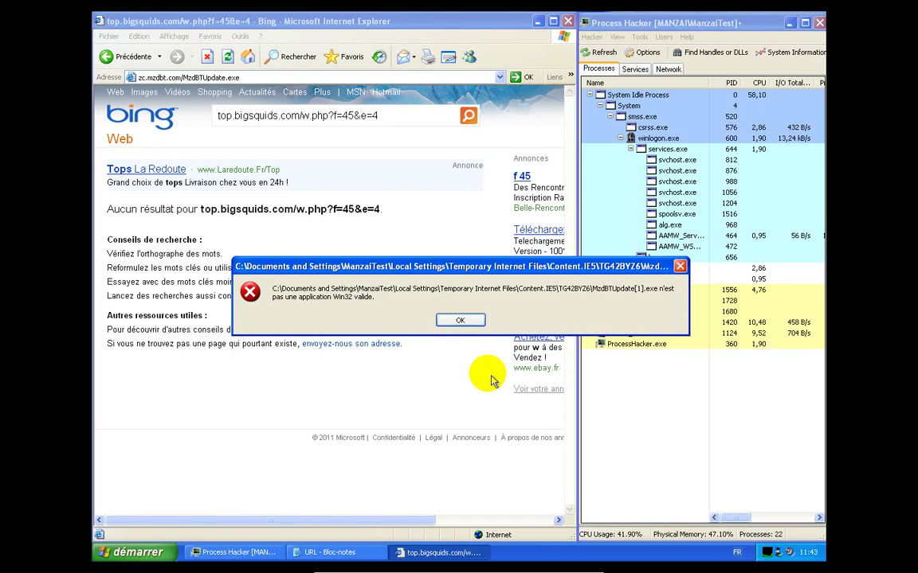
{"action": "left_click", "coordinate": [464, 321]}
{"action": "left_click", "coordinate": [334, 552]}
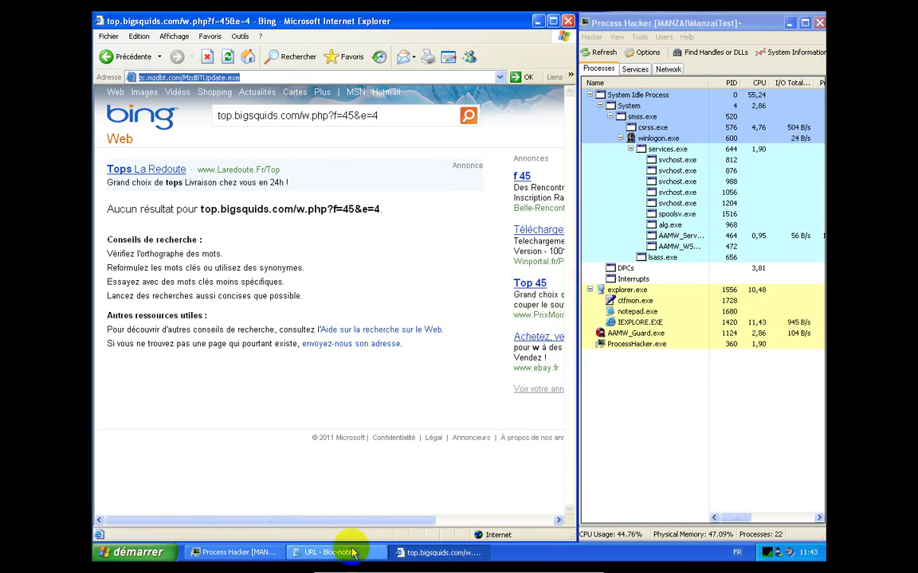
Copy the yta452tujdgah.com/w.php?f=53 URL from Notepad and load it in Internet Explorer
{"action": "double_click", "coordinate": [375, 299]}
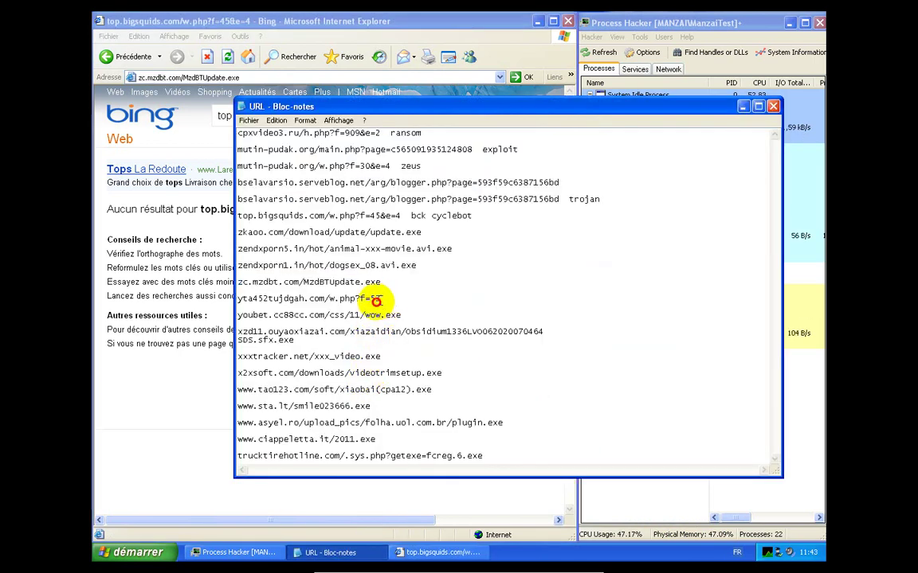
{"action": "right_click", "coordinate": [259, 298]}
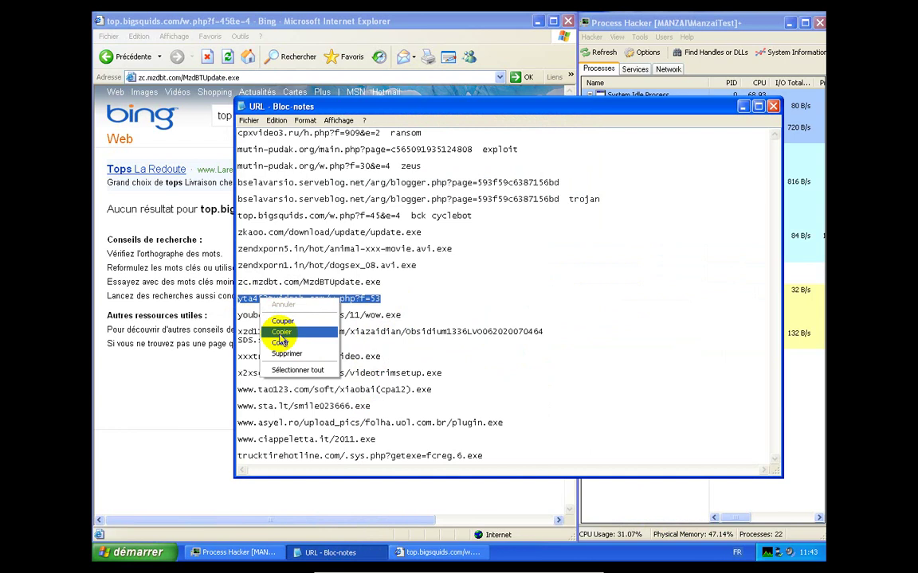
{"action": "left_click", "coordinate": [283, 330]}
{"action": "left_click", "coordinate": [223, 344]}
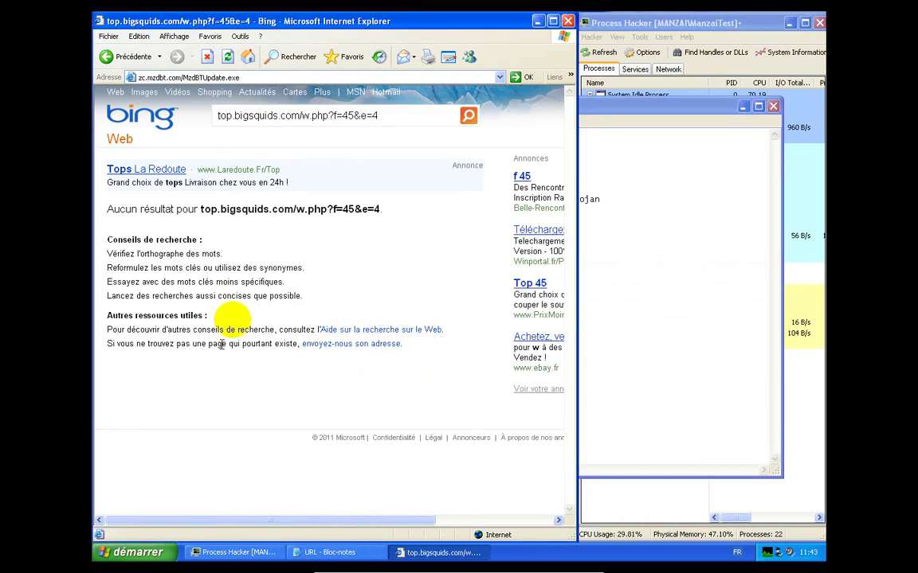
{"action": "right_click", "coordinate": [285, 77]}
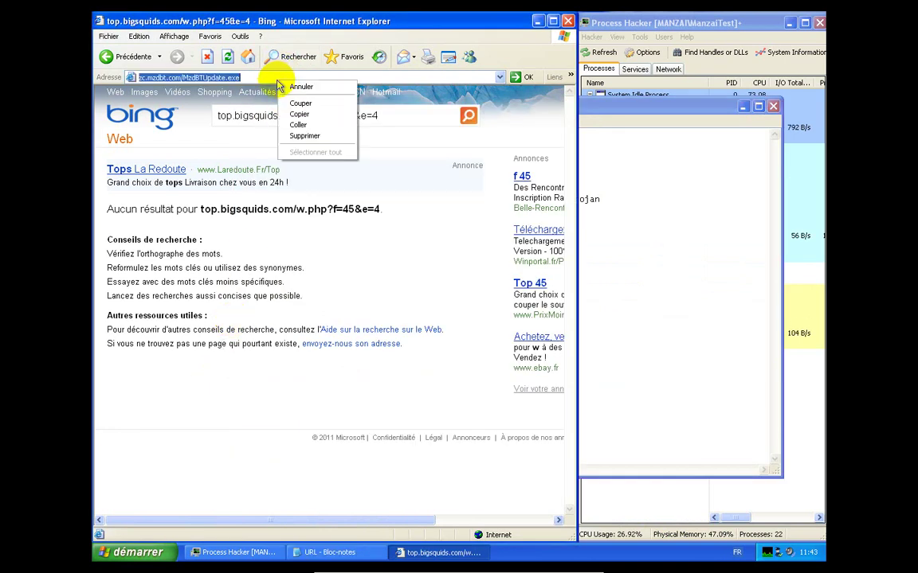
{"action": "left_click", "coordinate": [297, 124]}
{"action": "key", "text": "Return"}
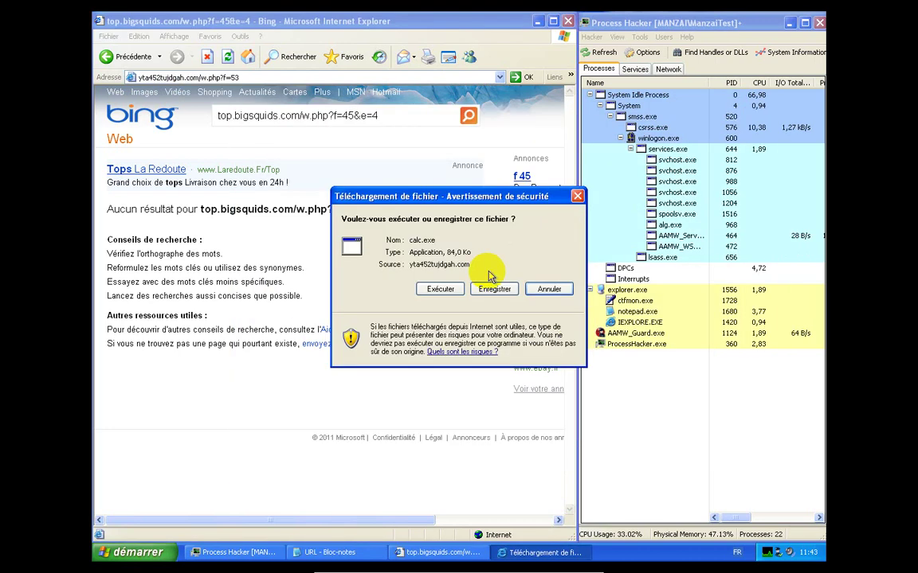
Run the downloaded calc.exe and dismiss its invalid Win32 application error
{"action": "left_click", "coordinate": [443, 290]}
{"action": "left_click", "coordinate": [491, 287]}
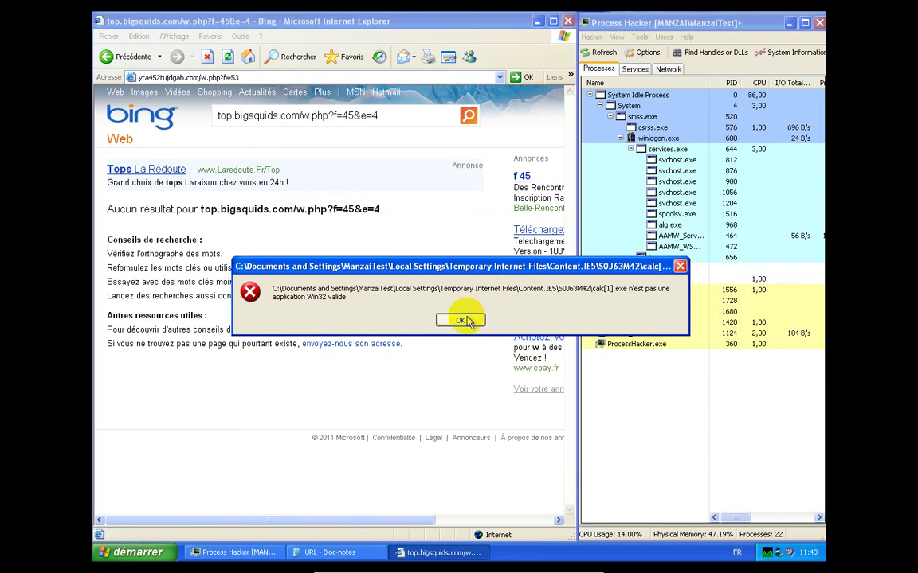
{"action": "left_click", "coordinate": [467, 320]}
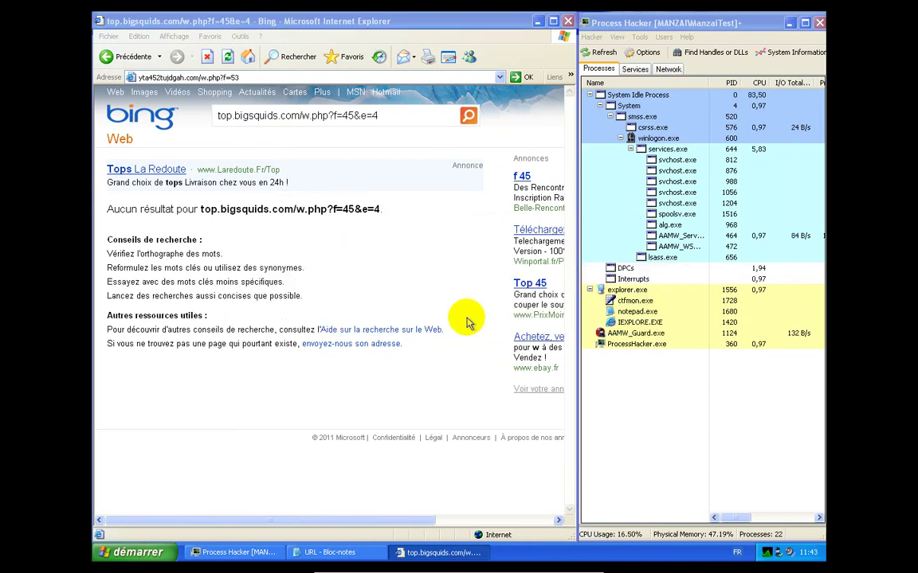
{"action": "left_click", "coordinate": [333, 556]}
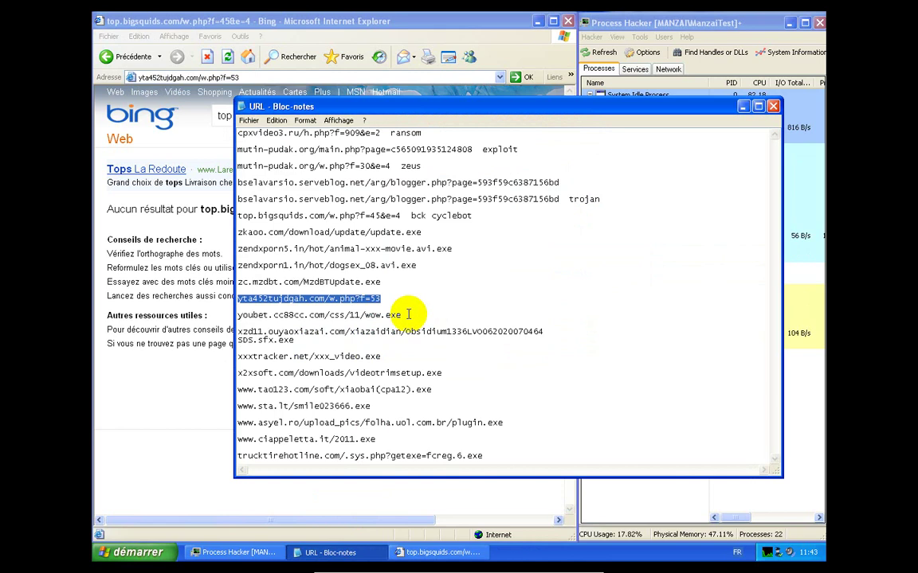
Copy the youbet.cc88cc.com/css/11/wow.exe line from the Notepad list
{"action": "left_click_drag", "start_coordinate": [406, 314], "coordinate": [239, 317]}
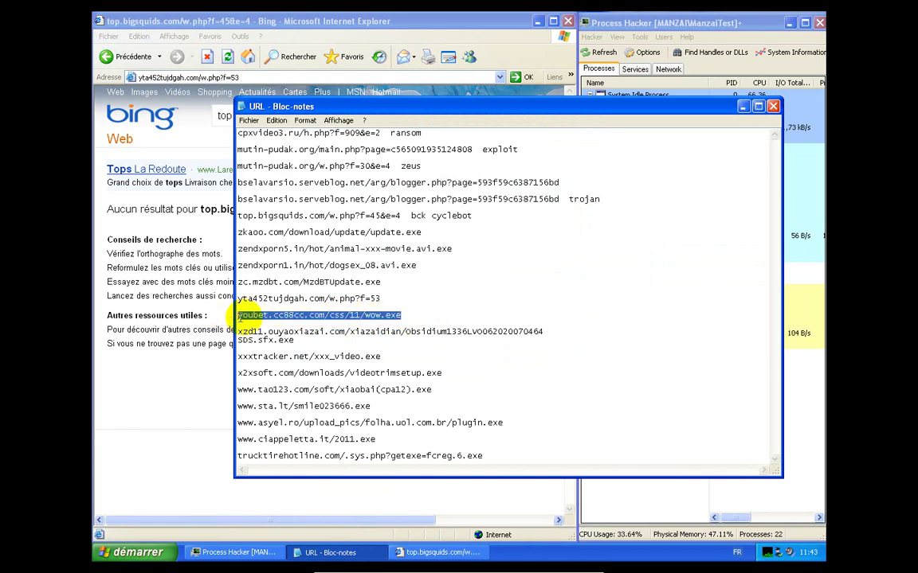
{"action": "right_click", "coordinate": [269, 319]}
{"action": "left_click", "coordinate": [287, 348]}
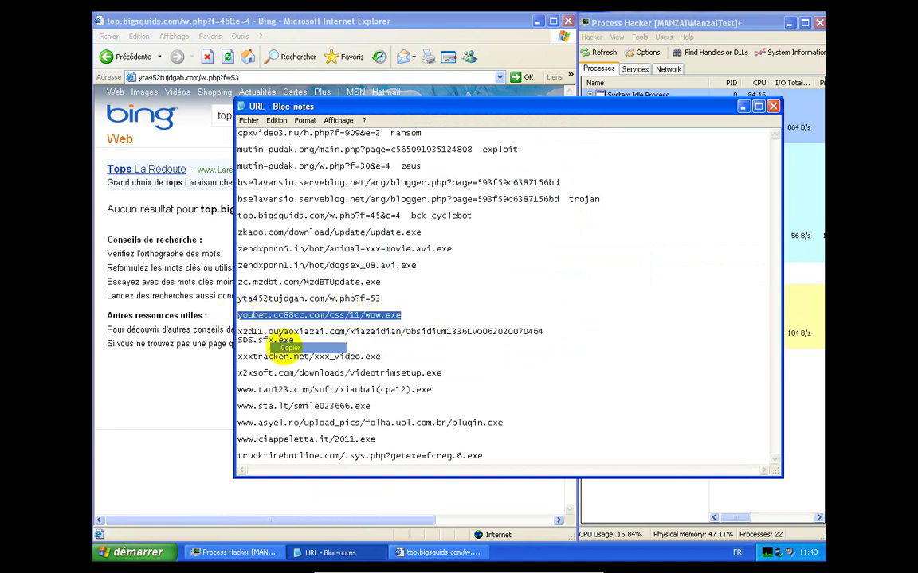
Replace Internet Explorer's address with the youbet.cc88cc.com/css/11/wow.exe URL and load it
{"action": "left_click", "coordinate": [211, 399]}
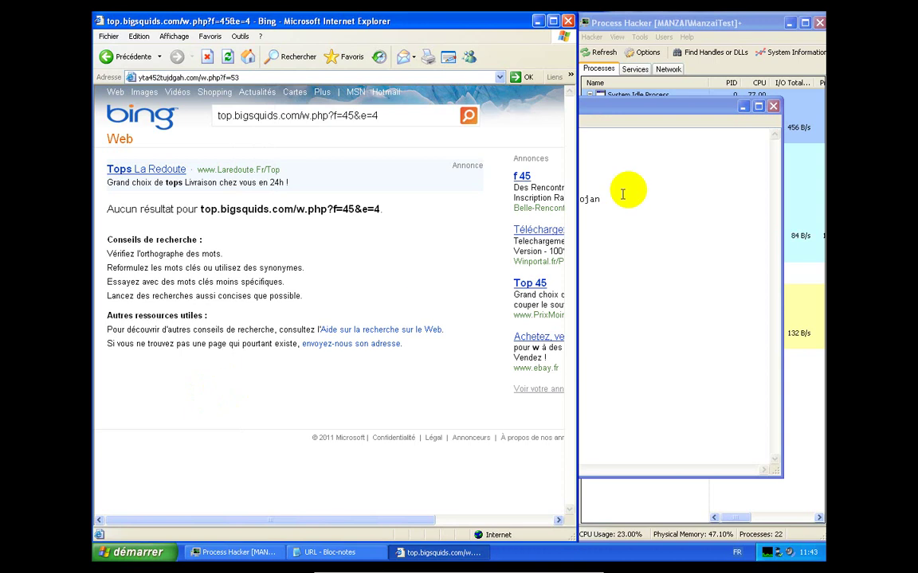
{"action": "left_click", "coordinate": [741, 108]}
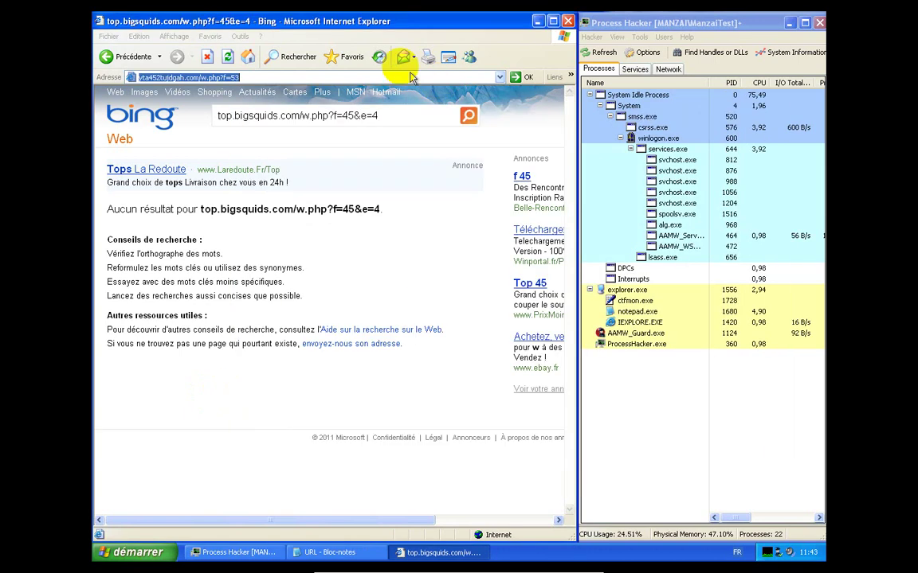
{"action": "right_click", "coordinate": [393, 82]}
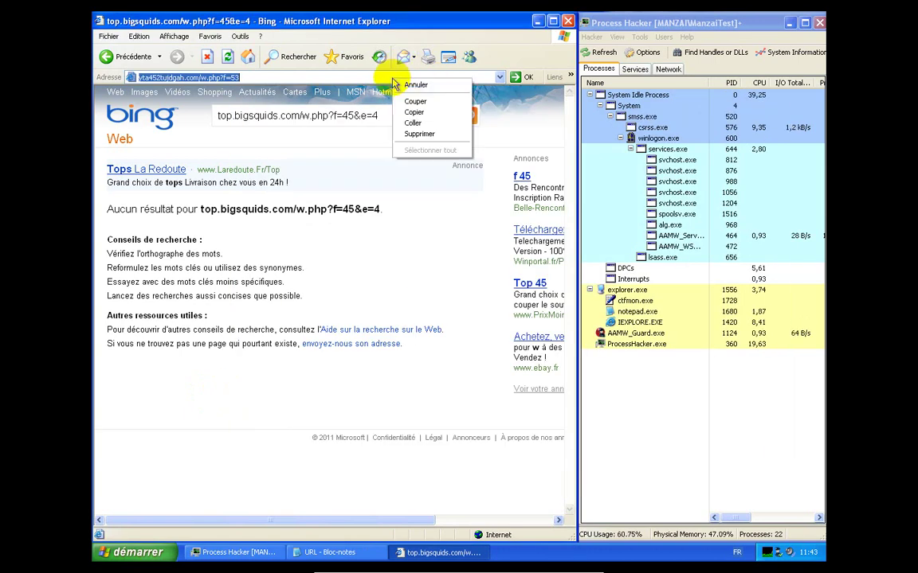
{"action": "left_click", "coordinate": [413, 123]}
{"action": "key", "text": "Return"}
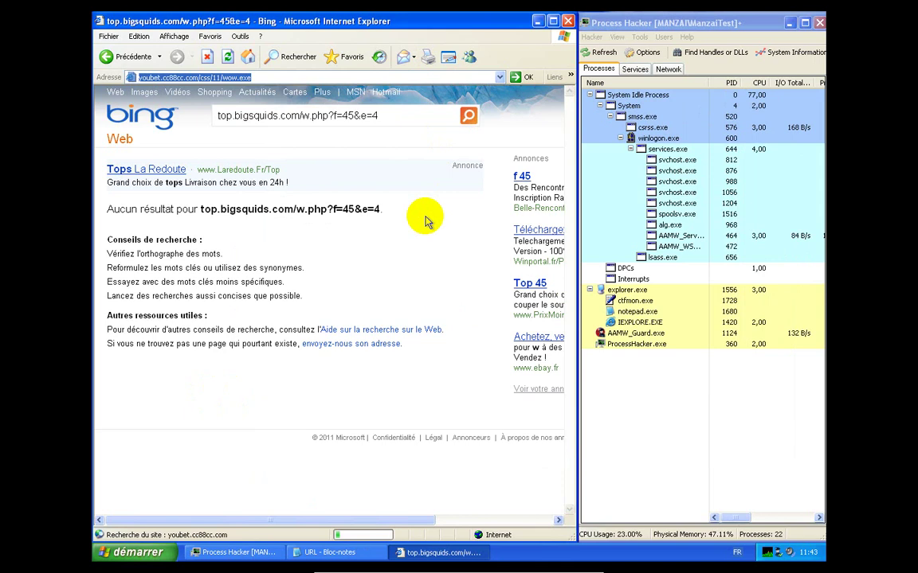
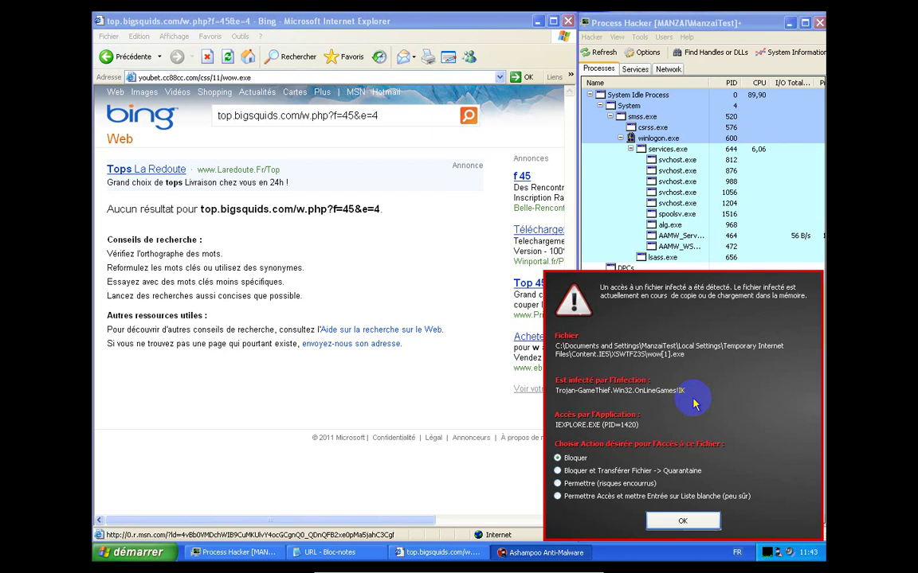
Block wow[1].exe and send it to quarantine, then dismiss the invalid Win32 application error
{"action": "left_click", "coordinate": [638, 473]}
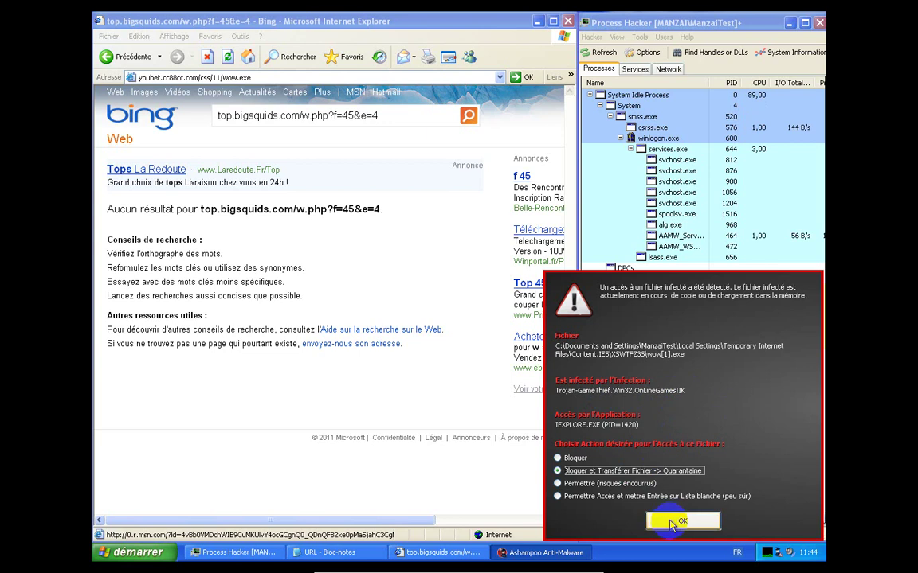
{"action": "left_click", "coordinate": [679, 522]}
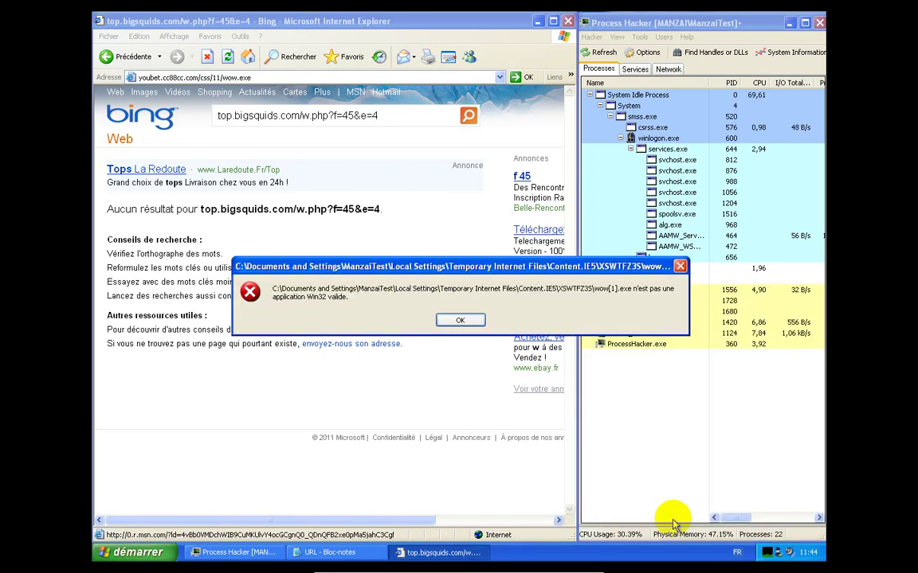
{"action": "left_click", "coordinate": [460, 321]}
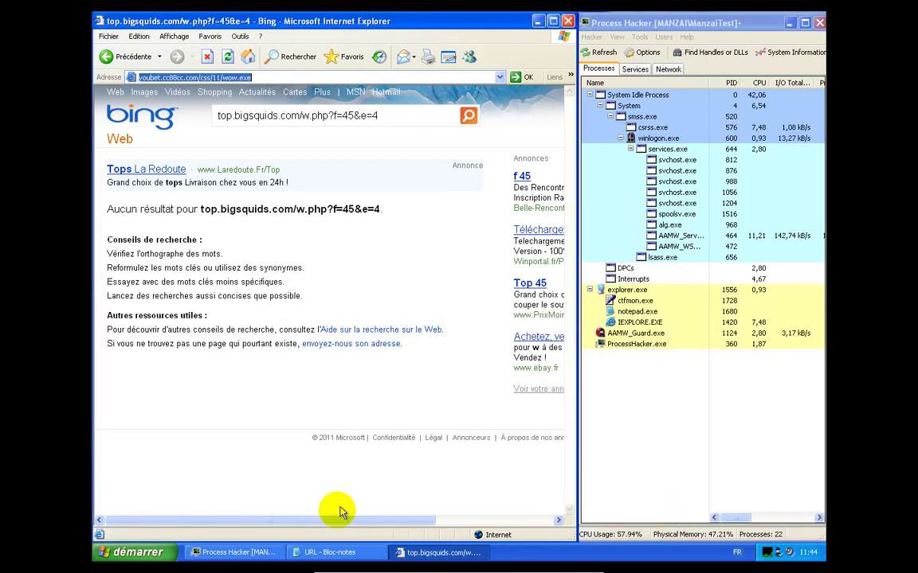
Copy the xzd11.ouyaoxiazai.com URL from the Notepad list
{"action": "left_click", "coordinate": [335, 552]}
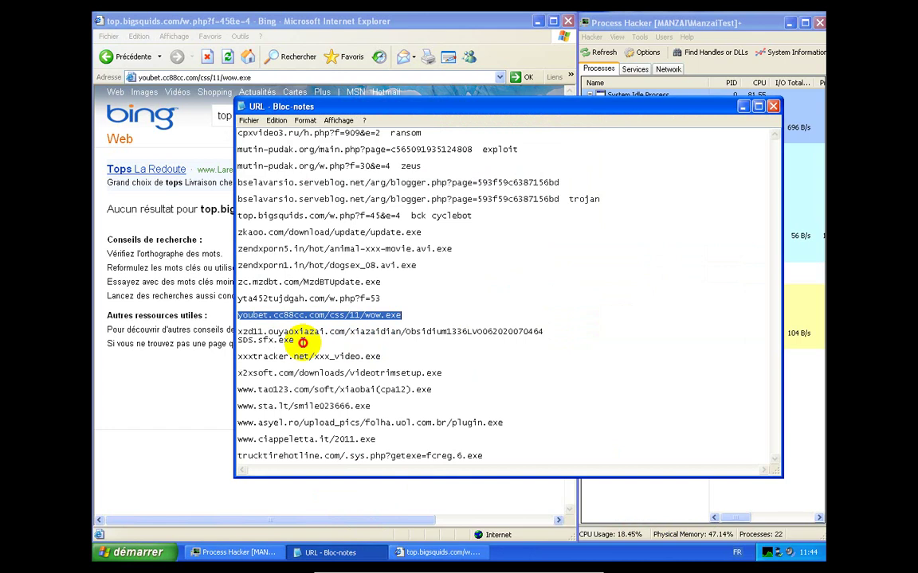
{"action": "left_click_drag", "start_coordinate": [294, 340], "coordinate": [239, 331]}
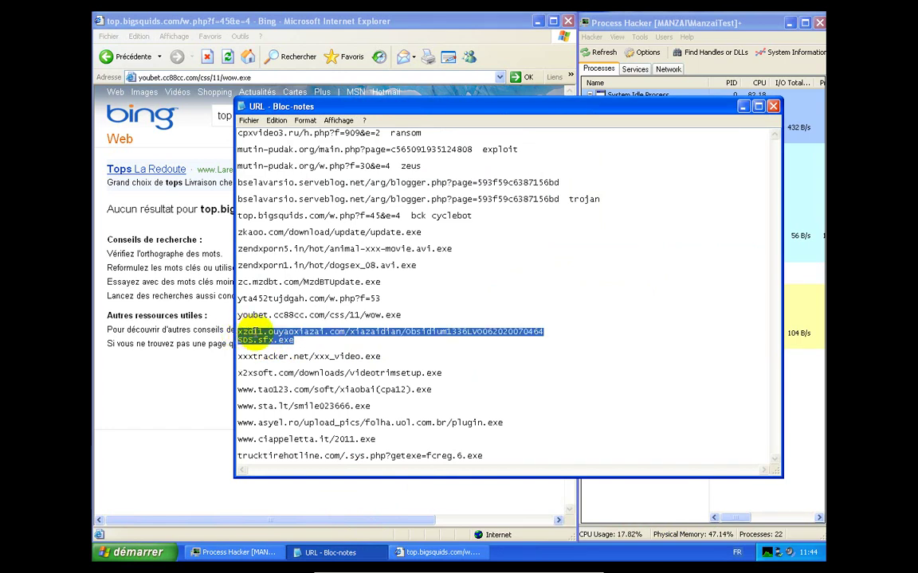
{"action": "right_click", "coordinate": [242, 332]}
{"action": "left_click", "coordinate": [255, 365]}
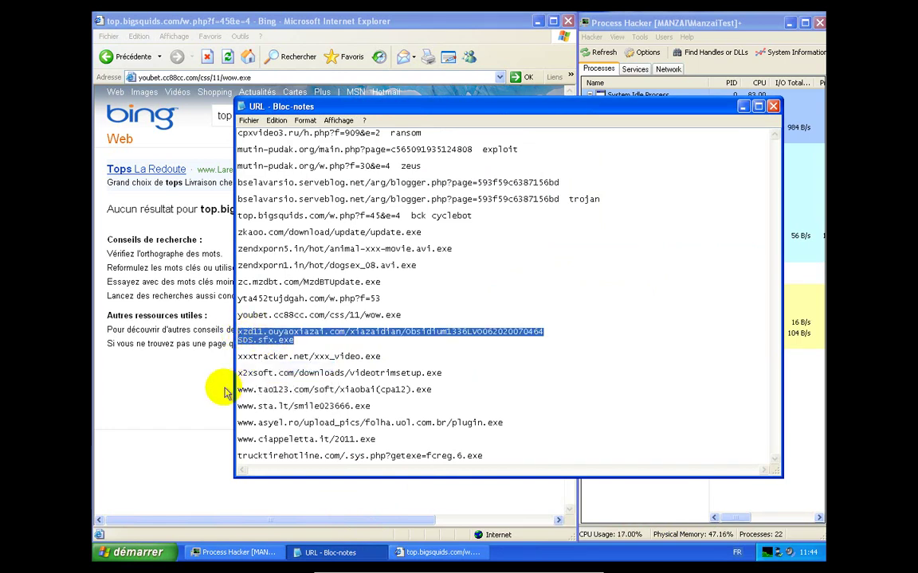
Load the xzd11.ouyaoxiazai.com URL in Internet Explorer and decline the Chinese language support
{"action": "left_click", "coordinate": [226, 392]}
{"action": "right_click", "coordinate": [292, 78]}
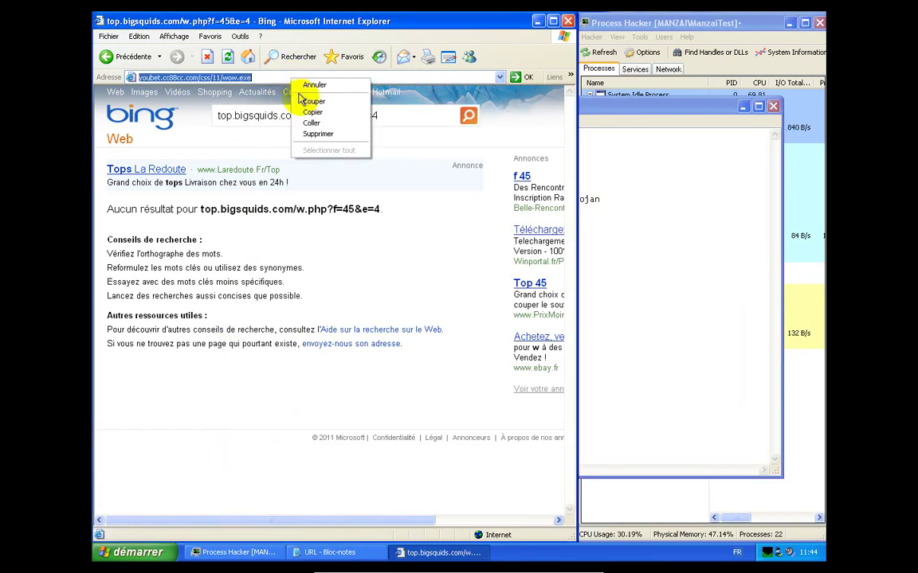
{"action": "left_click", "coordinate": [311, 123]}
{"action": "key", "text": "Return"}
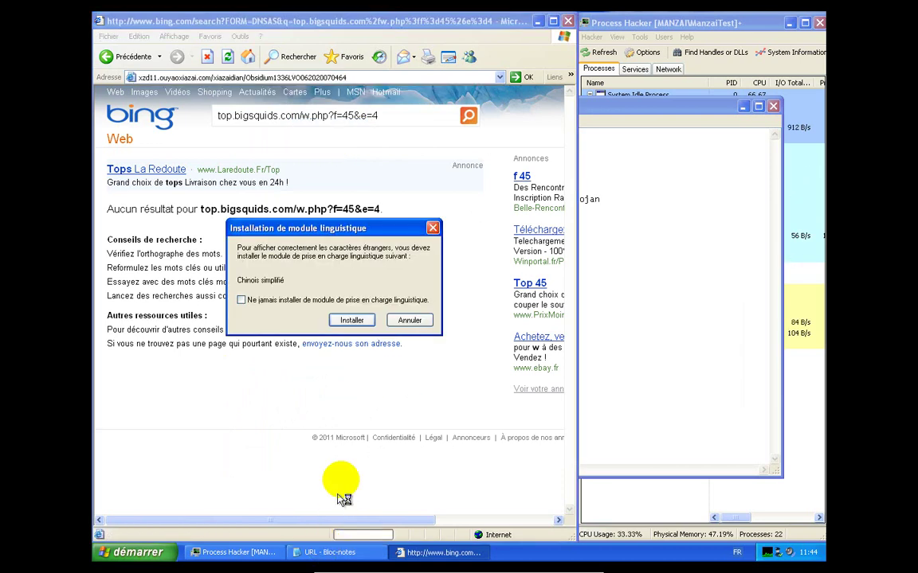
{"action": "left_click", "coordinate": [415, 319]}
Copy the SDS.sfx.exe part of the URL from Notepad
{"action": "left_click", "coordinate": [329, 552]}
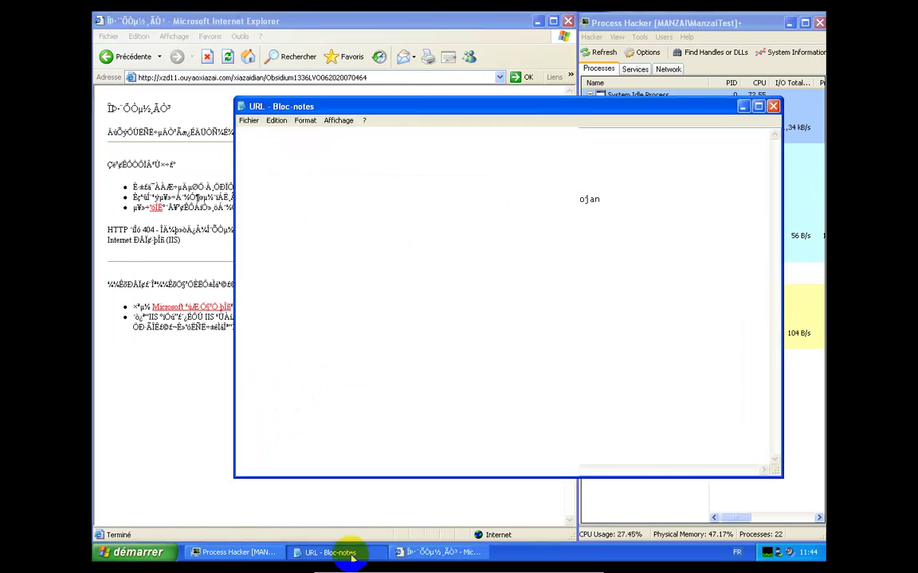
{"action": "left_click_drag", "start_coordinate": [296, 341], "coordinate": [231, 341]}
{"action": "right_click", "coordinate": [233, 341]}
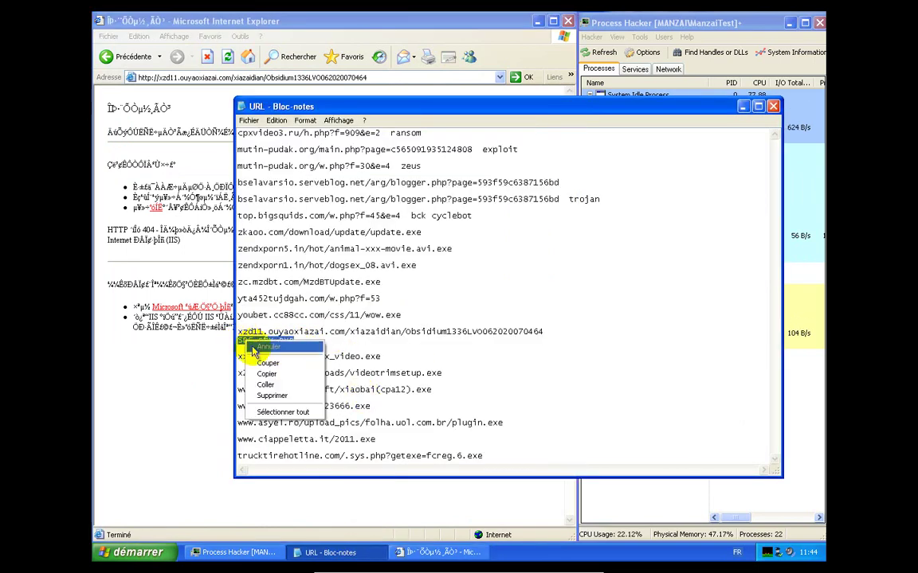
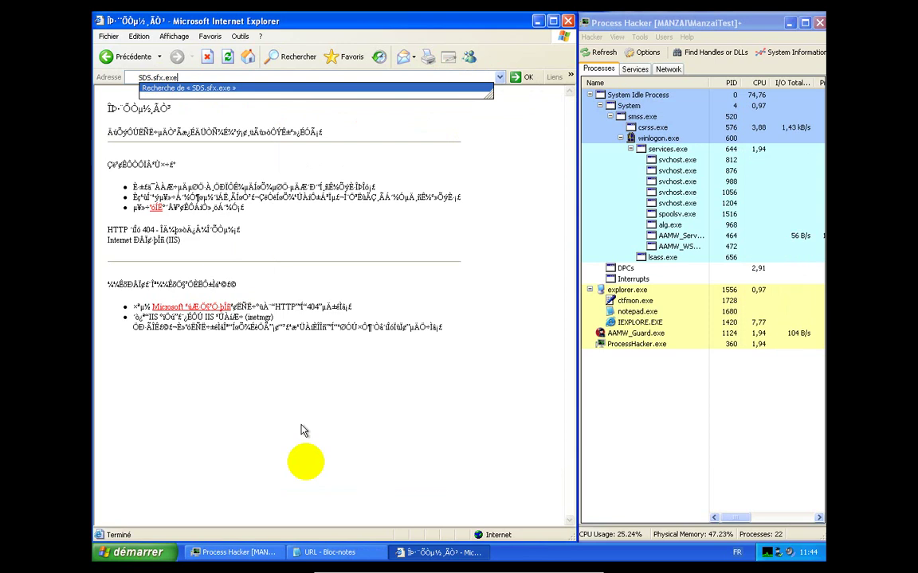
Copy the full xzd11.ouyaoxiazai.com download URL line from the Notepad malware list
{"action": "left_click", "coordinate": [324, 553]}
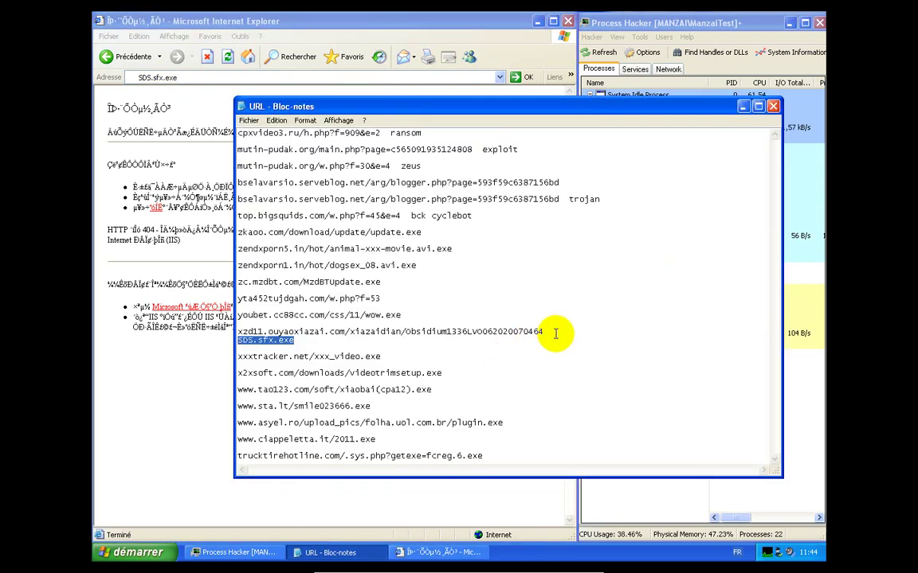
{"action": "left_click_drag", "start_coordinate": [553, 331], "coordinate": [211, 338]}
{"action": "right_click", "coordinate": [256, 330]}
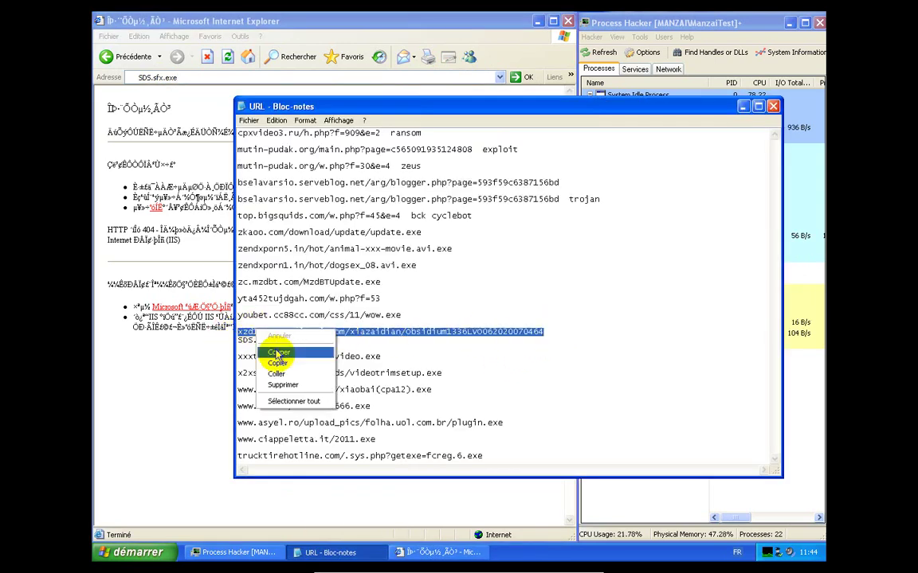
{"action": "left_click", "coordinate": [278, 363]}
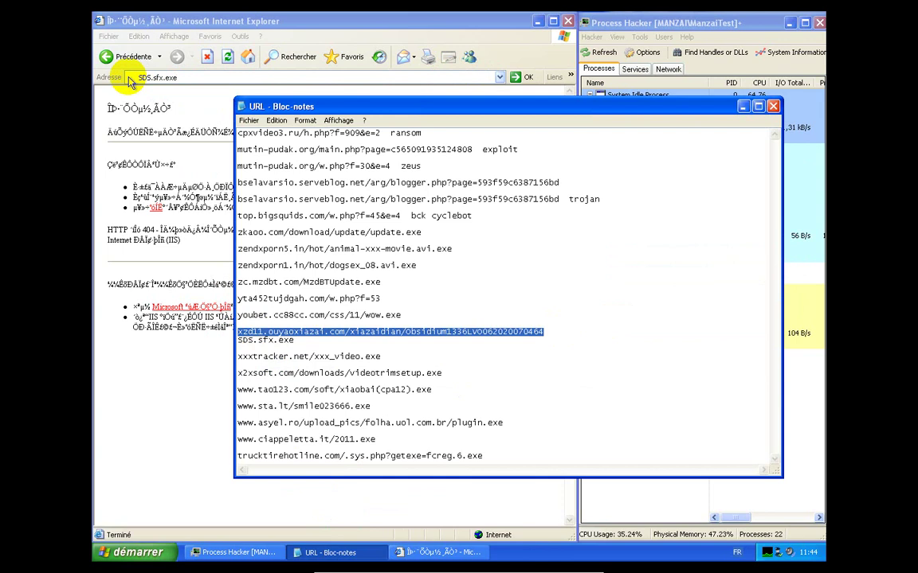
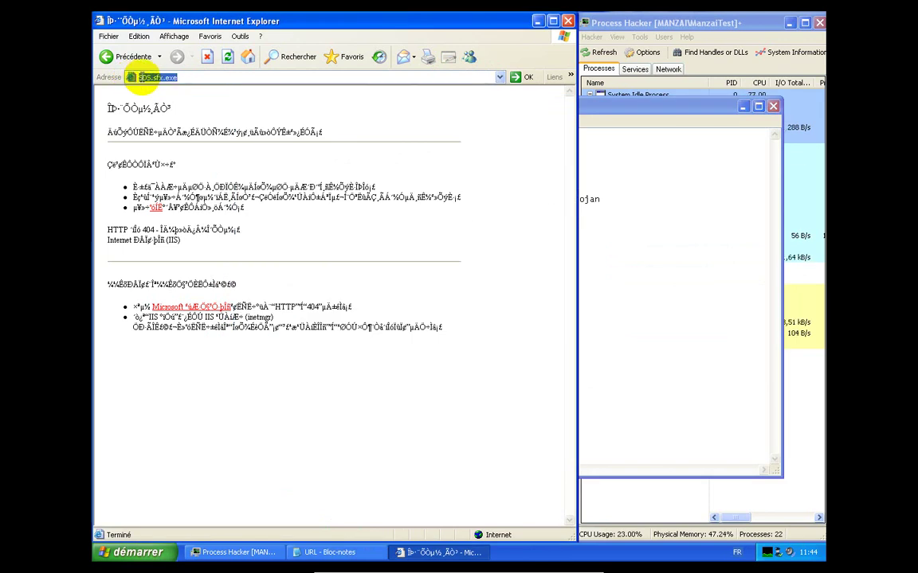
Paste the copied xzd11.ouyaoxiazai.com Obsidium link into Internet Explorer's address bar and load it
{"action": "right_click", "coordinate": [138, 79]}
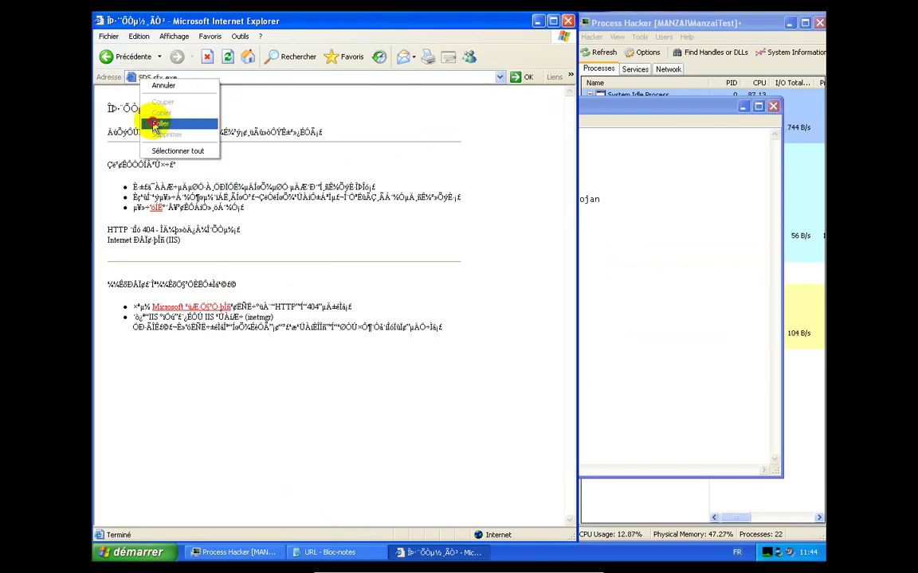
{"action": "left_click", "coordinate": [154, 125]}
{"action": "key", "text": "Return"}
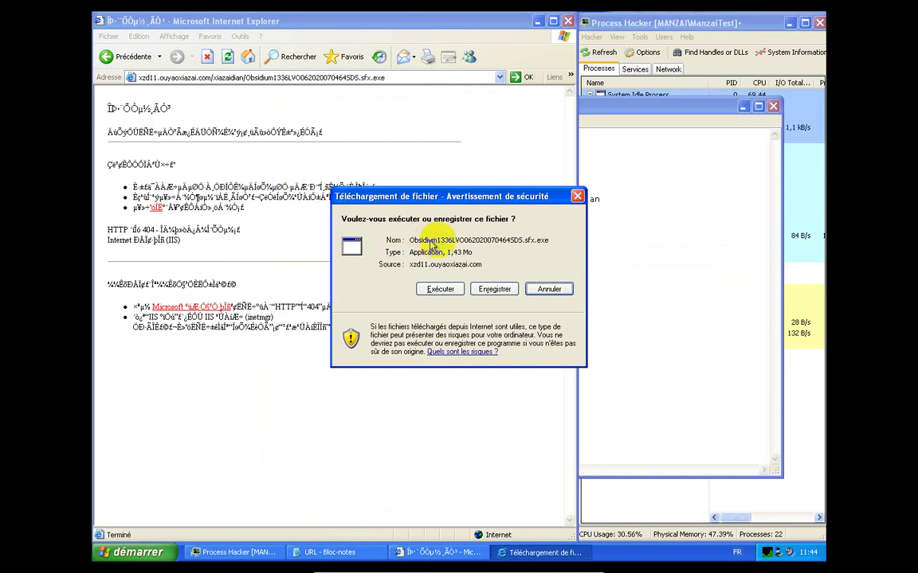
Minimize the Notepad URL list and choose to run the Obsidium .sfx.exe download
{"action": "left_click", "coordinate": [746, 108]}
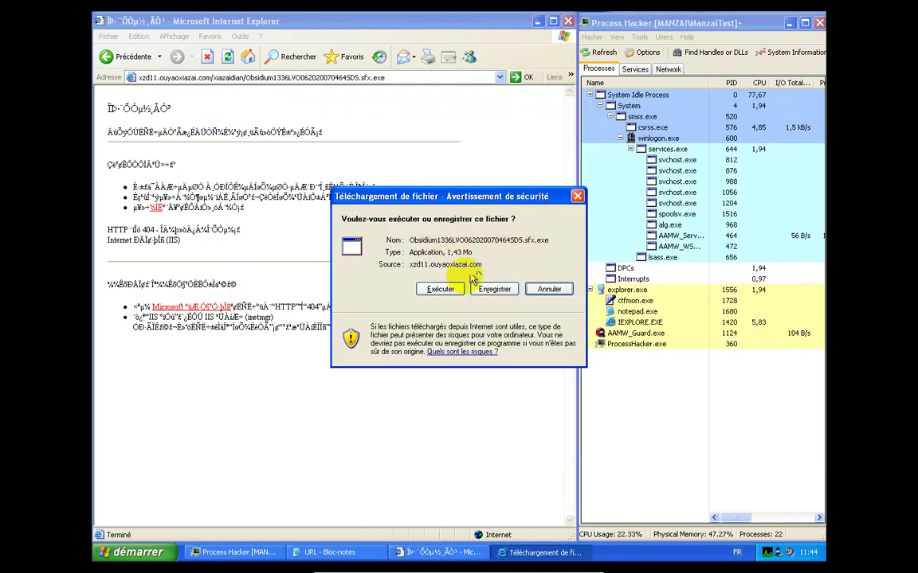
{"action": "left_click", "coordinate": [439, 289]}
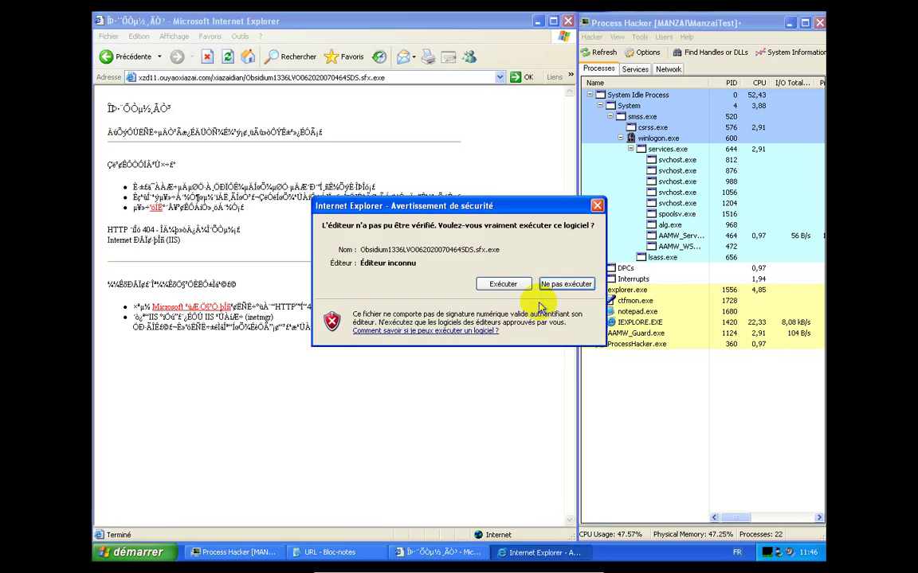
Run the unsigned Obsidium file, quarantine the Trojan-Dropper.Win32.VB!IK detection, and dismiss the error
{"action": "left_click", "coordinate": [502, 284]}
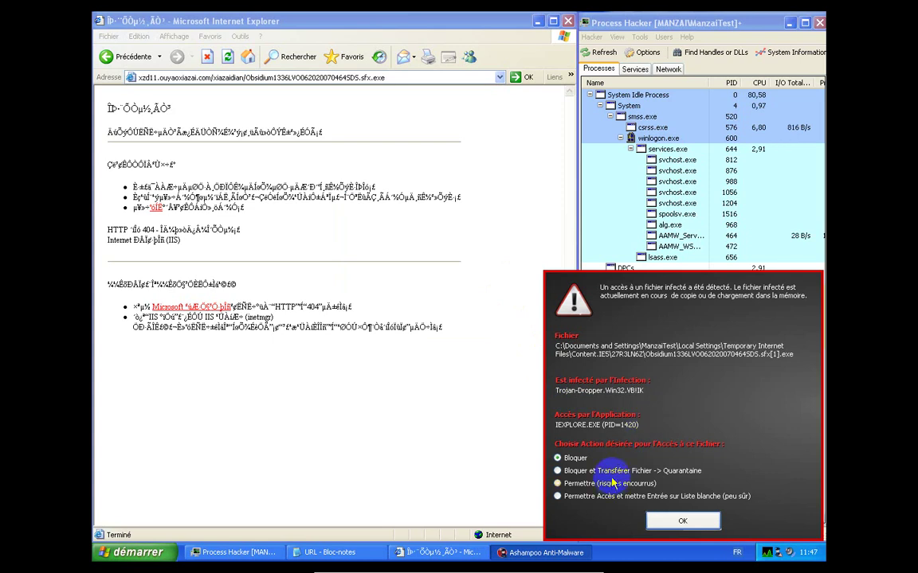
{"action": "left_click", "coordinate": [613, 472]}
{"action": "left_click", "coordinate": [687, 528]}
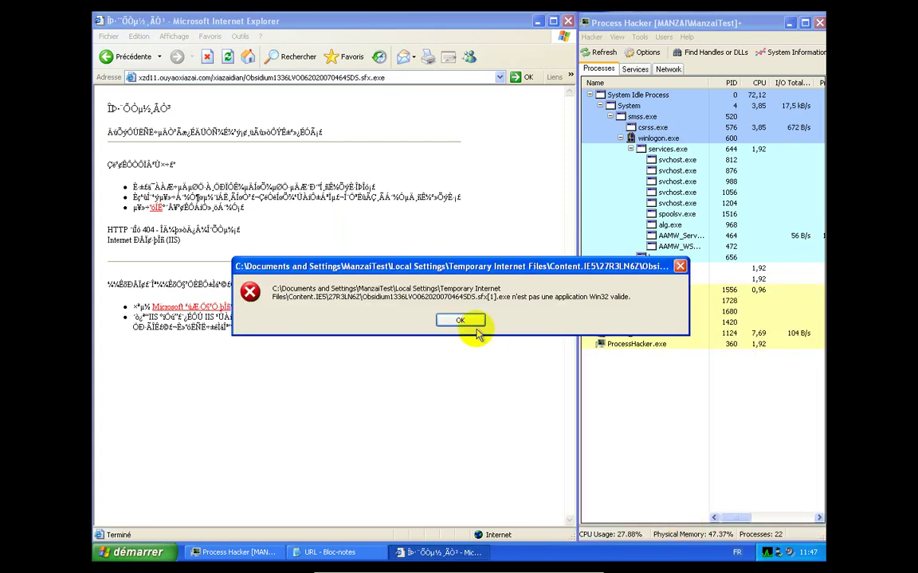
{"action": "left_click", "coordinate": [466, 326]}
{"action": "left_click", "coordinate": [356, 551]}
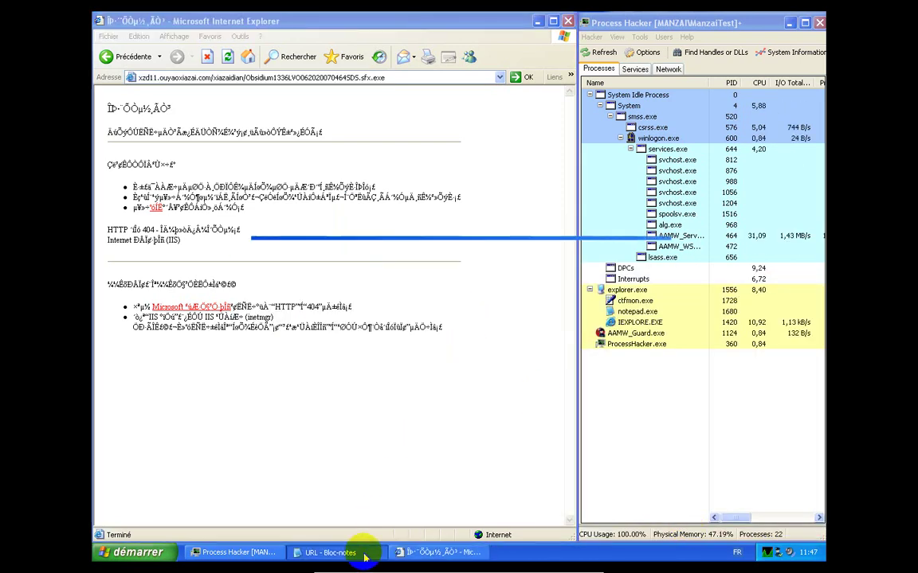
Copy the xxxtracker.net/xxx_video.exe line from the Notepad URL list
{"action": "left_click", "coordinate": [379, 357]}
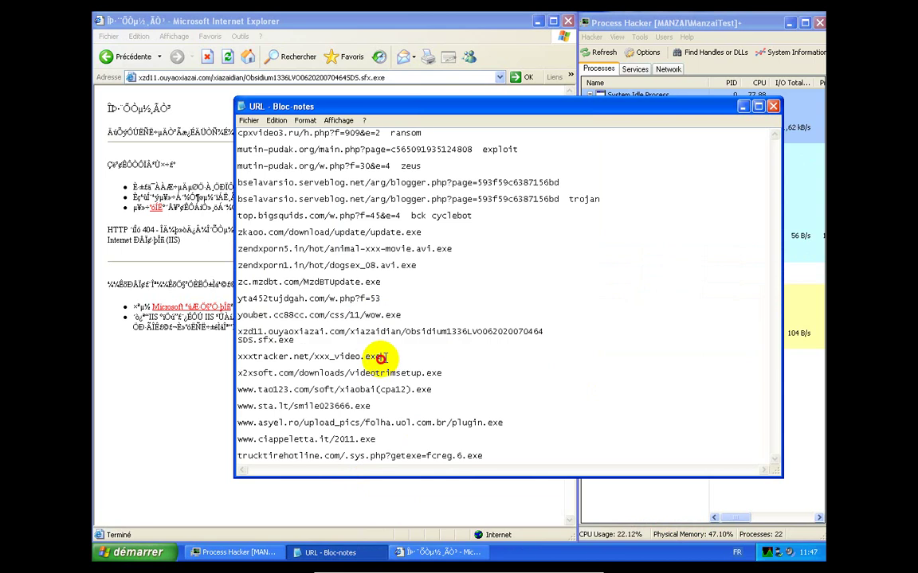
{"action": "left_click", "coordinate": [229, 358], "text": "shift"}
{"action": "key", "text": "ctrl+c"}
{"action": "right_click", "coordinate": [275, 365]}
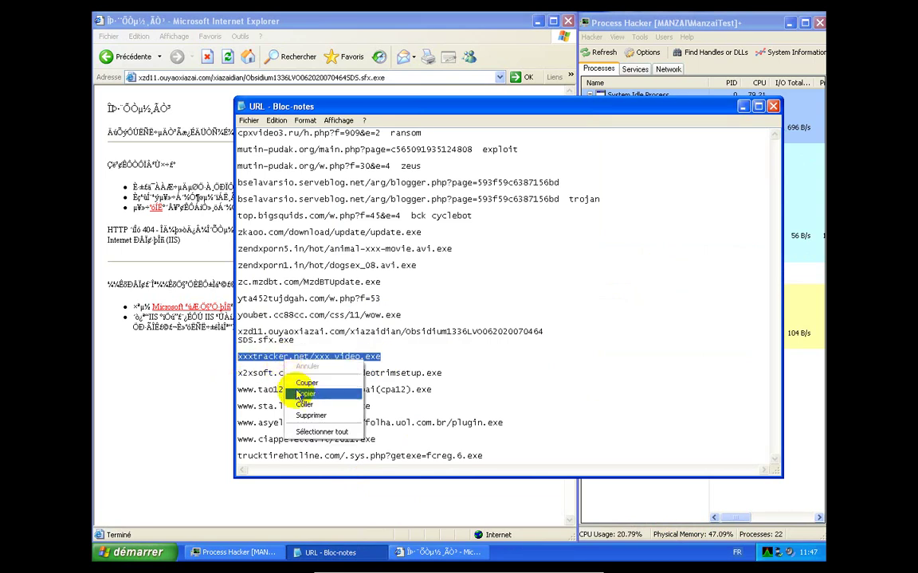
{"action": "left_click", "coordinate": [303, 391]}
Replace Internet Explorer's address with the xxxtracker link and load it
{"action": "left_click", "coordinate": [206, 400]}
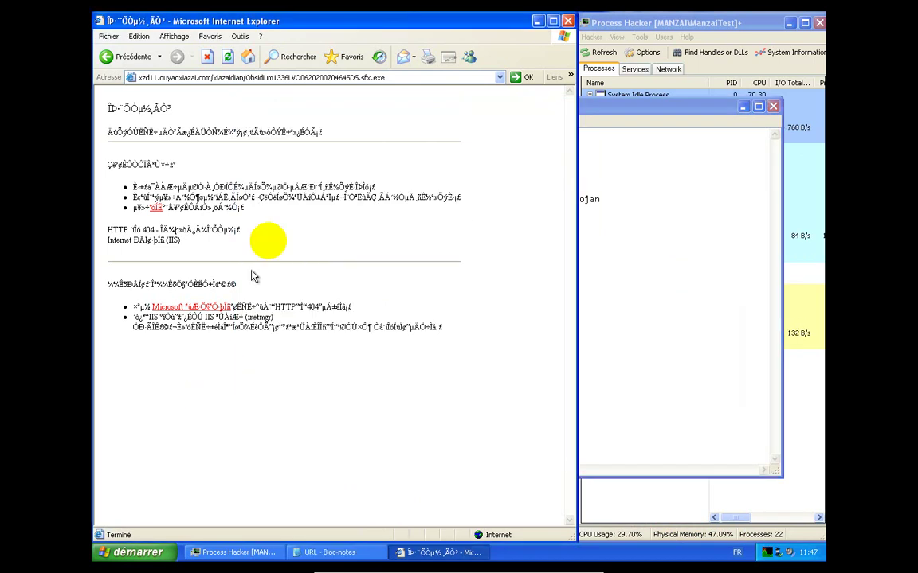
{"action": "left_click", "coordinate": [344, 77]}
{"action": "right_click", "coordinate": [344, 80]}
{"action": "left_click", "coordinate": [363, 123]}
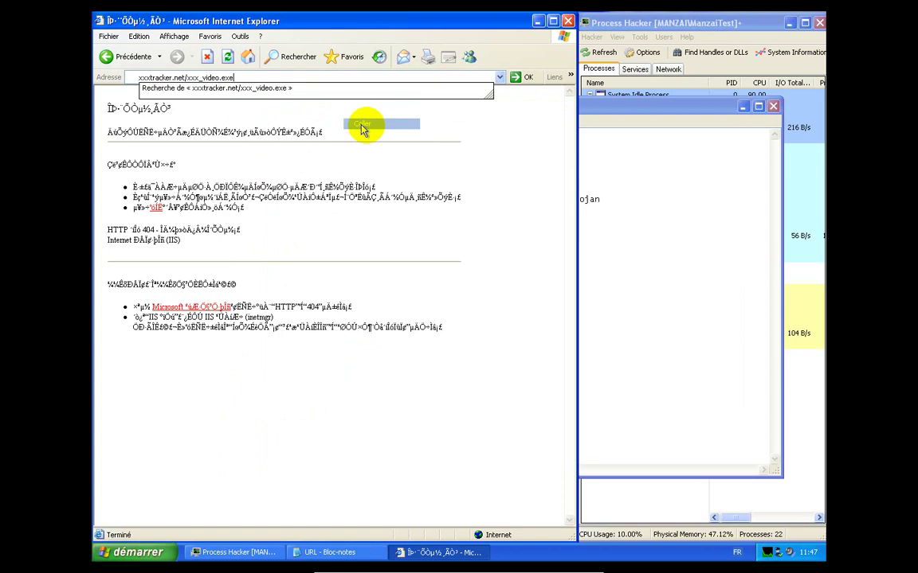
{"action": "left_click", "coordinate": [740, 106]}
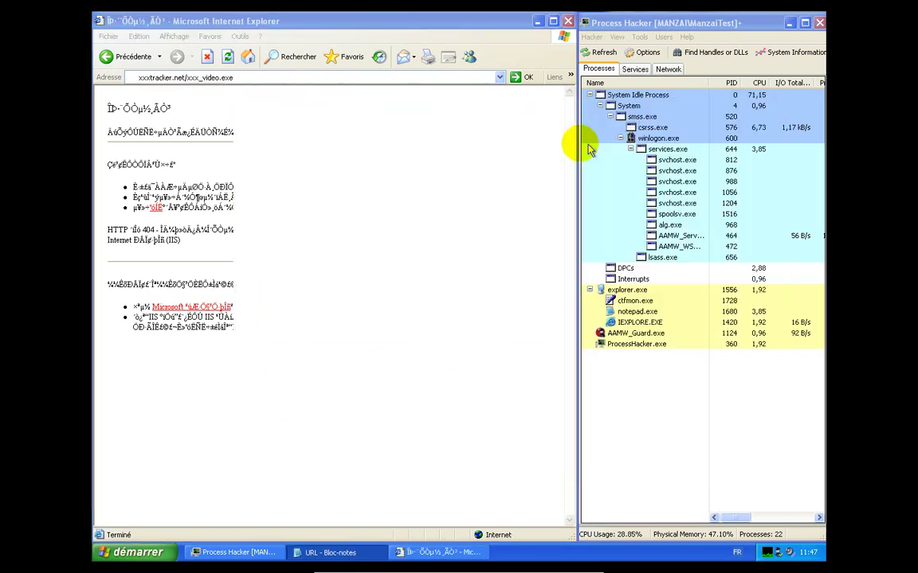
{"action": "key", "text": "Return"}
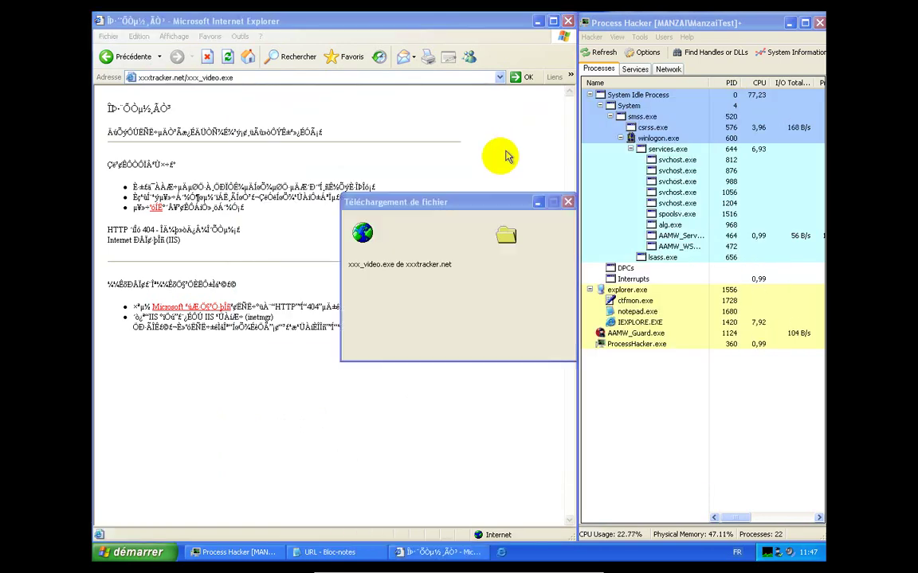
Save xxx_video.exe to the desktop, quarantine the Trojan-PWS.Win32.Zbot!IK detection, and dismiss the copy error
{"action": "left_click", "coordinate": [495, 289]}
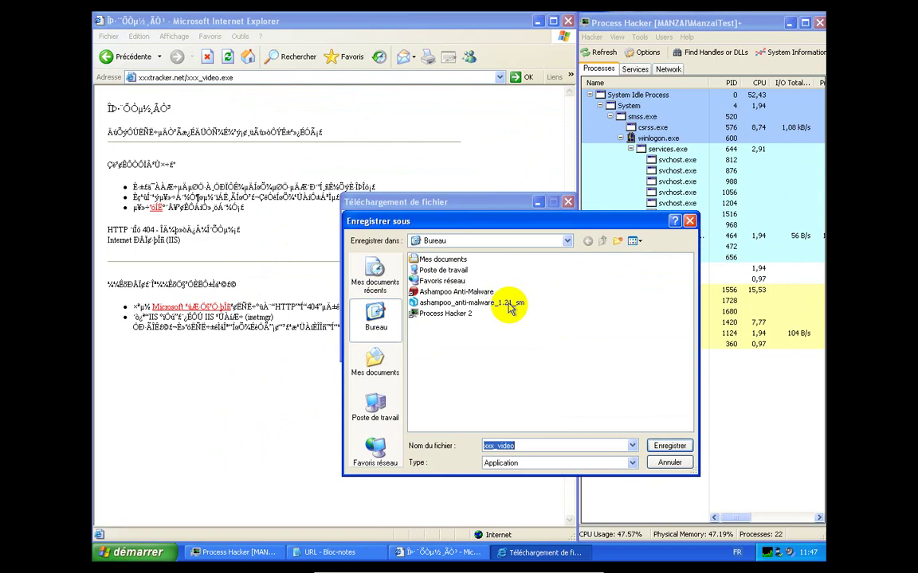
{"action": "left_click", "coordinate": [667, 446]}
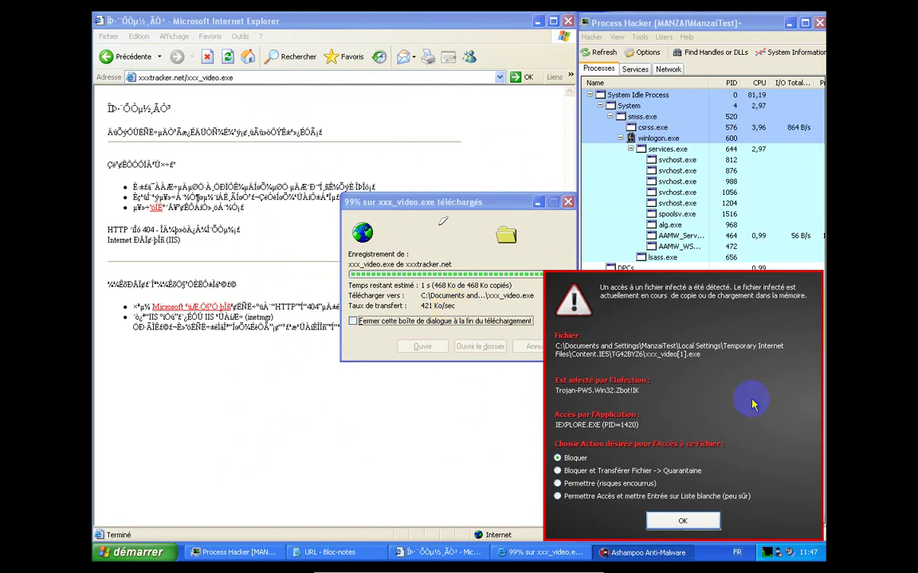
{"action": "left_click", "coordinate": [633, 470]}
{"action": "left_click", "coordinate": [678, 522]}
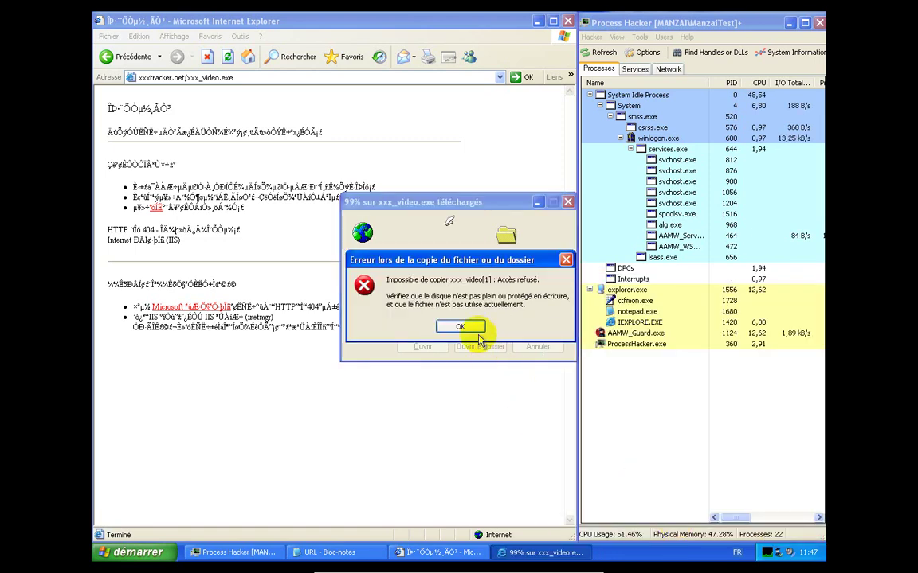
{"action": "left_click", "coordinate": [470, 330]}
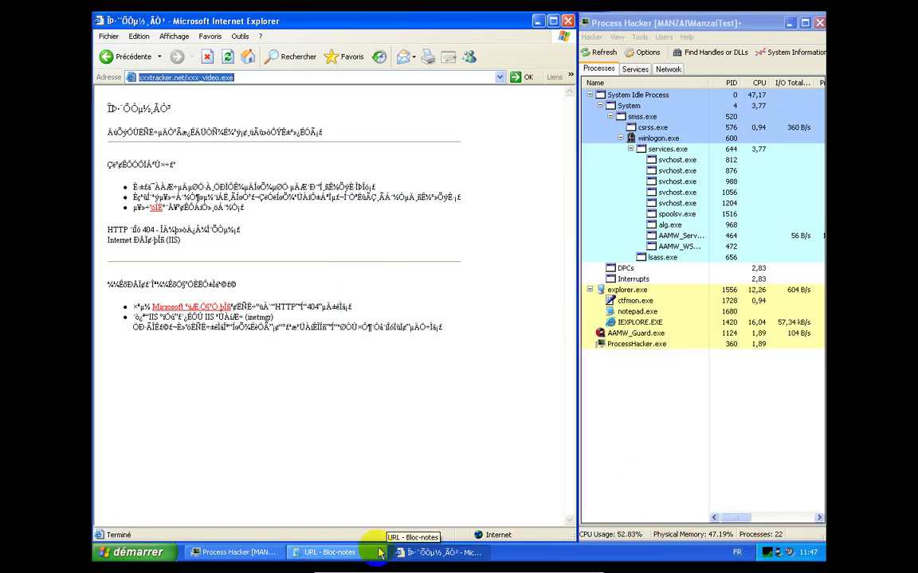
Copy the x2xsoft.com/downloads/videotrimsetup.exe line from the Notepad URL list
{"action": "left_click", "coordinate": [376, 548]}
{"action": "left_click", "coordinate": [455, 370]}
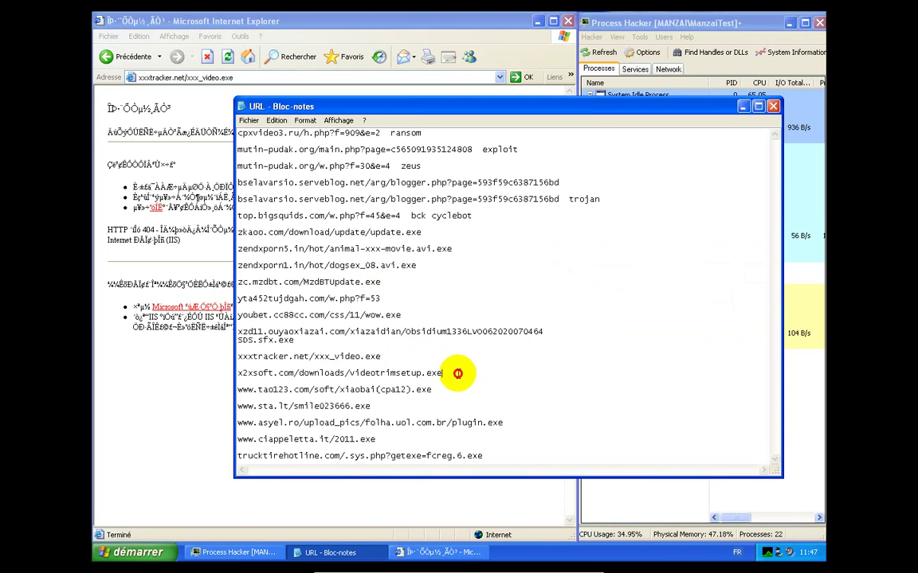
{"action": "key", "text": "shift+End"}
{"action": "right_click", "coordinate": [253, 375]}
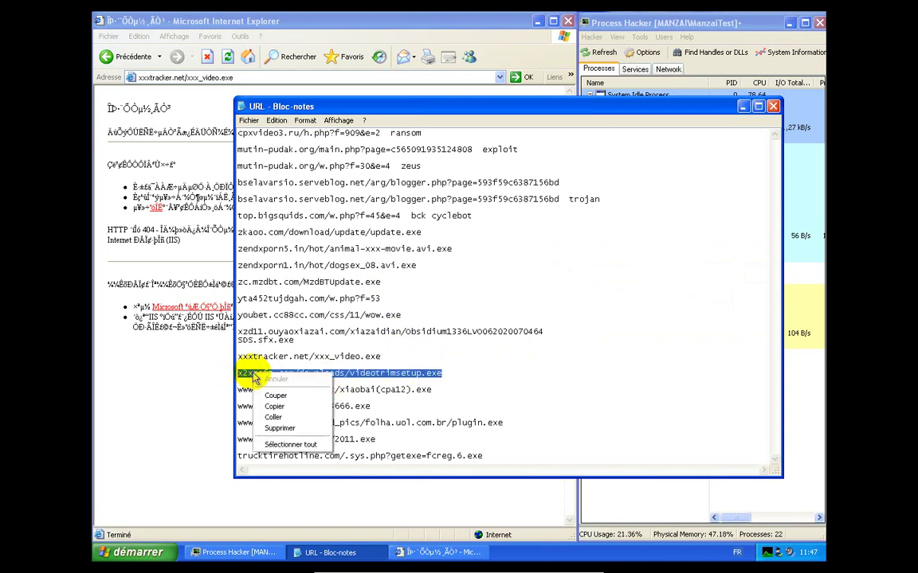
{"action": "left_click", "coordinate": [271, 408]}
Paste the x2xsoft link into Internet Explorer's address bar and load it
{"action": "left_click", "coordinate": [204, 393]}
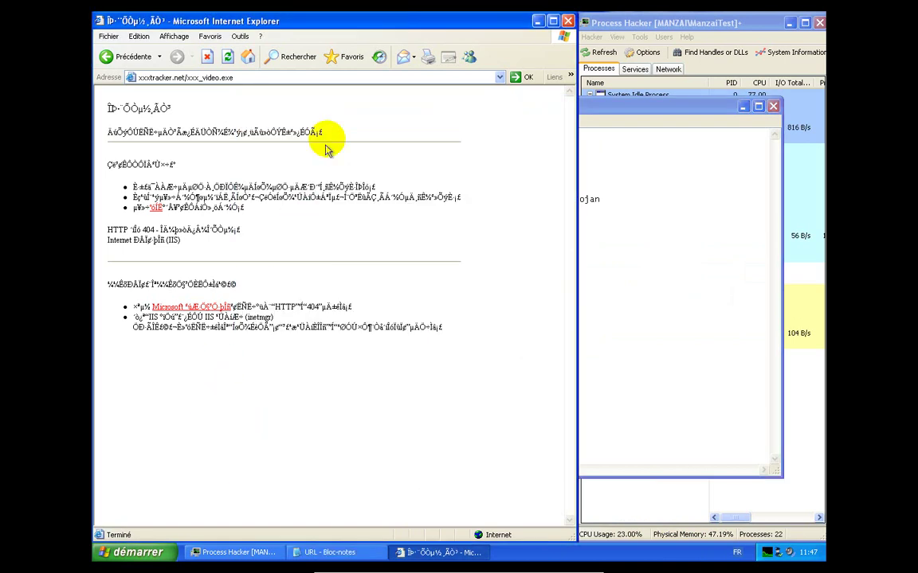
{"action": "left_click", "coordinate": [742, 106]}
{"action": "left_click", "coordinate": [424, 77]}
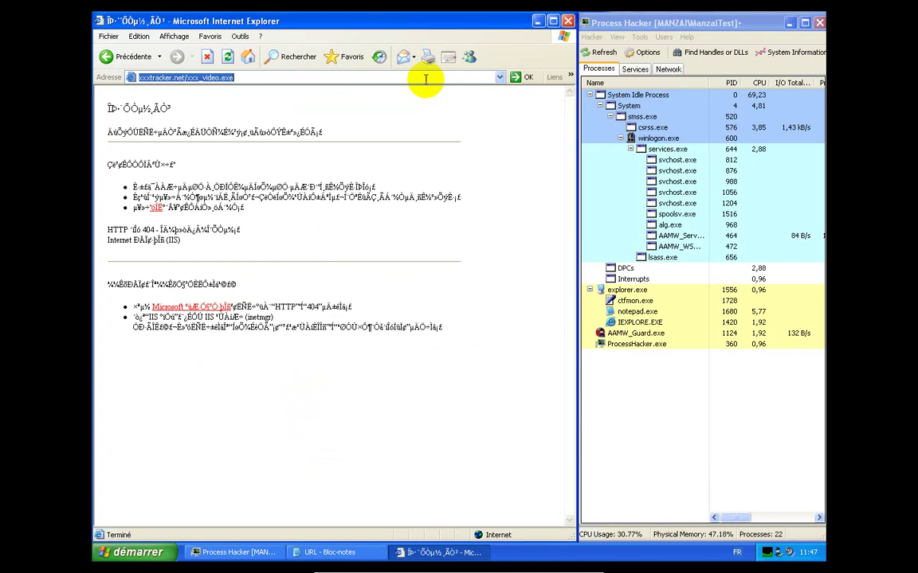
{"action": "right_click", "coordinate": [426, 80]}
{"action": "left_click", "coordinate": [445, 124]}
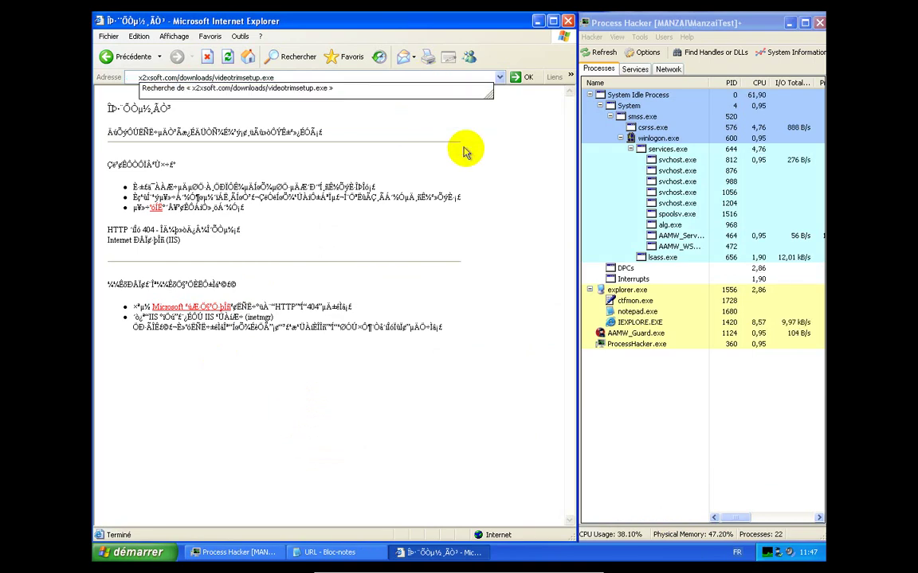
{"action": "key", "text": "Return"}
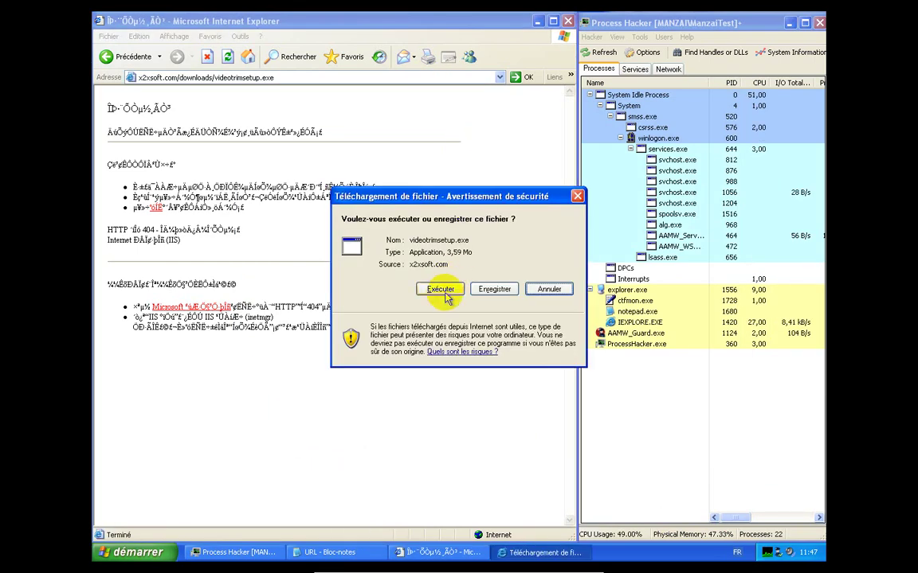
Run the videotrimsetup.exe download in the background and return the browser to the Google France home page
{"action": "left_click", "coordinate": [442, 292]}
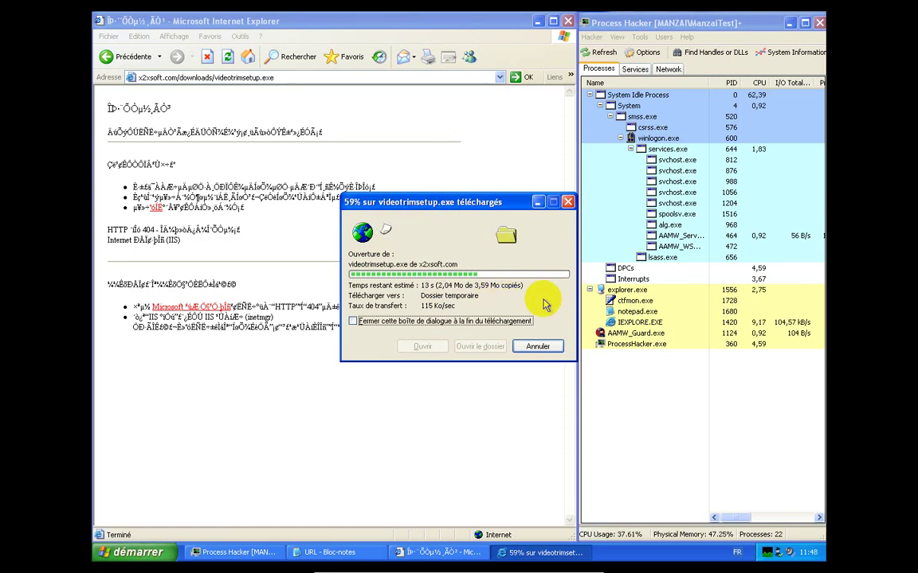
{"action": "left_click", "coordinate": [536, 551]}
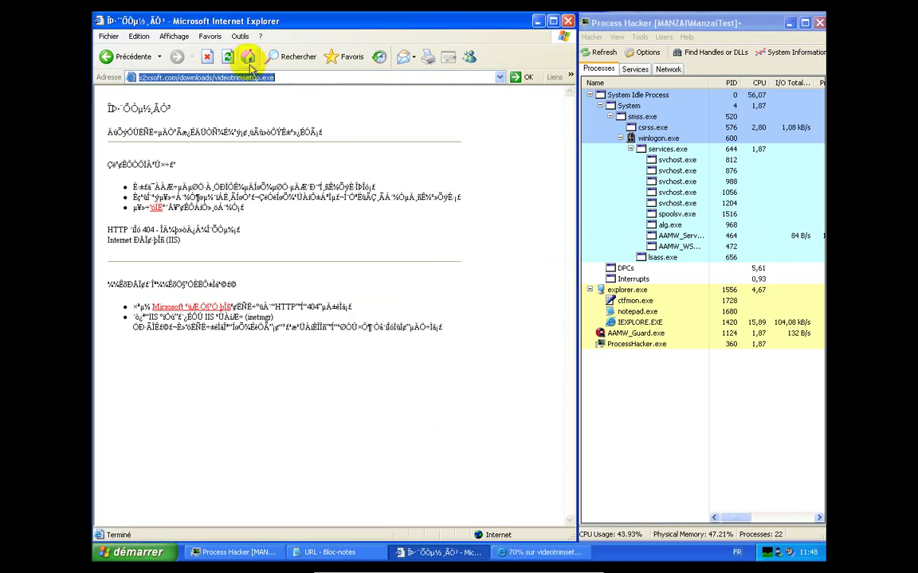
{"action": "left_click", "coordinate": [248, 57]}
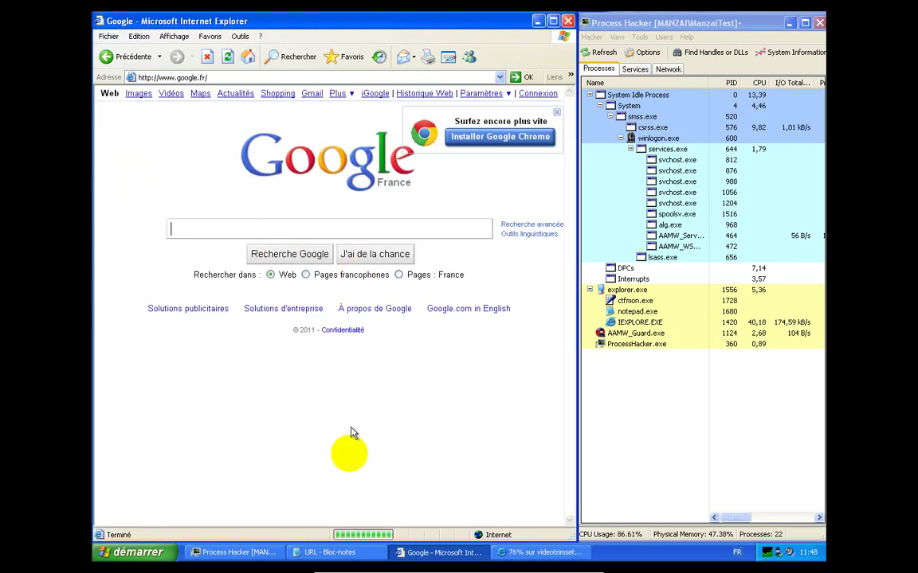
{"action": "left_click", "coordinate": [338, 549]}
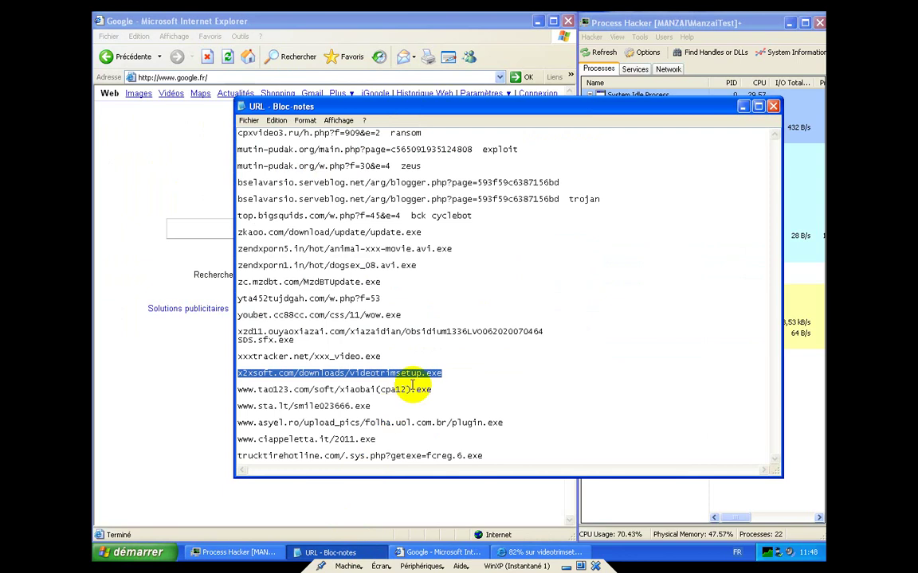
{"action": "left_click_drag", "start_coordinate": [444, 389], "coordinate": [233, 386]}
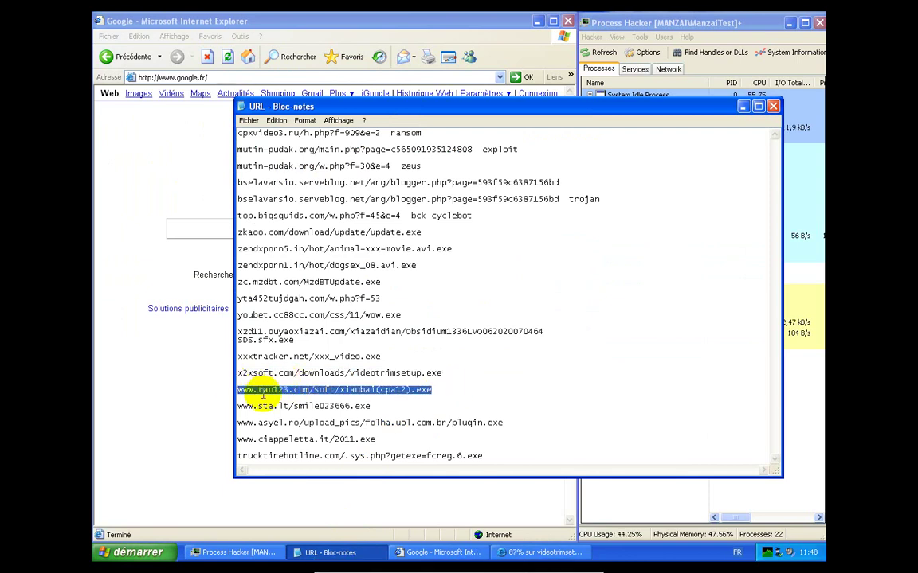
{"action": "right_click", "coordinate": [239, 396]}
{"action": "left_click", "coordinate": [272, 424]}
{"action": "left_click", "coordinate": [229, 347]}
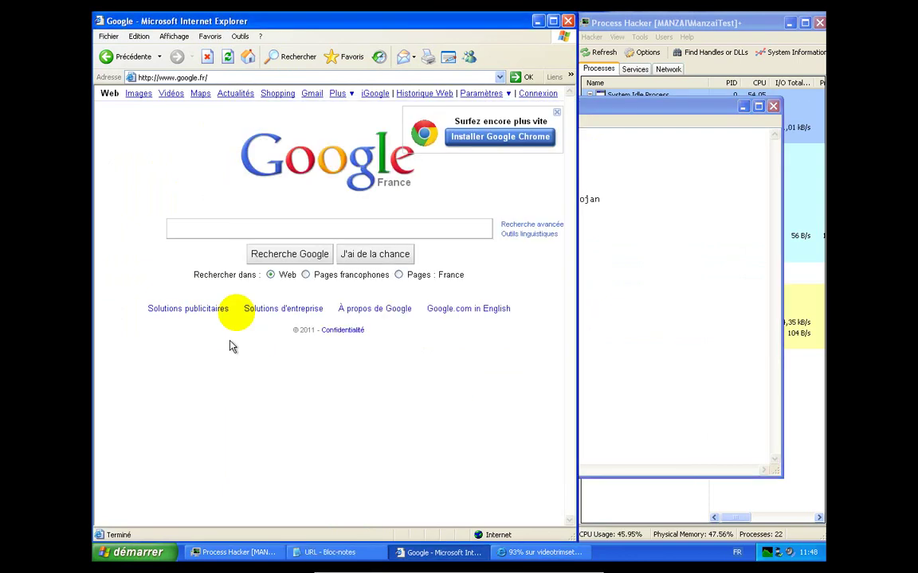
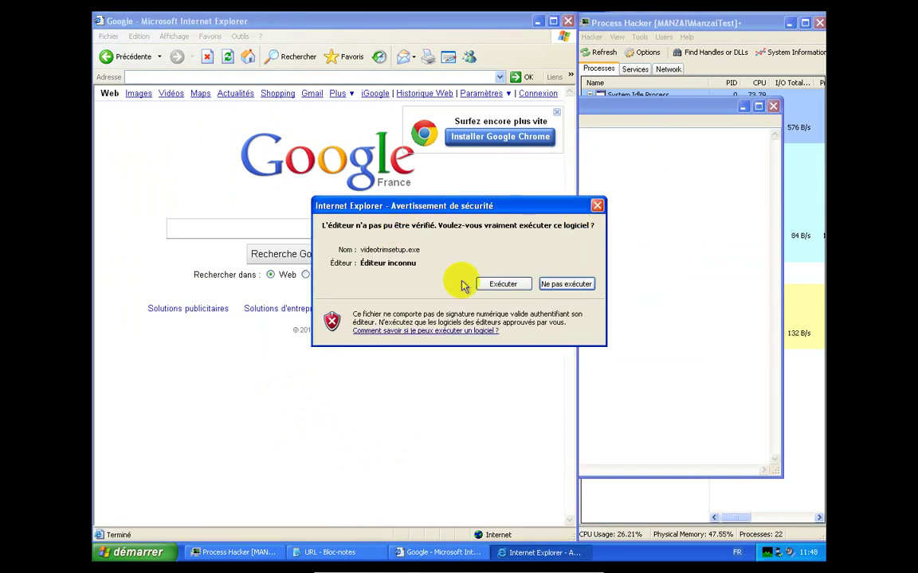
Run the X2X Free Video Trim installer, accepting the default folders, and start installing
{"action": "left_click", "coordinate": [502, 284]}
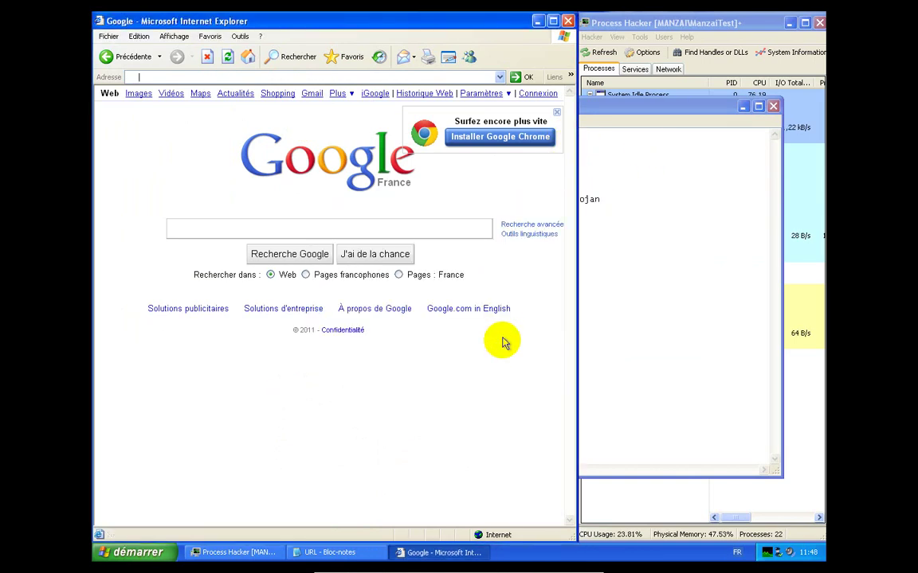
{"action": "left_click", "coordinate": [744, 107]}
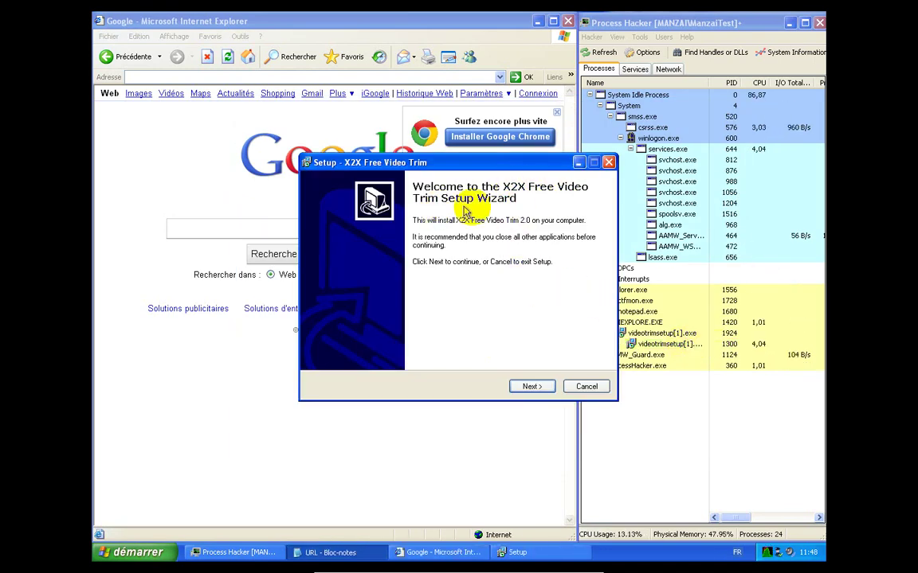
{"action": "left_click", "coordinate": [526, 386]}
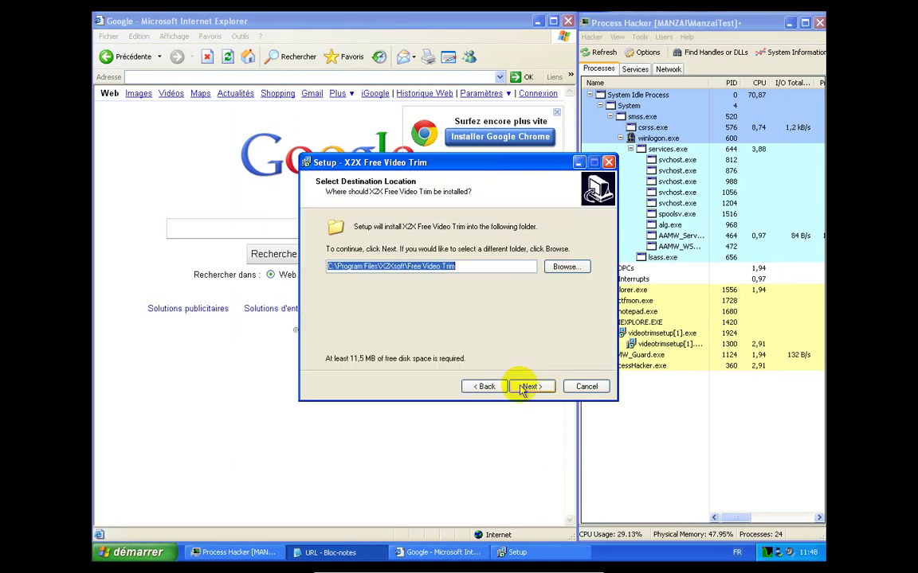
{"action": "left_click", "coordinate": [523, 387]}
{"action": "left_click", "coordinate": [523, 388]}
{"action": "left_click", "coordinate": [523, 388]}
{"action": "left_click", "coordinate": [522, 388]}
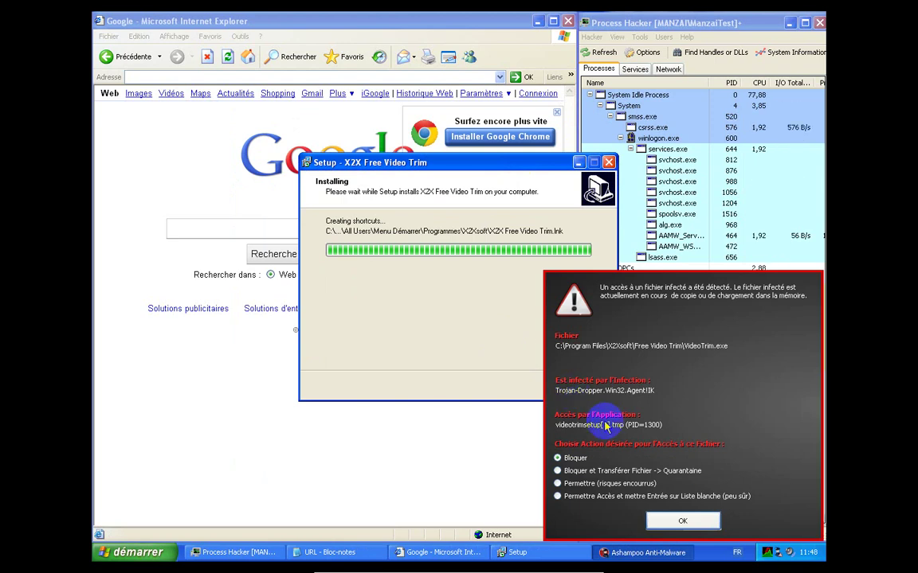
Block the infected VideoTrim.exe in the Ashampoo alert, then finish setup and dismiss the error
{"action": "left_click", "coordinate": [592, 476]}
{"action": "left_click", "coordinate": [673, 522]}
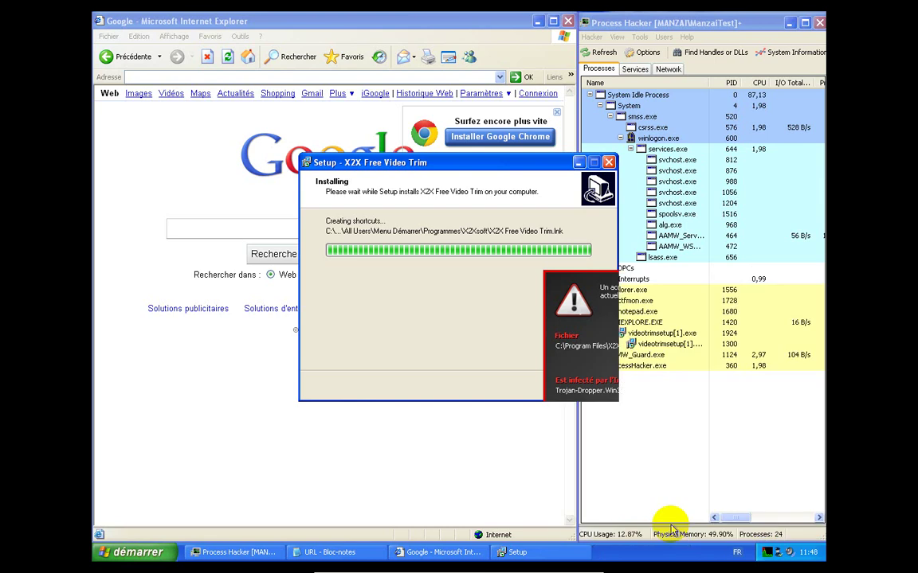
{"action": "left_click", "coordinate": [531, 387]}
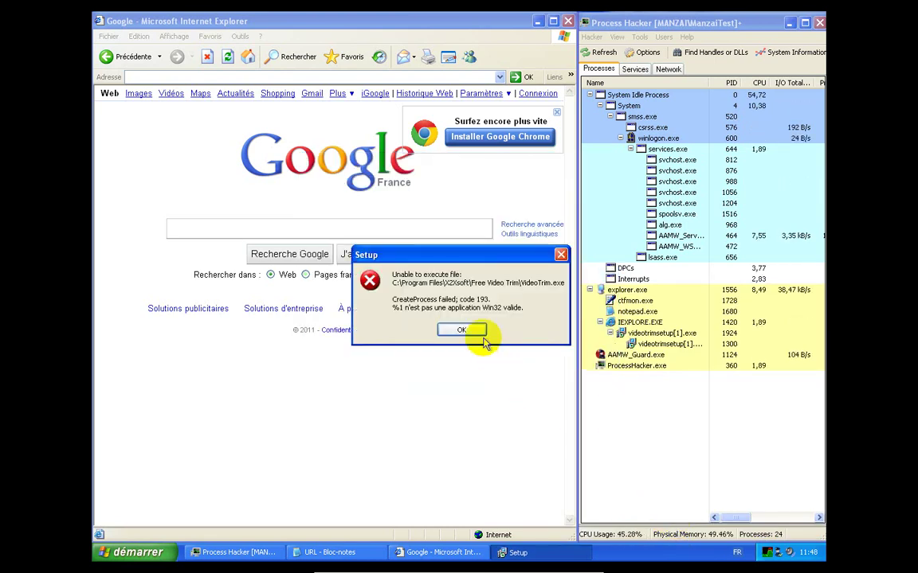
{"action": "left_click", "coordinate": [473, 331]}
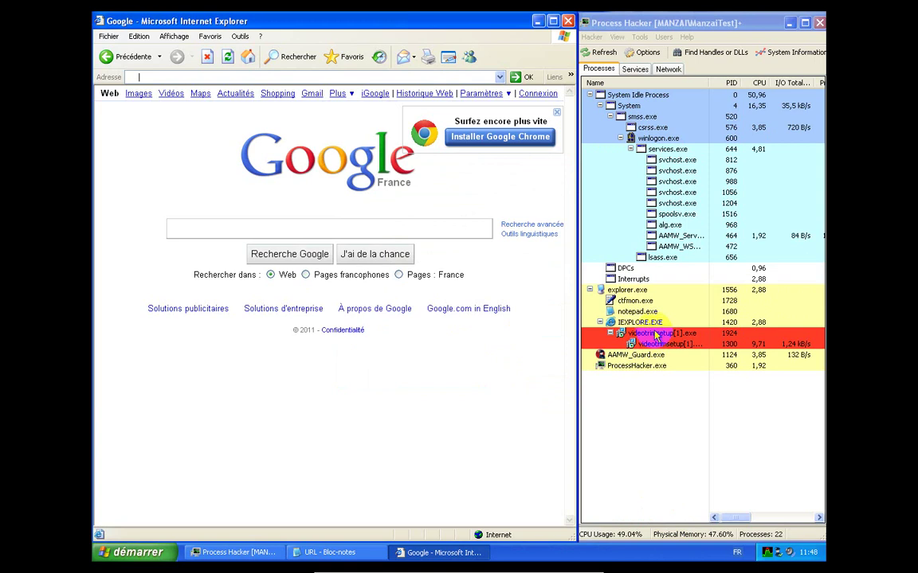
Copy the next URL from the Notepad list into Internet Explorer's address bar
{"action": "left_click", "coordinate": [341, 553]}
{"action": "double_click", "coordinate": [367, 389]}
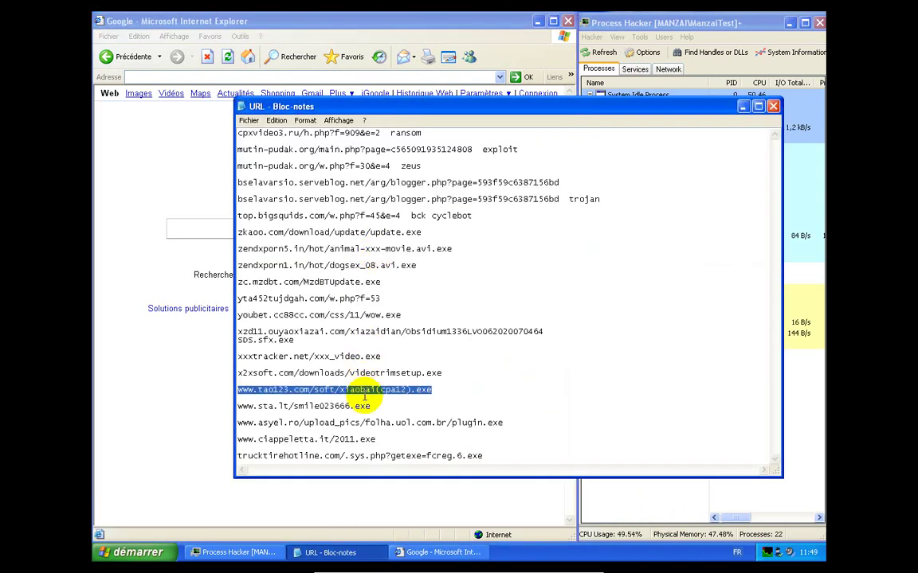
{"action": "right_click", "coordinate": [367, 396]}
{"action": "left_click", "coordinate": [387, 428]}
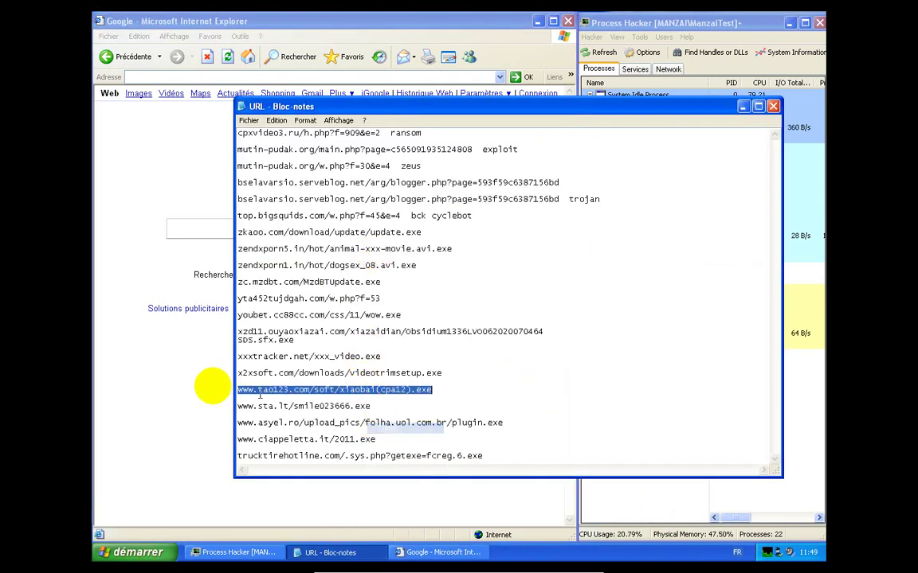
{"action": "left_click", "coordinate": [159, 376]}
{"action": "right_click", "coordinate": [293, 77]}
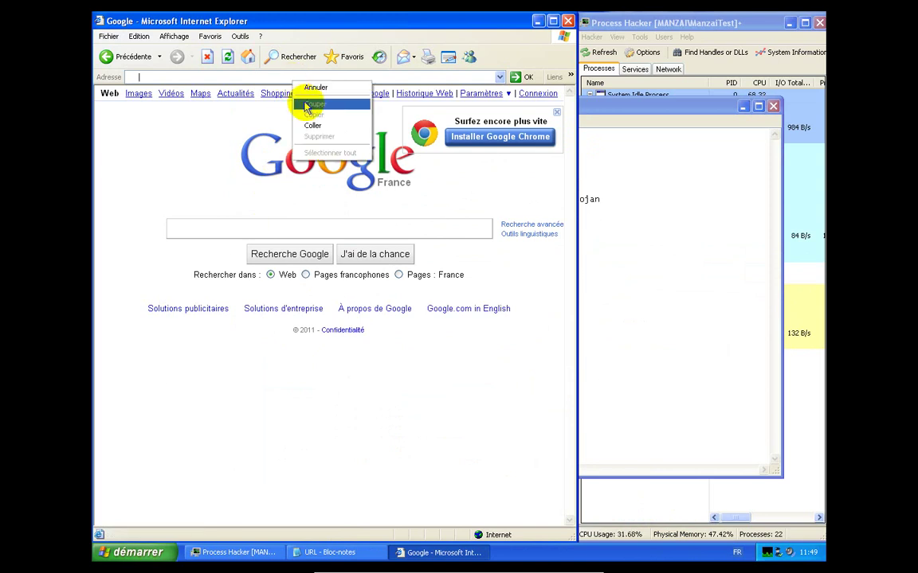
{"action": "left_click", "coordinate": [314, 126]}
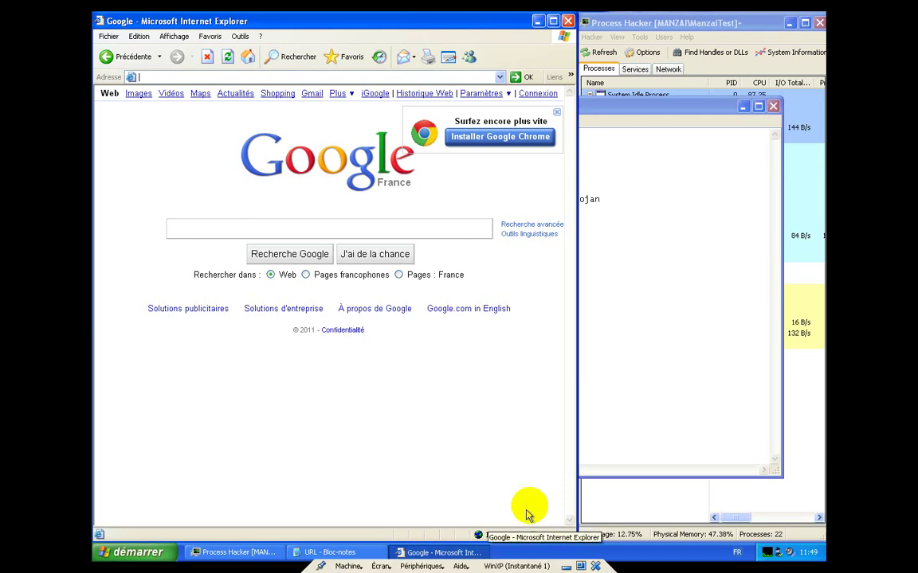
{"action": "left_click", "coordinate": [660, 110]}
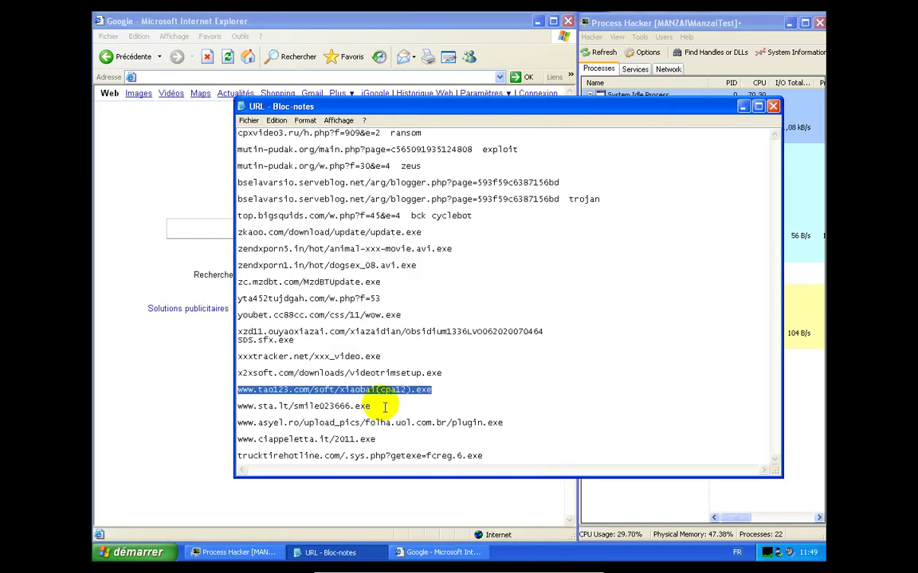
{"action": "left_click_drag", "start_coordinate": [379, 406], "coordinate": [244, 410]}
{"action": "right_click", "coordinate": [240, 407]}
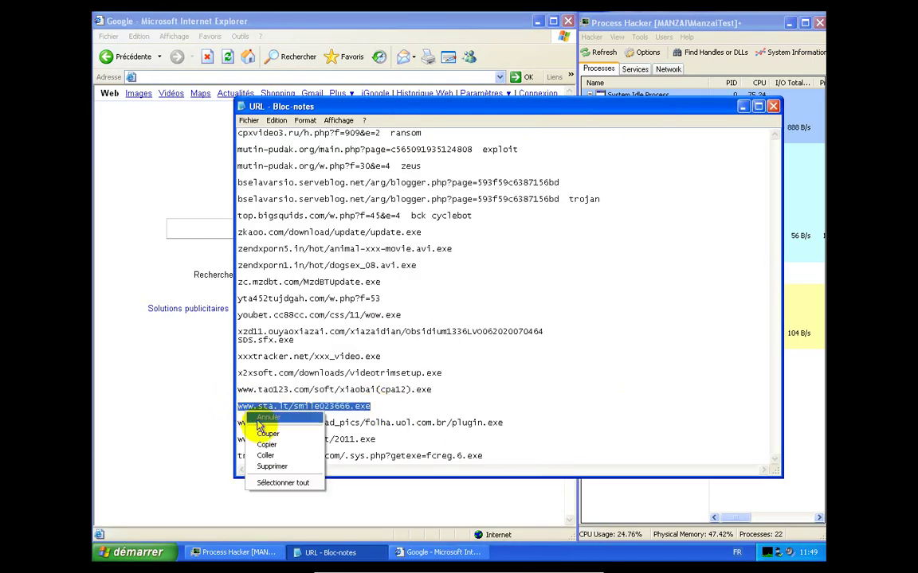
{"action": "left_click", "coordinate": [264, 437]}
{"action": "left_click", "coordinate": [211, 427]}
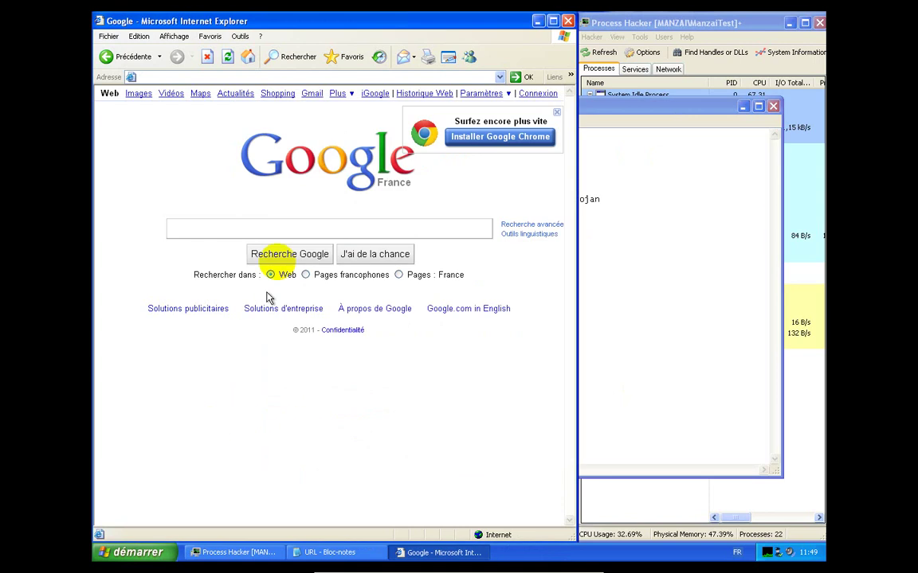
{"action": "right_click", "coordinate": [328, 78]}
{"action": "left_click", "coordinate": [344, 125]}
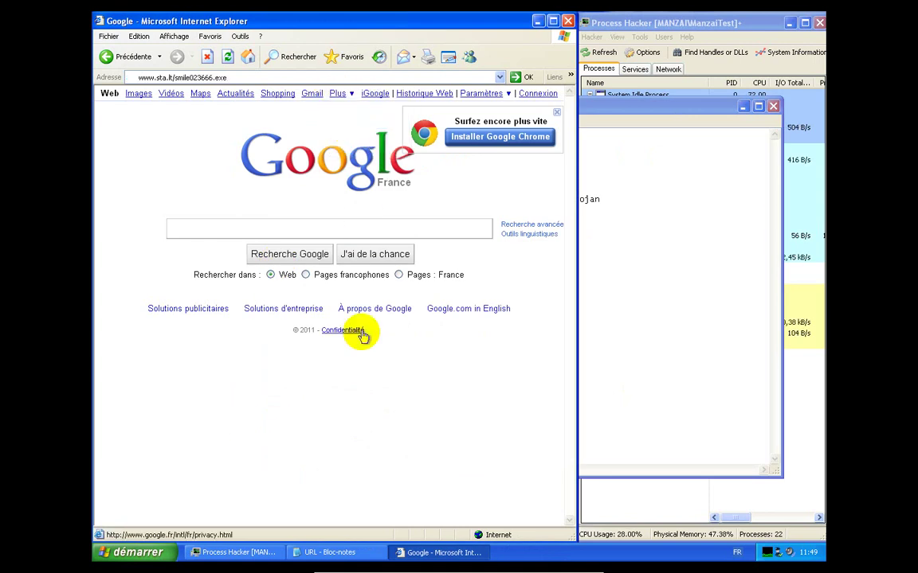
{"action": "key", "text": "Return"}
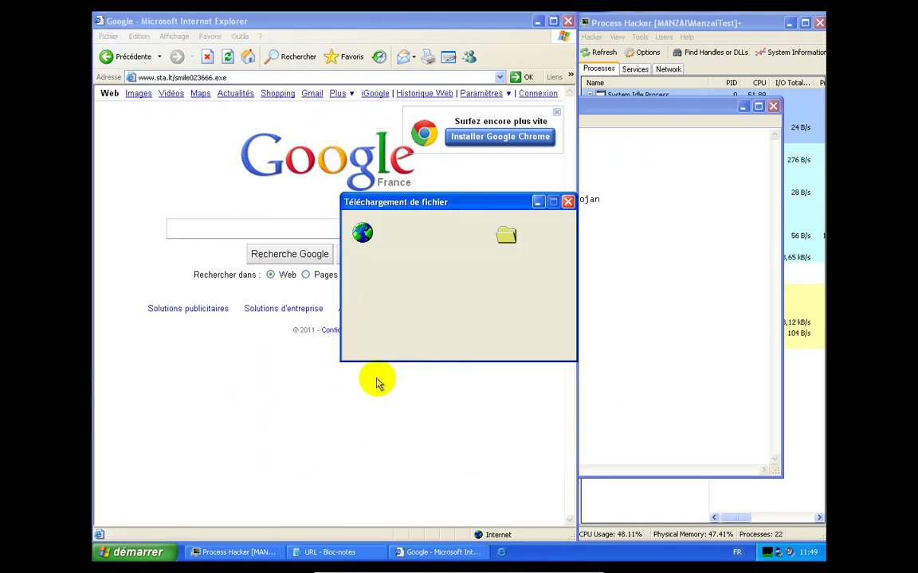
Run smile023666.exe and dismiss the Worm.Win32.Gamarue!IK alert, keeping it blocked
{"action": "left_click", "coordinate": [743, 109]}
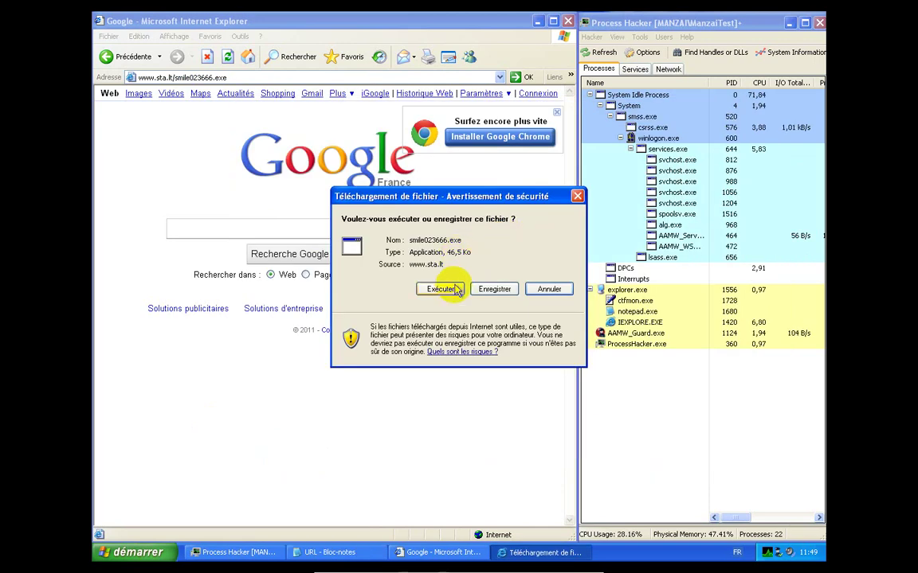
{"action": "left_click", "coordinate": [440, 288]}
{"action": "left_click", "coordinate": [482, 271]}
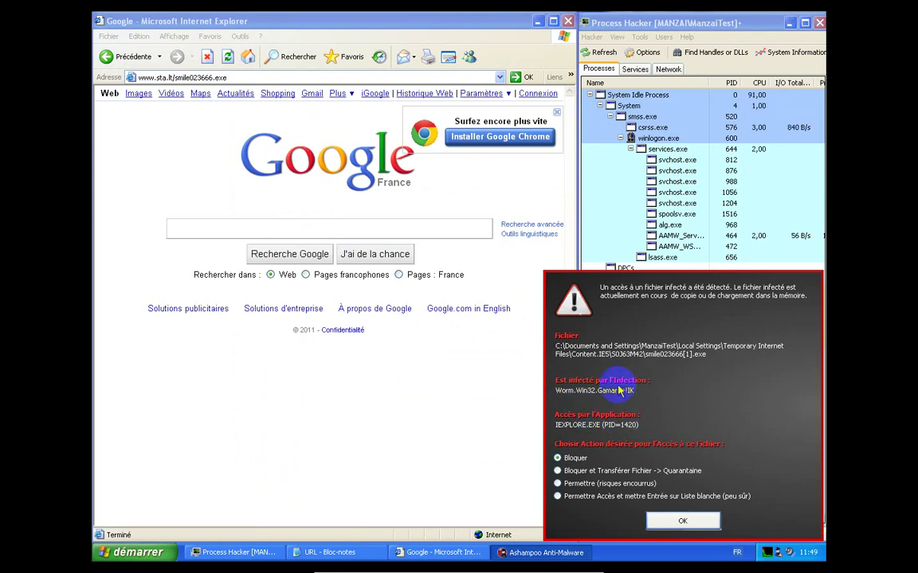
{"action": "left_click", "coordinate": [681, 520]}
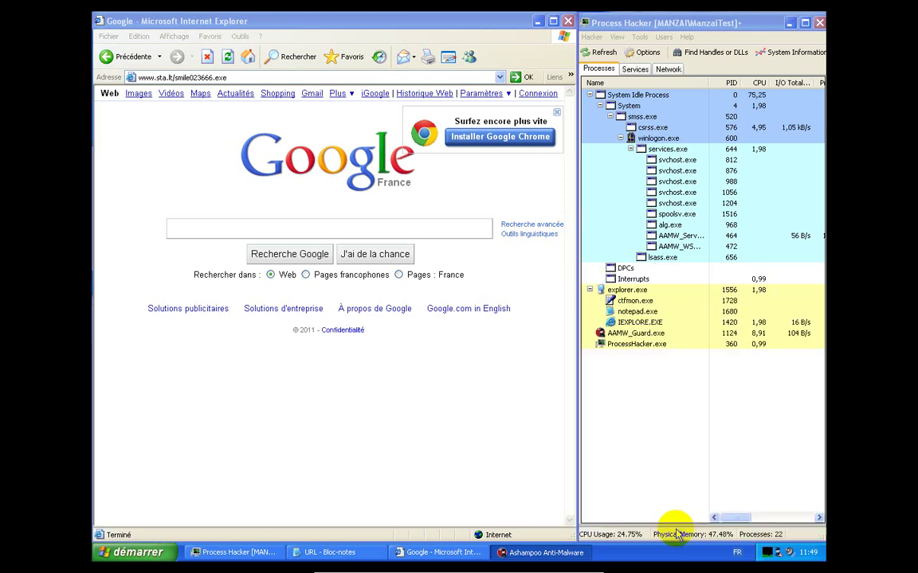
Dismiss the invalid application error and copy the tao123 xiaobai(cpa12).exe line from Notepad
{"action": "left_click", "coordinate": [481, 325]}
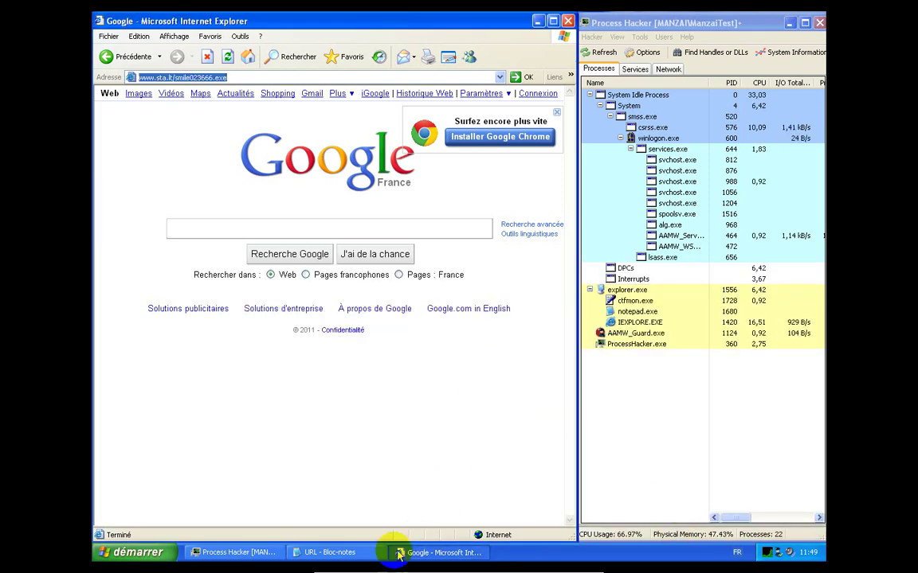
{"action": "left_click", "coordinate": [372, 550]}
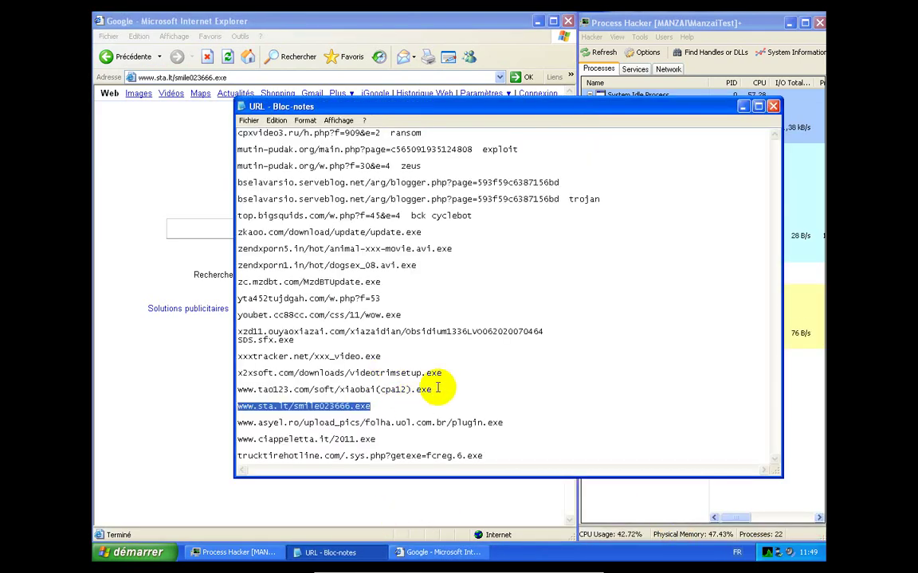
{"action": "left_click_drag", "start_coordinate": [389, 383], "coordinate": [256, 377]}
{"action": "left_click", "coordinate": [222, 396]}
{"action": "double_click", "coordinate": [222, 392]}
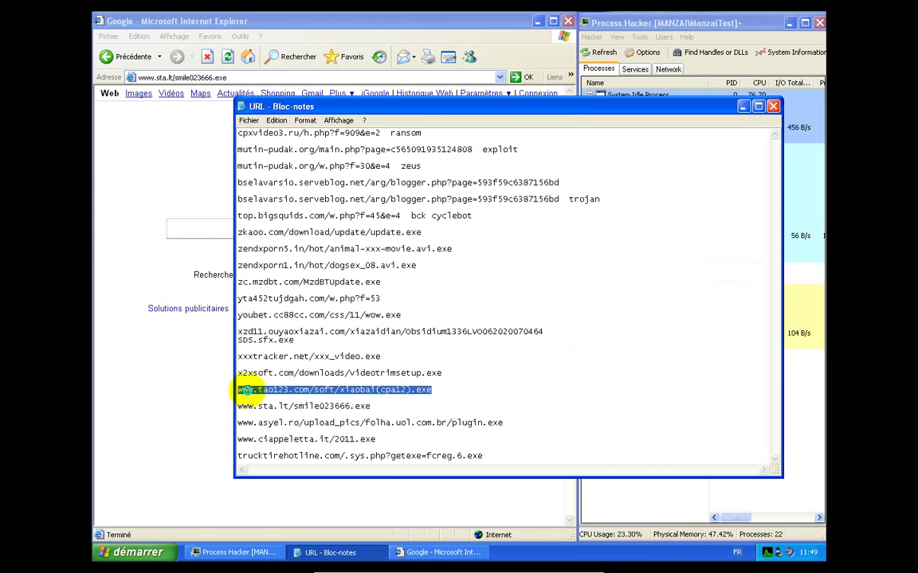
{"action": "right_click", "coordinate": [248, 390]}
{"action": "left_click", "coordinate": [268, 431]}
Paste the tao123 URL over Internet Explorer's current address and load it
{"action": "left_click", "coordinate": [211, 384]}
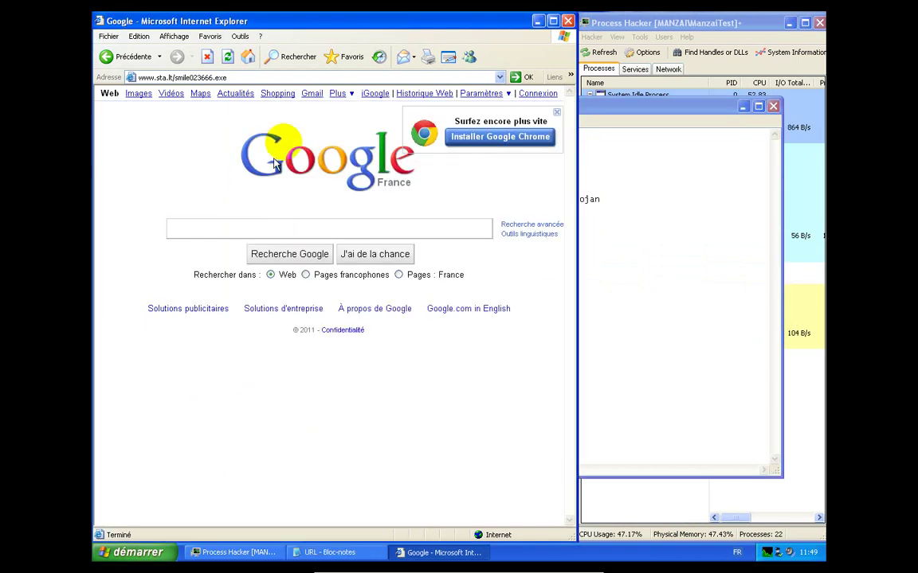
{"action": "left_click", "coordinate": [317, 78]}
{"action": "right_click", "coordinate": [317, 80]}
{"action": "left_click", "coordinate": [338, 122]}
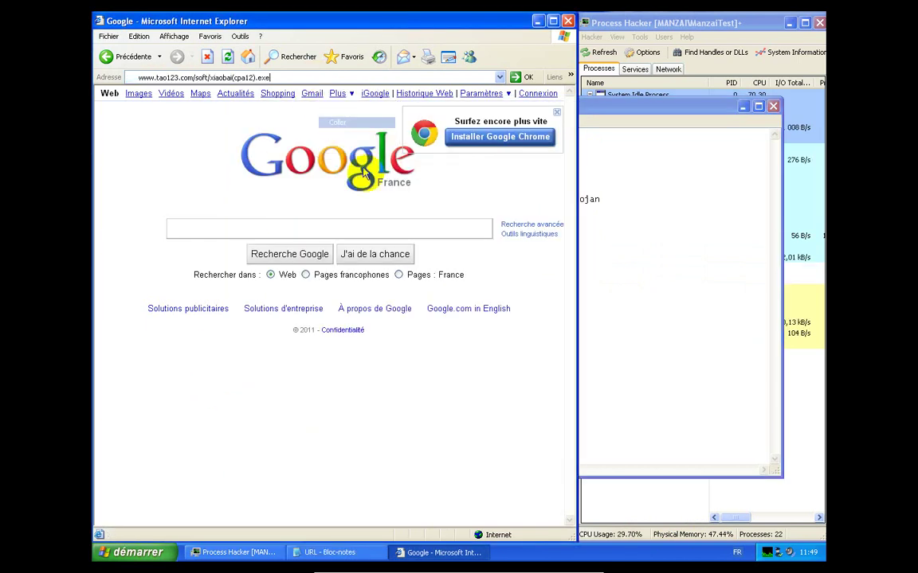
{"action": "key", "text": "Return"}
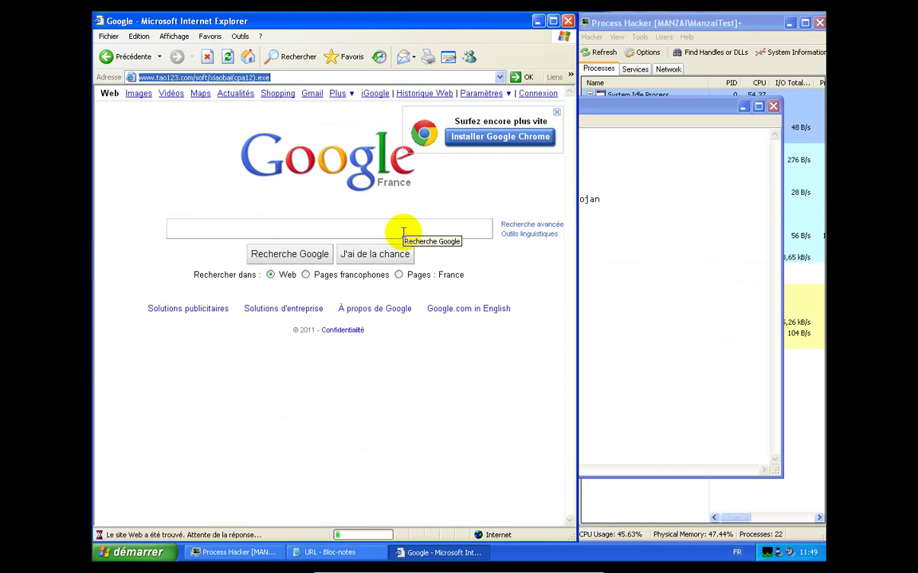
Run xiaobai(cpa12).exe and dismiss its incorrect-configuration error
{"action": "left_click", "coordinate": [742, 107]}
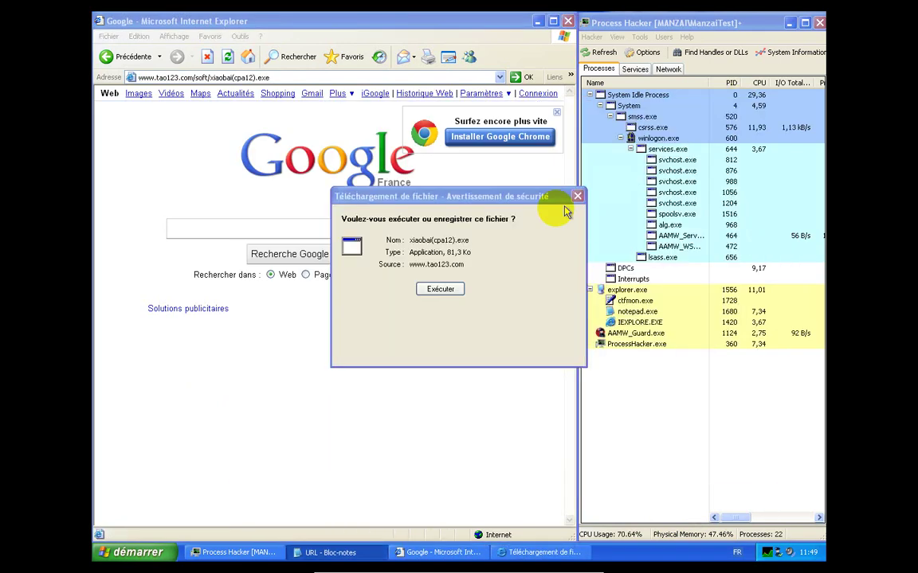
{"action": "left_click", "coordinate": [443, 290]}
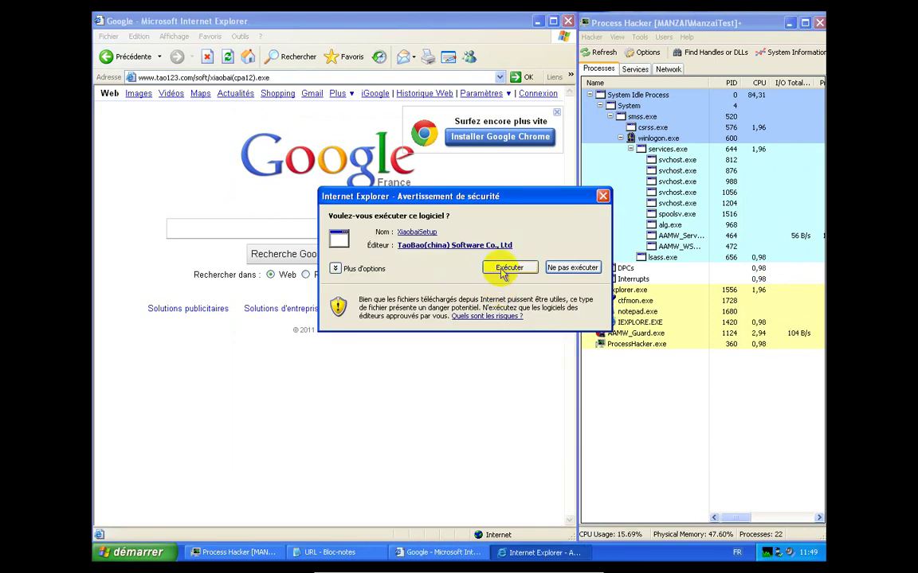
{"action": "left_click", "coordinate": [501, 270]}
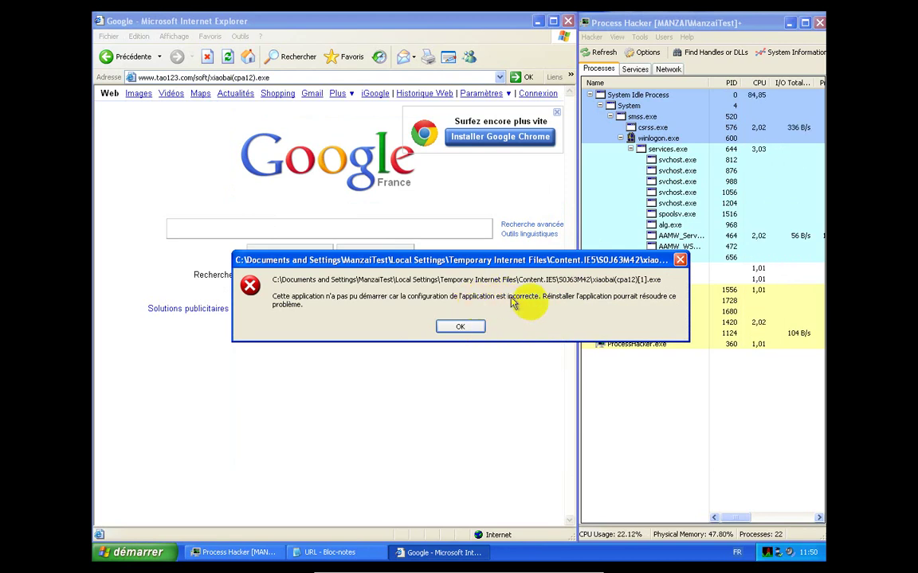
{"action": "left_click", "coordinate": [460, 326]}
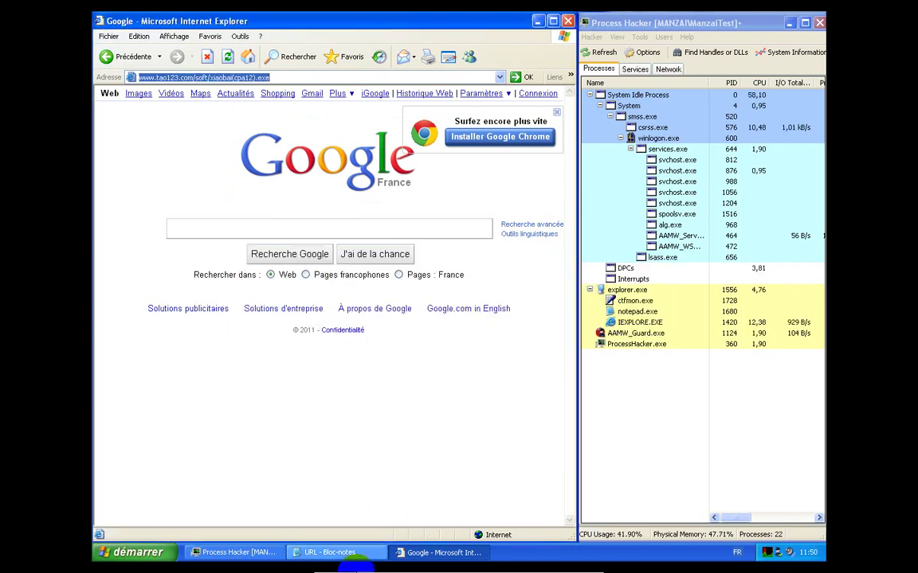
{"action": "left_click", "coordinate": [346, 552]}
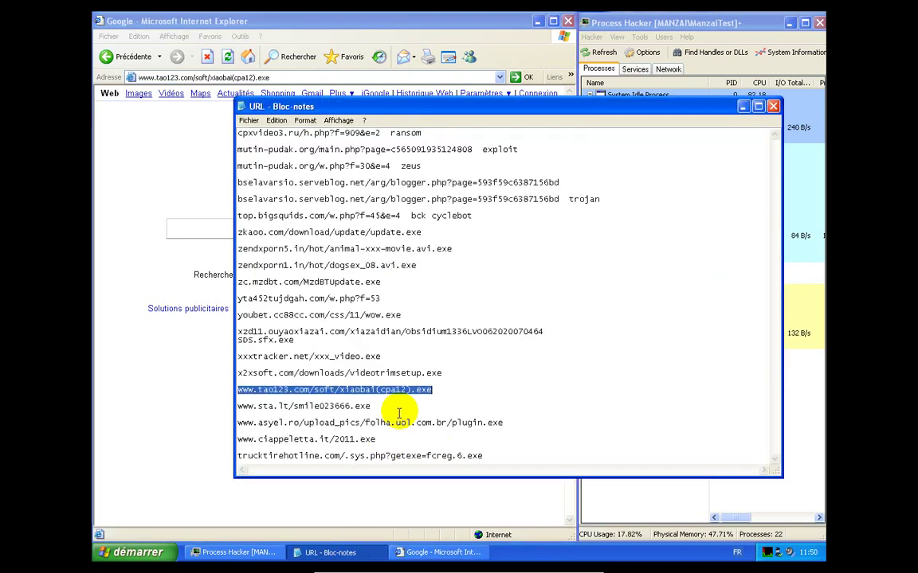
{"action": "left_click_drag", "start_coordinate": [514, 423], "coordinate": [227, 430]}
{"action": "right_click", "coordinate": [237, 433]}
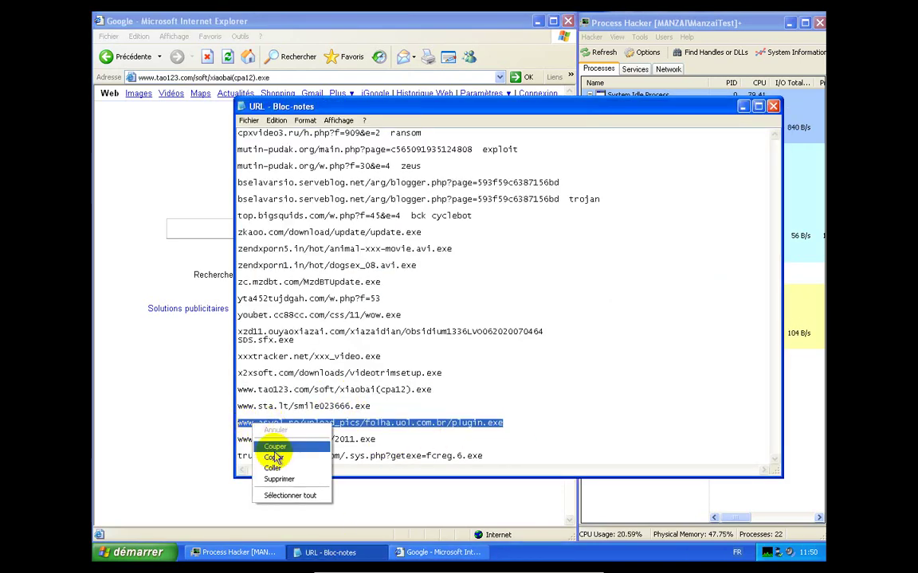
{"action": "left_click", "coordinate": [263, 458]}
{"action": "left_click", "coordinate": [212, 408]}
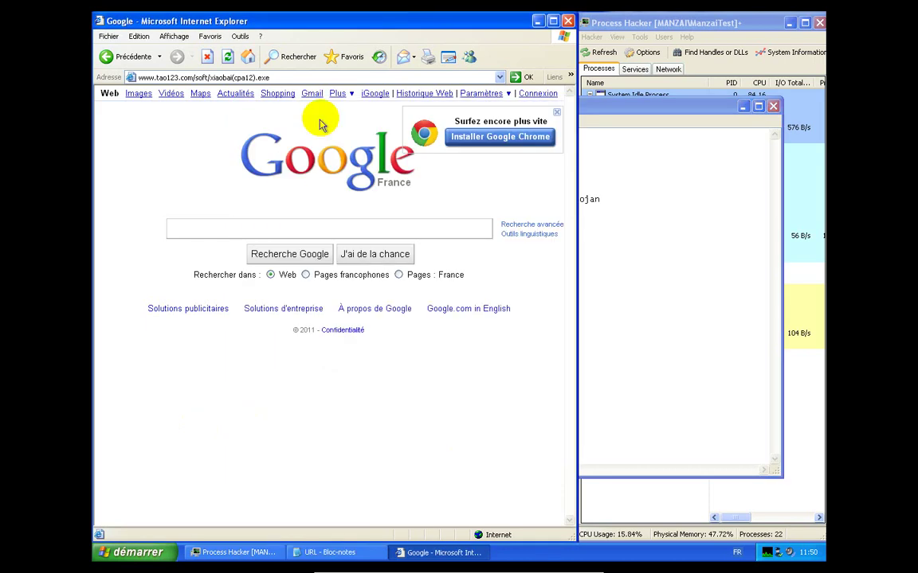
{"action": "right_click", "coordinate": [325, 80]}
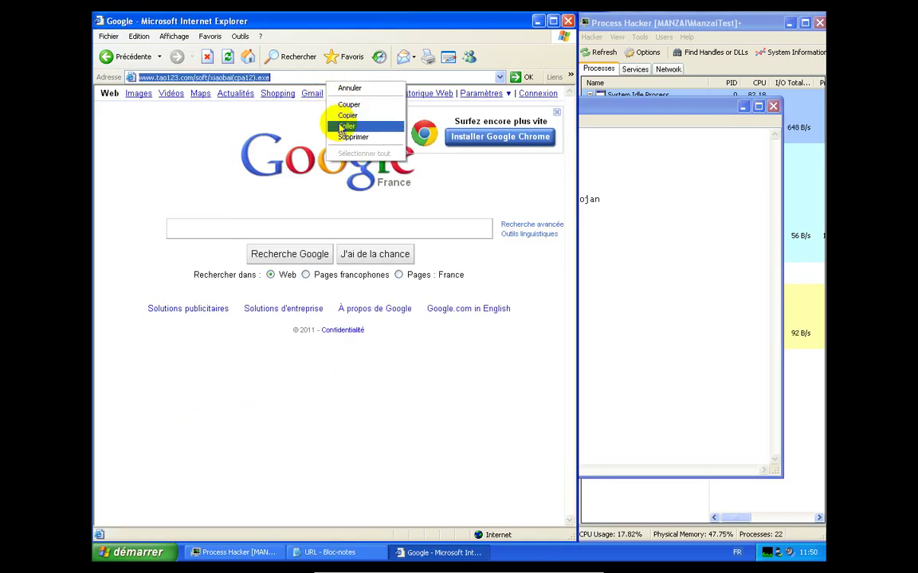
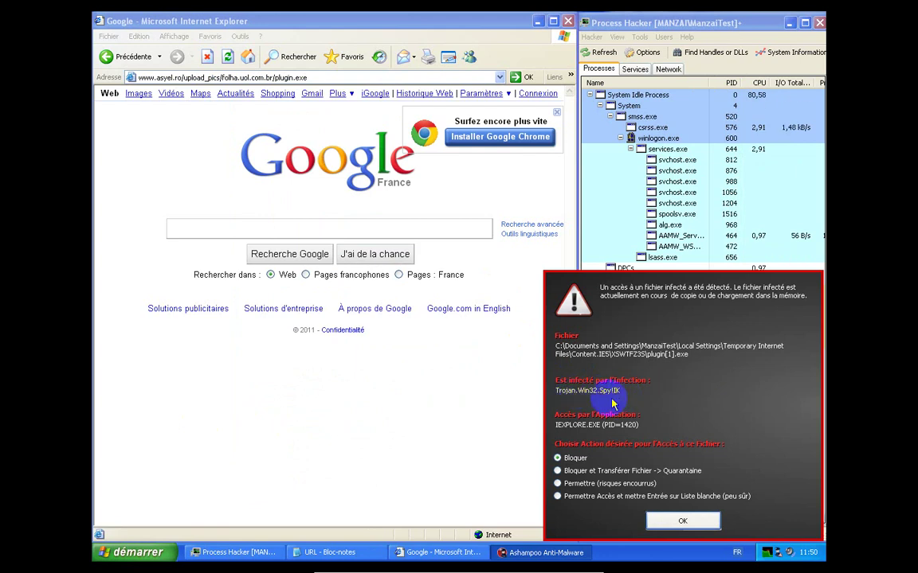
Quarantine plugin.exe (Trojan.Win32.Spy!IK), dismiss the Internet Explorer error, and return to the URL list
{"action": "left_click", "coordinate": [608, 472]}
{"action": "left_click", "coordinate": [678, 529]}
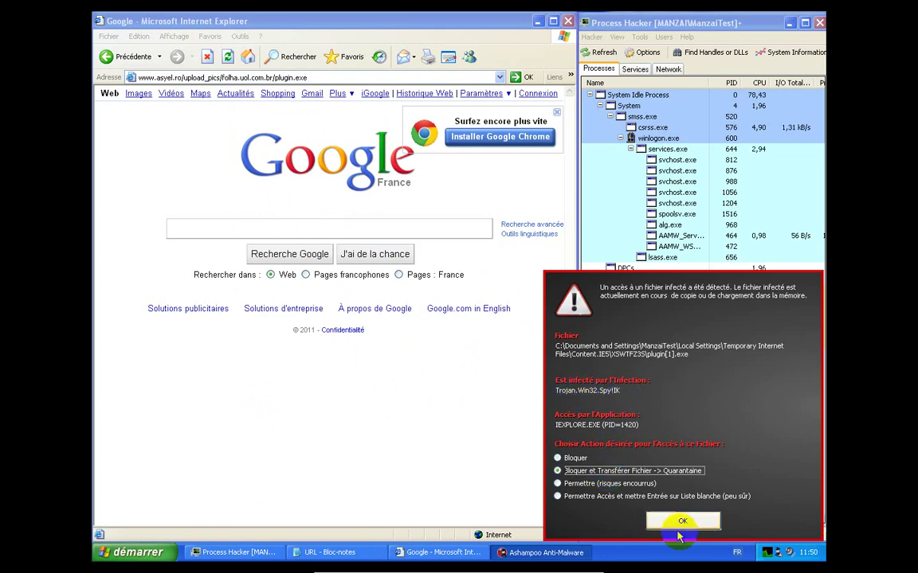
{"action": "left_click", "coordinate": [465, 322]}
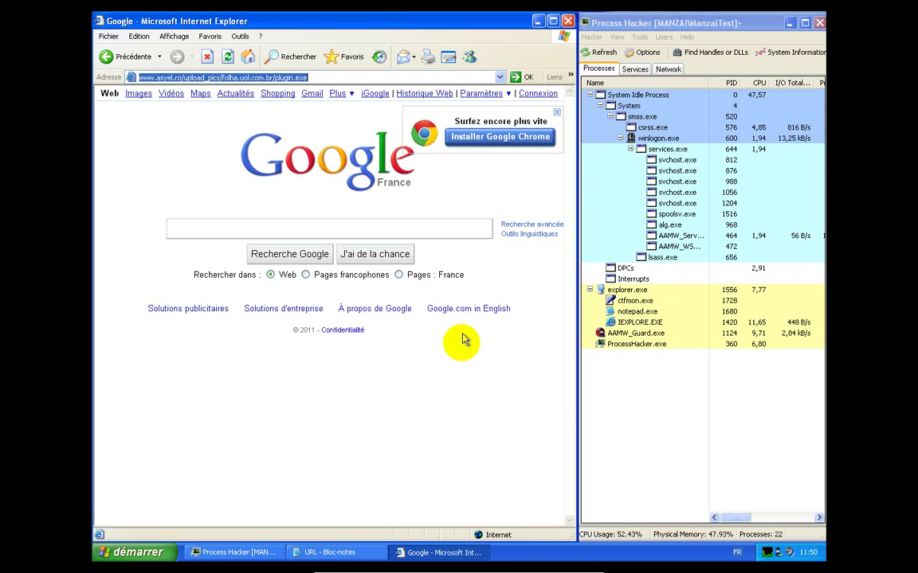
{"action": "left_click", "coordinate": [370, 553]}
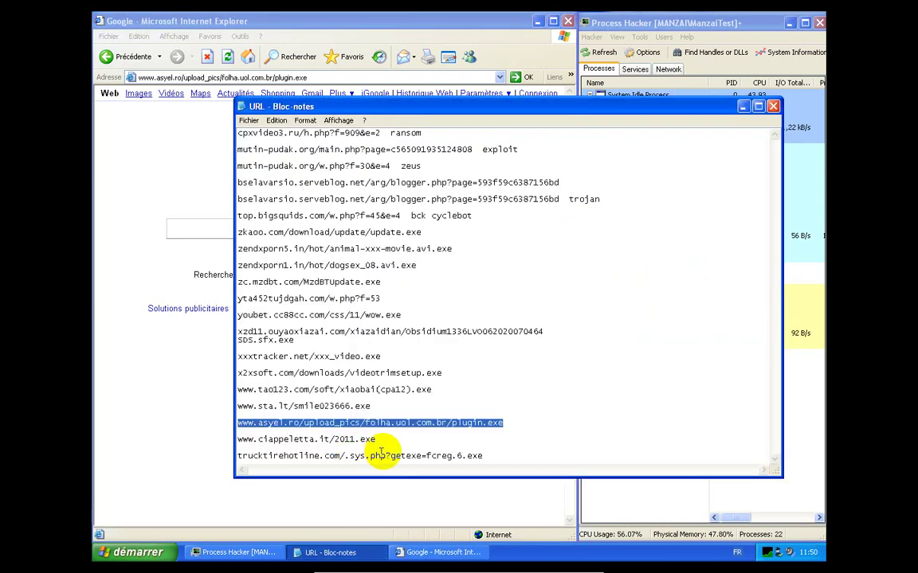
{"action": "left_click_drag", "start_coordinate": [375, 438], "coordinate": [235, 439]}
{"action": "right_click", "coordinate": [238, 437]}
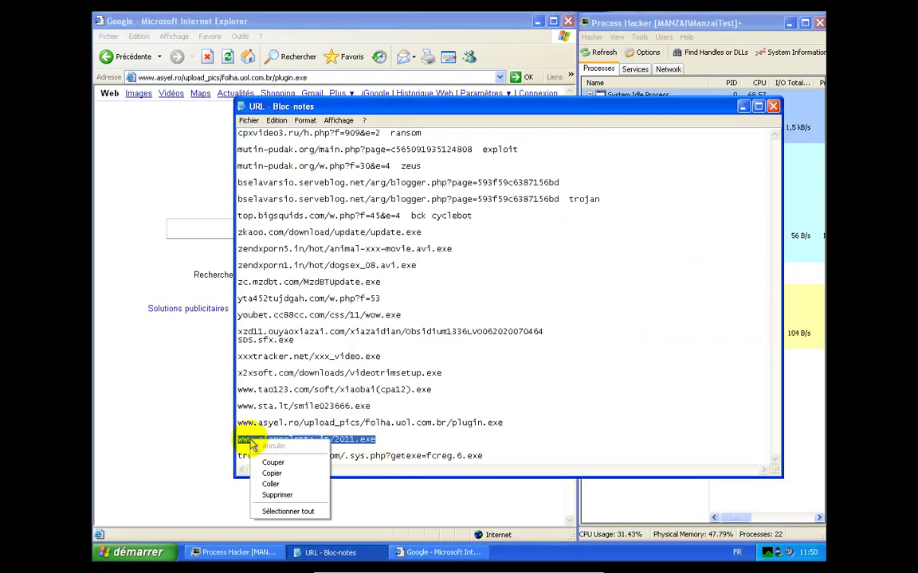
{"action": "left_click", "coordinate": [266, 462]}
{"action": "left_click", "coordinate": [206, 431]}
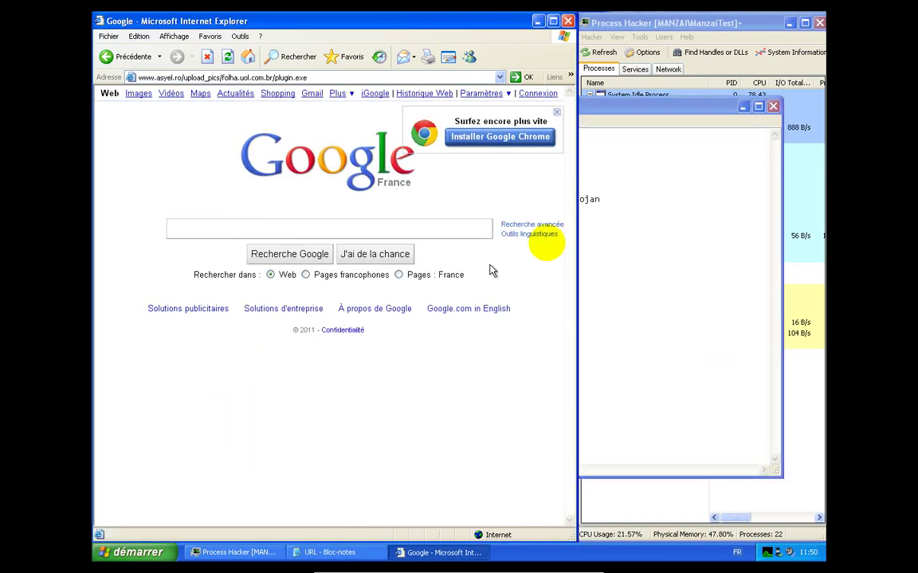
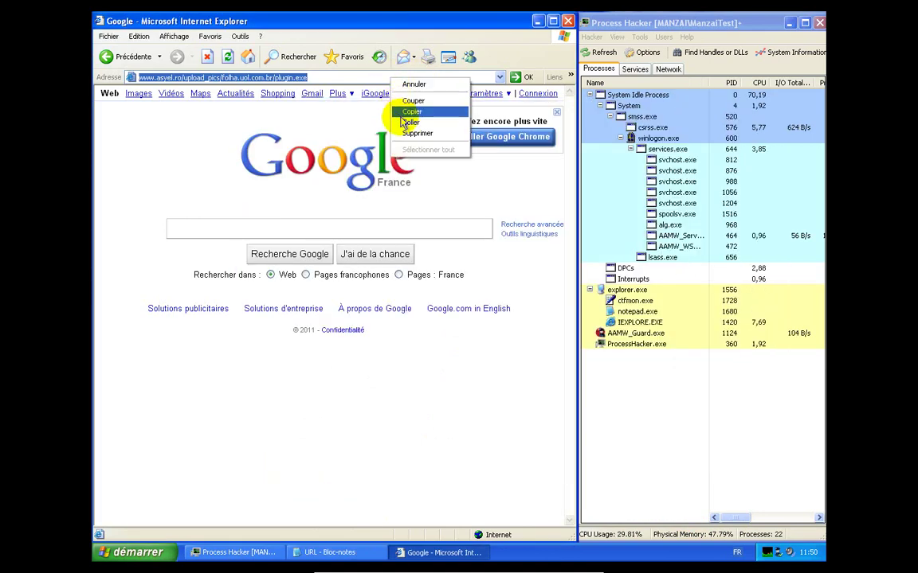
{"action": "left_click", "coordinate": [398, 116]}
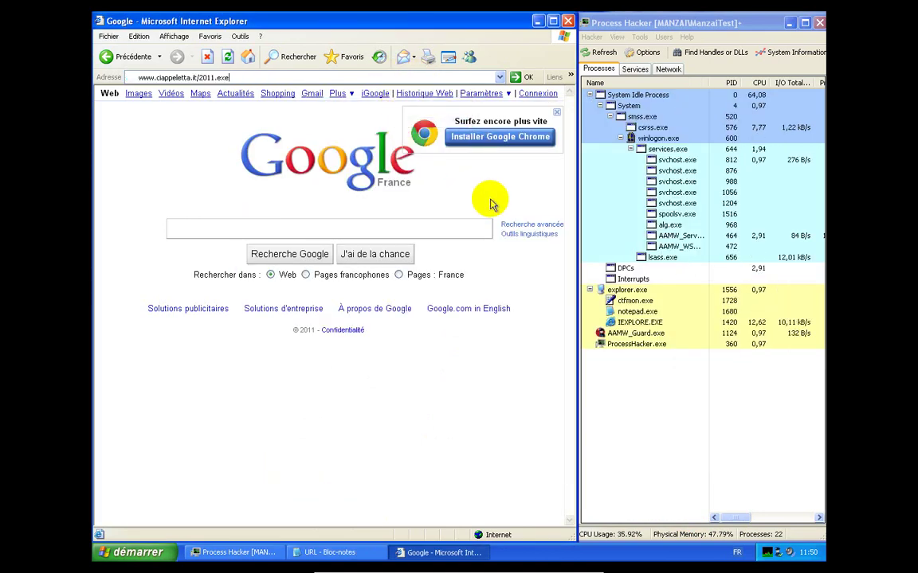
{"action": "key", "text": "Return"}
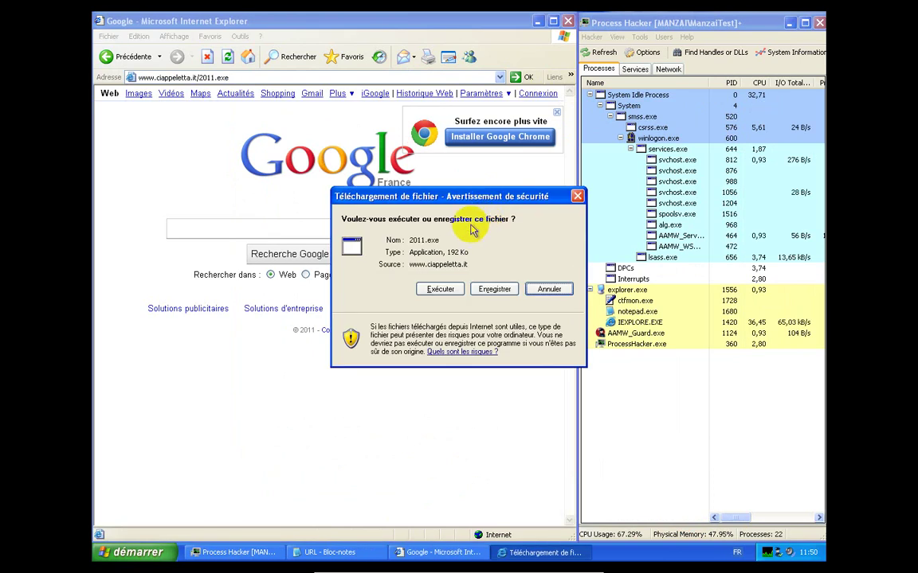
{"action": "left_click", "coordinate": [440, 290]}
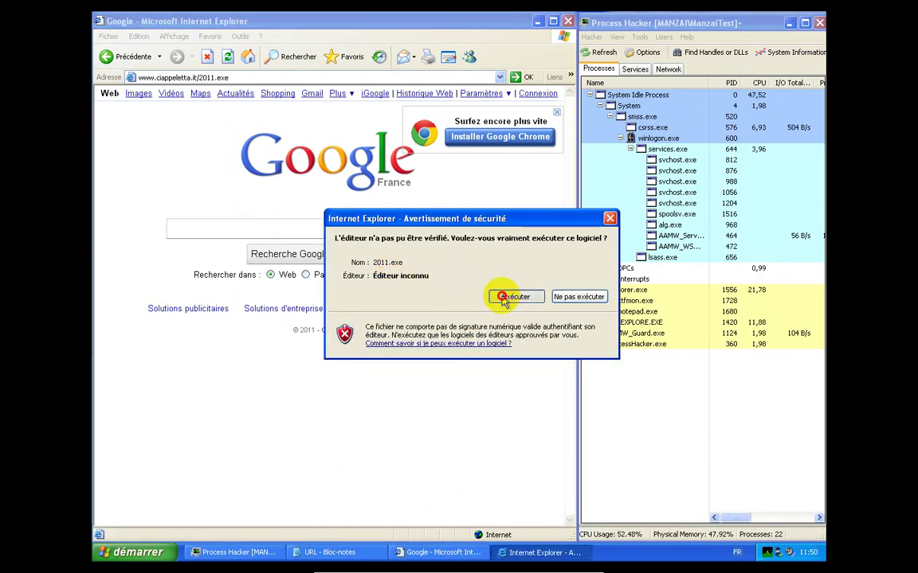
{"action": "left_click", "coordinate": [514, 296]}
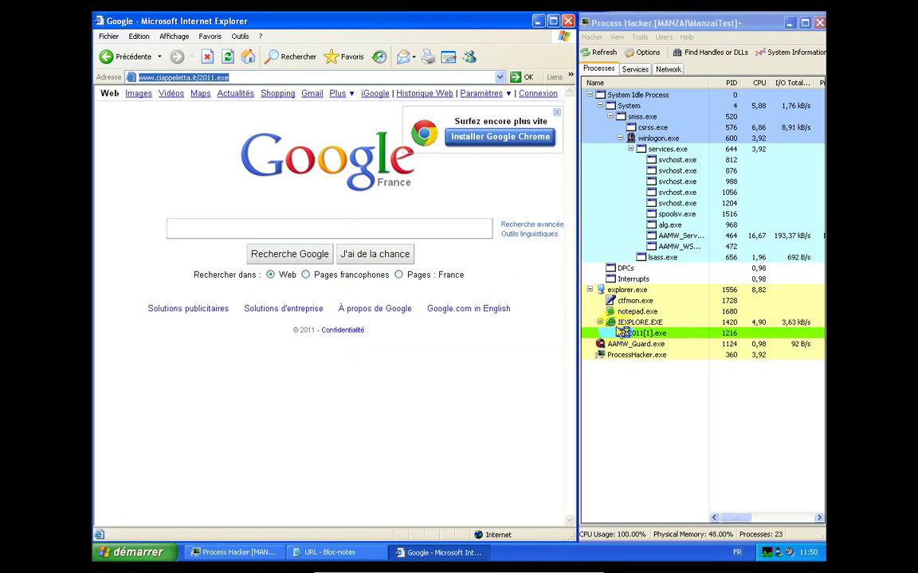
Watch 2011[1].exe spawn veuhe.exe in Process Hacker until both processes disappear
{"action": "left_click", "coordinate": [644, 334]}
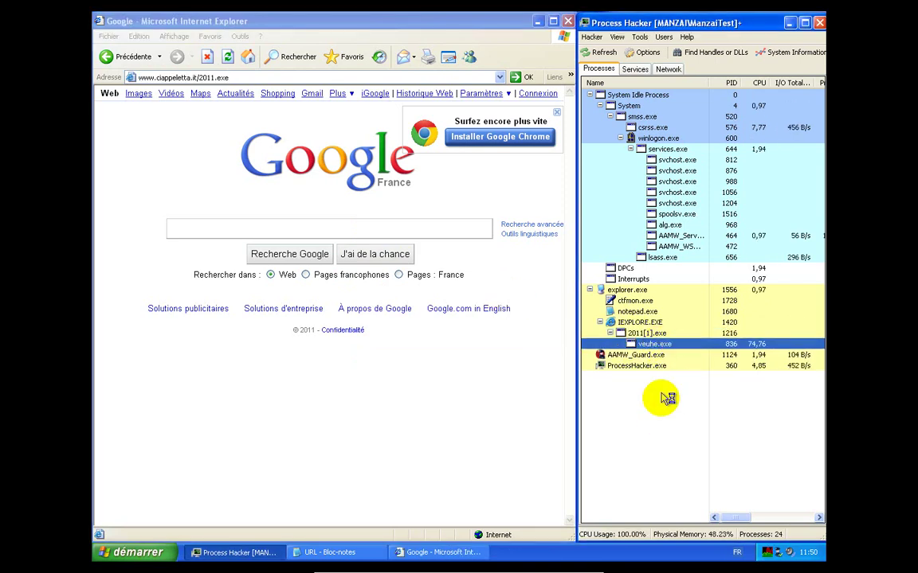
{"action": "mouse_move", "coordinate": [660, 346]}
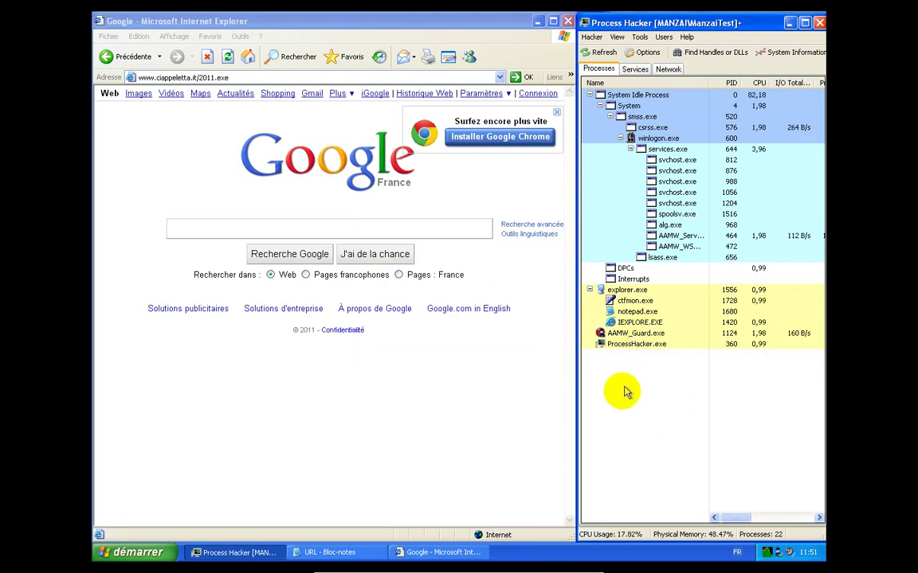
Copy the trucktirehotline.com/.sys.php?getexe=fcreg.6.exe line from the Notepad URL list
{"action": "left_click", "coordinate": [335, 552]}
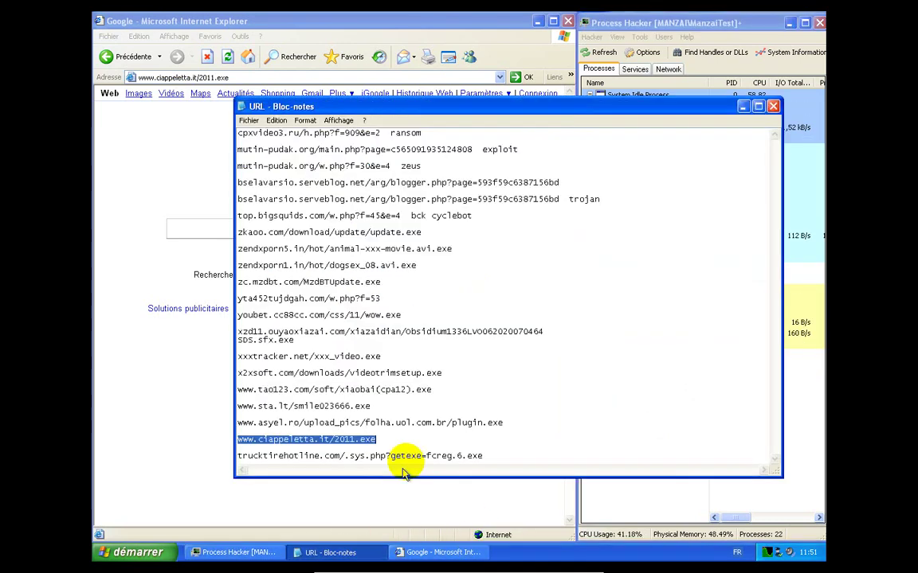
{"action": "left_click_drag", "start_coordinate": [485, 455], "coordinate": [245, 470]}
{"action": "right_click", "coordinate": [260, 458]}
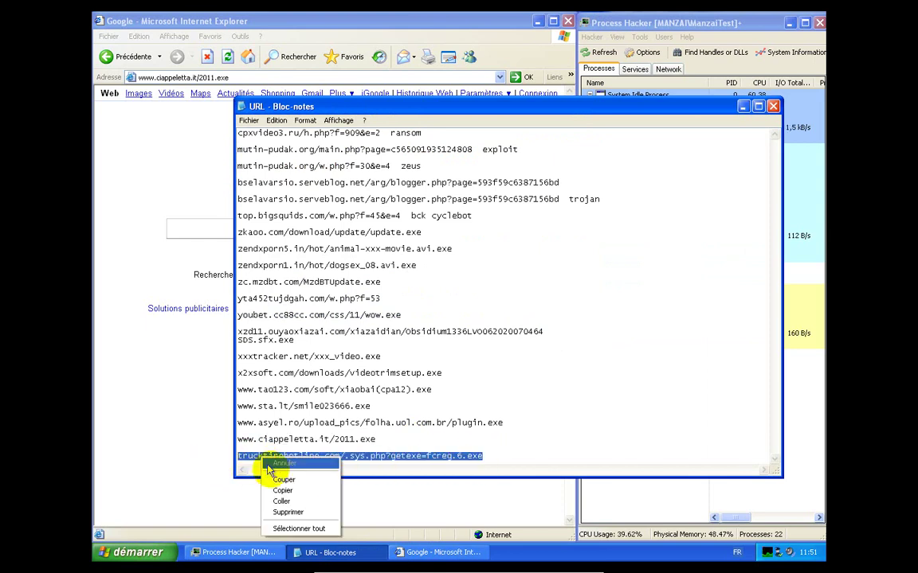
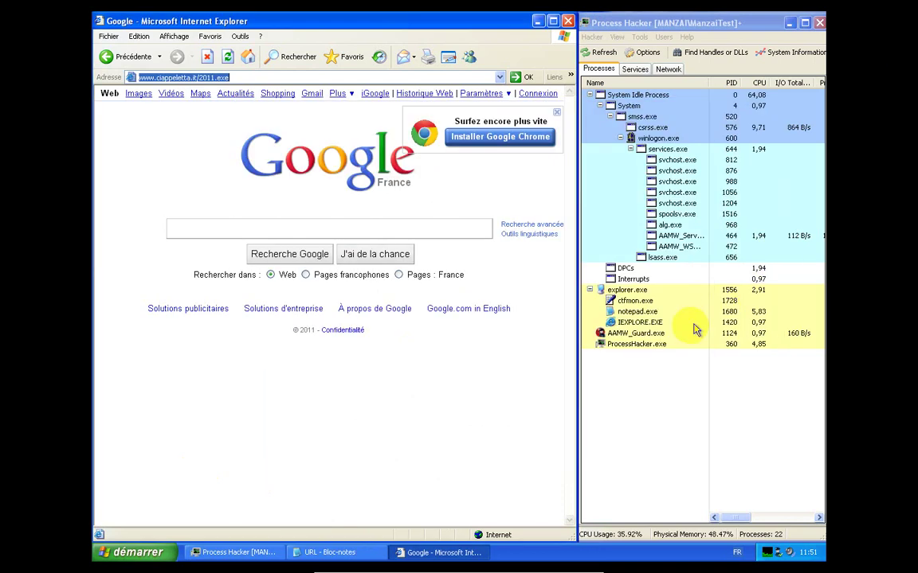
Load the trucktirehotline.com fcreg.6.exe link and run the download through both warning prompts
{"action": "left_click", "coordinate": [383, 77]}
{"action": "right_click", "coordinate": [382, 77]}
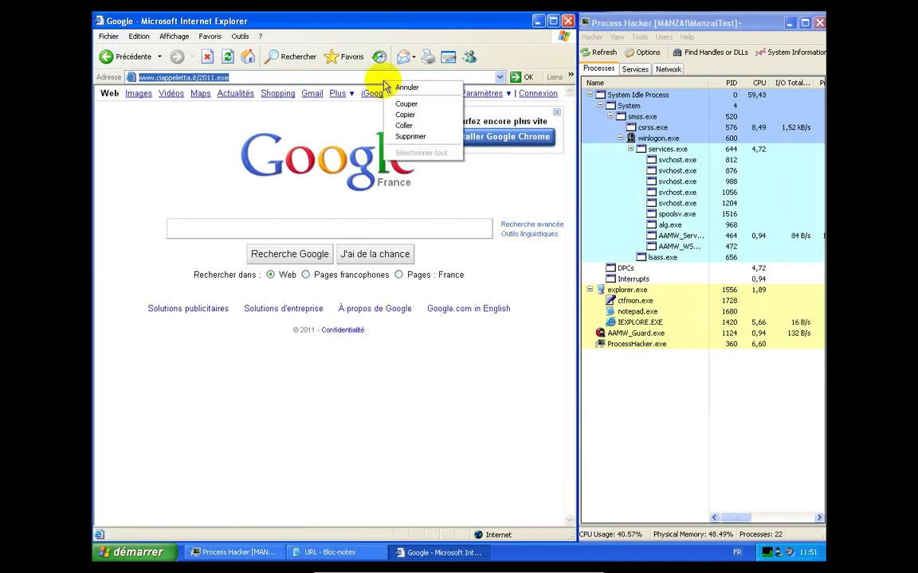
{"action": "left_click", "coordinate": [398, 122]}
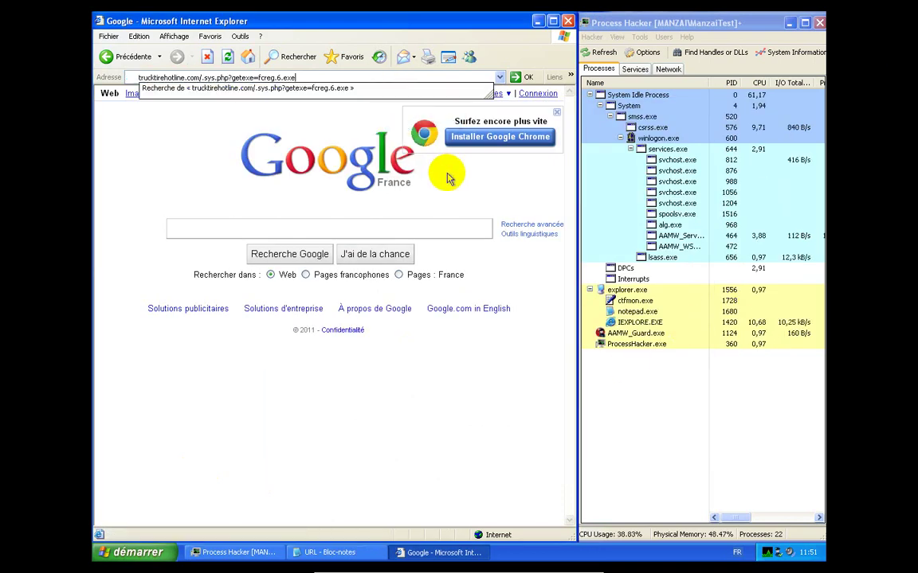
{"action": "key", "text": "Return"}
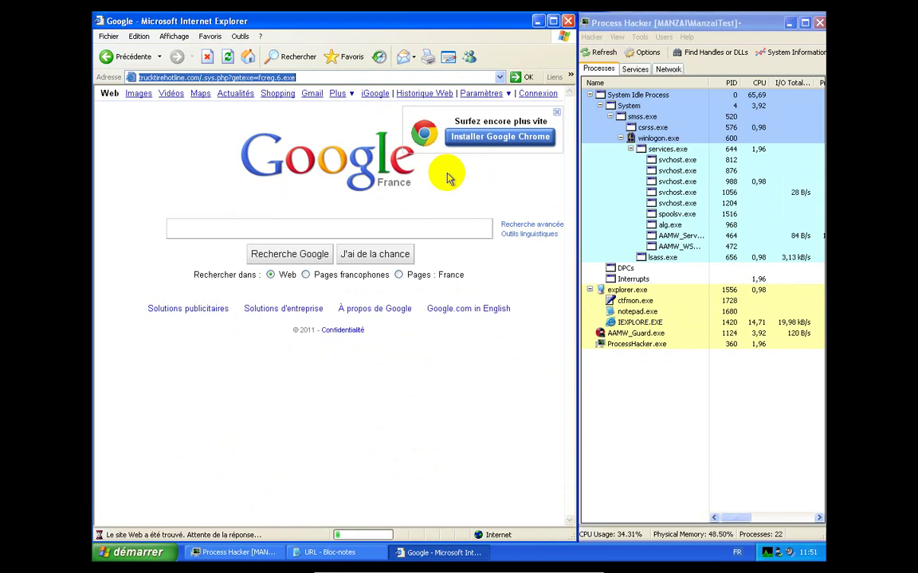
{"action": "left_click", "coordinate": [381, 344]}
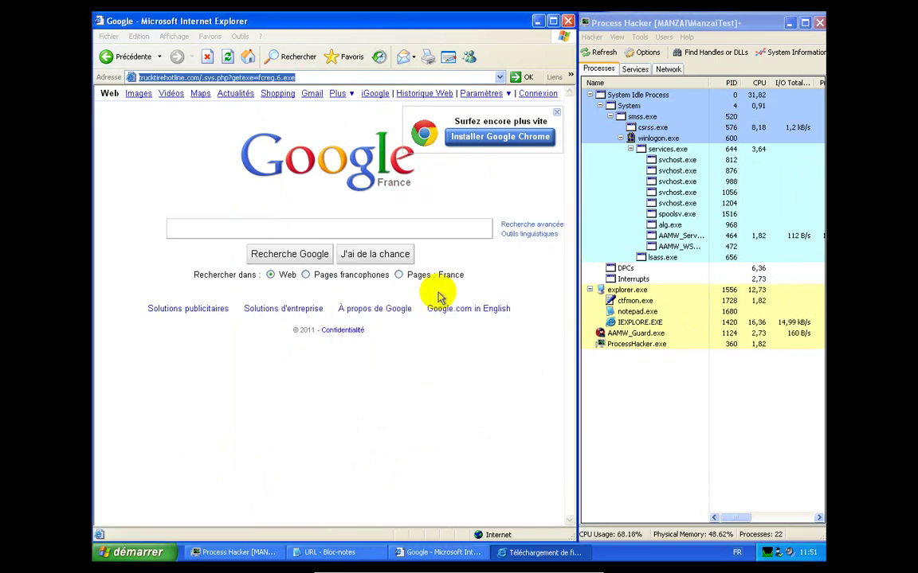
{"action": "left_click", "coordinate": [507, 352]}
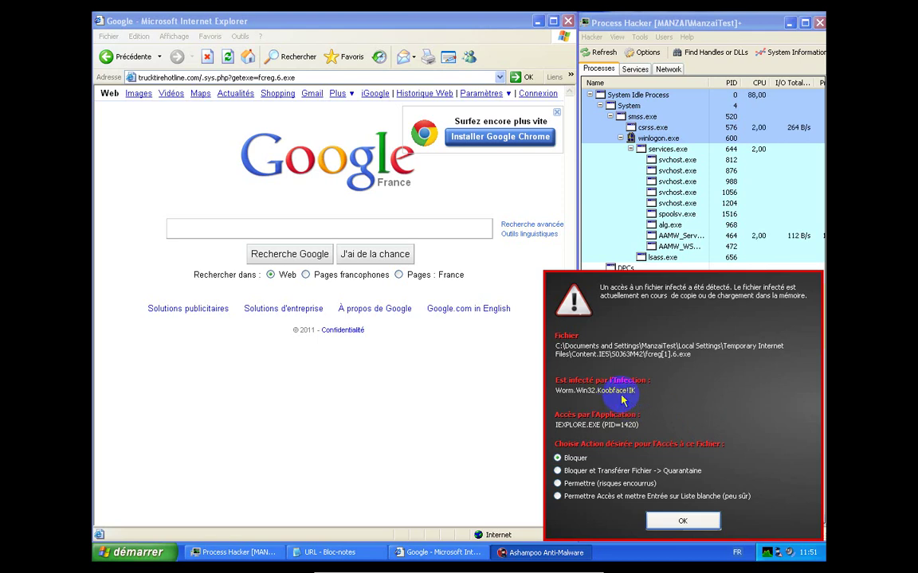
Block the Worm.Win32.Koobface!IK file into quarantine, dismiss the error, and return to the URL list
{"action": "left_click", "coordinate": [611, 471]}
{"action": "left_click", "coordinate": [663, 523]}
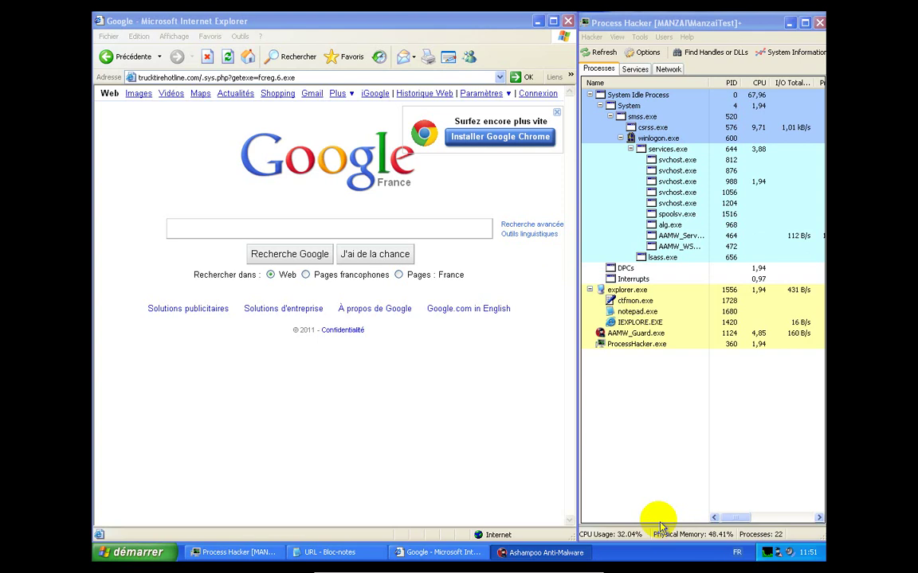
{"action": "left_click", "coordinate": [462, 322]}
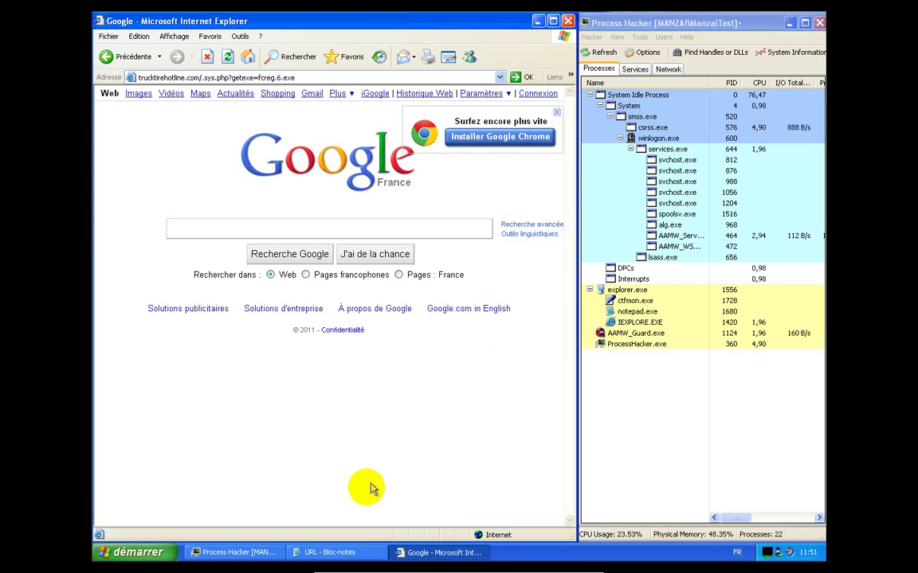
{"action": "left_click", "coordinate": [336, 553]}
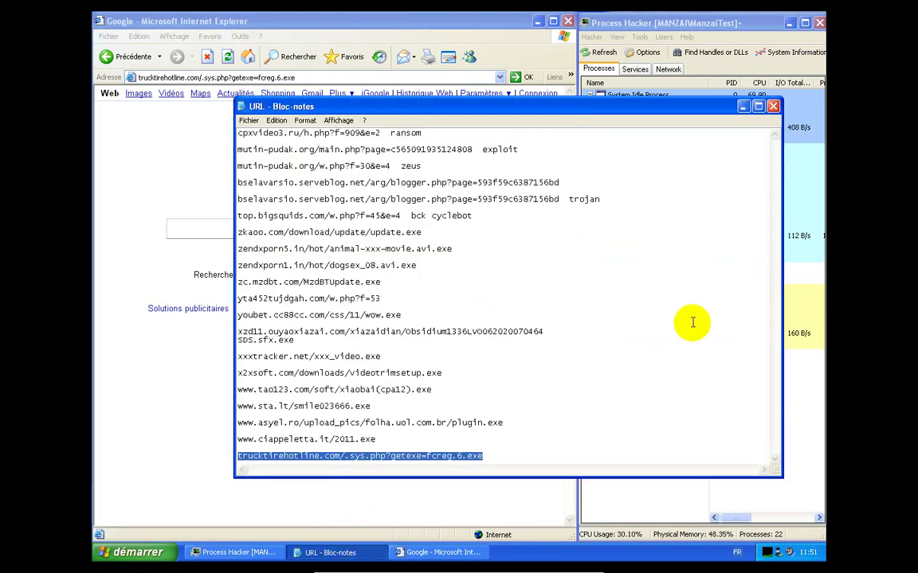
Copy the cpxvideo3.ru about.exe link from Notepad and load it in Internet Explorer
{"action": "left_click_drag", "start_coordinate": [383, 133], "coordinate": [208, 134]}
{"action": "right_click", "coordinate": [253, 134]}
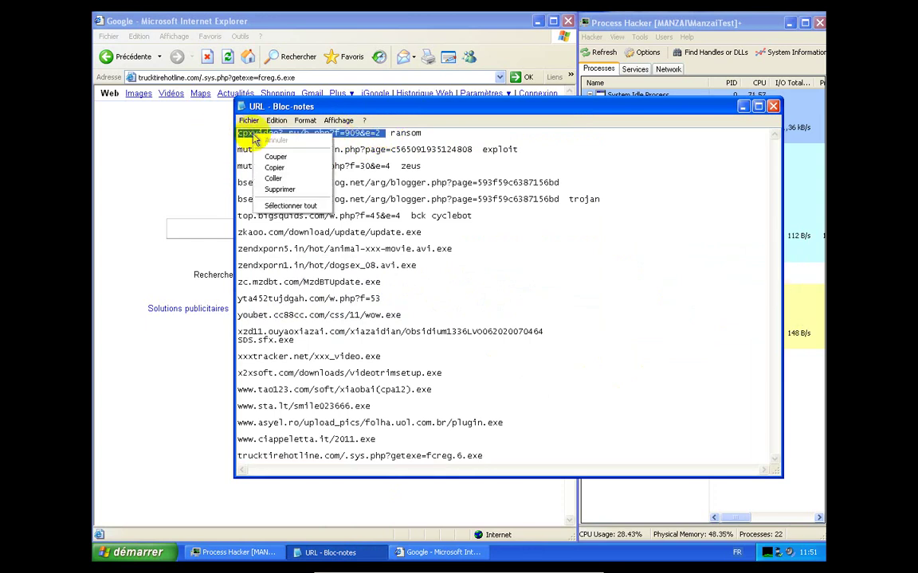
{"action": "left_click", "coordinate": [273, 168]}
{"action": "left_click", "coordinate": [194, 163]}
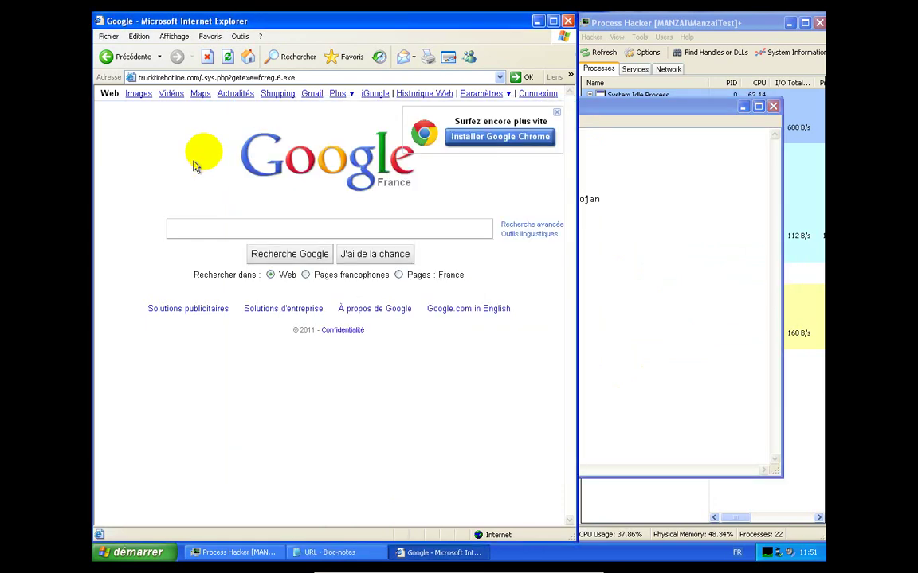
{"action": "left_click", "coordinate": [291, 80]}
{"action": "right_click", "coordinate": [291, 80]}
{"action": "left_click", "coordinate": [310, 120]}
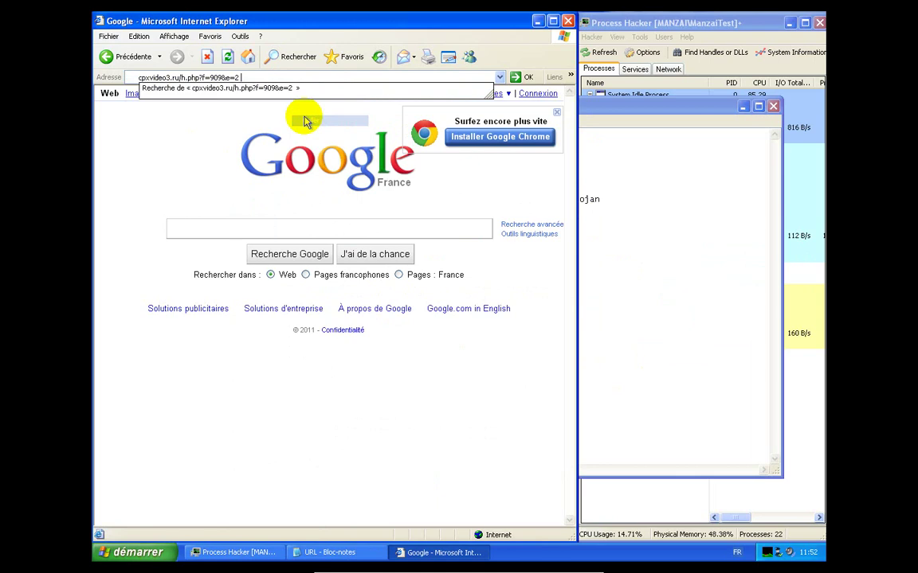
{"action": "key", "text": "Return"}
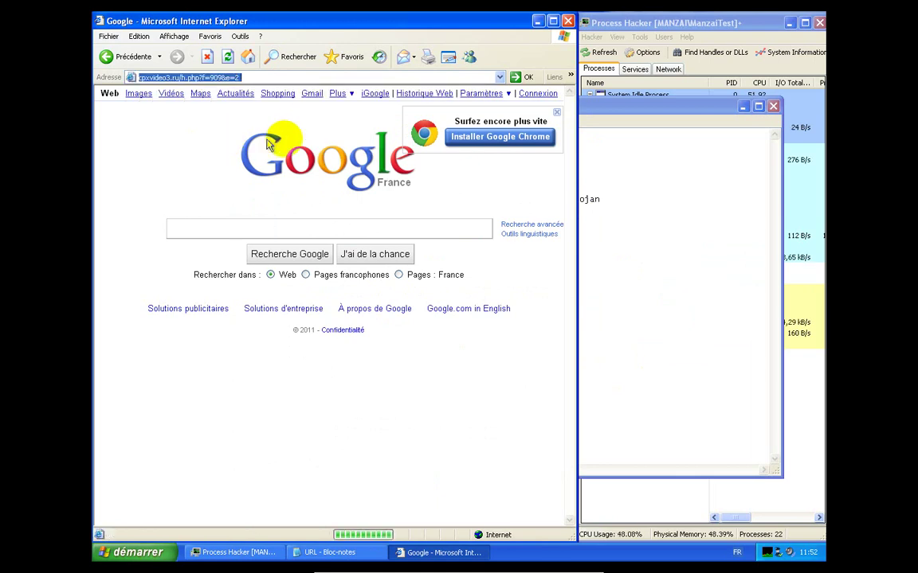
Save about.exe to the desktop, close the finished download, and begin entering cursormania
{"action": "left_click", "coordinate": [741, 107]}
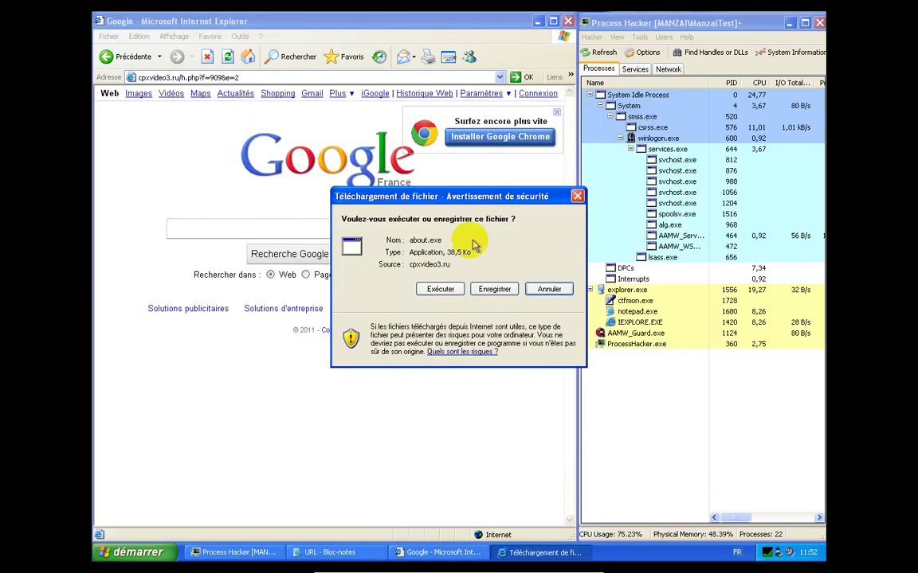
{"action": "left_click", "coordinate": [489, 290]}
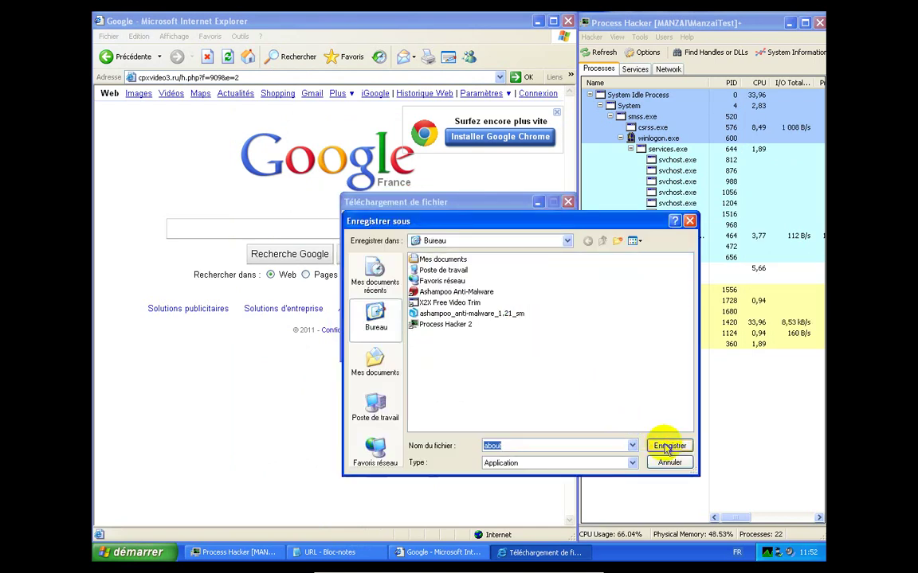
{"action": "left_click", "coordinate": [668, 444]}
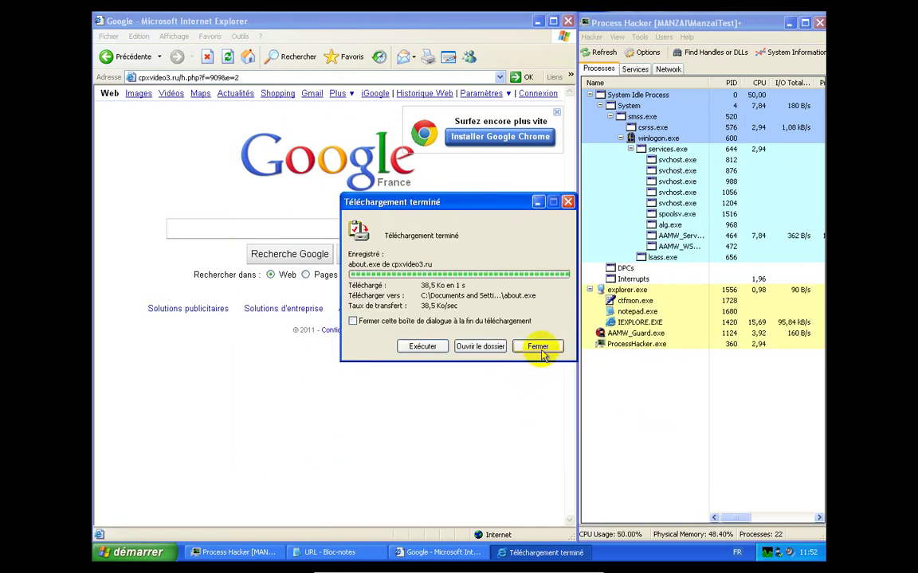
{"action": "left_click", "coordinate": [538, 346]}
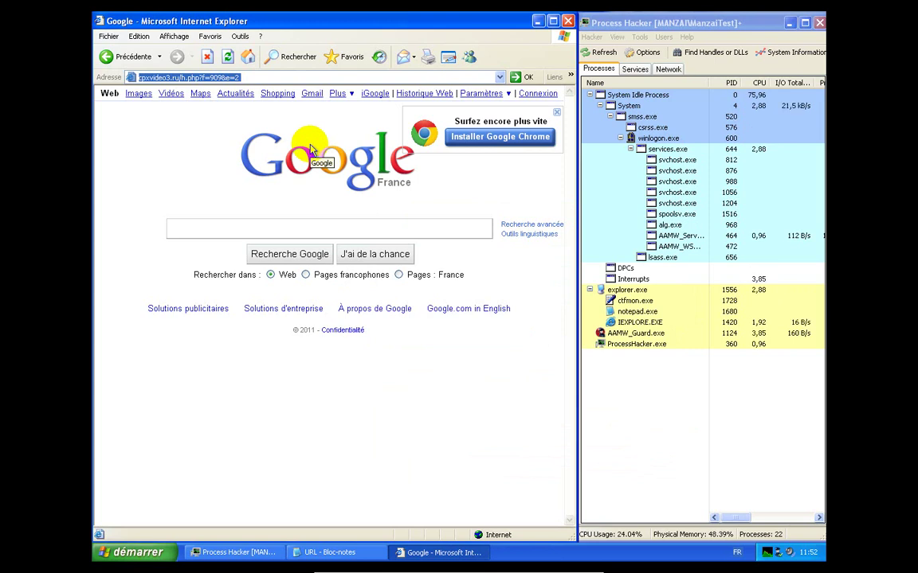
{"action": "type", "text": "cursormania.com"}
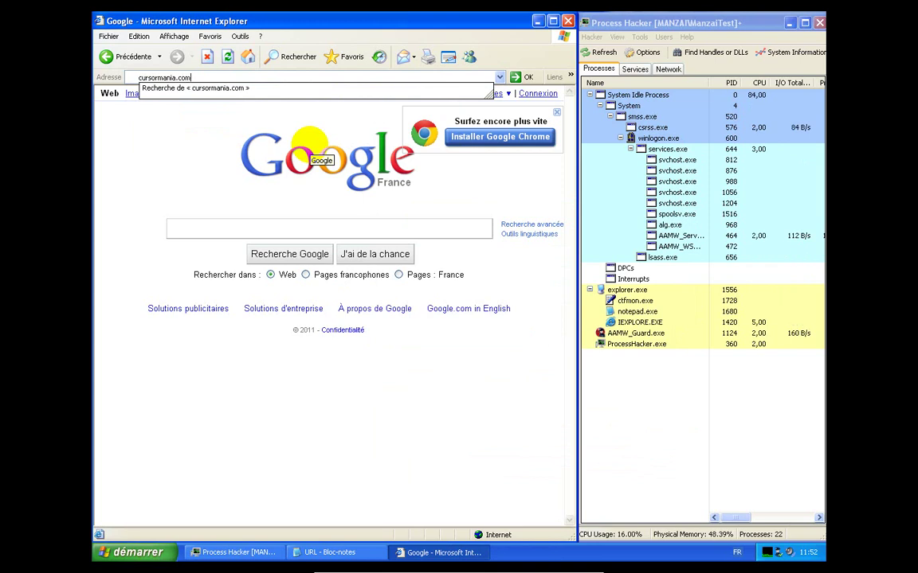
Load cursormania.com and start the Click Here! Free Download of CursorMania.exe
{"action": "key", "text": "Return"}
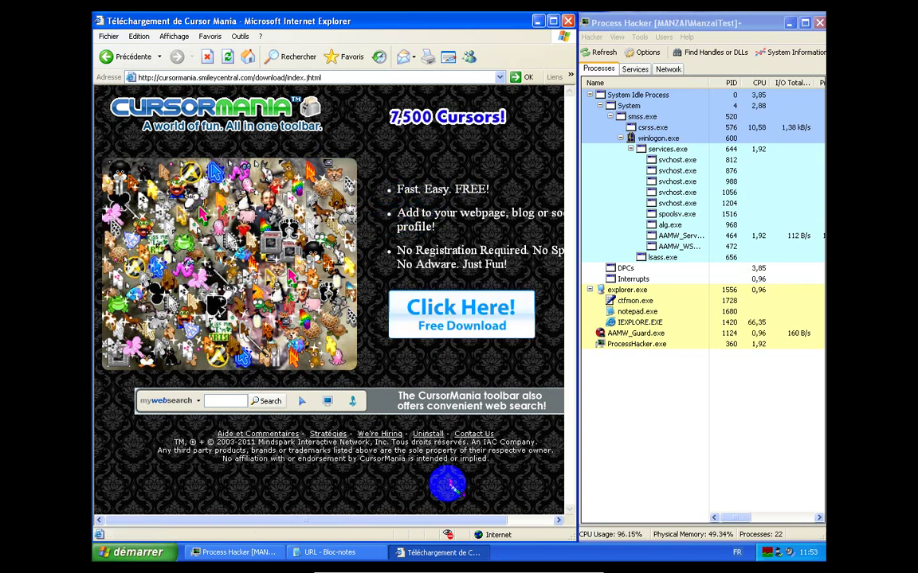
{"action": "left_click_drag", "start_coordinate": [446, 524], "coordinate": [512, 524]}
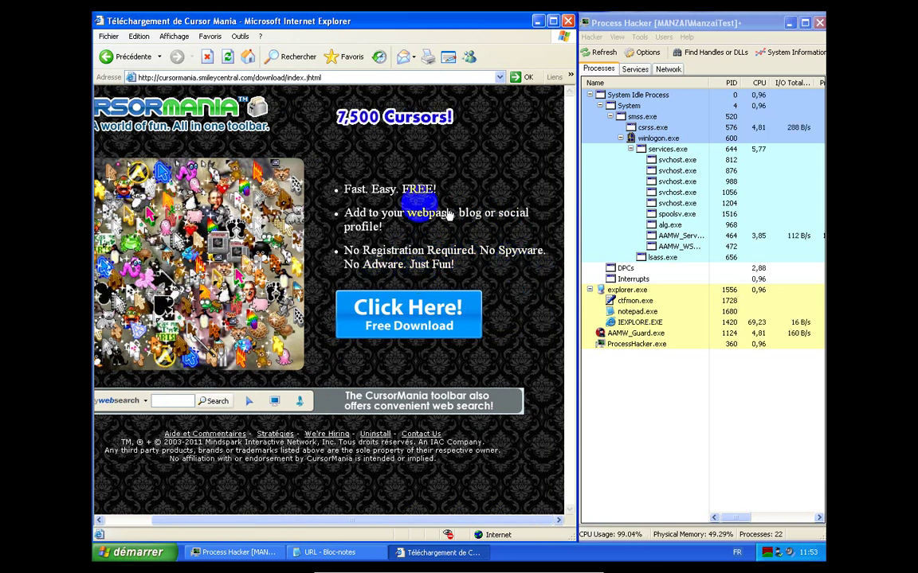
{"action": "left_click", "coordinate": [400, 312]}
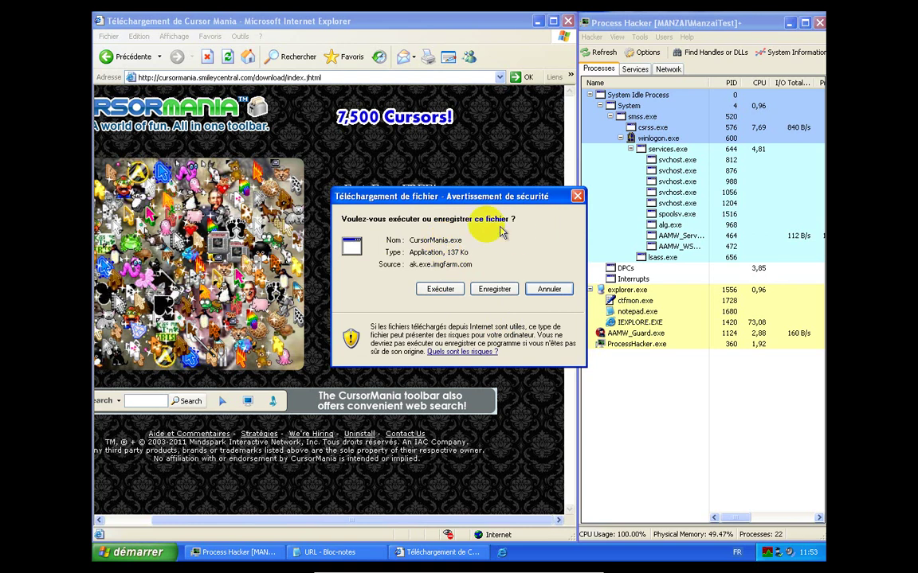
Run CursorMania.exe, untick the MyWebSearch options, and start installing the Cursor Mania toolbar
{"action": "left_click", "coordinate": [448, 293]}
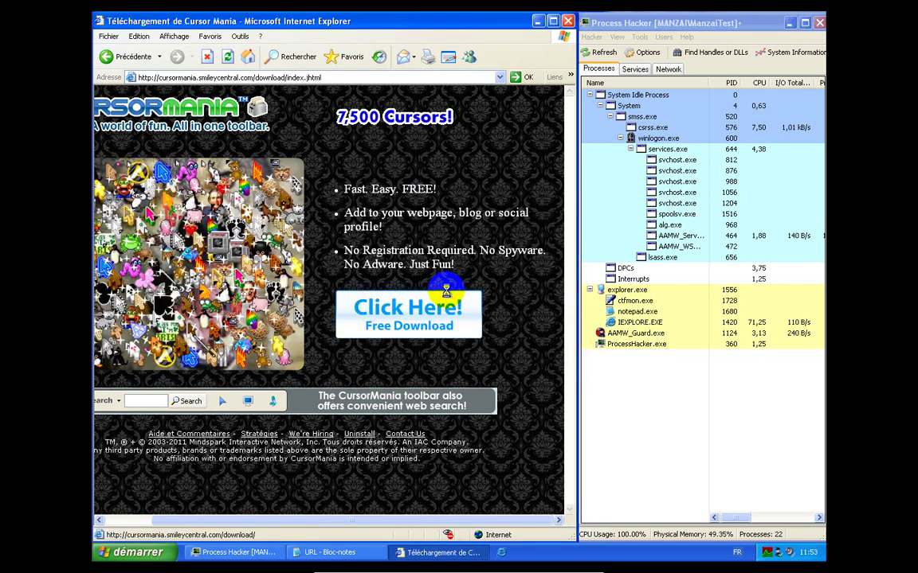
{"action": "left_click", "coordinate": [478, 243]}
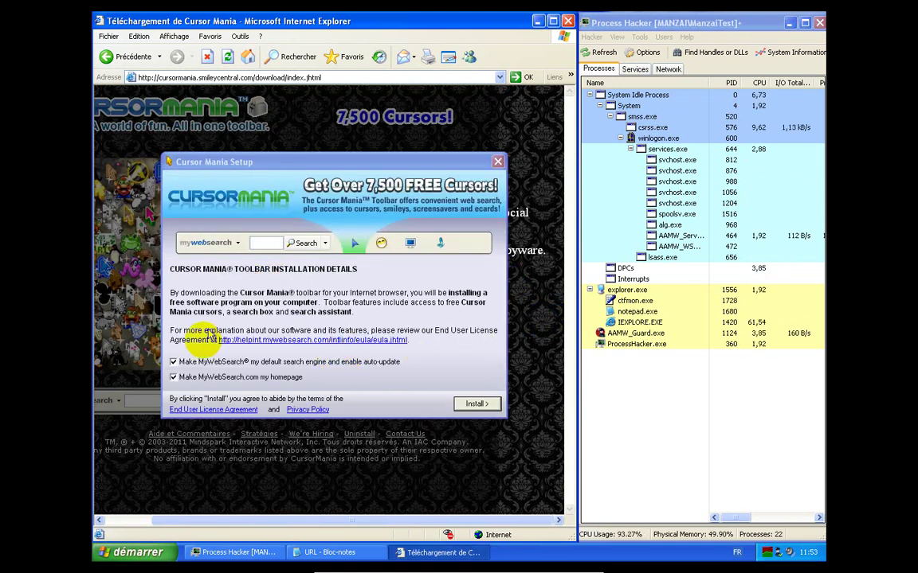
{"action": "left_click", "coordinate": [176, 378]}
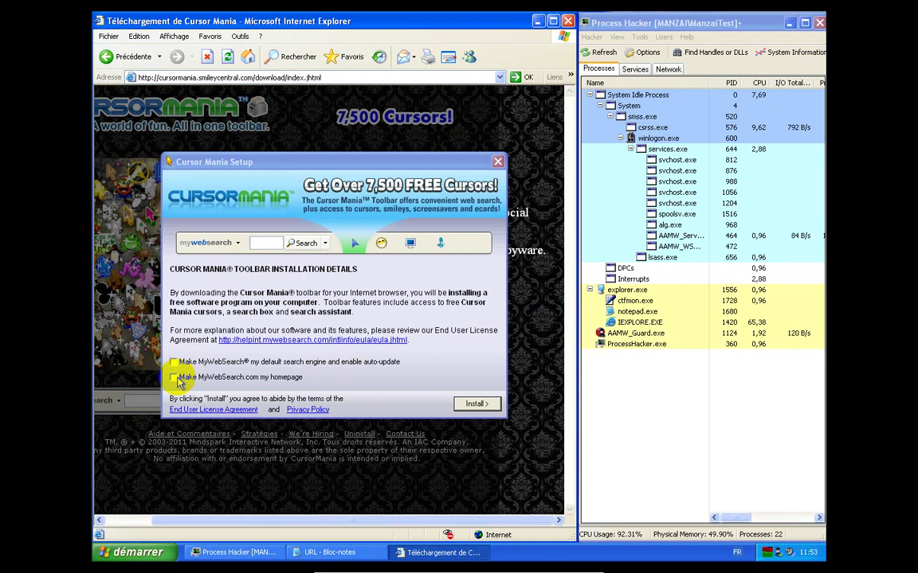
{"action": "left_click", "coordinate": [474, 404]}
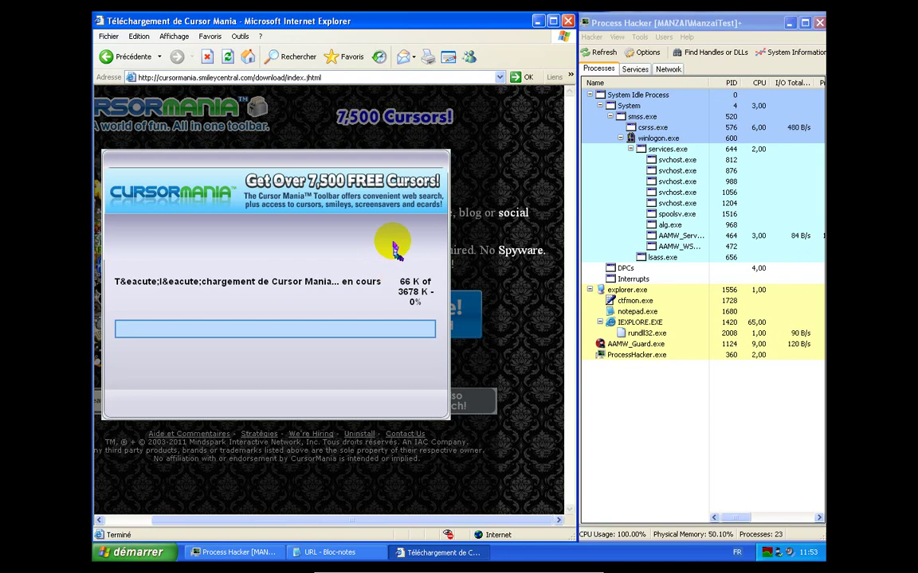
{"action": "left_click", "coordinate": [112, 38]}
Open a second Internet Explorer window and load eorezo.com from its home page
{"action": "mouse_move", "coordinate": [159, 47]}
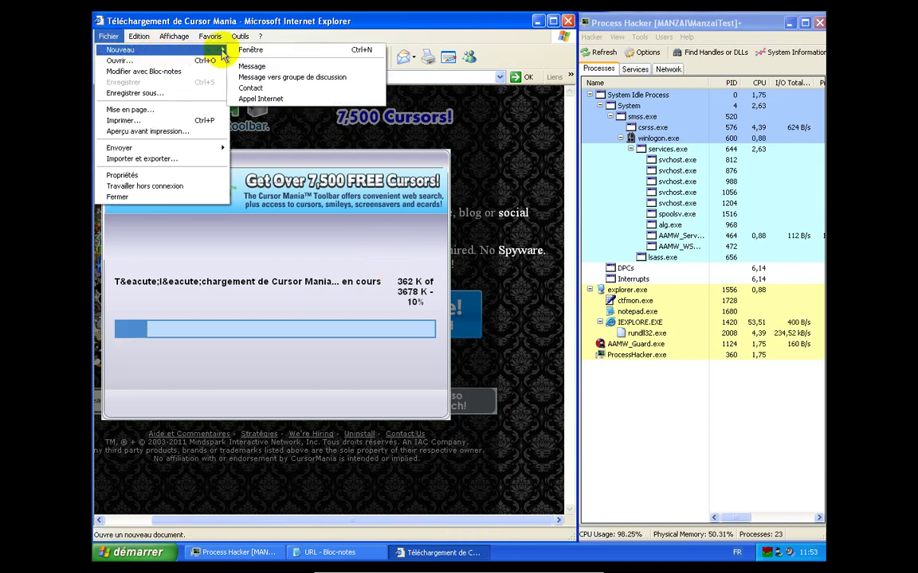
{"action": "left_click", "coordinate": [246, 50]}
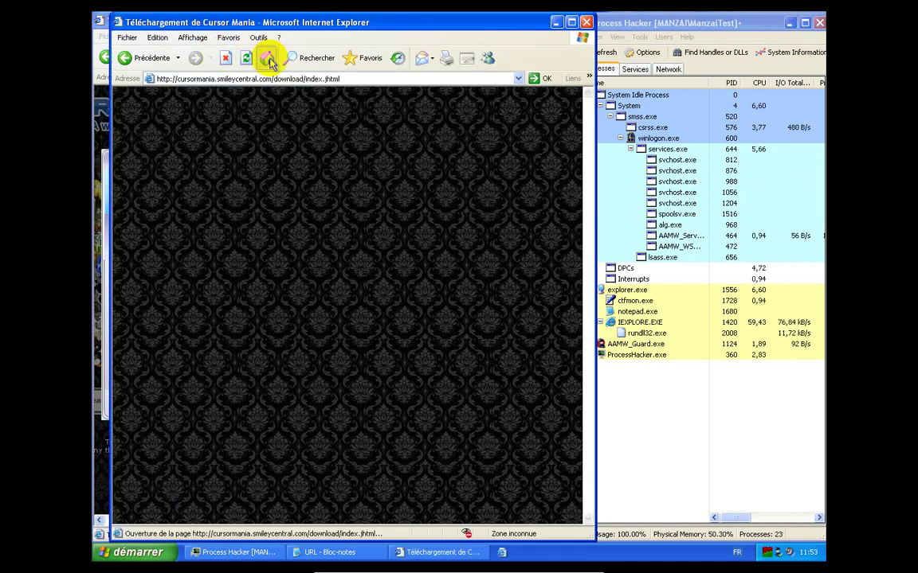
{"action": "left_click", "coordinate": [268, 58]}
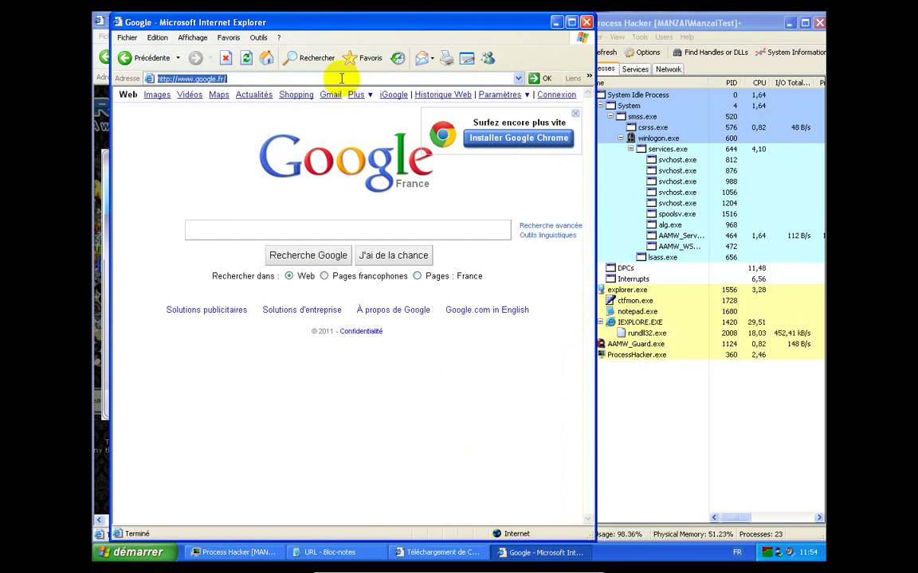
{"action": "type", "text": "eor"}
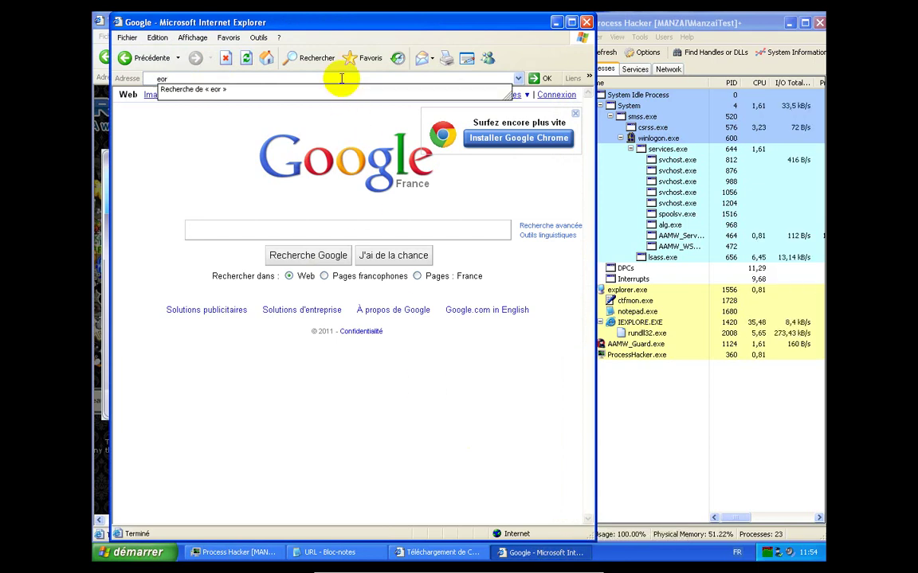
{"action": "type", "text": "ezo"}
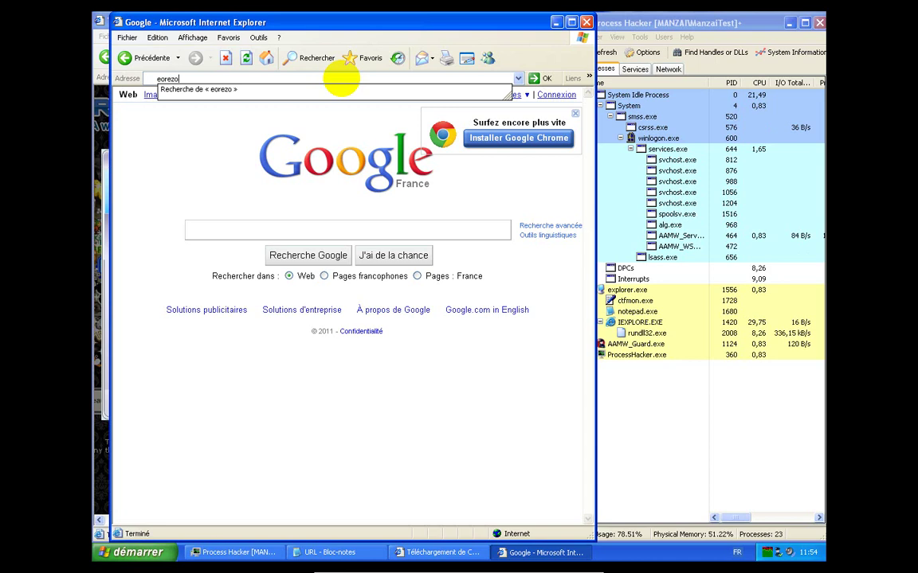
{"action": "type", "text": ".com"}
{"action": "key", "text": "Return"}
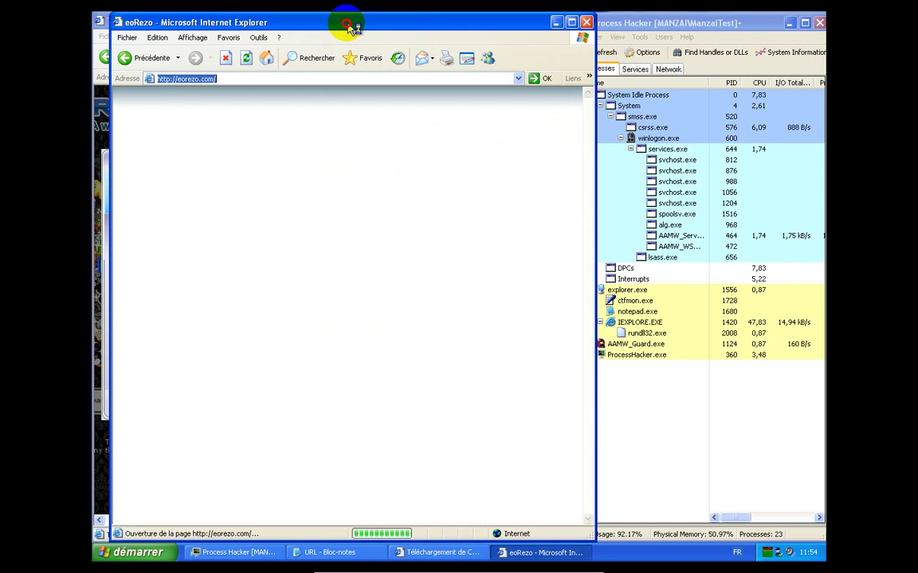
Go to eoRezo's eoSudoku free-download form and choose Monsieur as the title
{"action": "left_click_drag", "start_coordinate": [355, 28], "coordinate": [345, 27]}
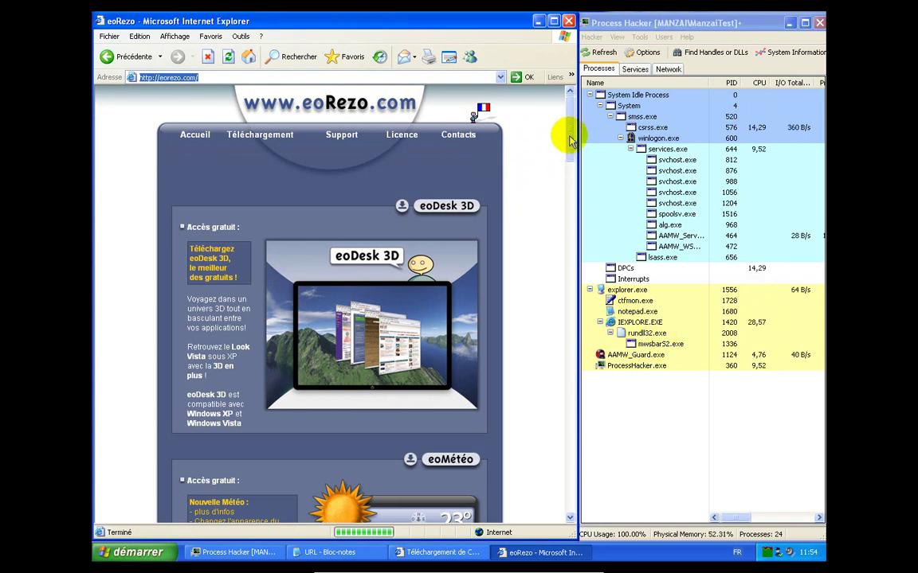
{"action": "left_click_drag", "start_coordinate": [569, 127], "coordinate": [564, 276]}
{"action": "left_click", "coordinate": [408, 142]}
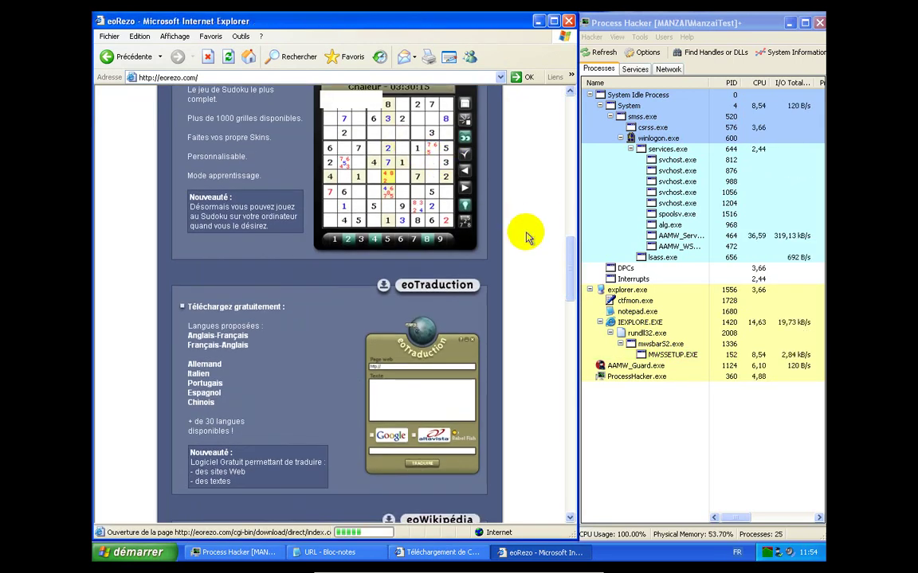
{"action": "left_click", "coordinate": [430, 245]}
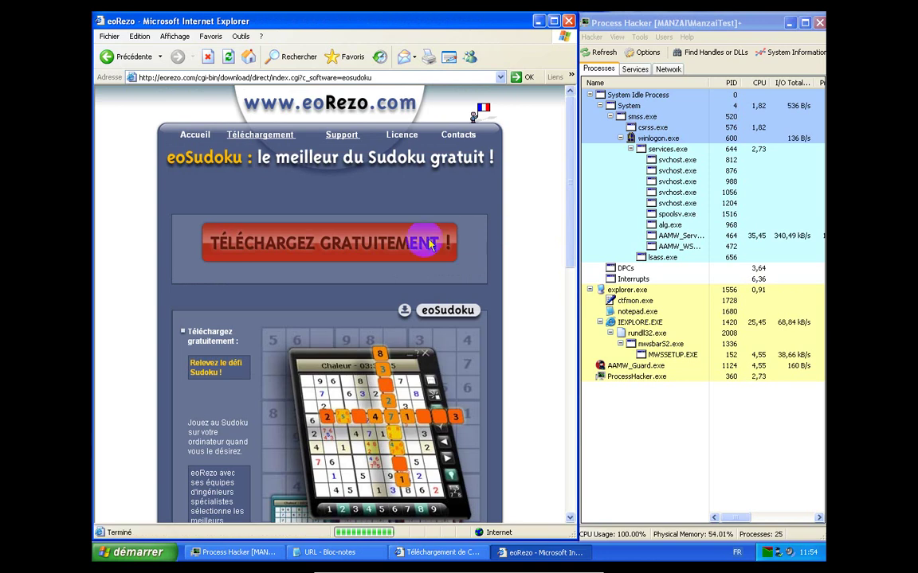
{"action": "left_click", "coordinate": [361, 244]}
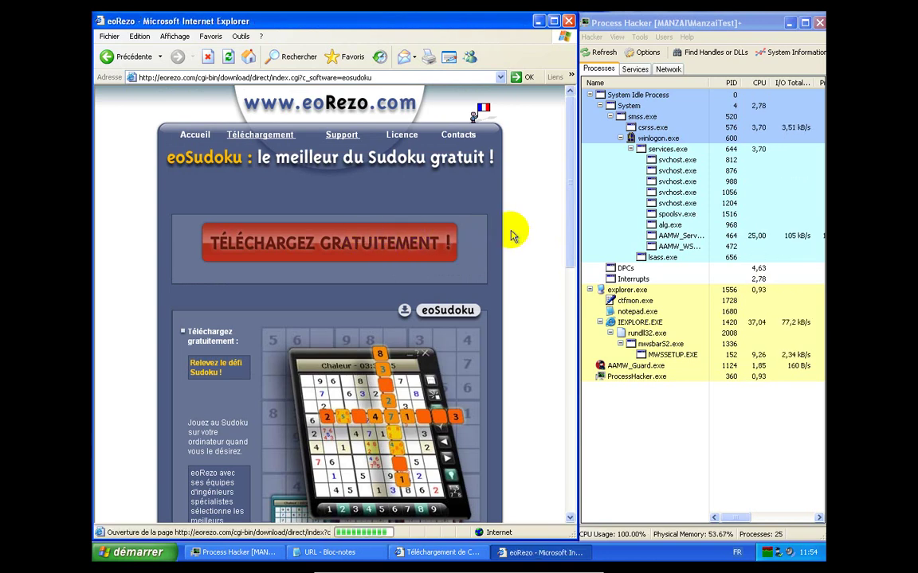
{"action": "left_click", "coordinate": [665, 365]}
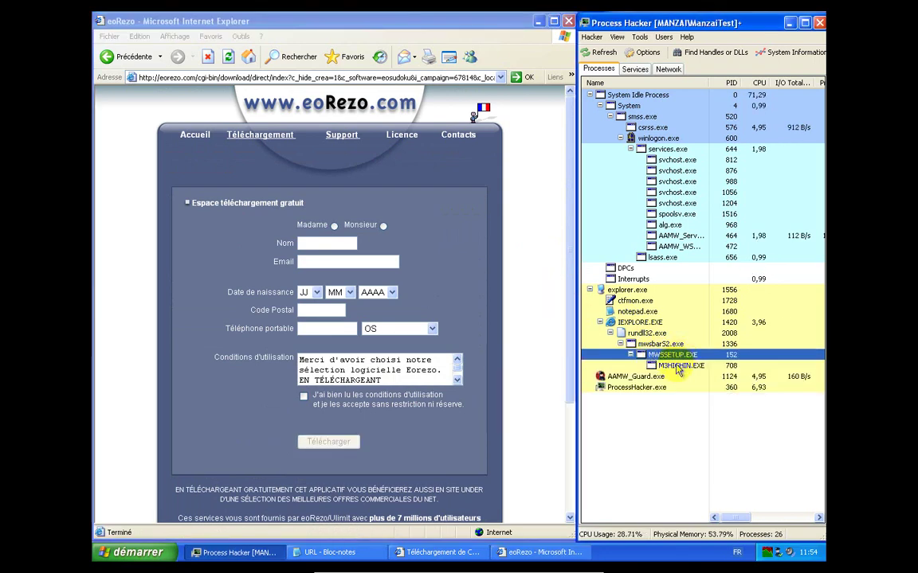
{"action": "left_click", "coordinate": [383, 226]}
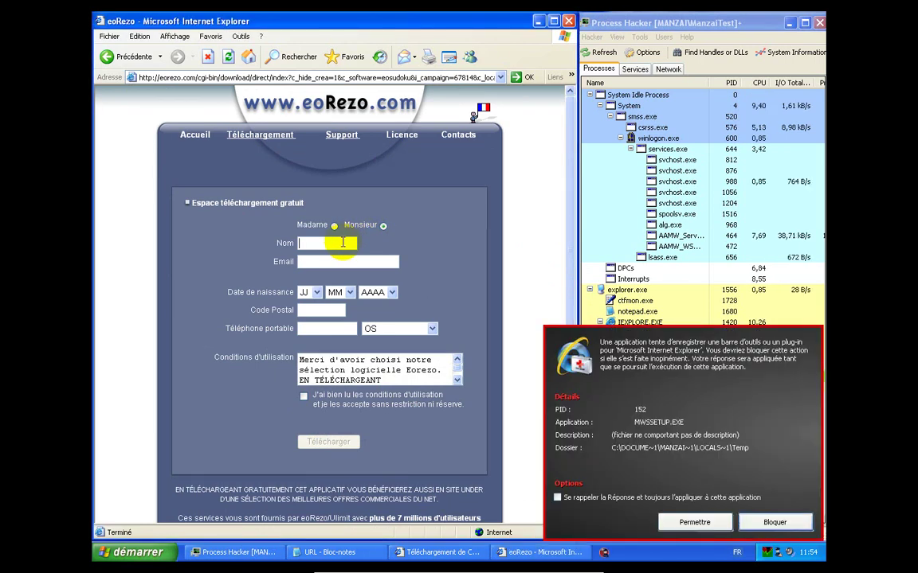
Block MWSSETUP.EXE's toolbar installation and select the remaining M3HIGHIN.EXE process in Process Hacker
{"action": "left_click", "coordinate": [344, 243]}
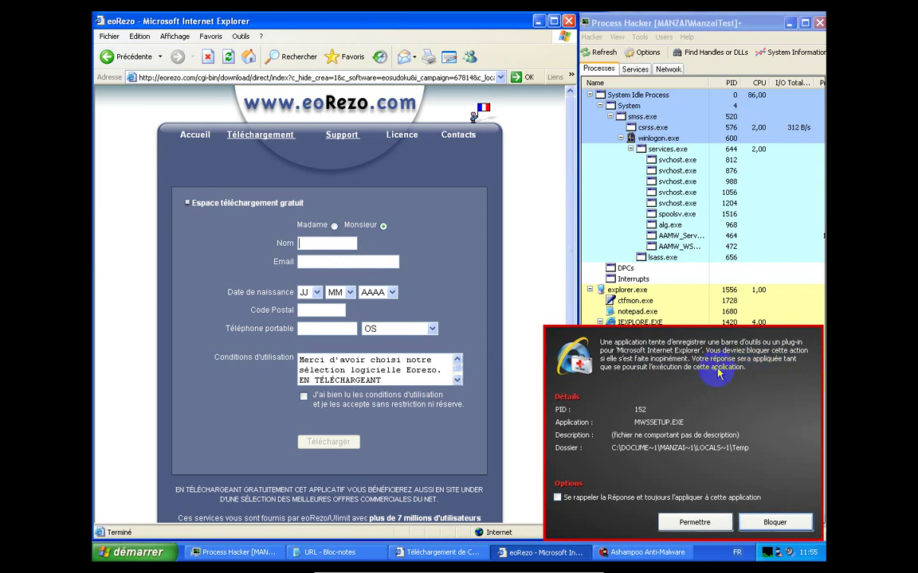
{"action": "left_click", "coordinate": [773, 522]}
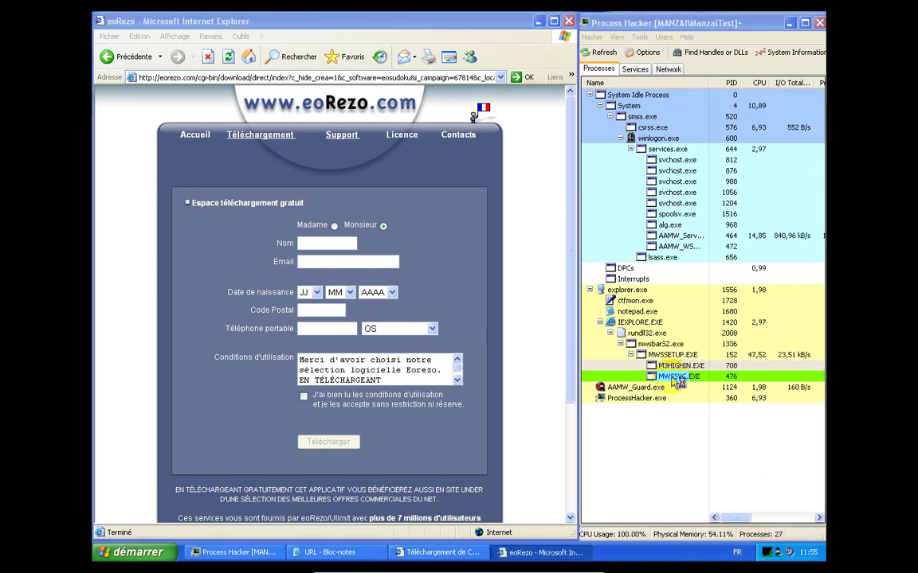
{"action": "left_click", "coordinate": [674, 430]}
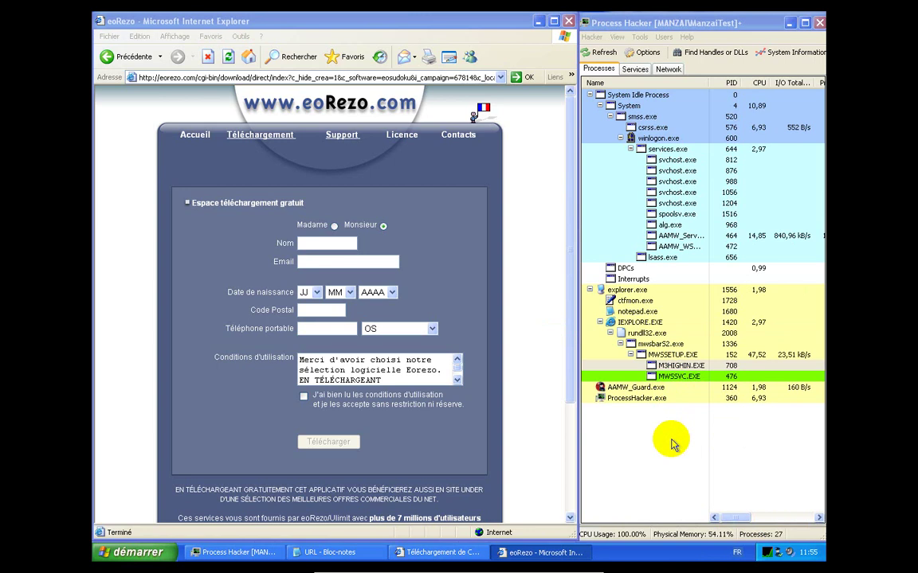
{"action": "left_click", "coordinate": [671, 366]}
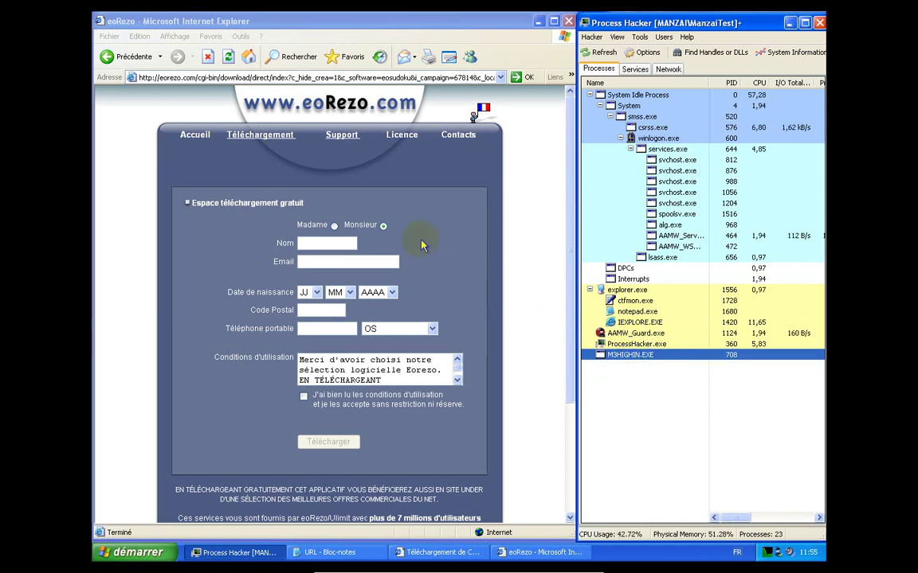
{"action": "left_click", "coordinate": [421, 240]}
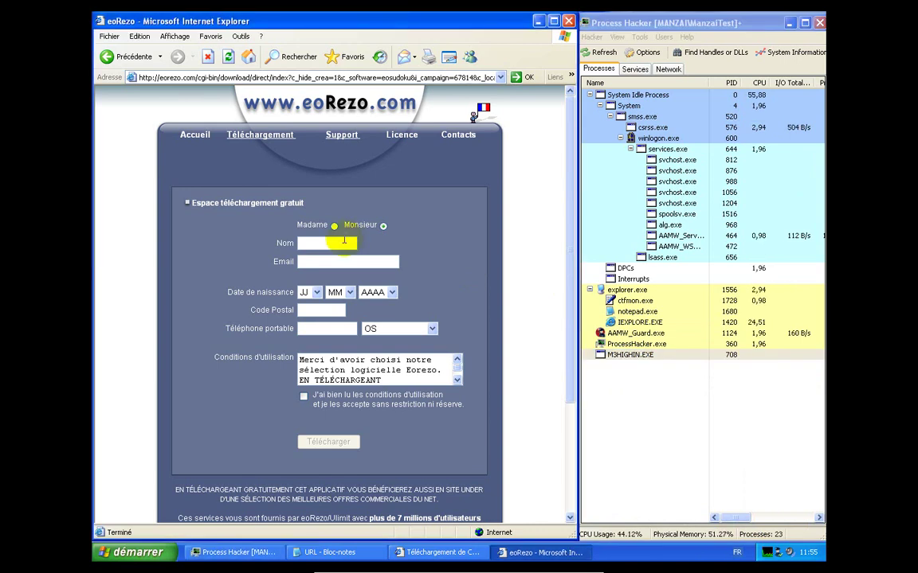
{"action": "left_click", "coordinate": [344, 242]}
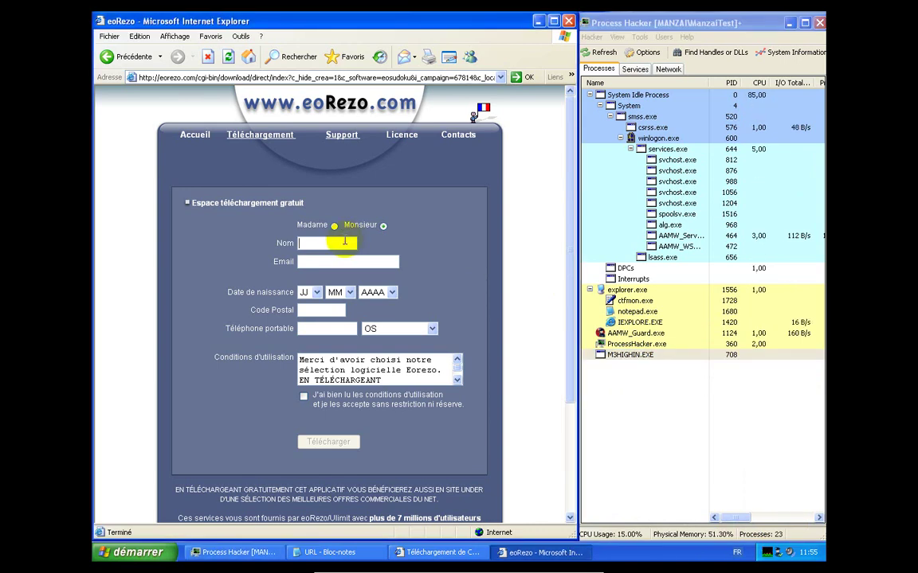
{"action": "type", "text": "Manzai"}
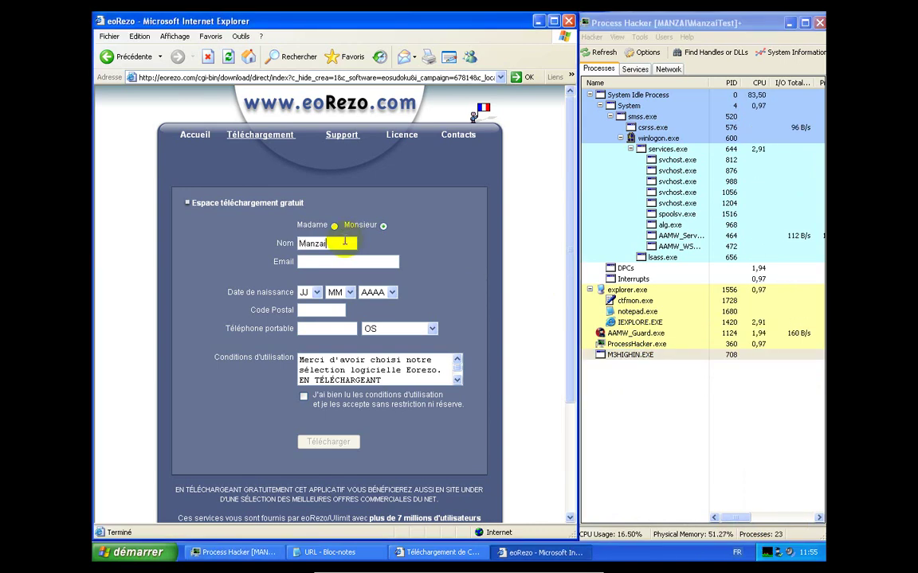
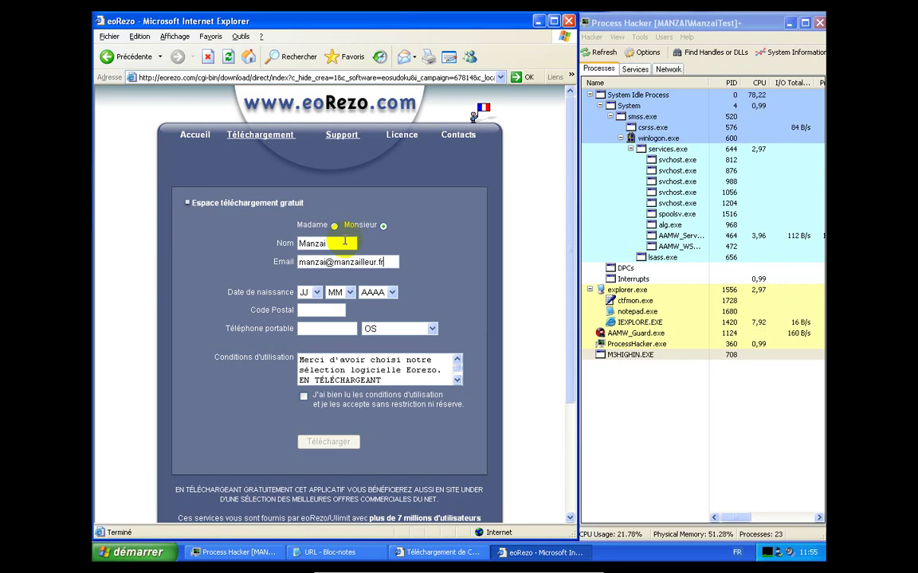
{"action": "left_click", "coordinate": [306, 292]}
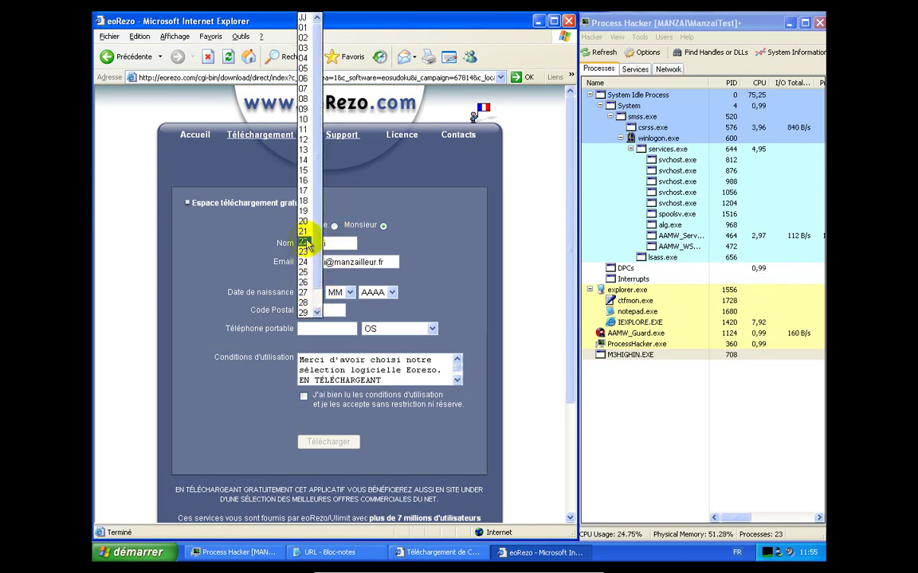
{"action": "left_click", "coordinate": [303, 241]}
{"action": "left_click", "coordinate": [350, 292]}
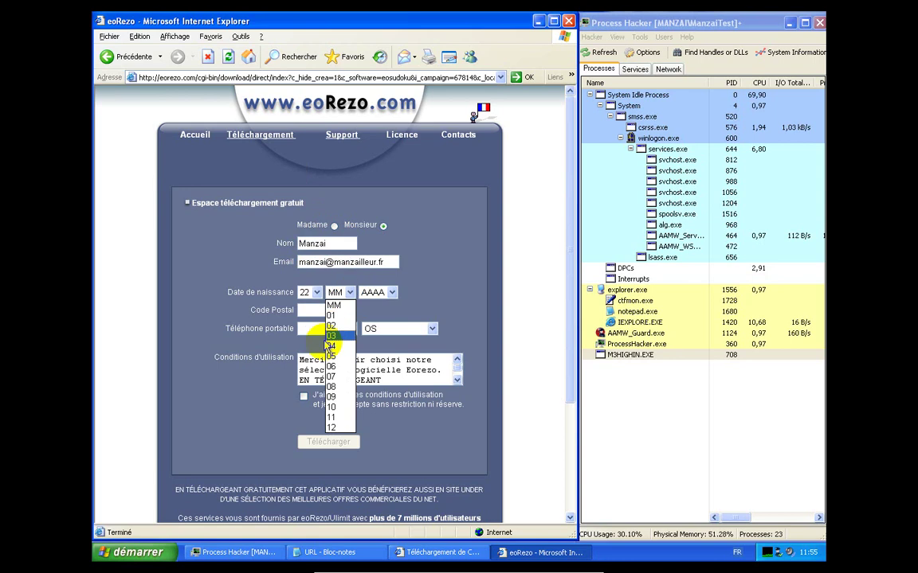
{"action": "left_click", "coordinate": [334, 378]}
{"action": "left_click", "coordinate": [390, 292]}
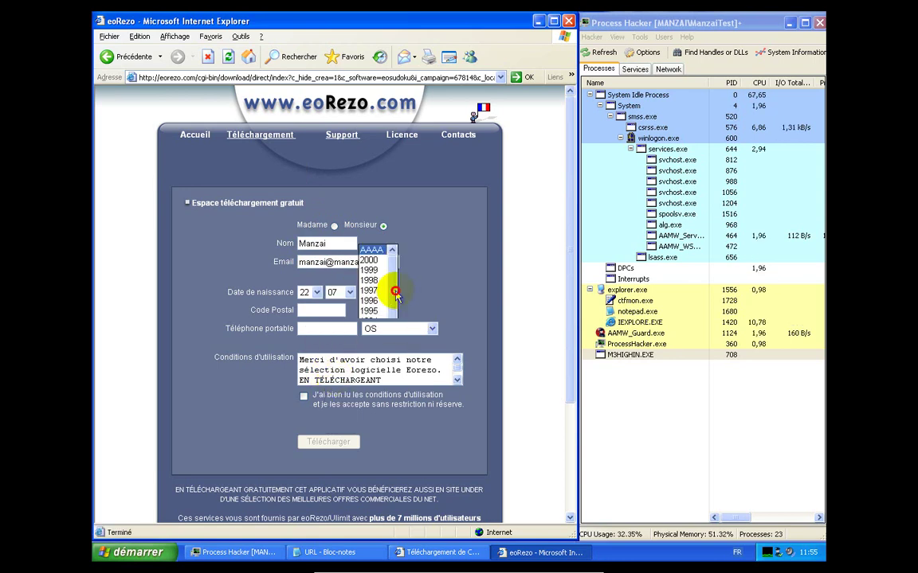
{"action": "scroll", "coordinate": [371, 268], "scroll_direction": "down", "scroll_amount": 8}
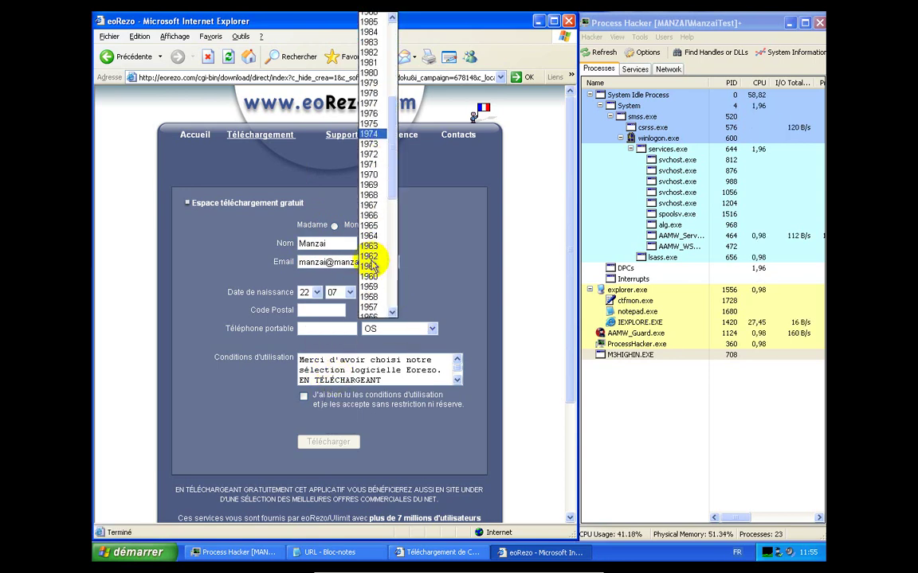
{"action": "left_click", "coordinate": [368, 261]}
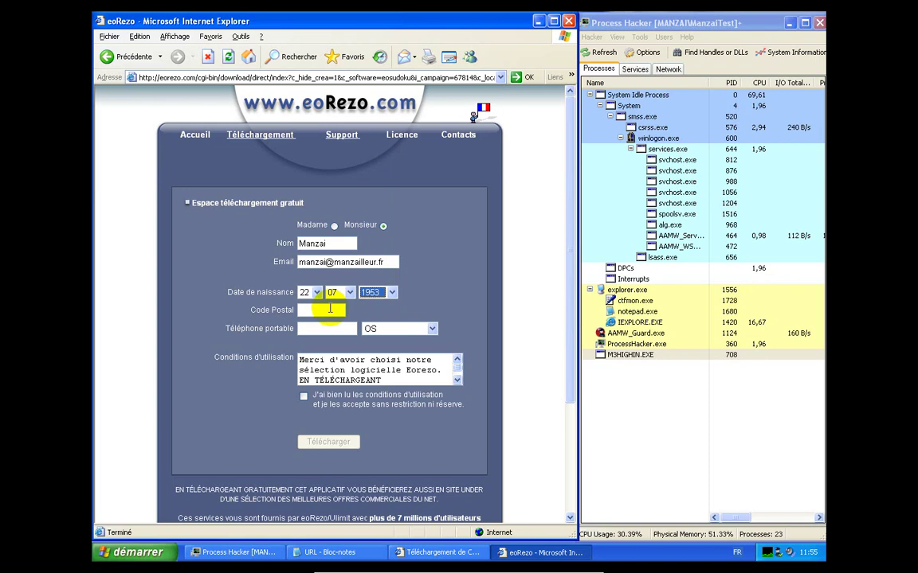
Fill in the postal code and mobile number, choose Symbian, accept the terms, and submit
{"action": "left_click", "coordinate": [329, 309]}
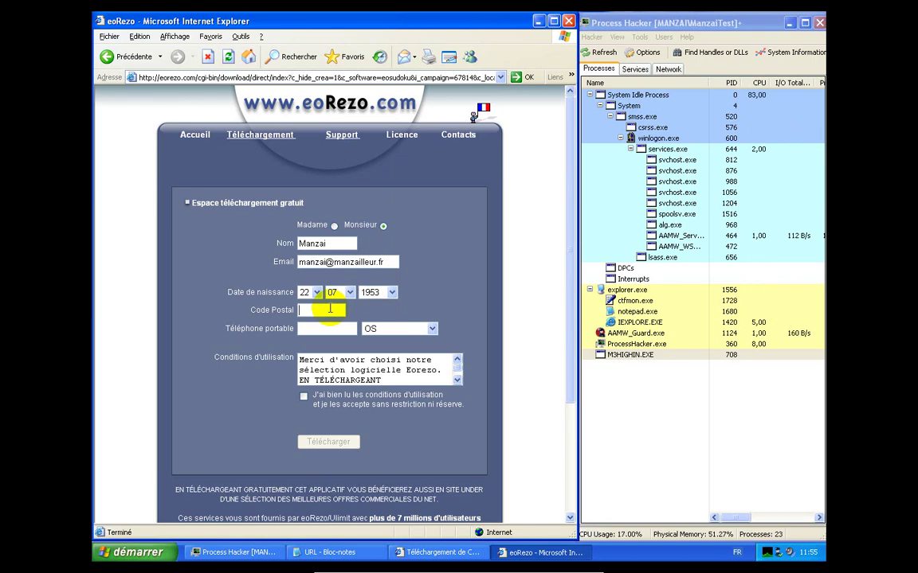
{"action": "type", "text": "54237"}
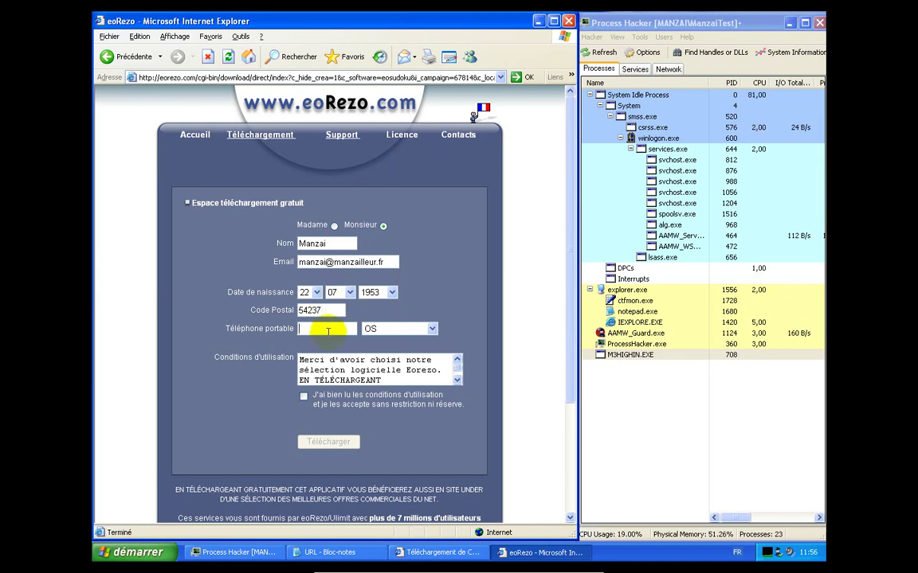
{"action": "left_click", "coordinate": [327, 331]}
{"action": "type", "text": "076534"}
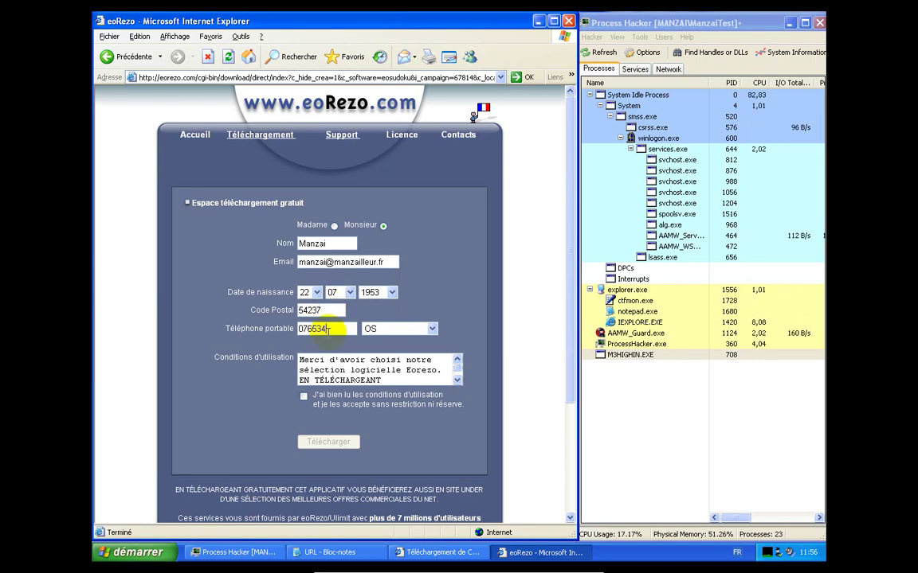
{"action": "type", "text": "33"}
{"action": "left_click", "coordinate": [372, 330]}
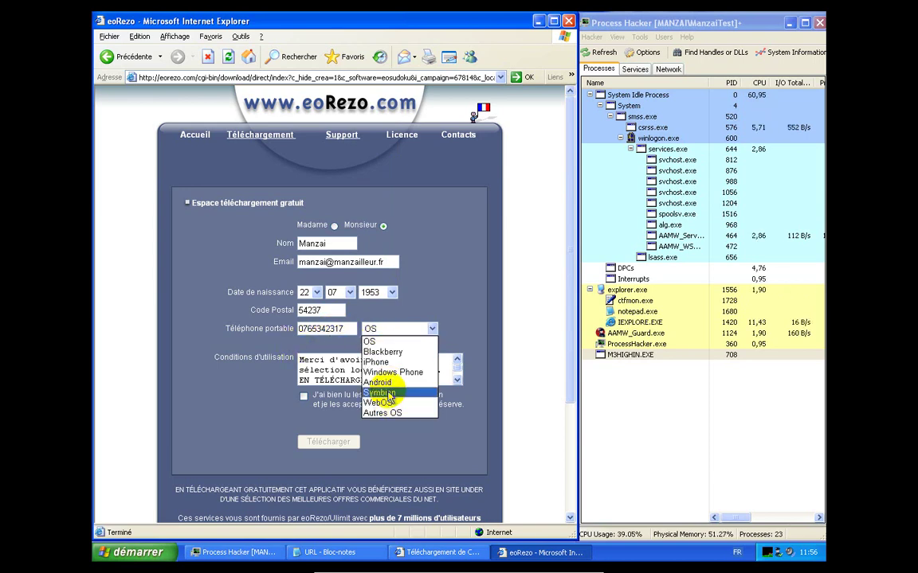
{"action": "left_click", "coordinate": [389, 394]}
{"action": "left_click", "coordinate": [302, 396]}
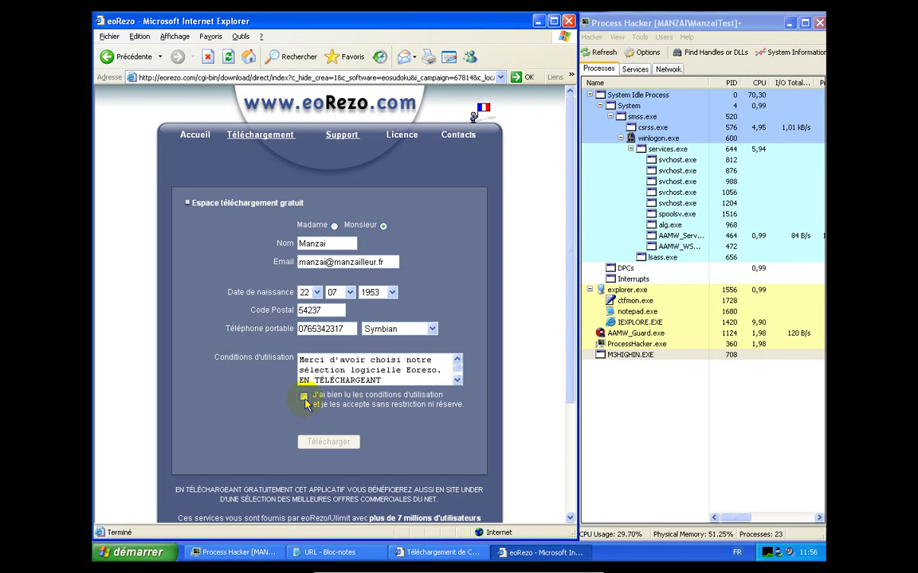
{"action": "left_click", "coordinate": [327, 443]}
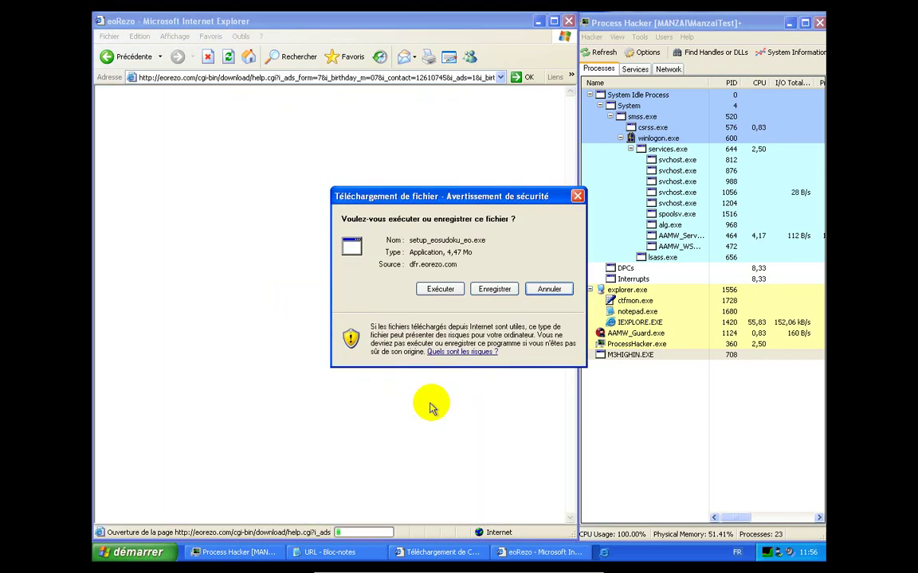
Run setup_eosudoku_eo.exe and keep Français as the installer language
{"action": "left_click", "coordinate": [440, 288]}
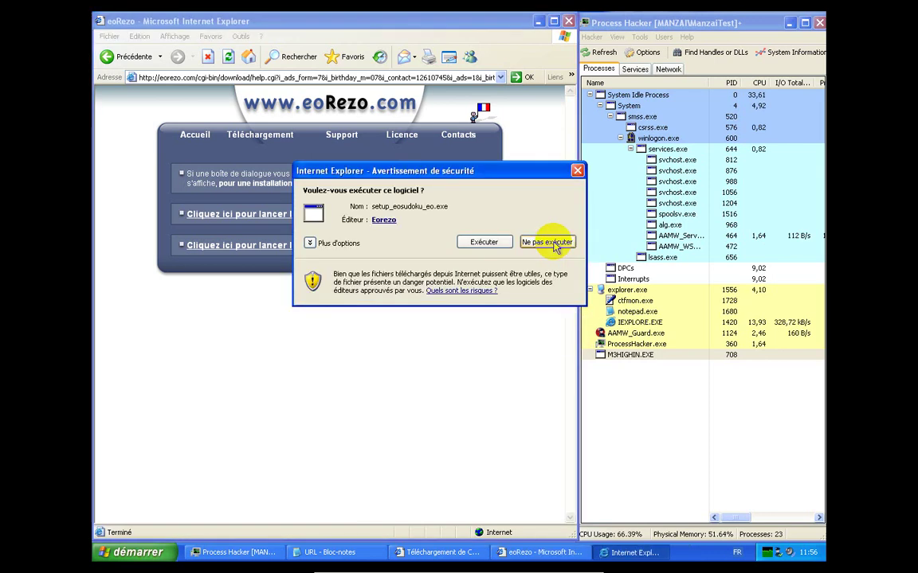
{"action": "left_click", "coordinate": [483, 242]}
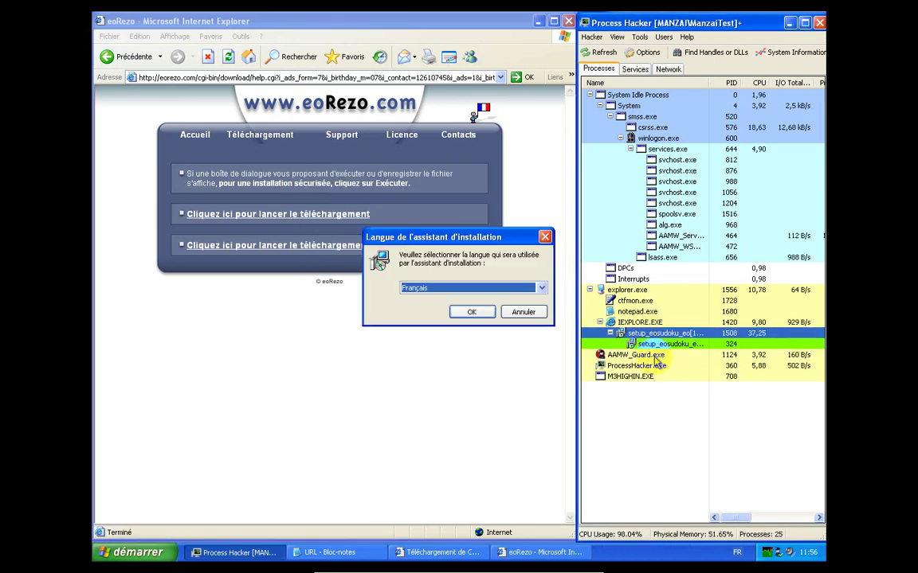
{"action": "left_click", "coordinate": [473, 313]}
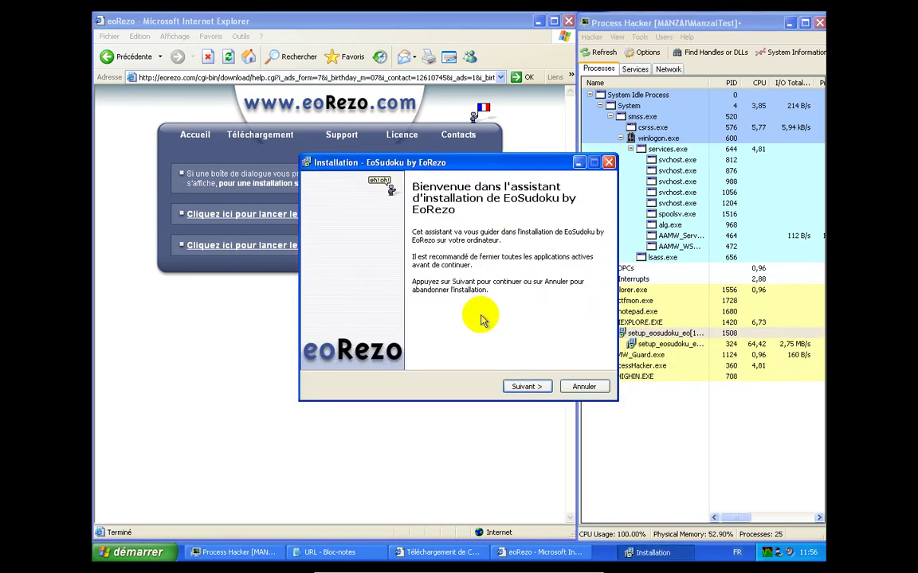
Accept the licence, install EoSudoku, and acknowledge the close-browsers message
{"action": "left_click", "coordinate": [527, 387]}
{"action": "left_click", "coordinate": [434, 347]}
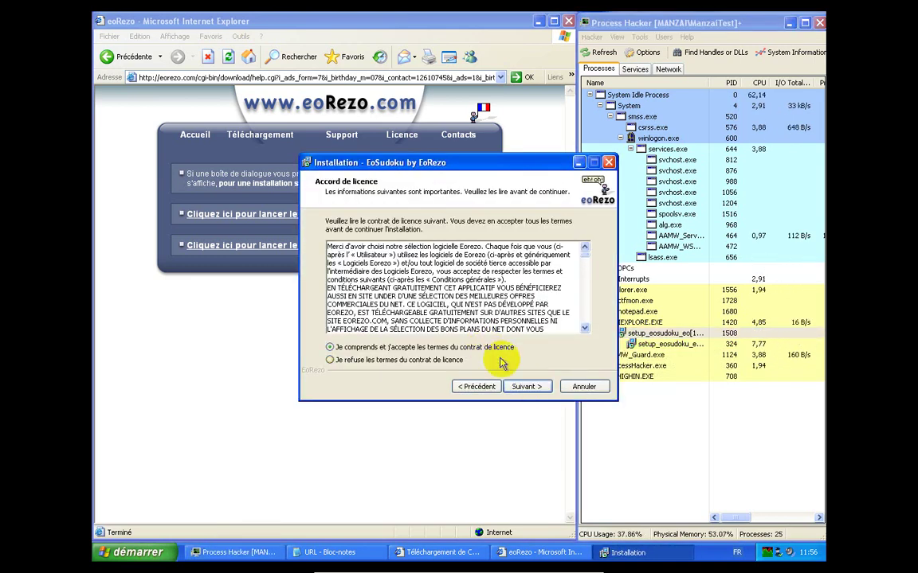
{"action": "left_click", "coordinate": [527, 387]}
{"action": "left_click", "coordinate": [527, 387]}
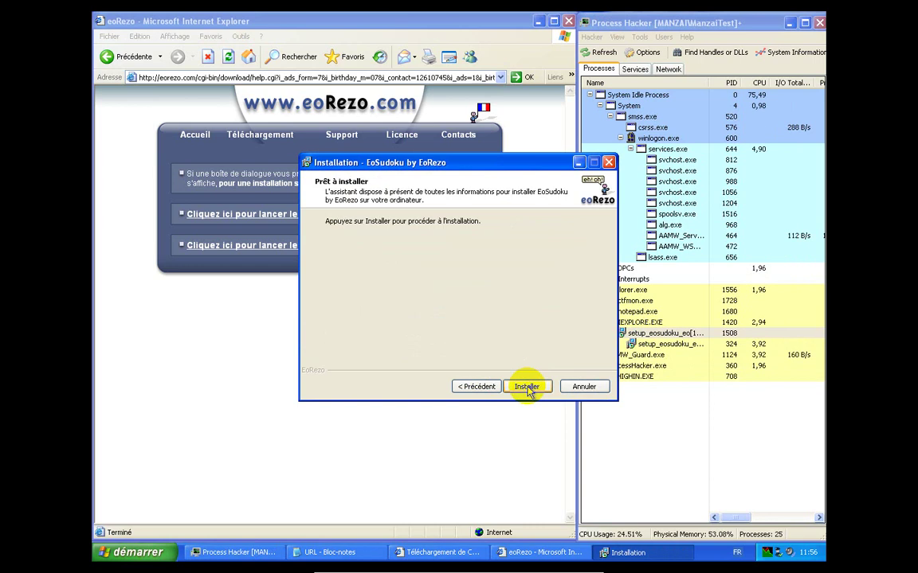
{"action": "left_click", "coordinate": [528, 387]}
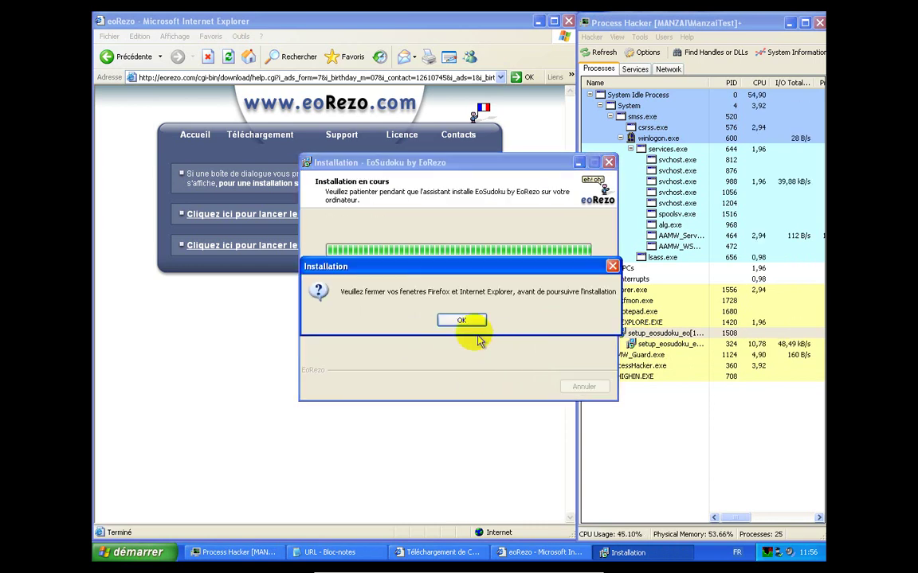
{"action": "left_click", "coordinate": [465, 323]}
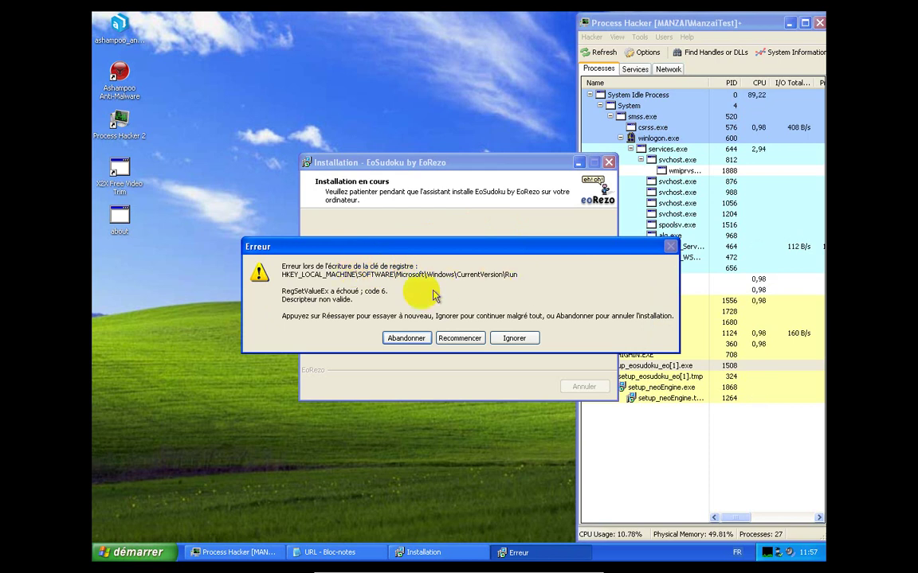
Ignore the CurrentVersion\Run registry write error so the EoSudoku installation continues
{"action": "left_click", "coordinate": [510, 339]}
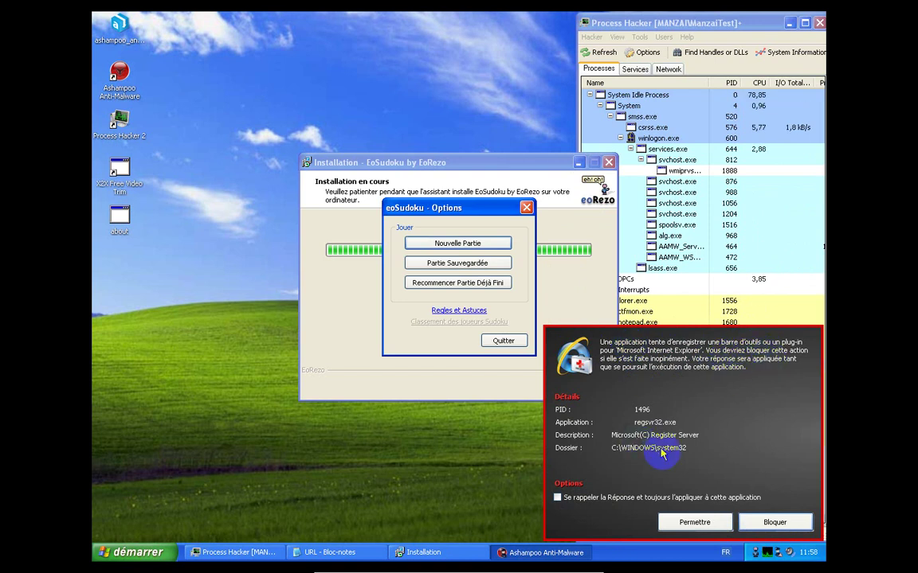
Block the Internet Explorer toolbar registration and skip the EoRezoBHO.dll registration error
{"action": "left_click", "coordinate": [776, 521]}
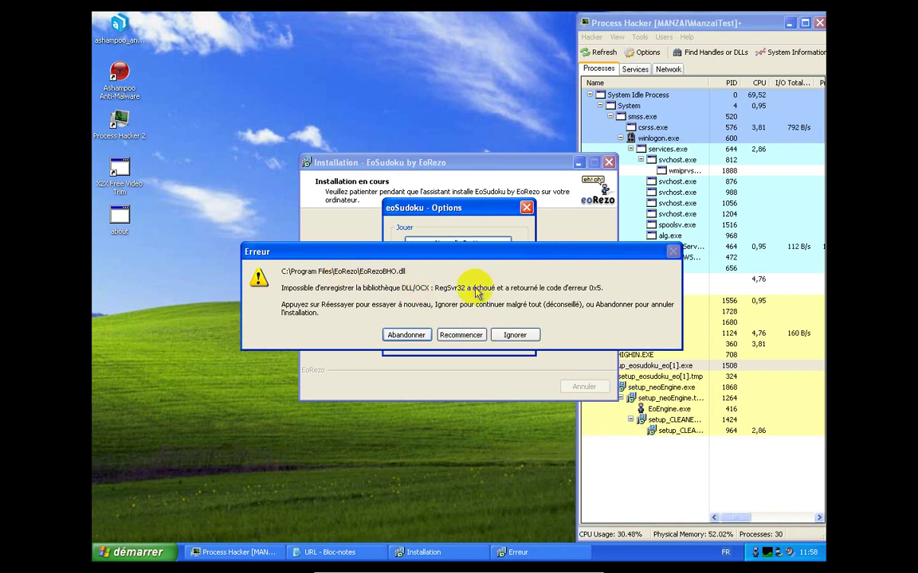
{"action": "left_click", "coordinate": [514, 336]}
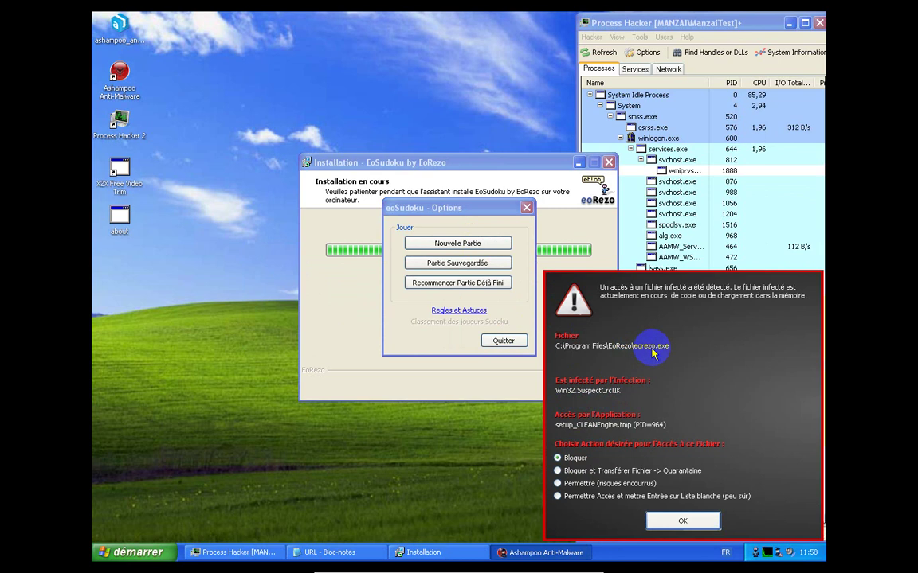
Quarantine eorezo.exe with 'Bloquer et Transférer Fichier -> Quarantaine' and dismiss the installation error
{"action": "left_click", "coordinate": [601, 471]}
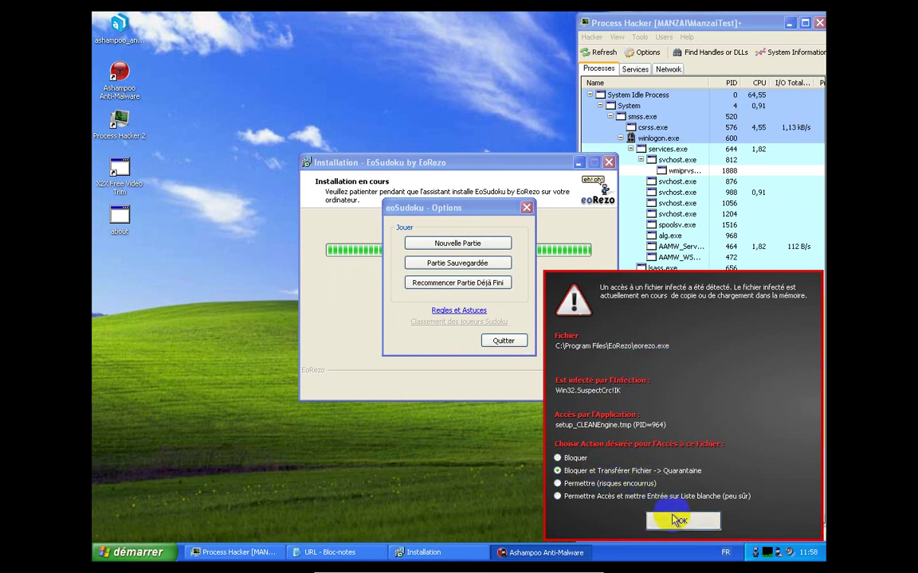
{"action": "left_click", "coordinate": [680, 520]}
{"action": "left_click", "coordinate": [460, 331]}
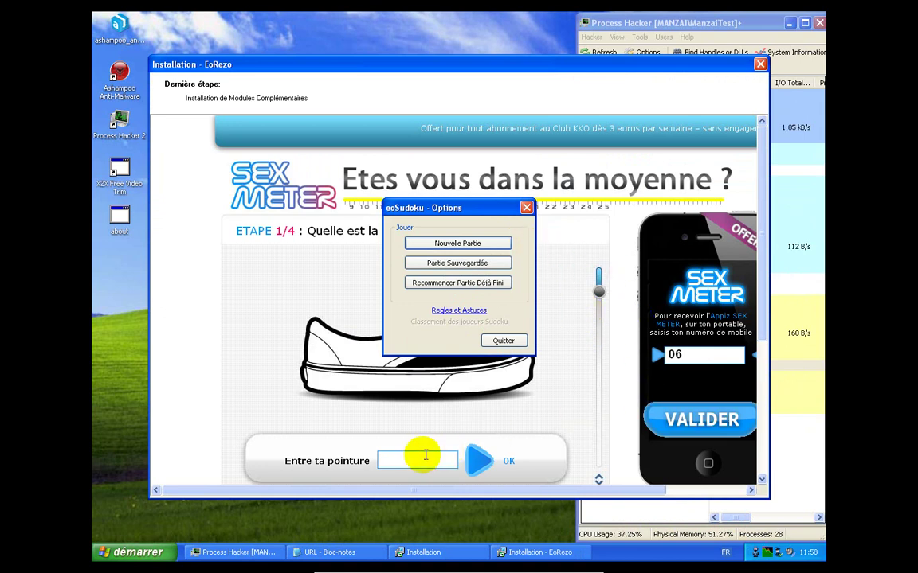
Close the installer's ad window, then cancel eoSudoku's new-game grid choice and Options window
{"action": "left_click", "coordinate": [760, 64]}
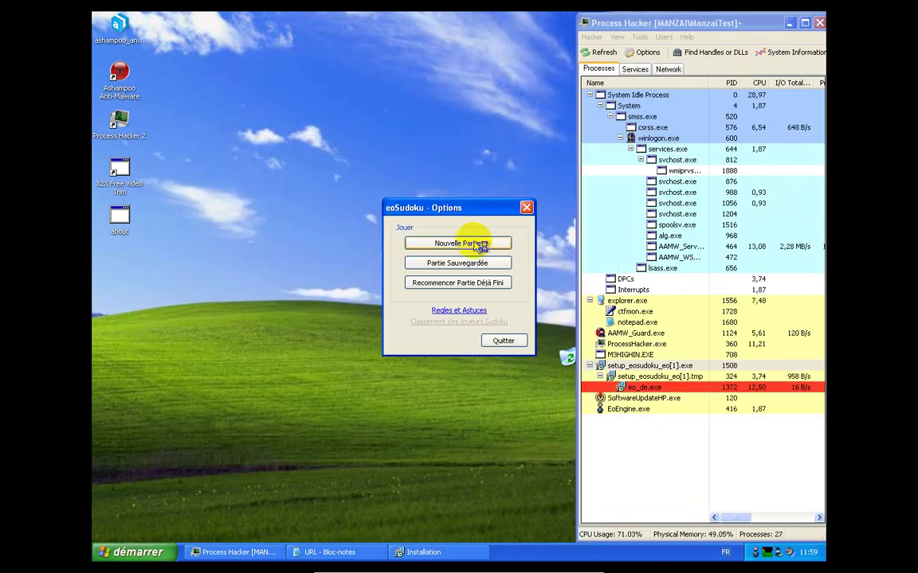
{"action": "left_click", "coordinate": [478, 243]}
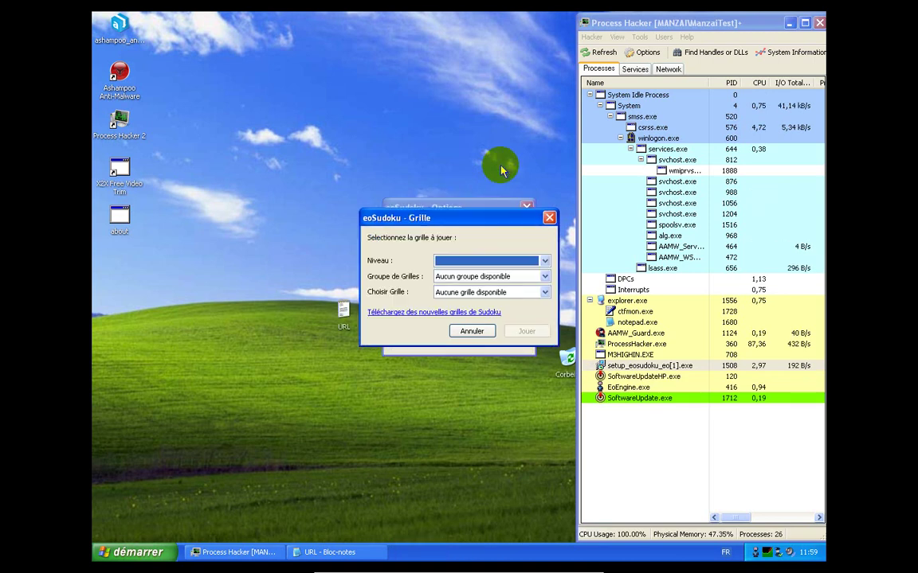
{"action": "left_click", "coordinate": [468, 263]}
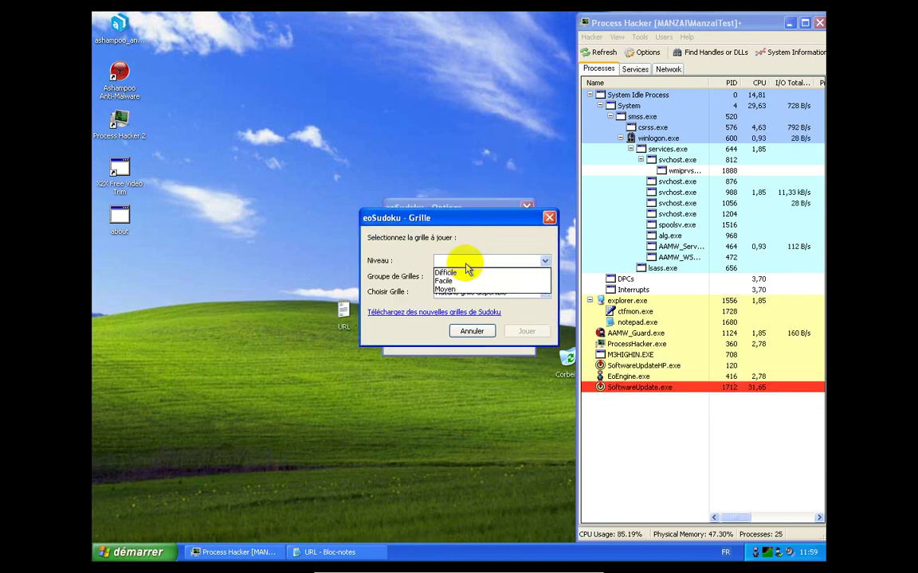
{"action": "left_click", "coordinate": [468, 263]}
{"action": "left_click", "coordinate": [472, 330]}
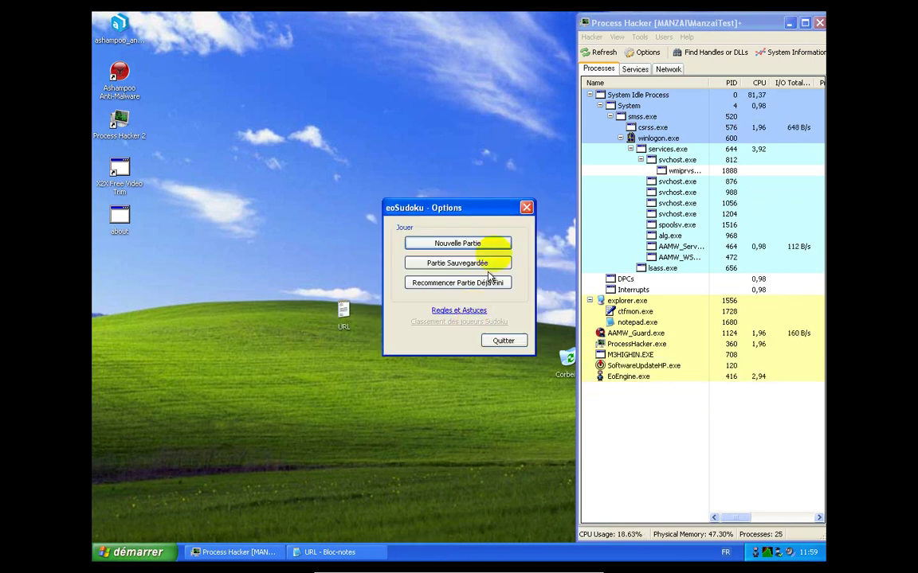
{"action": "left_click", "coordinate": [525, 207]}
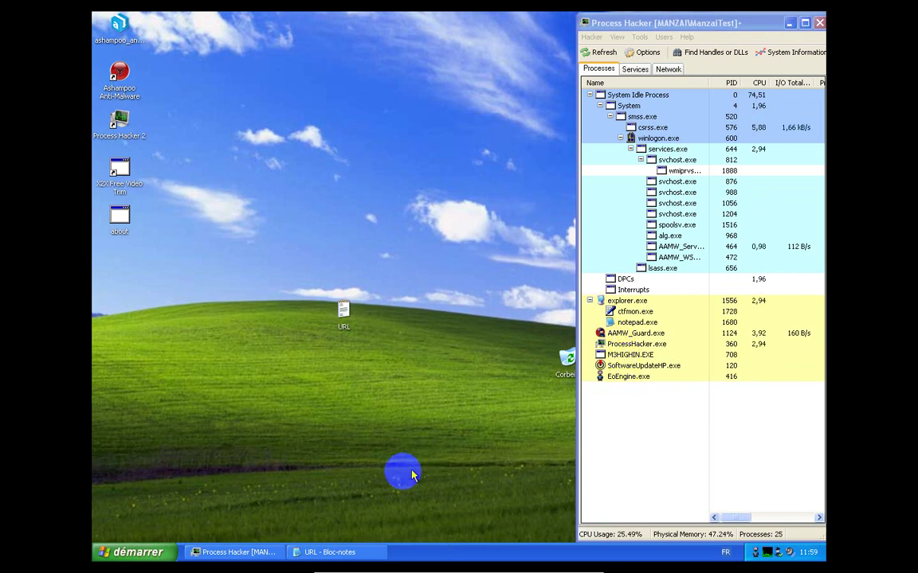
Launch Internet Explorer from the Start menu and browse to keygenguru.com
{"action": "left_click", "coordinate": [157, 555]}
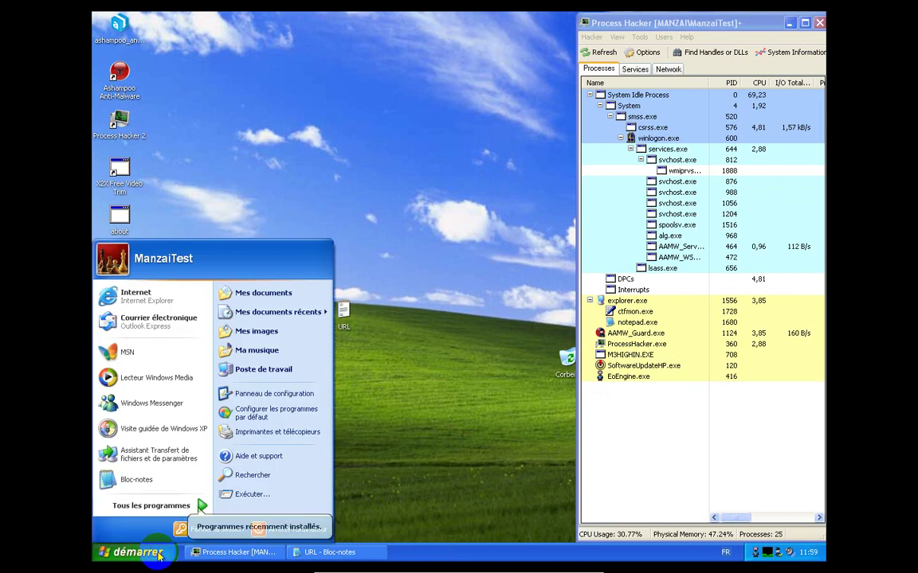
{"action": "left_click", "coordinate": [171, 297]}
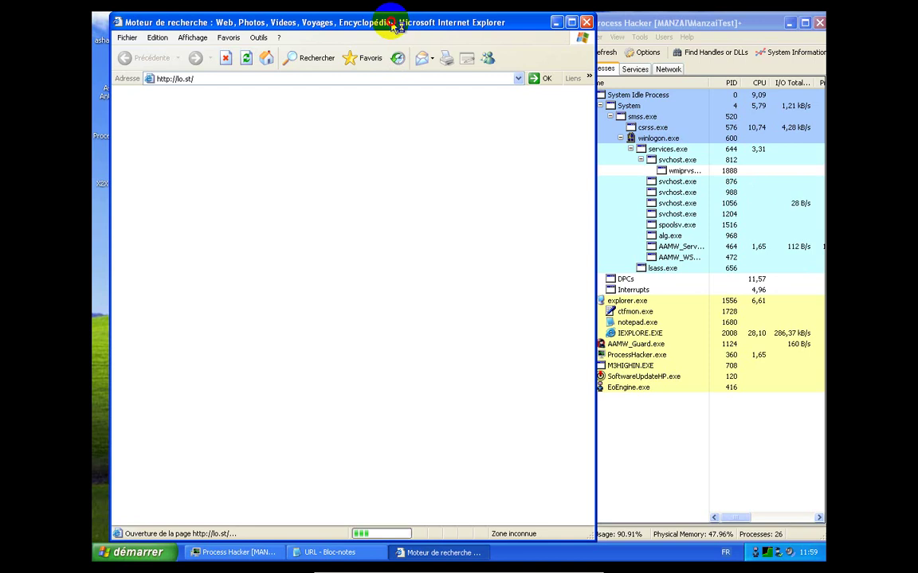
{"action": "left_click_drag", "start_coordinate": [389, 25], "coordinate": [373, 22]}
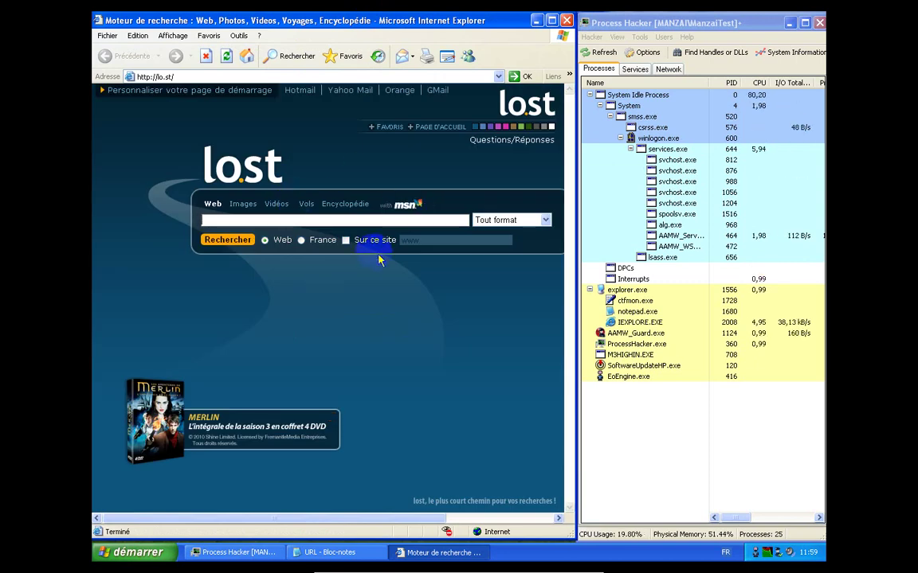
{"action": "left_click", "coordinate": [437, 77]}
{"action": "type", "text": "k"}
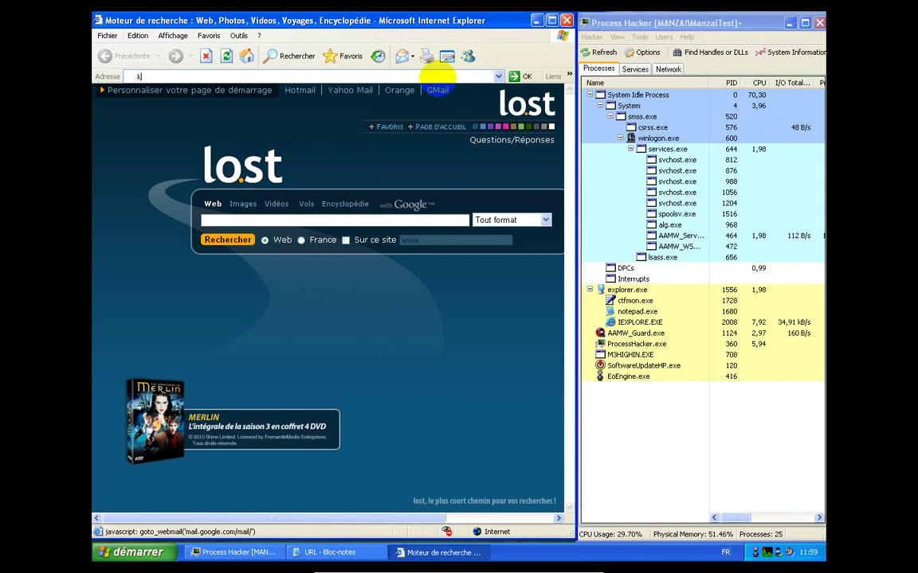
{"action": "type", "text": "eyge"}
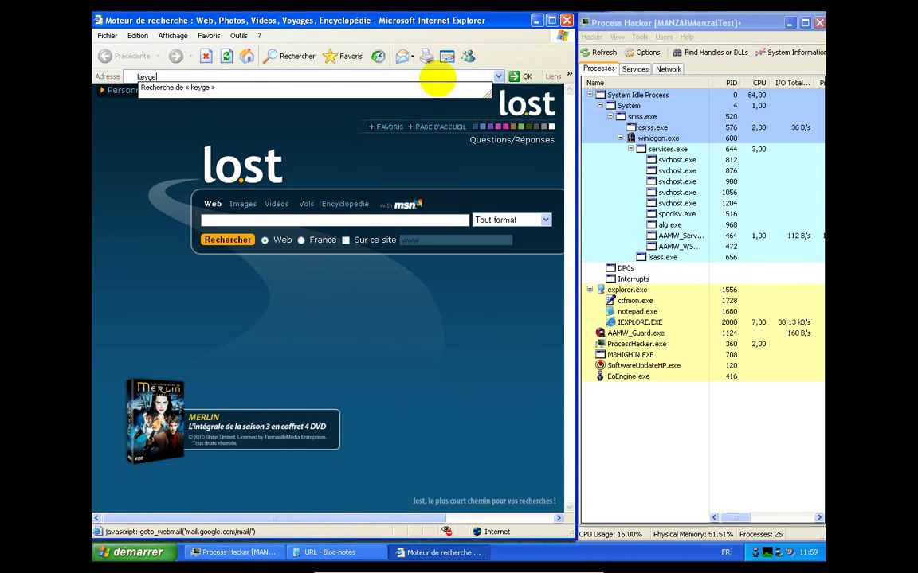
{"action": "type", "text": "nguru"}
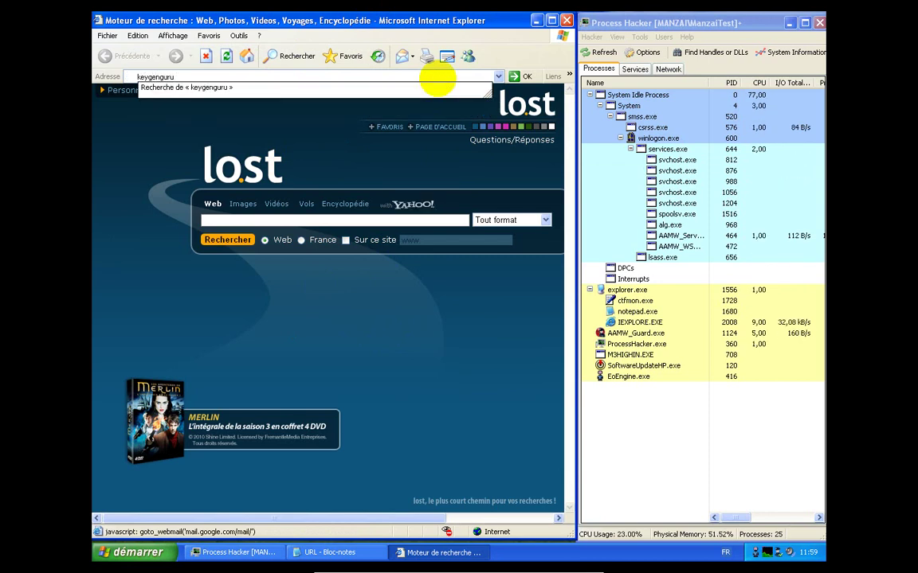
{"action": "type", "text": ".com"}
{"action": "key", "text": "Return"}
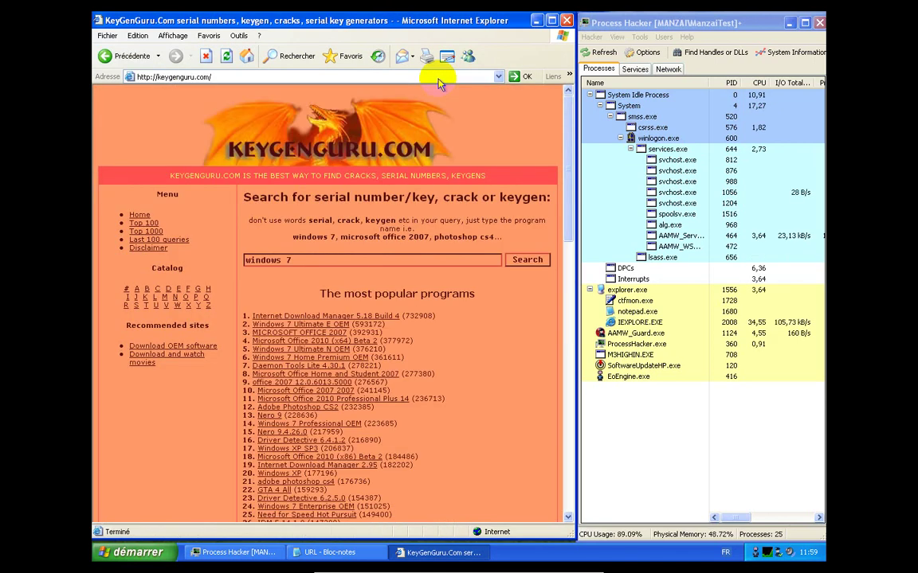
Save the Windows 7 Ultimate N OEM crack zip from KeyGenGuru to the desktop
{"action": "left_click", "coordinate": [328, 349]}
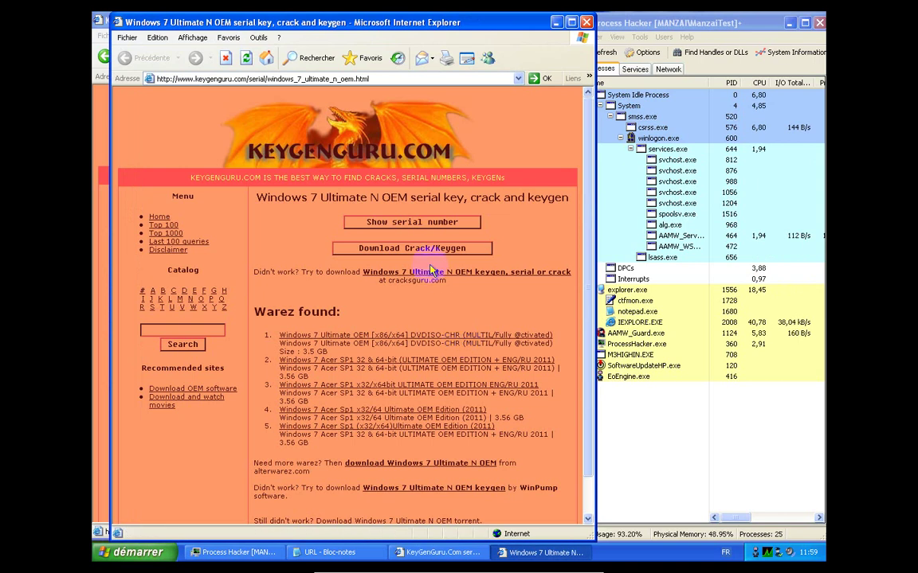
{"action": "left_click", "coordinate": [428, 249]}
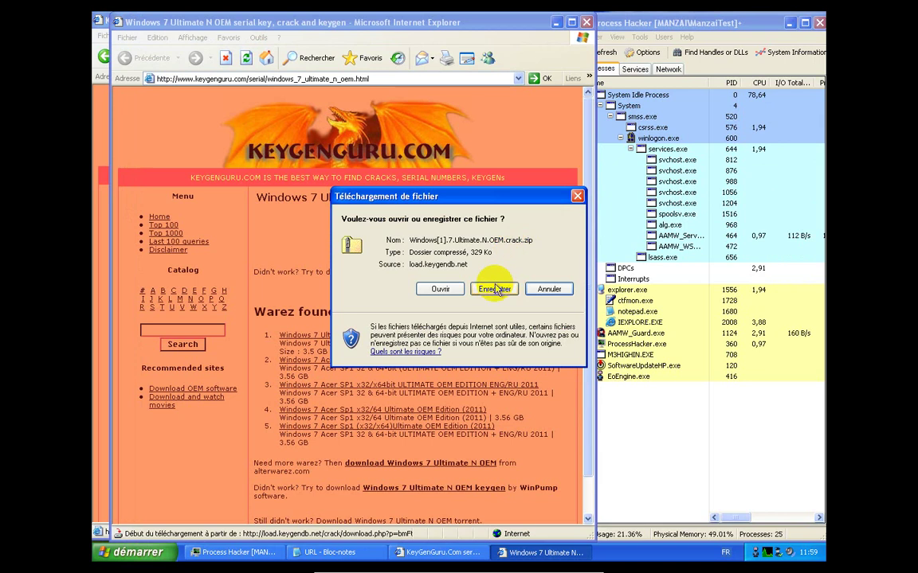
{"action": "left_click", "coordinate": [494, 288]}
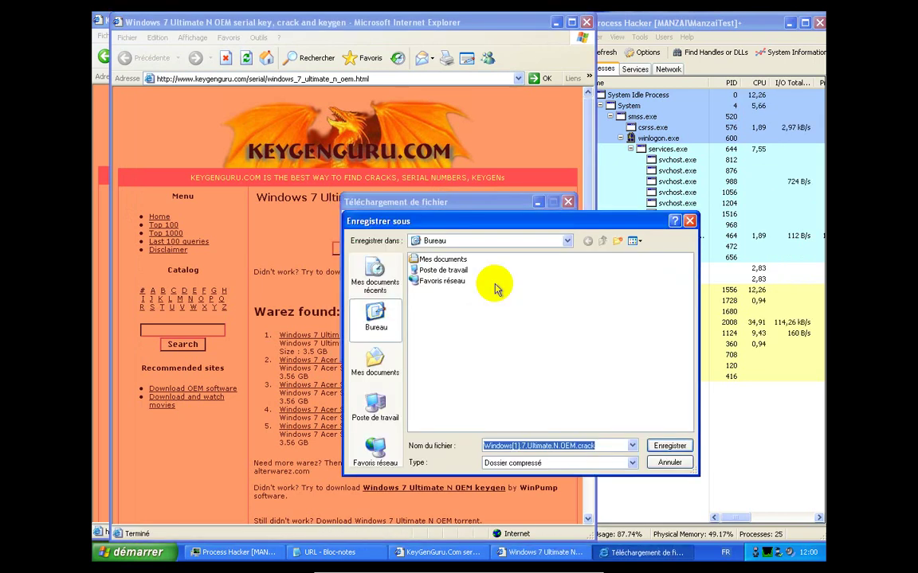
{"action": "left_click", "coordinate": [668, 445]}
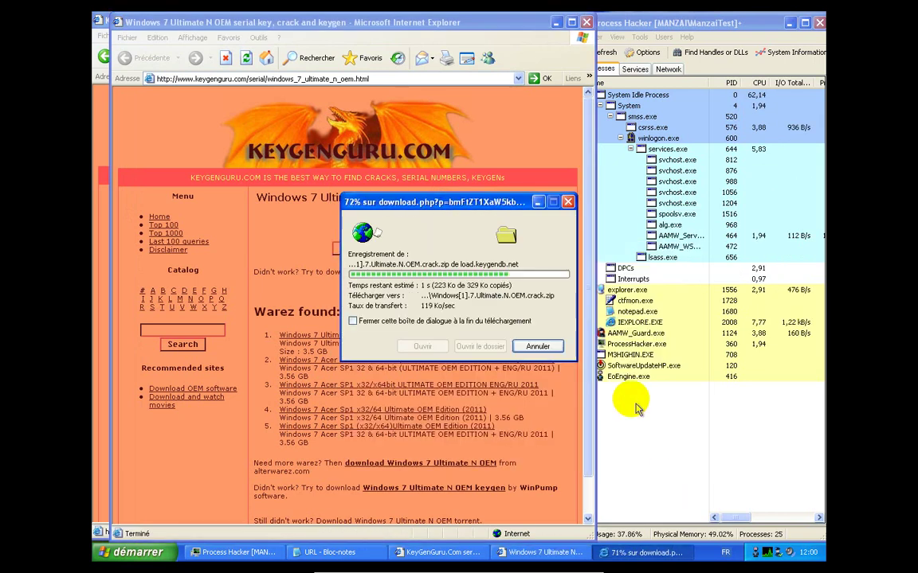
Close the Windows 7 serial page and the KeyGenGuru browser windows
{"action": "left_click", "coordinate": [584, 24]}
{"action": "left_click", "coordinate": [583, 24]}
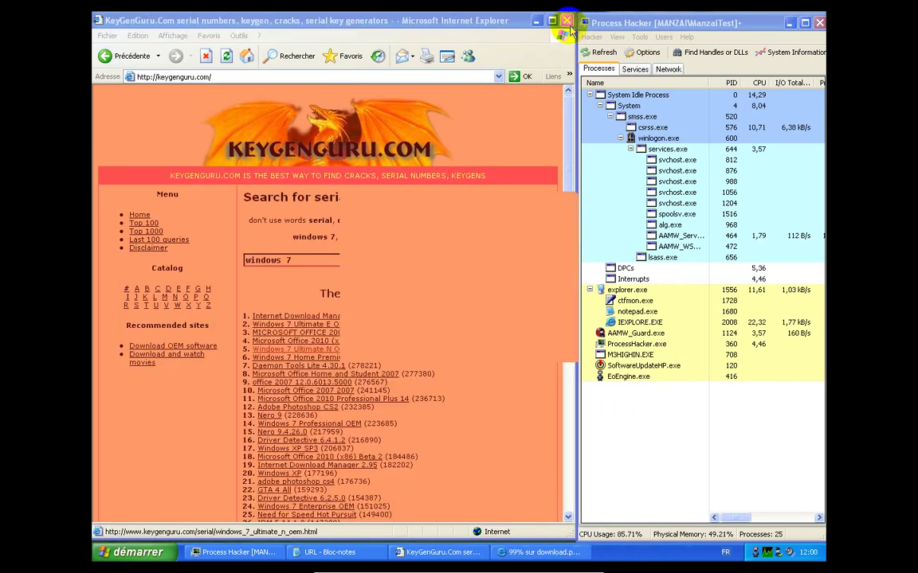
{"action": "left_click", "coordinate": [565, 21]}
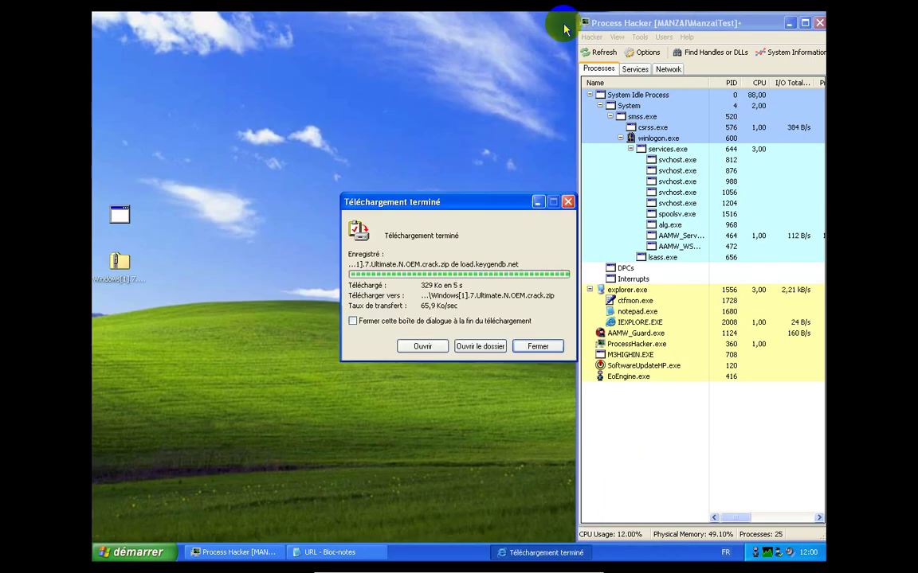
Extract the Windows.7.Ultimate.N.OEM.crack program from the zip onto the desktop
{"action": "left_click", "coordinate": [423, 346]}
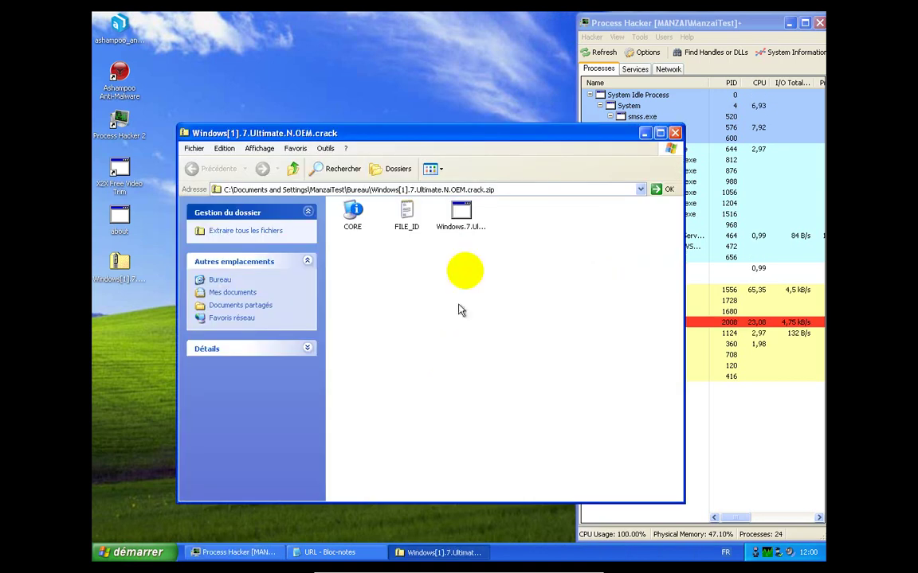
{"action": "left_click", "coordinate": [461, 213]}
{"action": "left_click_drag", "start_coordinate": [423, 129], "coordinate": [410, 75]}
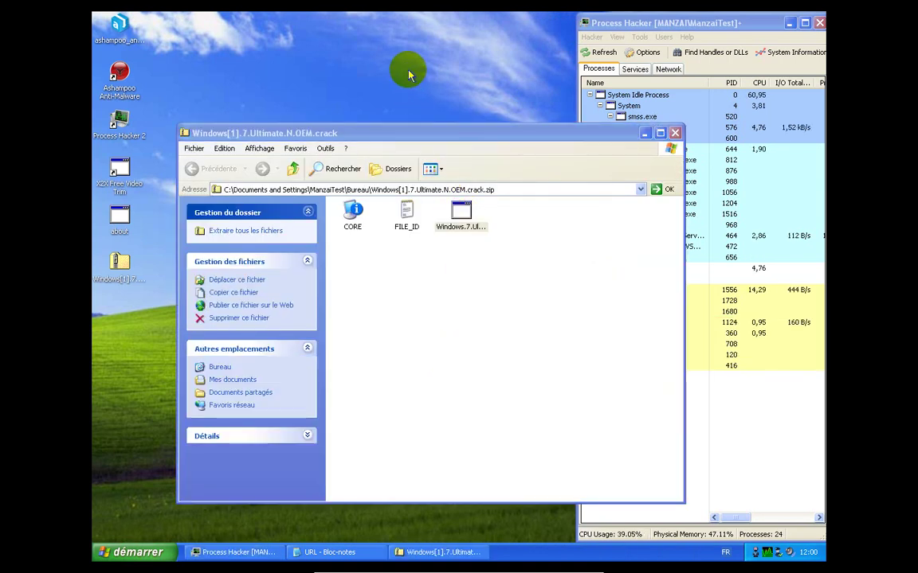
{"action": "left_click", "coordinate": [674, 134]}
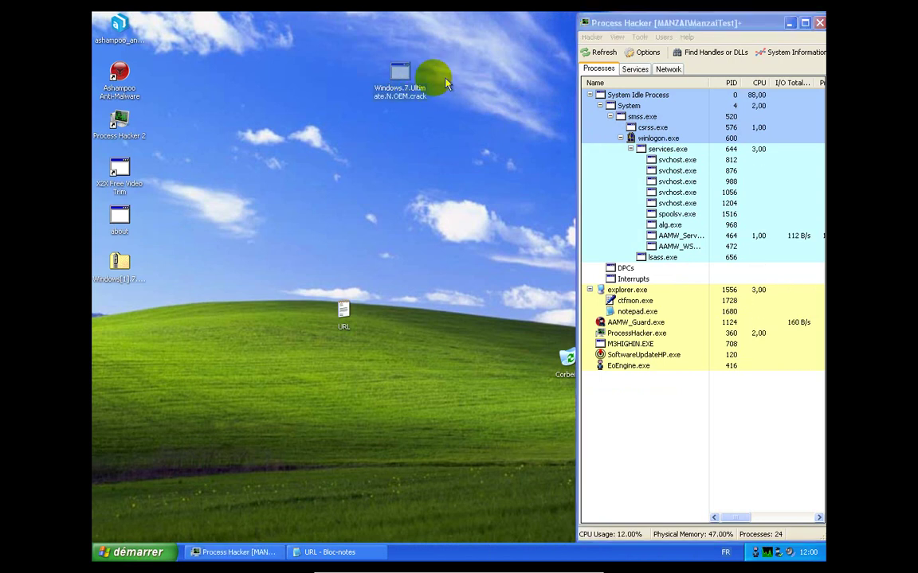
Run the extracted Windows 7 crack and select its process in Process Hacker
{"action": "mouse_move", "coordinate": [423, 77]}
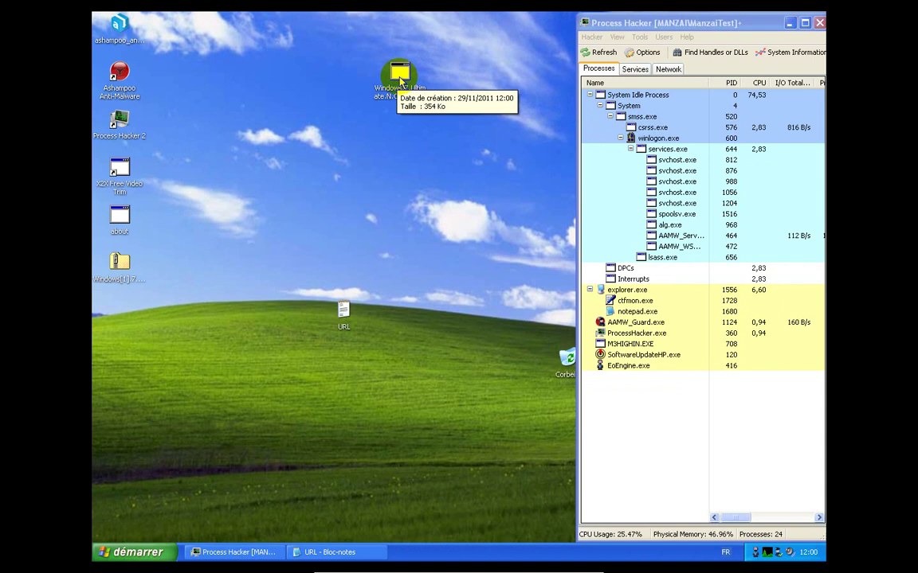
{"action": "left_click", "coordinate": [400, 81]}
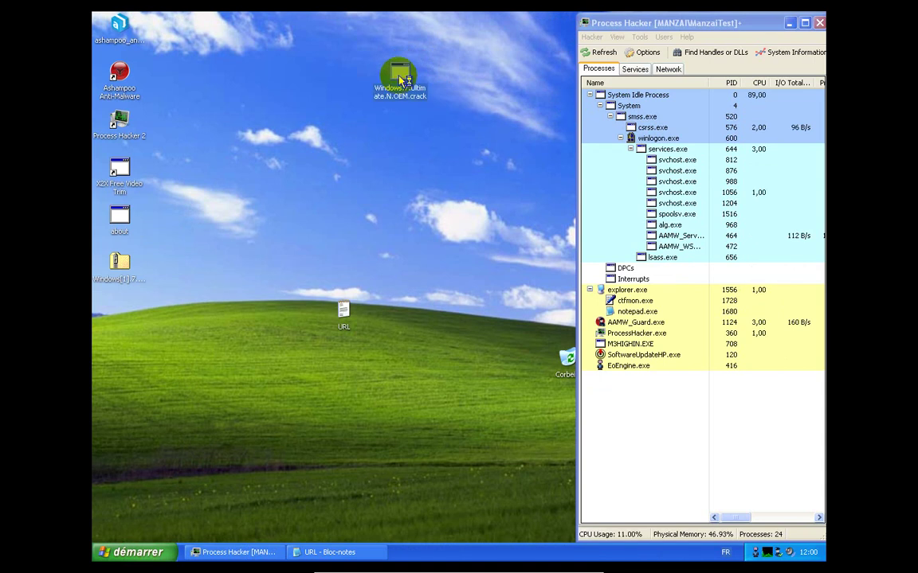
{"action": "double_click", "coordinate": [401, 80]}
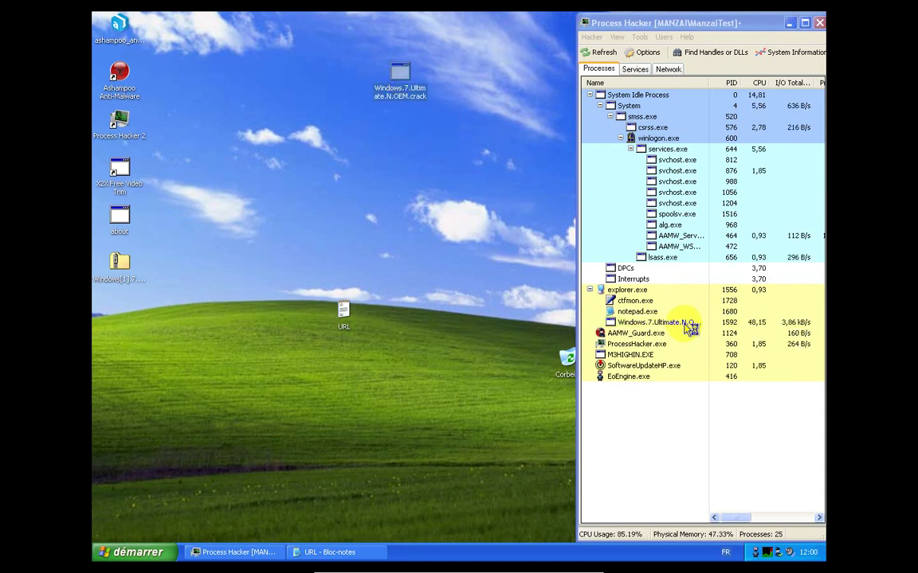
{"action": "left_click", "coordinate": [688, 324]}
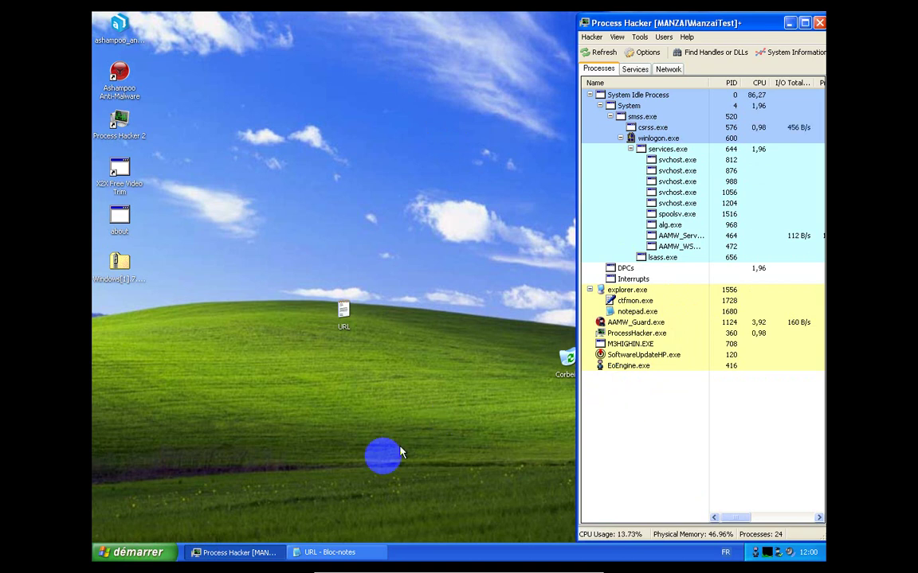
Open a new Internet Explorer window and go to antispyware.com
{"action": "left_click", "coordinate": [150, 554]}
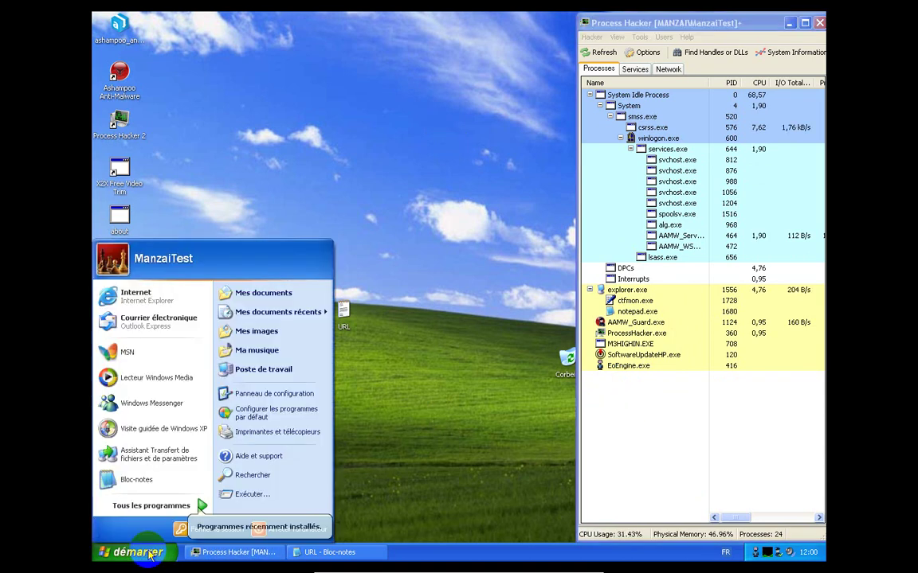
{"action": "left_click", "coordinate": [193, 298]}
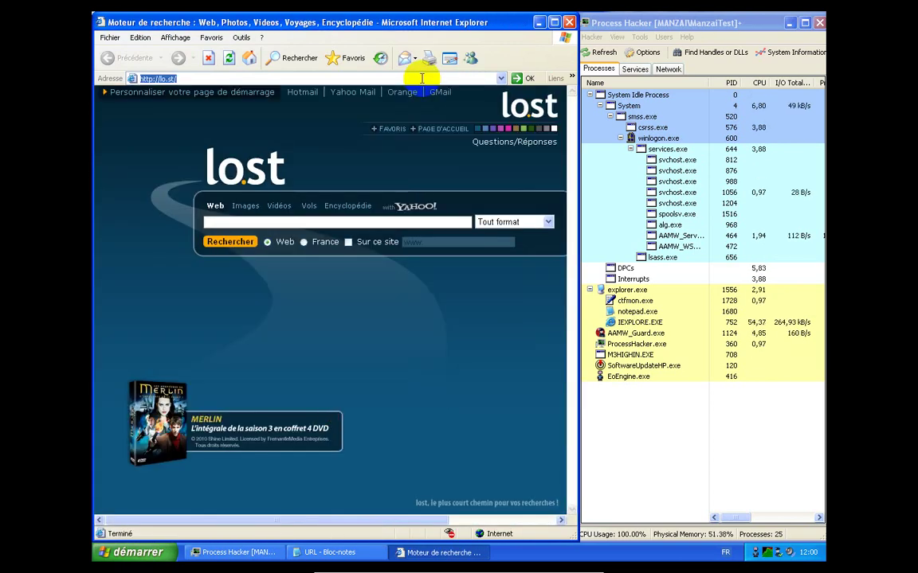
{"action": "type", "text": "a"}
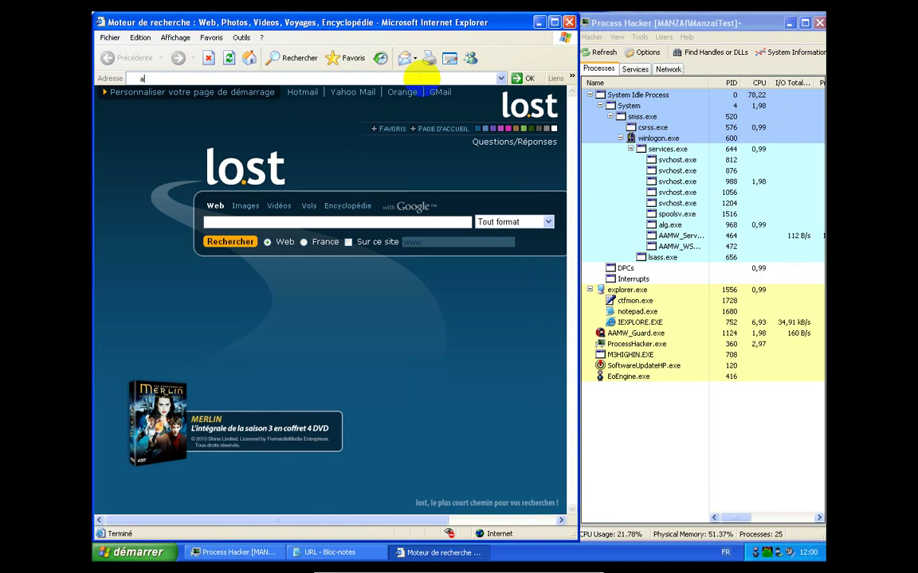
{"action": "type", "text": "ntispy"}
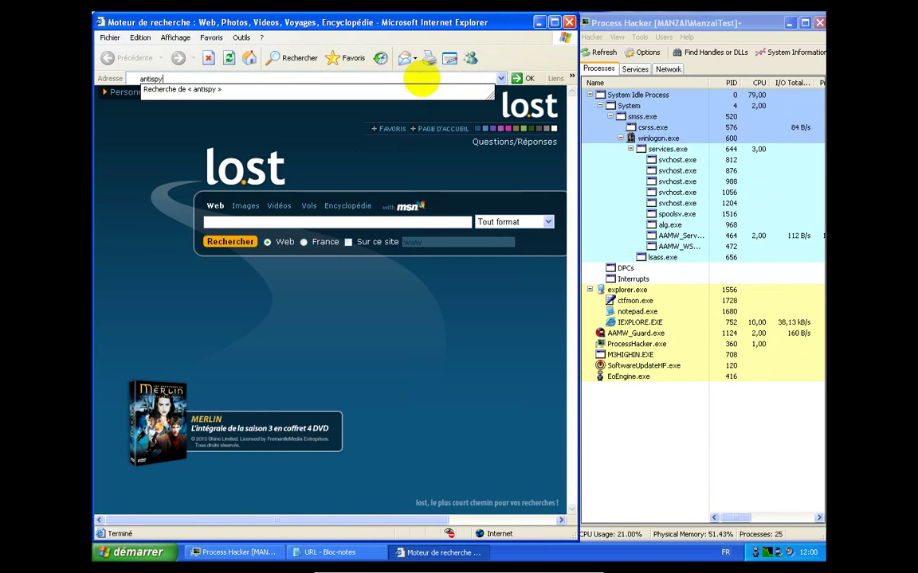
{"action": "type", "text": "ware"}
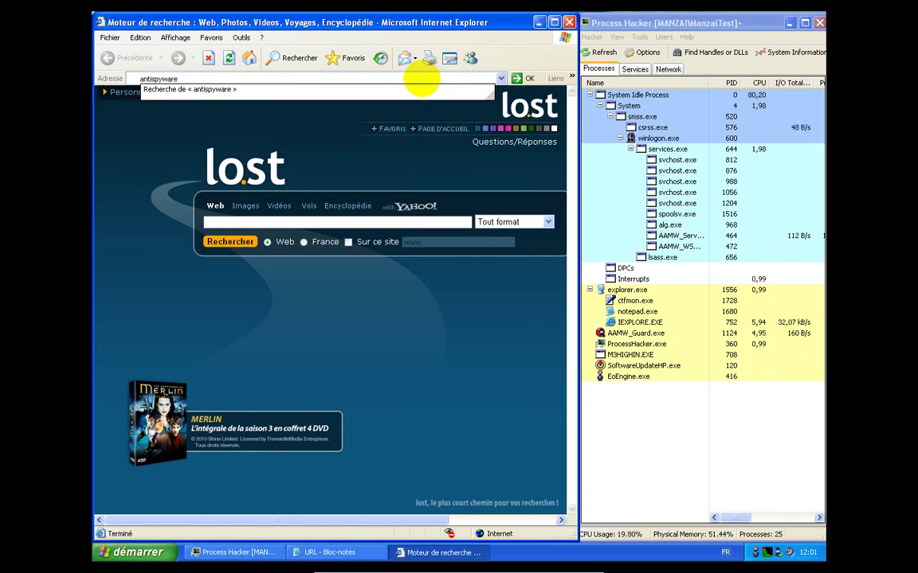
{"action": "type", "text": ".com"}
{"action": "key", "text": "Return"}
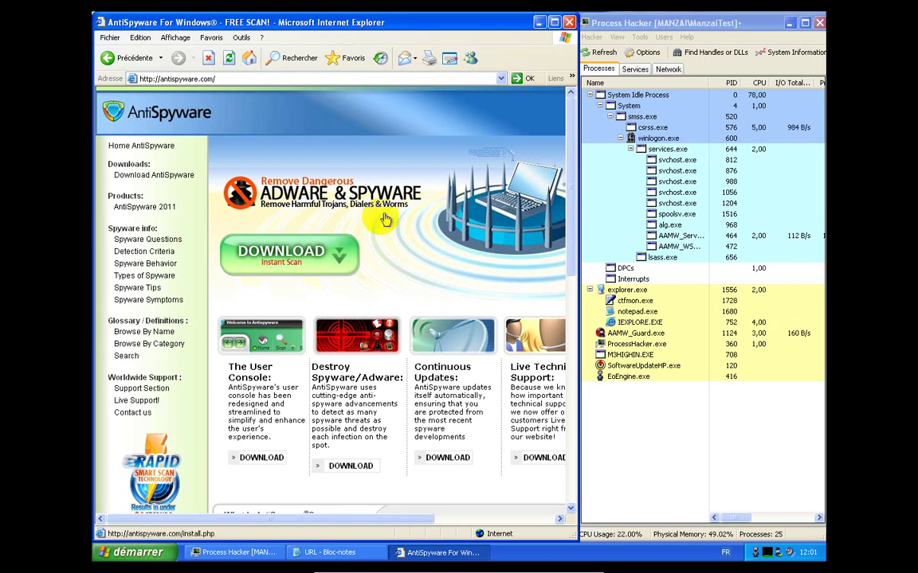
Download the AntiSpyware installer, choosing to run setupxv.exe, with its dialogs moved aside
{"action": "left_click", "coordinate": [326, 253]}
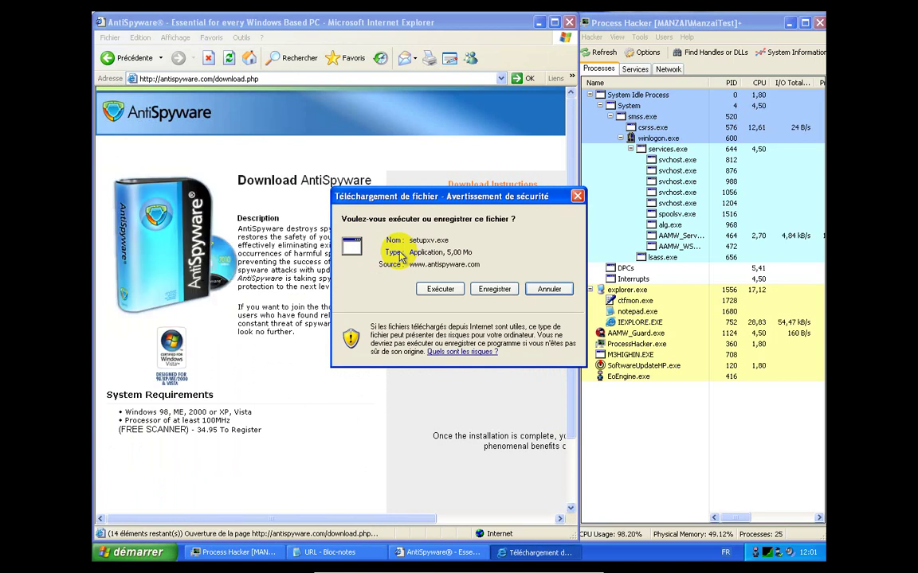
{"action": "left_click_drag", "start_coordinate": [484, 197], "coordinate": [332, 113]}
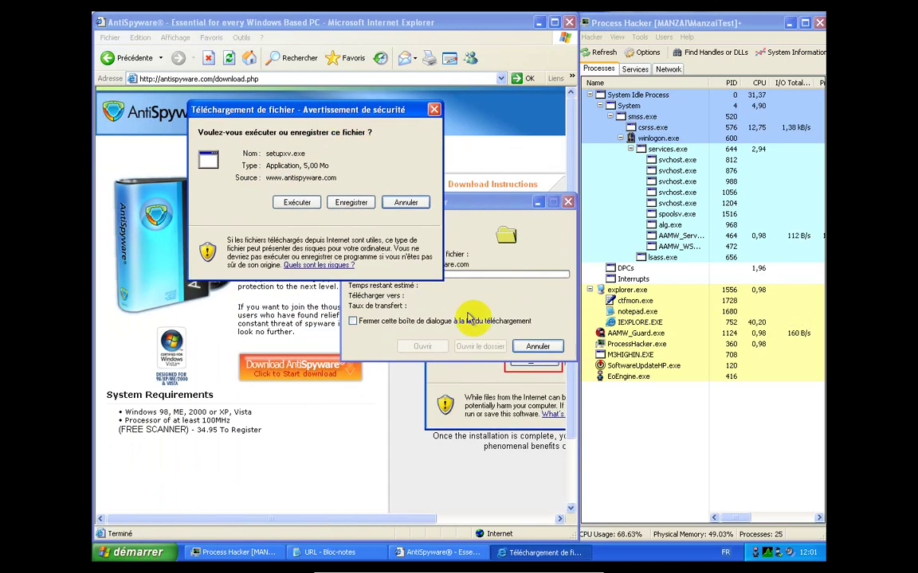
{"action": "left_click", "coordinate": [311, 203]}
{"action": "left_click_drag", "start_coordinate": [398, 201], "coordinate": [262, 89]}
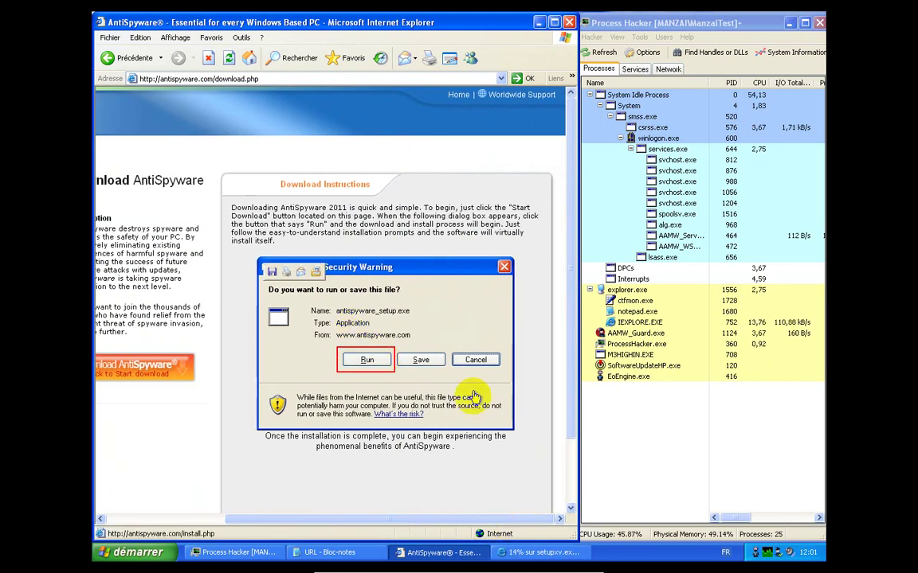
Bring the browser page back to the front and select its address bar
{"action": "left_click", "coordinate": [537, 553]}
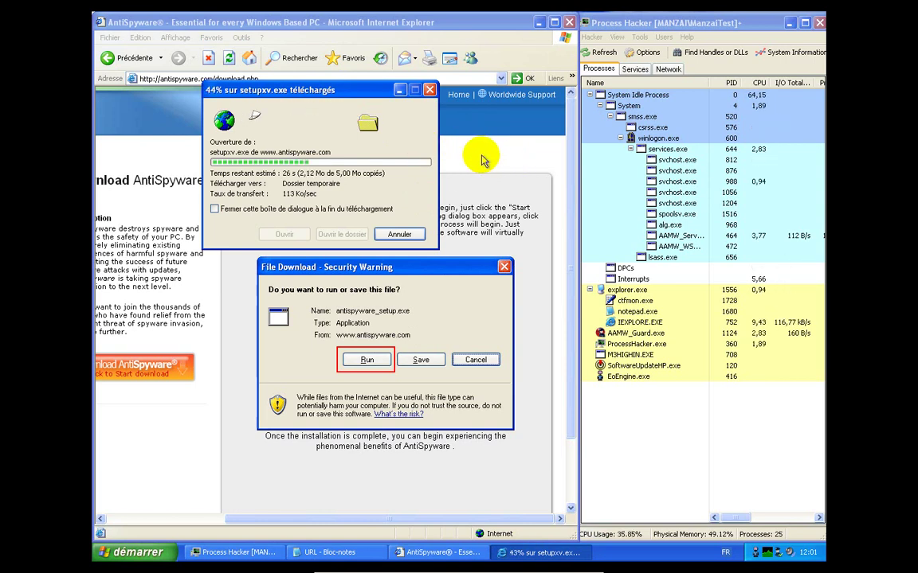
{"action": "left_click", "coordinate": [482, 159]}
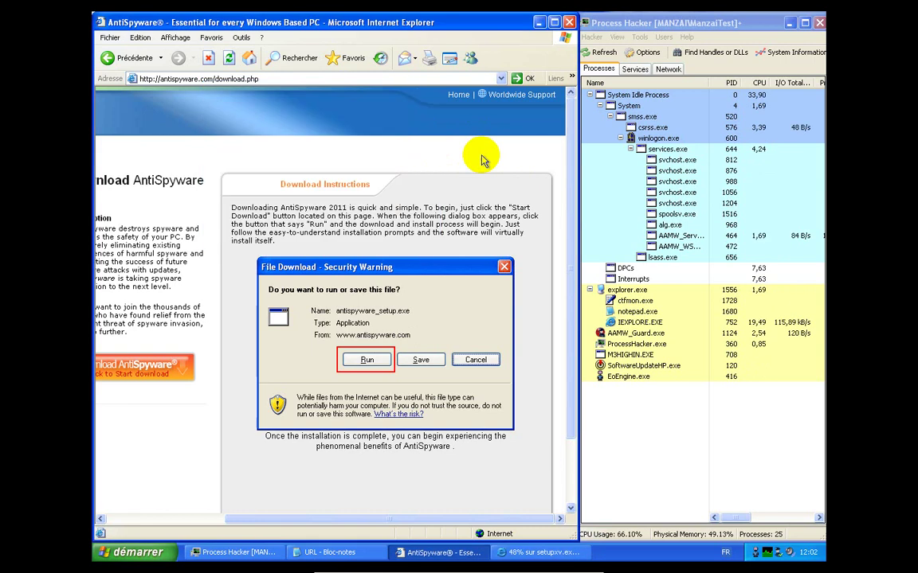
{"action": "left_click", "coordinate": [393, 83]}
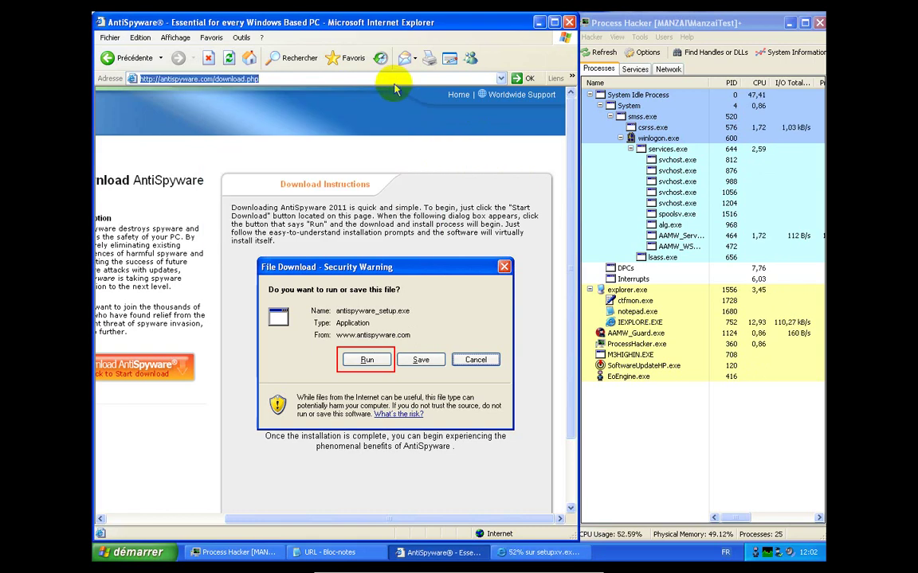
Browse to adware-2009.com in the address bar
{"action": "type", "text": "adwa"}
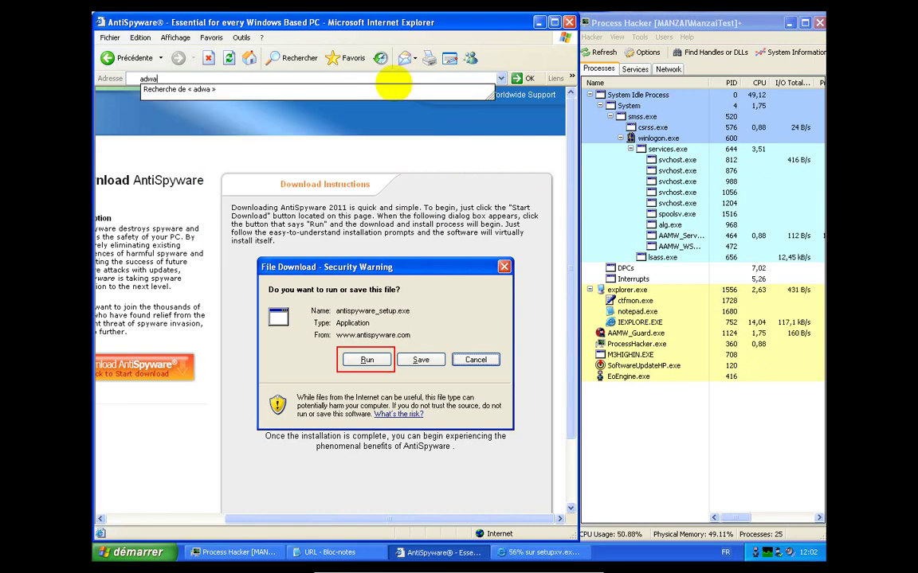
{"action": "type", "text": "re-2009."}
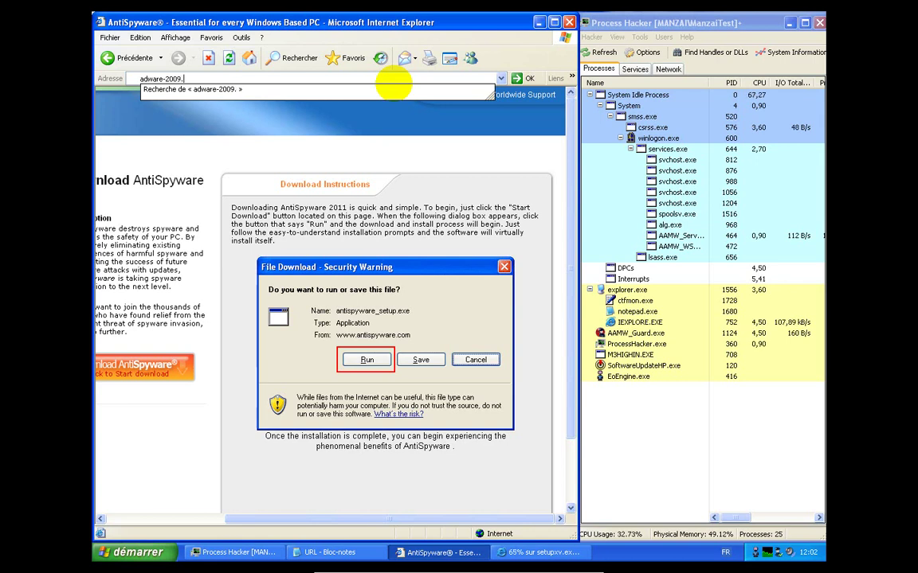
{"action": "type", "text": "com"}
{"action": "key", "text": "Return"}
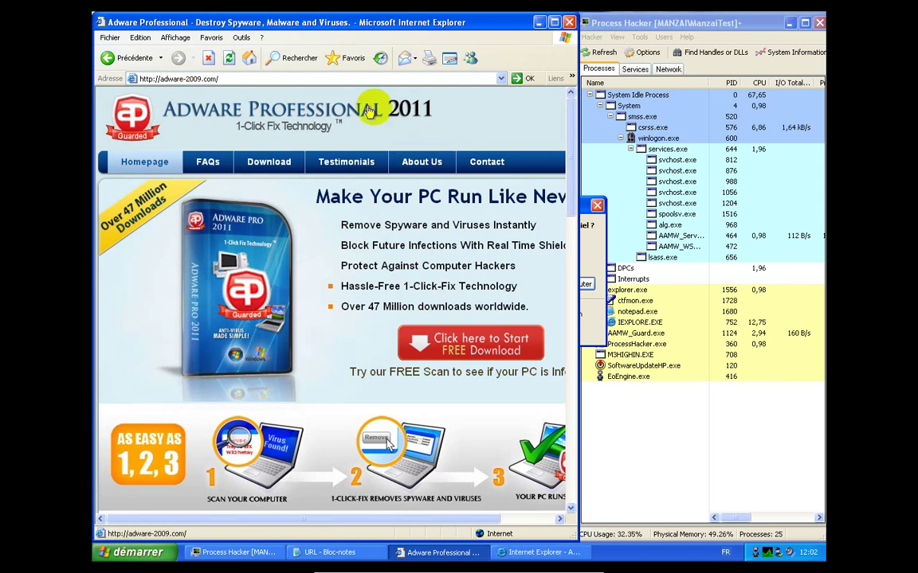
Run setupxv.exe, quarantine it as Trojan-FakeAV!IK, and dismiss the invalid Win32 error
{"action": "left_click", "coordinate": [597, 267]}
{"action": "left_click", "coordinate": [509, 283]}
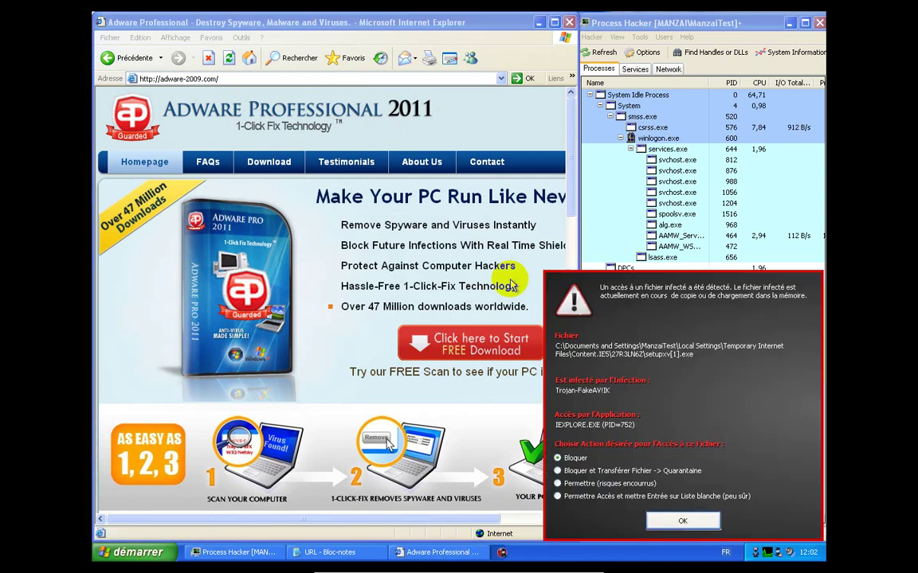
{"action": "left_click", "coordinate": [615, 471]}
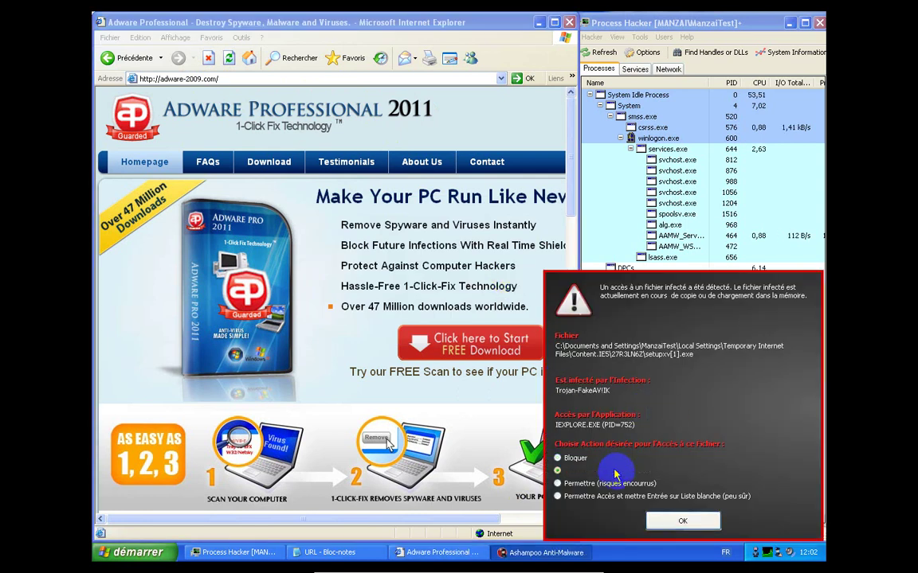
{"action": "left_click", "coordinate": [679, 521]}
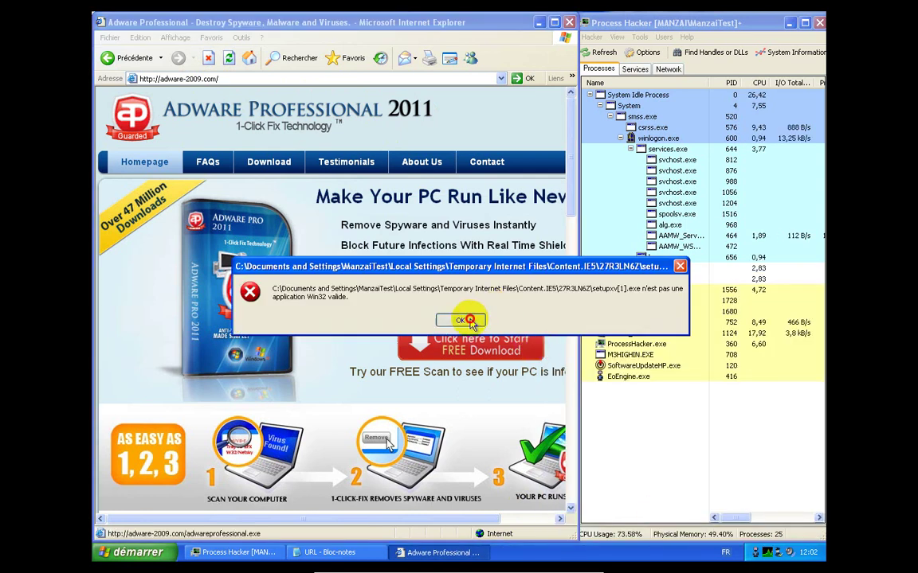
{"action": "left_click", "coordinate": [465, 320]}
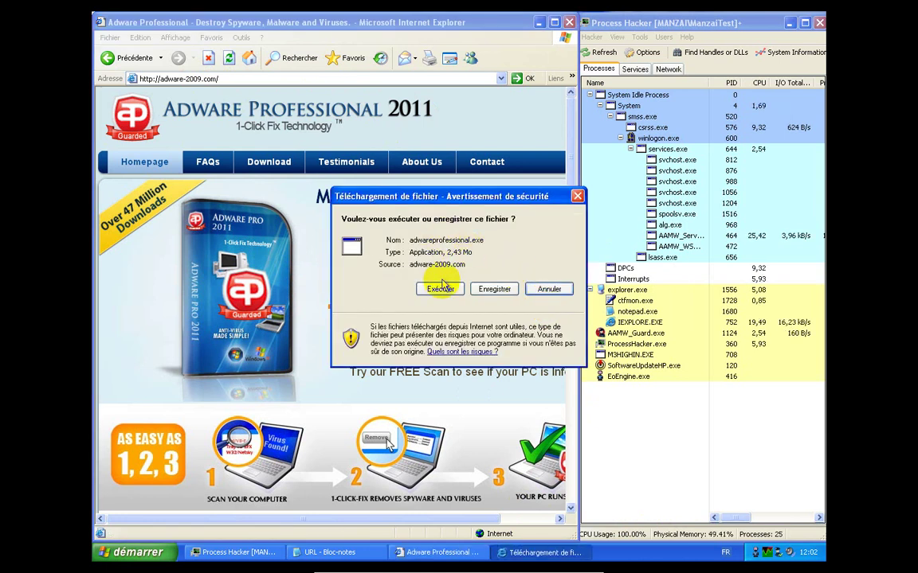
Run the downloaded adwareprofessional.exe (2,43 Mo), then return to the Internet Explorer page and scroll it sideways
{"action": "left_click", "coordinate": [441, 288]}
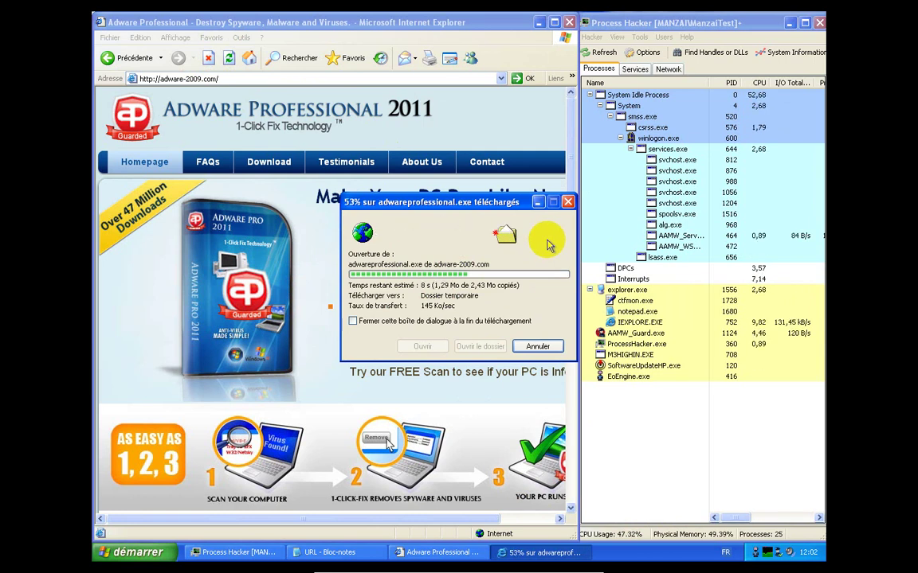
{"action": "left_click", "coordinate": [448, 392]}
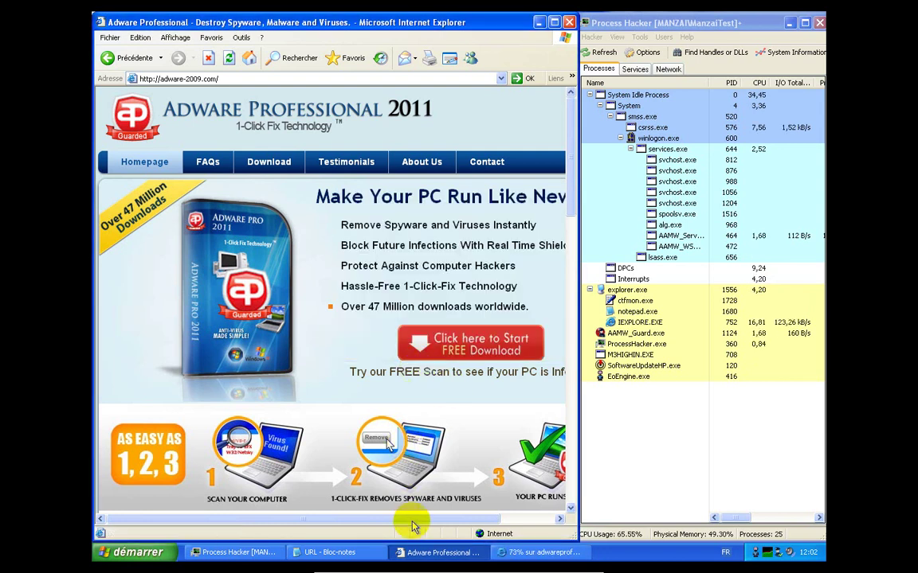
{"action": "left_click_drag", "start_coordinate": [411, 519], "coordinate": [499, 521]}
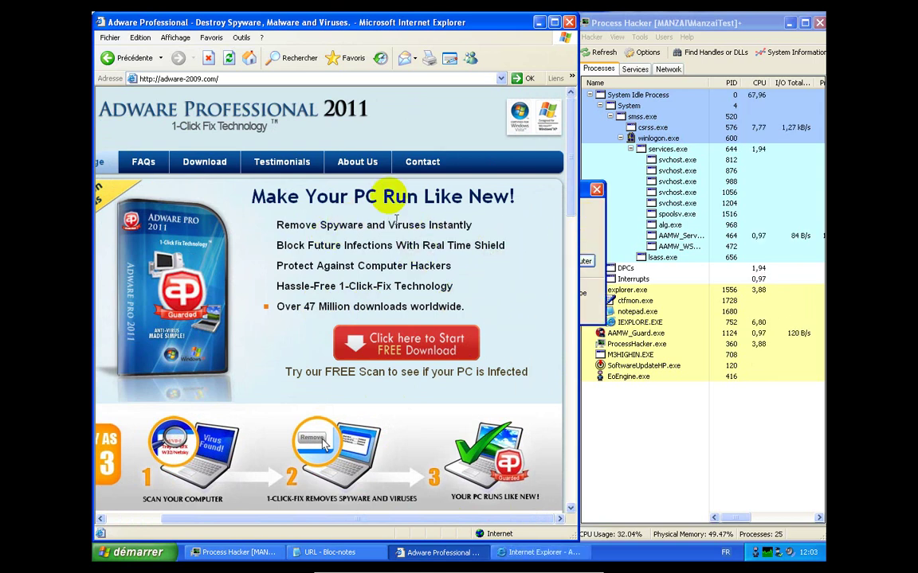
Run adwareprofessional.exe, quarantine it as Trojan-FakeAV!IK, dismiss the Win32 error, and close Internet Explorer
{"action": "left_click", "coordinate": [586, 261]}
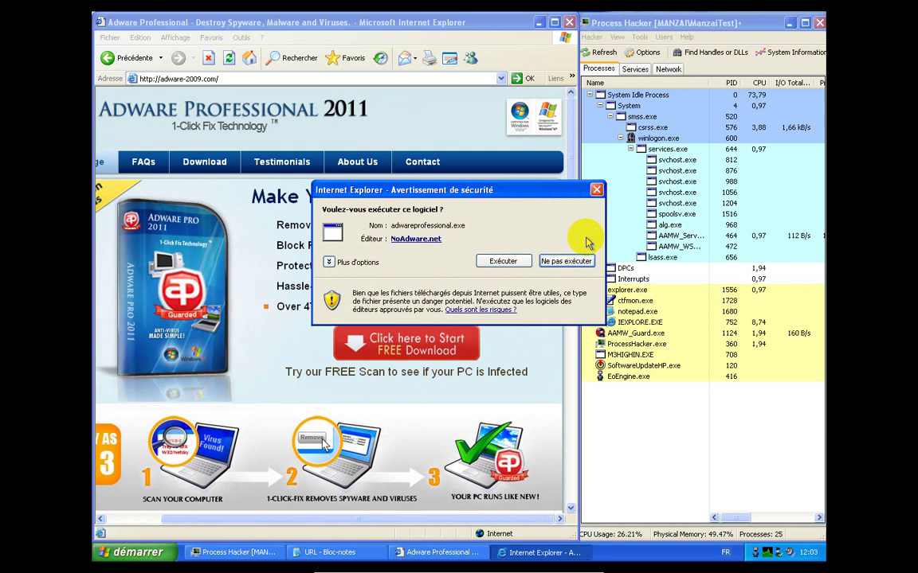
{"action": "left_click", "coordinate": [506, 259]}
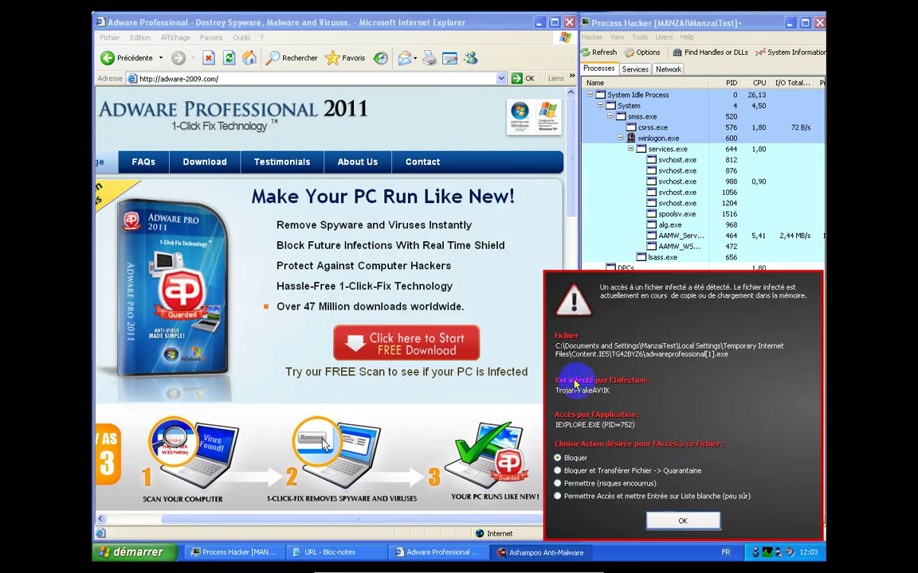
{"action": "left_click", "coordinate": [603, 472]}
{"action": "left_click", "coordinate": [661, 518]}
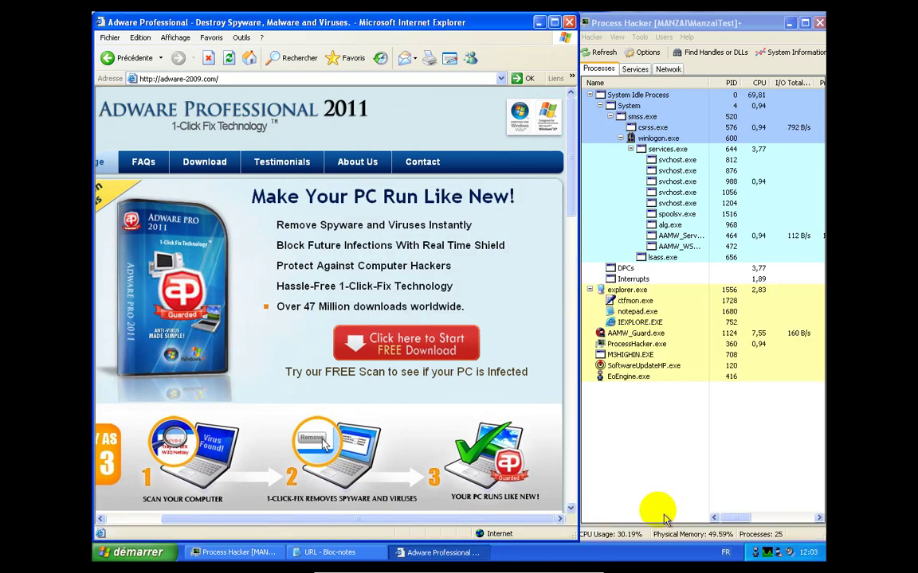
{"action": "left_click", "coordinate": [462, 319]}
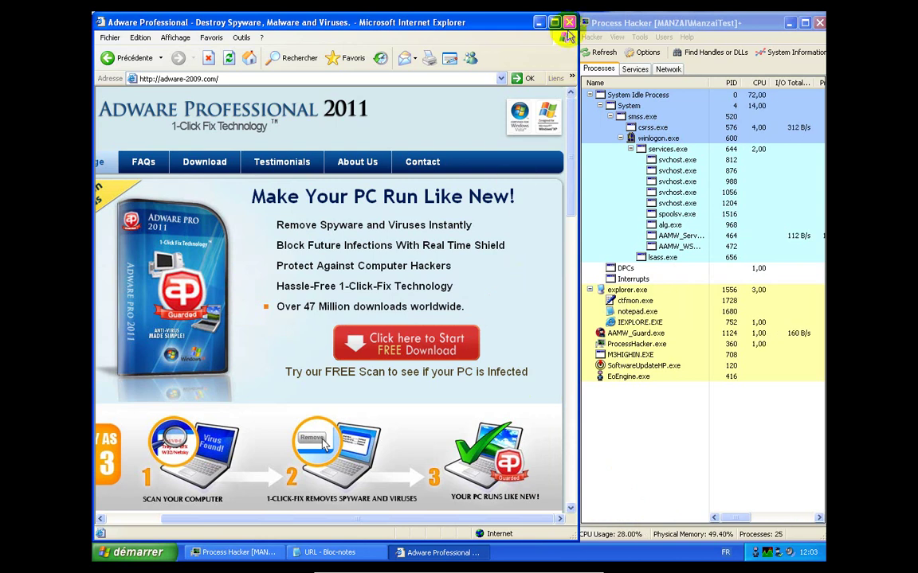
{"action": "left_click", "coordinate": [569, 22]}
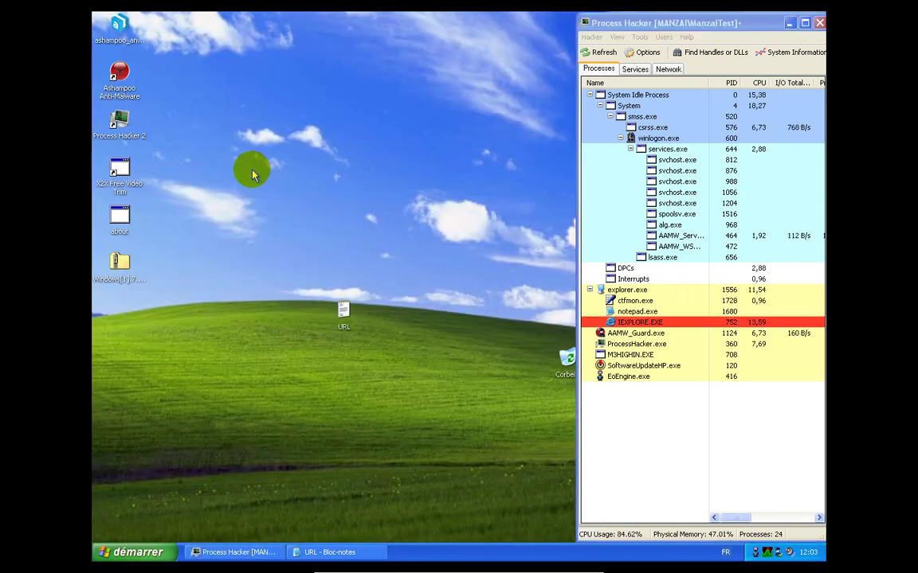
{"action": "double_click", "coordinate": [118, 217]}
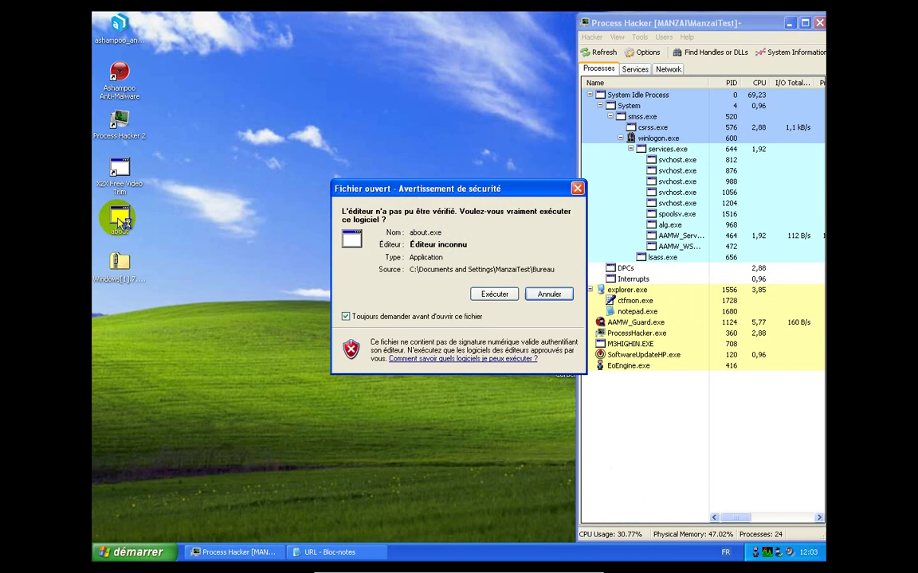
{"action": "left_click", "coordinate": [505, 294]}
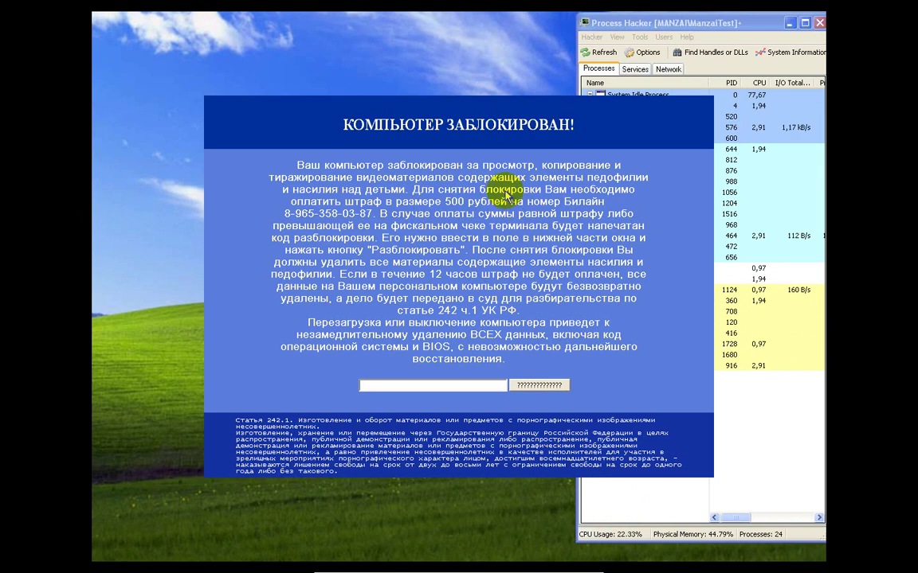
{"action": "mouse_move", "coordinate": [564, 568]}
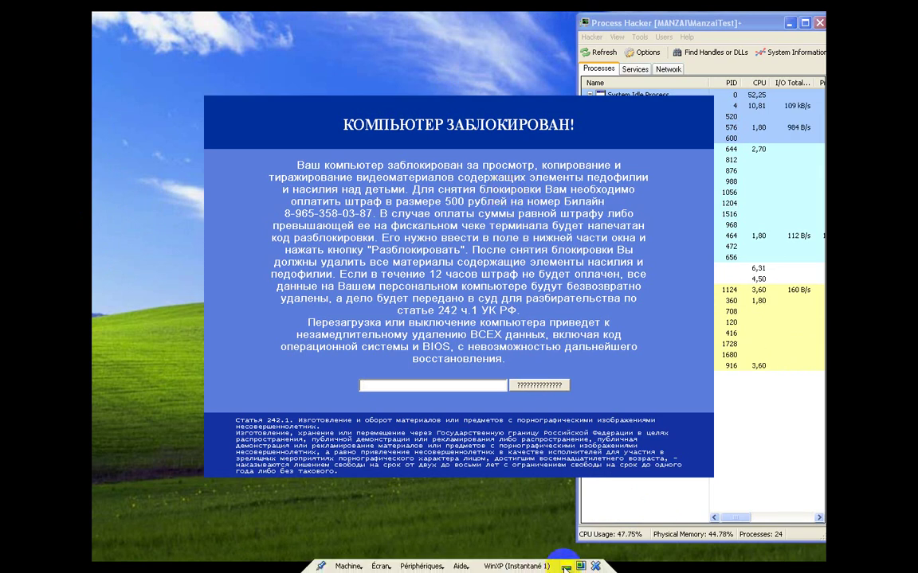
Exit the virtual machine's full-screen view and launch the Pale Moon browser
{"action": "left_click", "coordinate": [580, 567]}
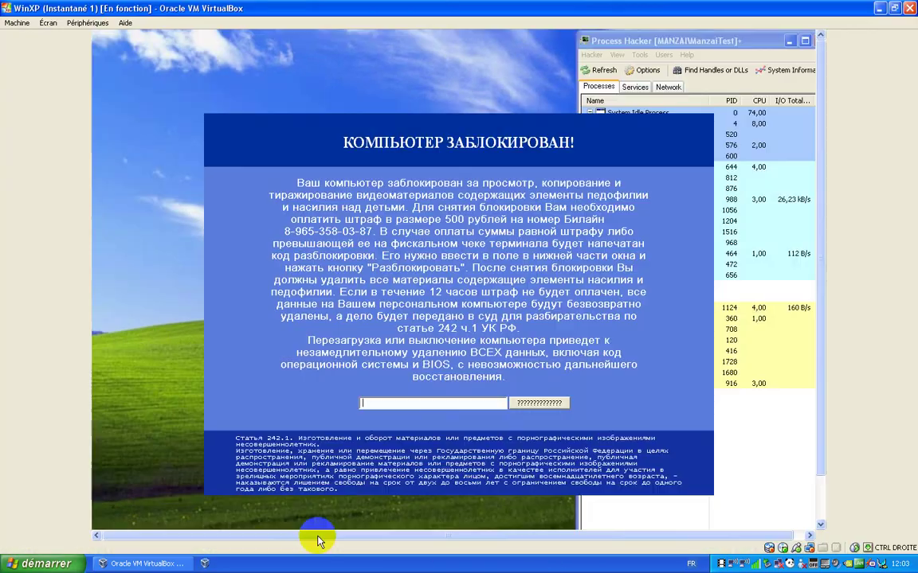
{"action": "left_click", "coordinate": [42, 564]}
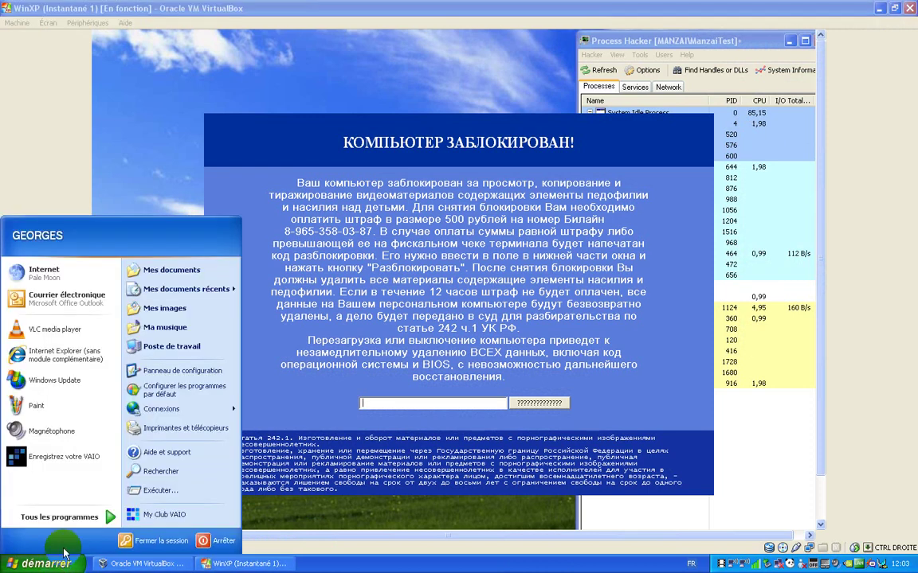
{"action": "left_click", "coordinate": [72, 274]}
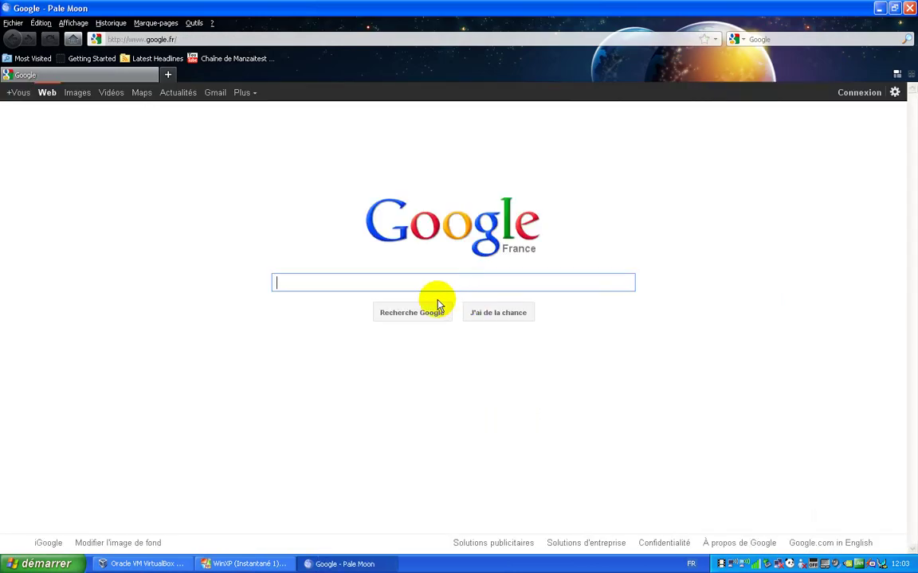
Search 'hymne national russe', open the Hymne National Soviétique YouTube video, and return to the VM window
{"action": "type", "text": "hy"}
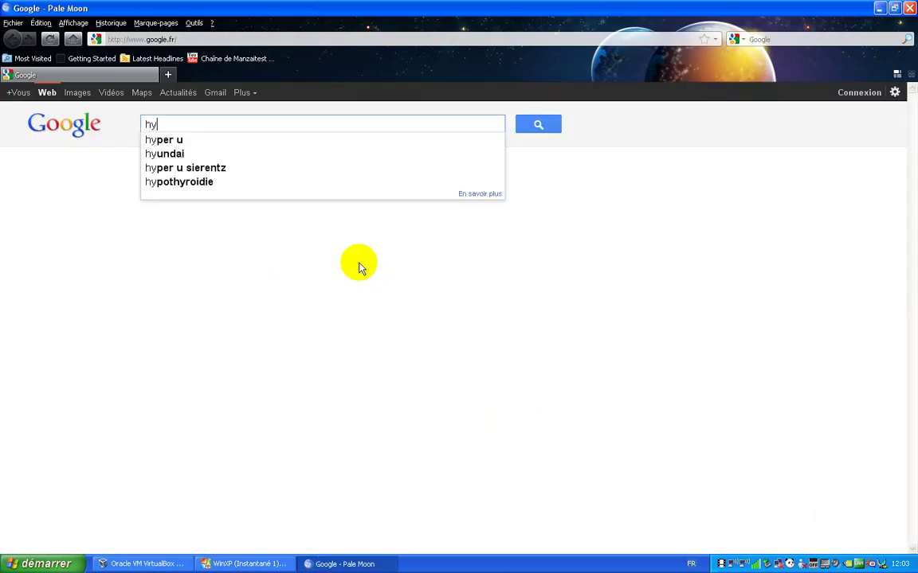
{"action": "type", "text": "mne na"}
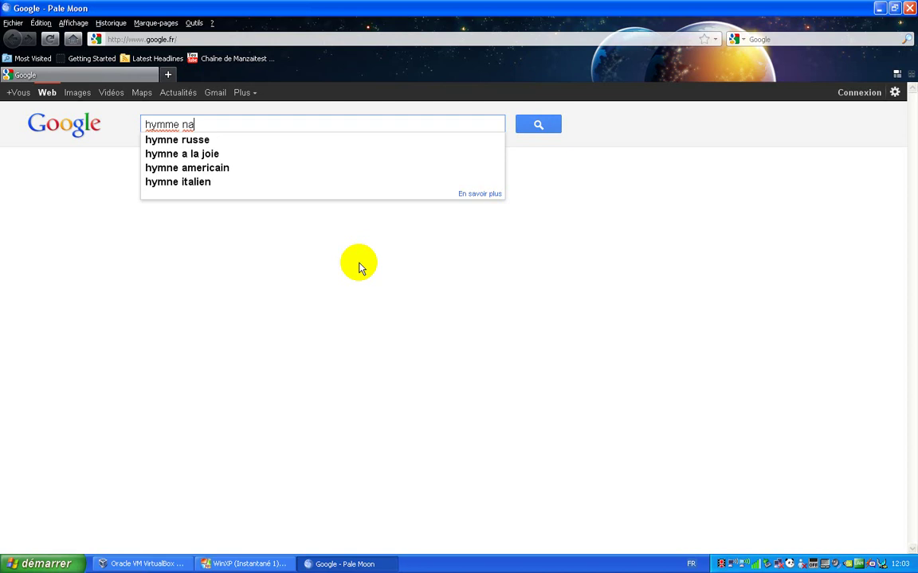
{"action": "type", "text": "tional r"}
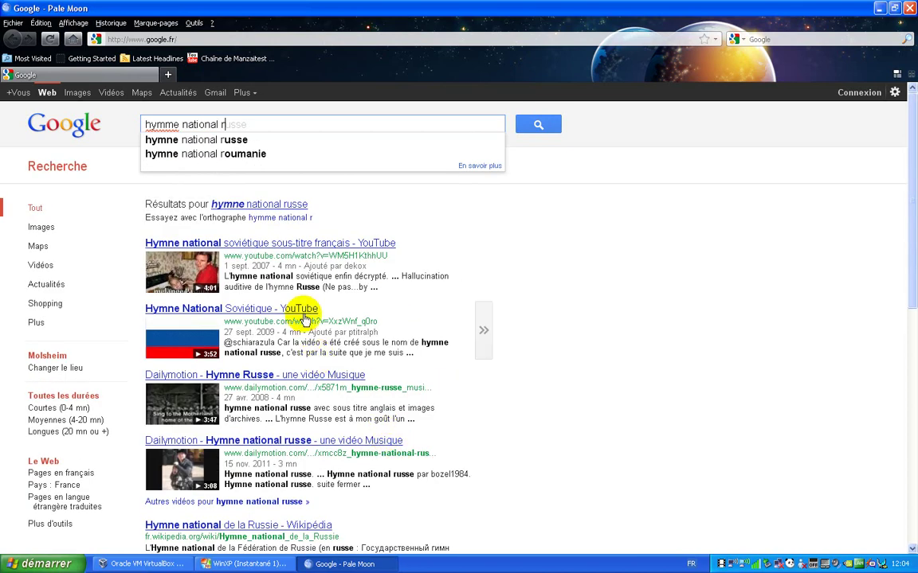
{"action": "left_click", "coordinate": [302, 312]}
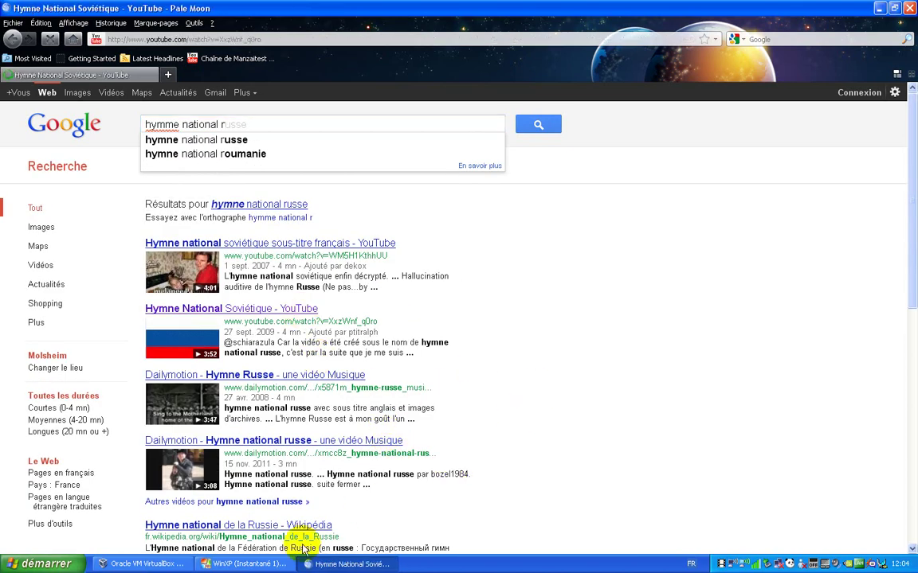
{"action": "left_click", "coordinate": [283, 564]}
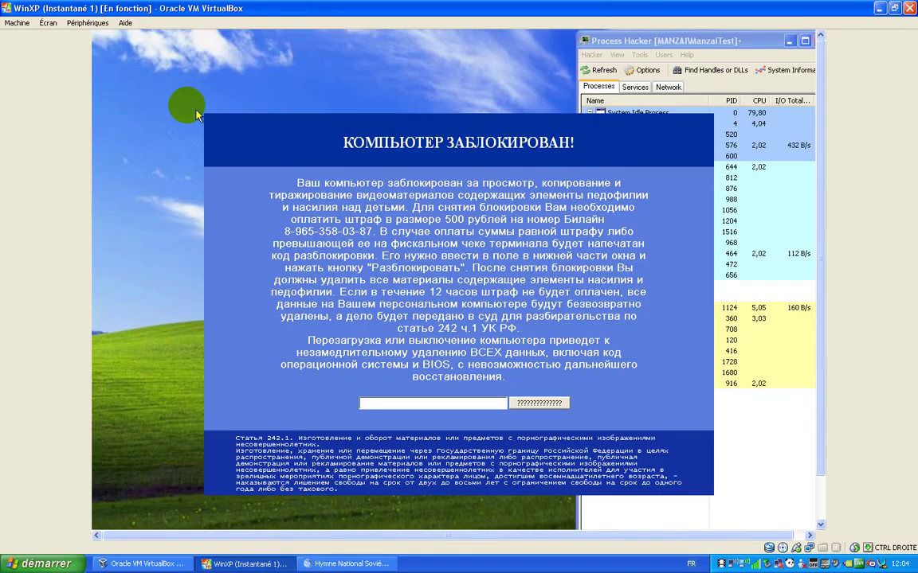
Switch the VM to full screen, exit it again, and alternate between the VM and anthem page
{"action": "left_click", "coordinate": [48, 22]}
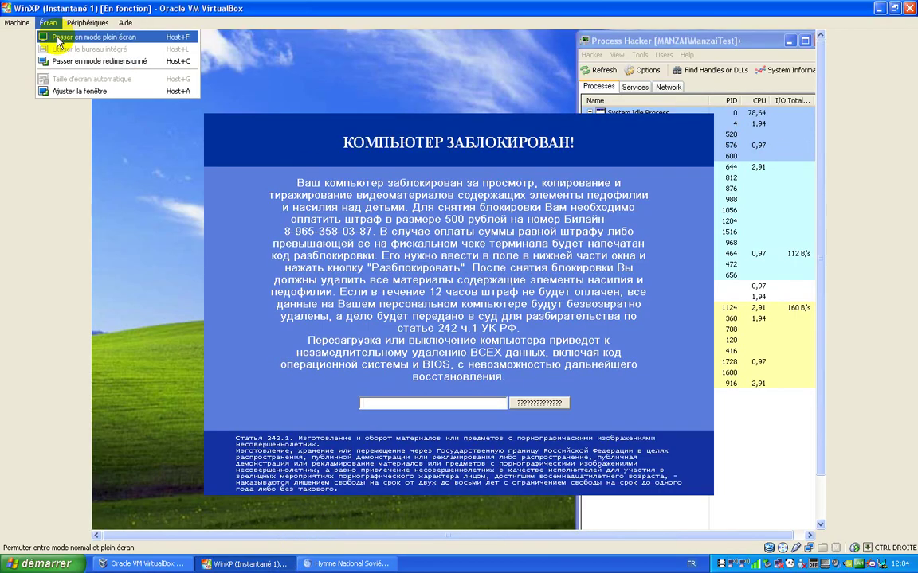
{"action": "left_click", "coordinate": [57, 37]}
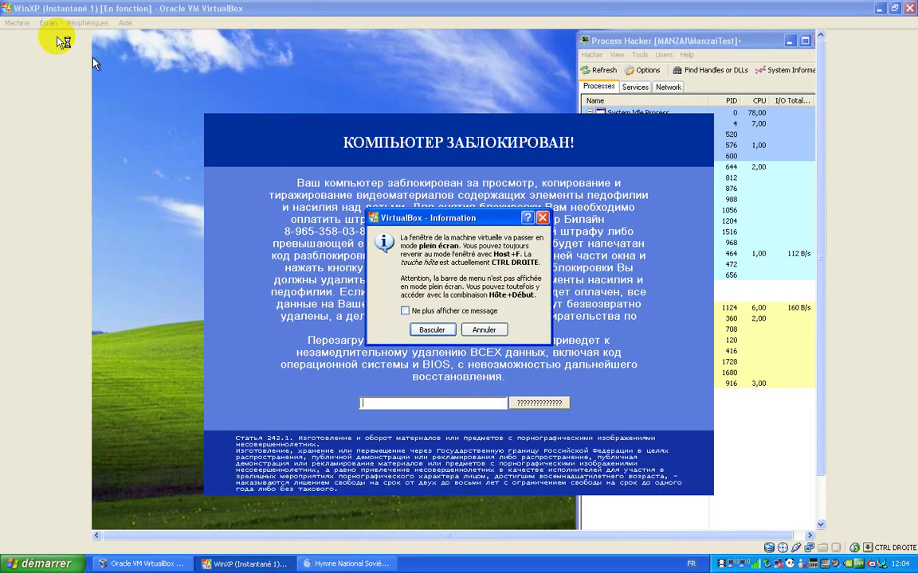
{"action": "left_click", "coordinate": [311, 385]}
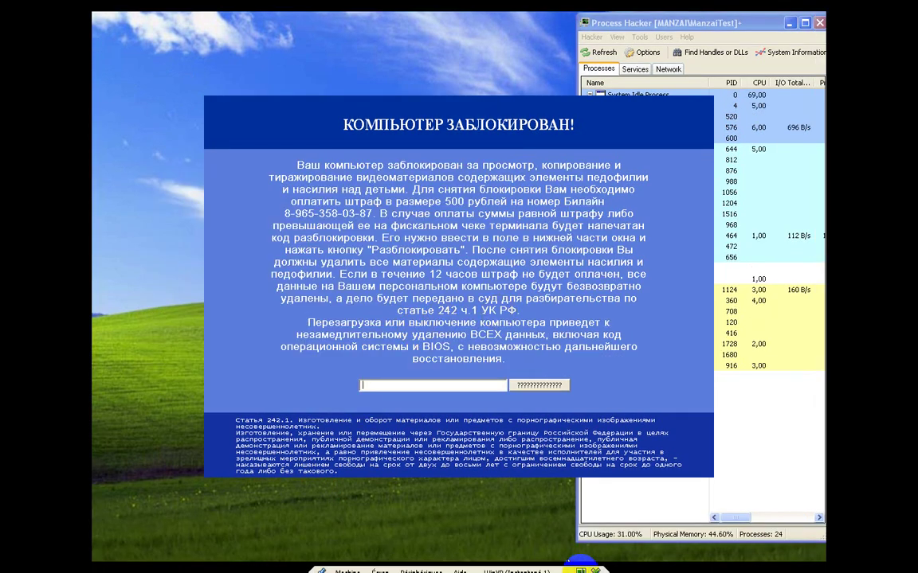
{"action": "left_click", "coordinate": [584, 568]}
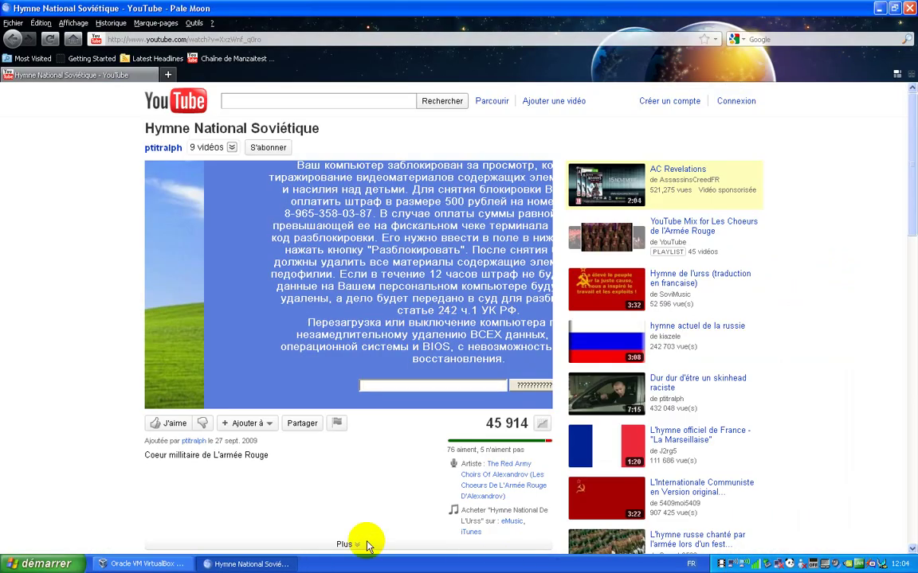
{"action": "left_click", "coordinate": [239, 564]}
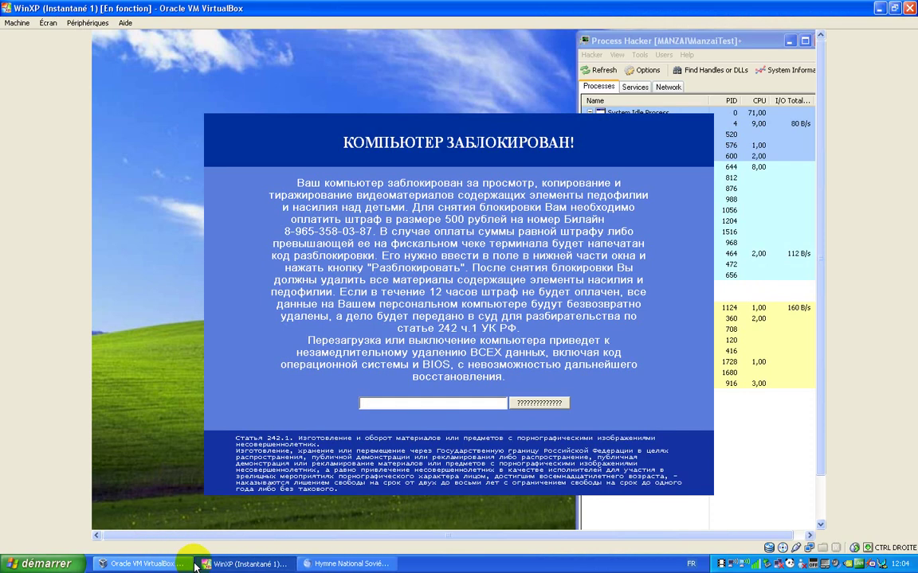
{"action": "left_click", "coordinate": [309, 564]}
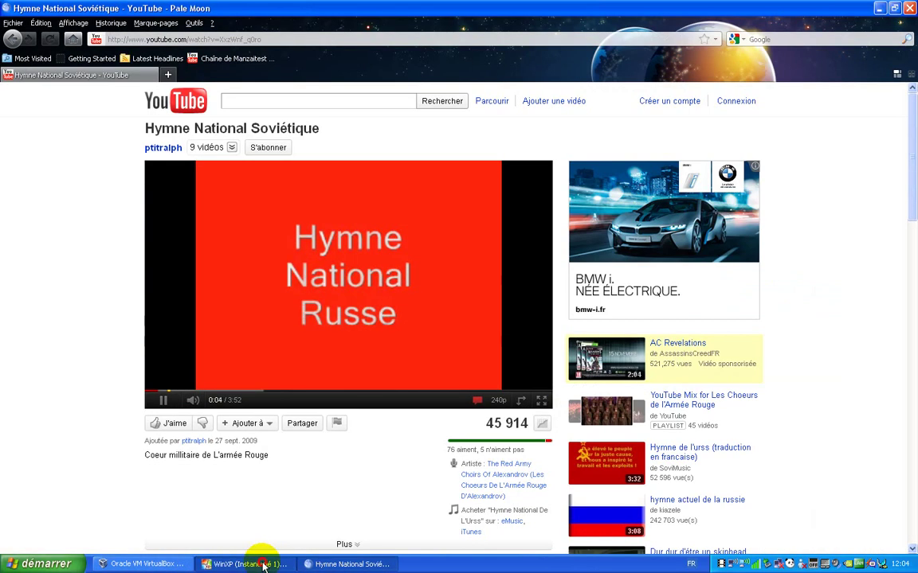
{"action": "left_click", "coordinate": [262, 564]}
Put the VM back in full screen, let the anthem play to 0:27, then return to the locked VM
{"action": "left_click", "coordinate": [50, 23]}
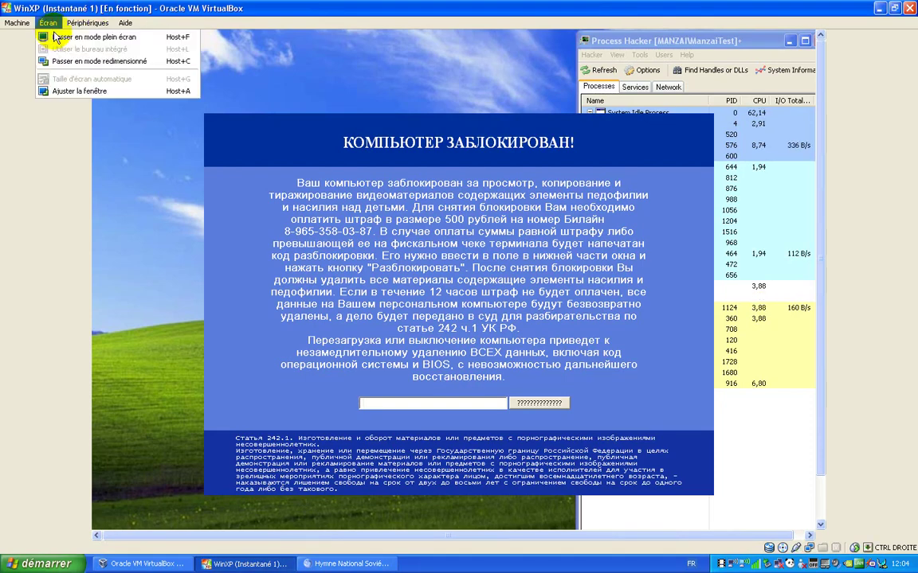
{"action": "left_click", "coordinate": [39, 35]}
{"action": "left_click", "coordinate": [414, 331]}
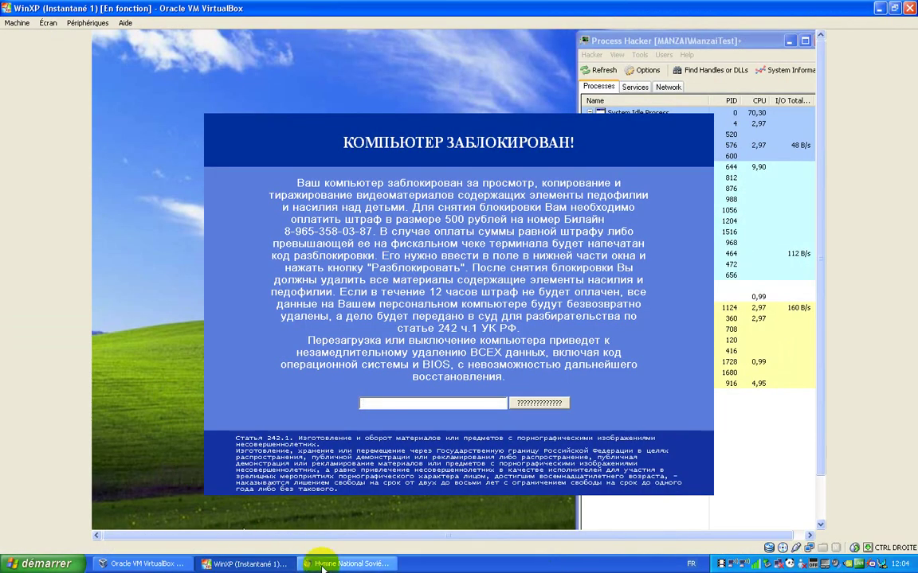
{"action": "left_click", "coordinate": [322, 567]}
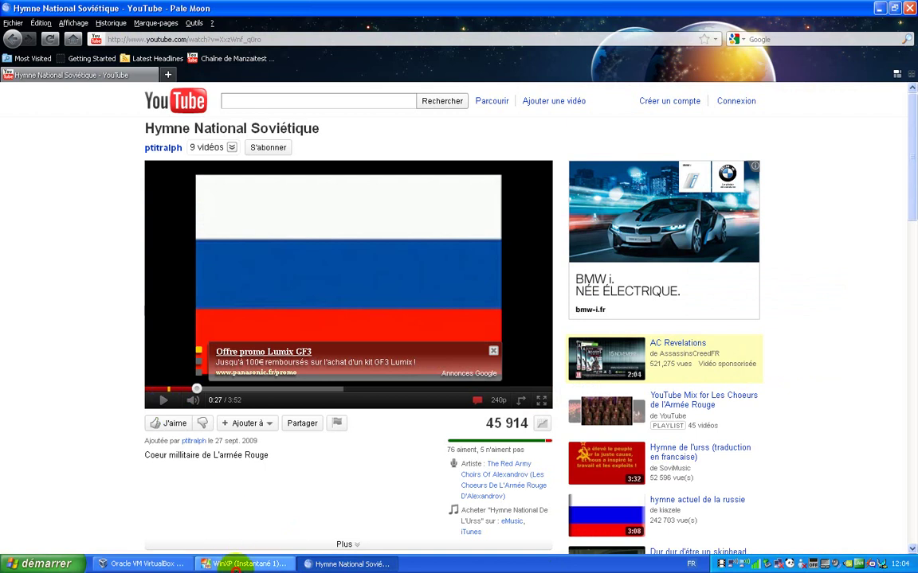
{"action": "left_click", "coordinate": [239, 564]}
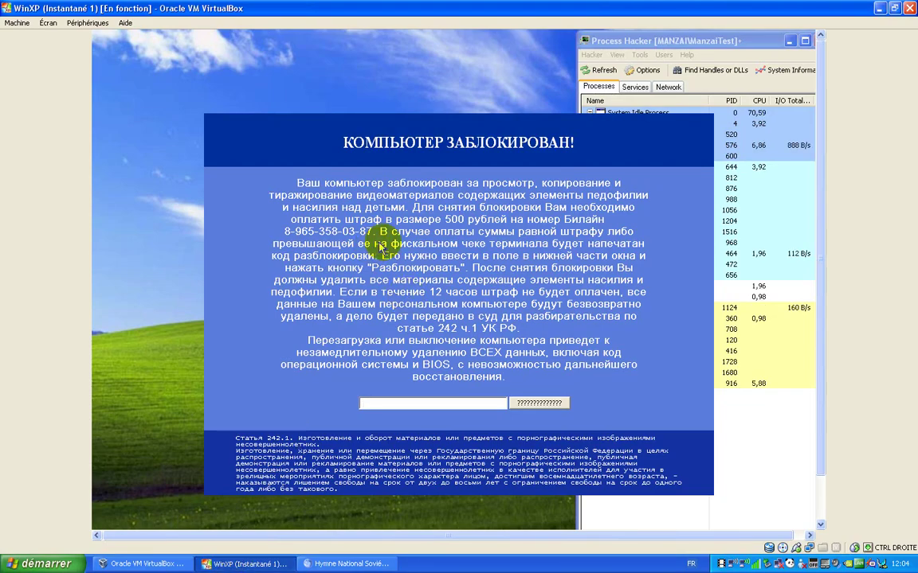
{"action": "left_click", "coordinate": [47, 22]}
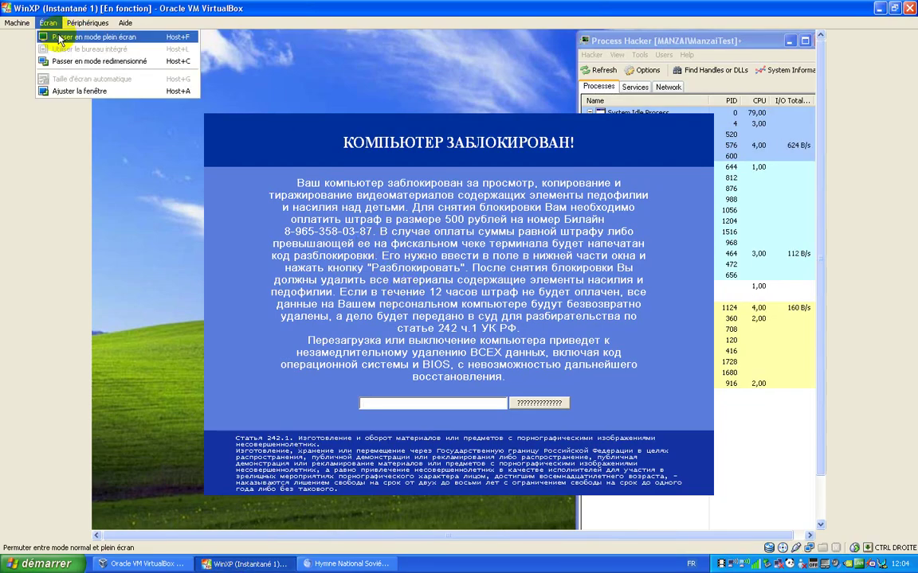
Switch the XP guest to full screen and move Process Hacker away from the lock screen
{"action": "left_click", "coordinate": [59, 37]}
{"action": "left_click", "coordinate": [420, 383]}
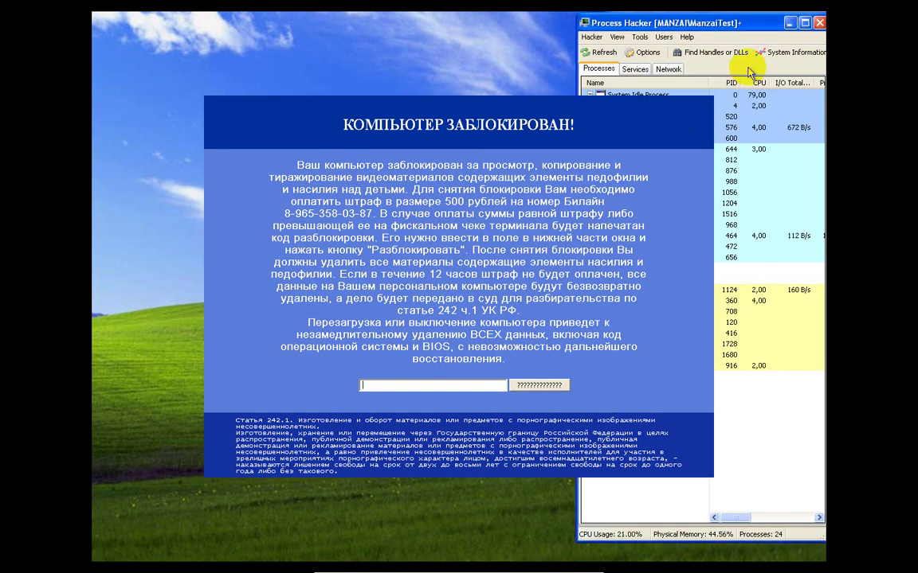
{"action": "left_click_drag", "start_coordinate": [764, 21], "coordinate": [834, 77]}
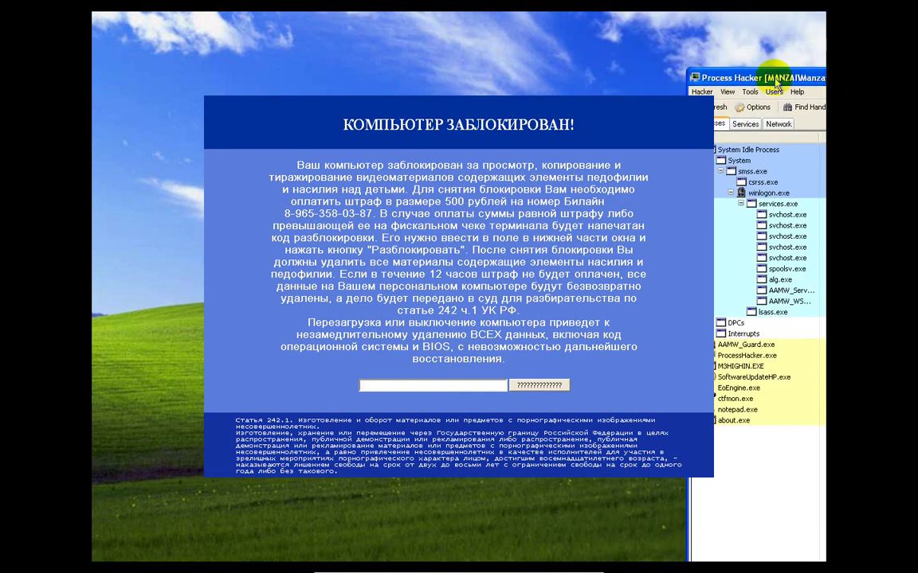
{"action": "left_click_drag", "start_coordinate": [775, 77], "coordinate": [792, 68]}
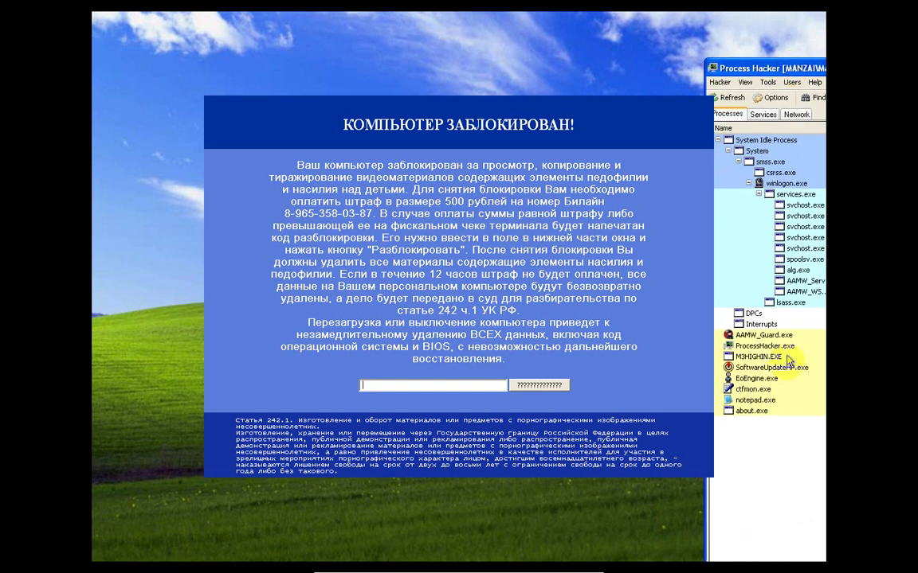
Terminate the about.exe process in Process Hacker
{"action": "left_click", "coordinate": [743, 412]}
{"action": "right_click", "coordinate": [746, 414]}
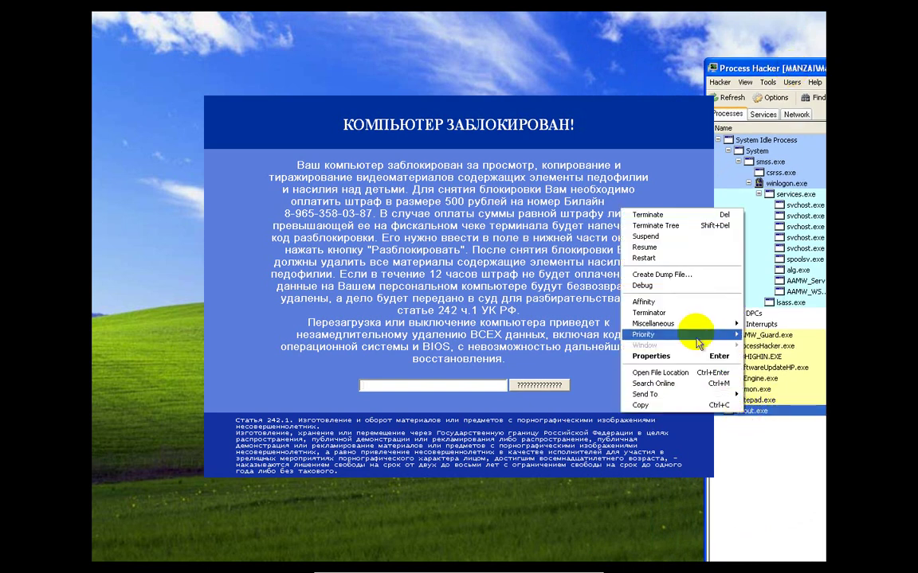
{"action": "left_click", "coordinate": [726, 217]}
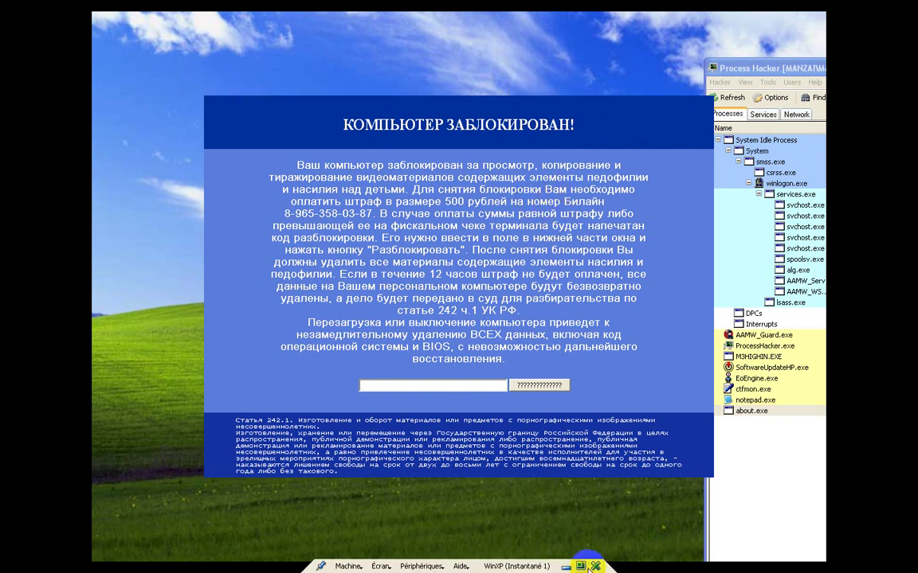
Power off the virtual machine, restoring snapshot Instantané 1
{"action": "left_click", "coordinate": [595, 566]}
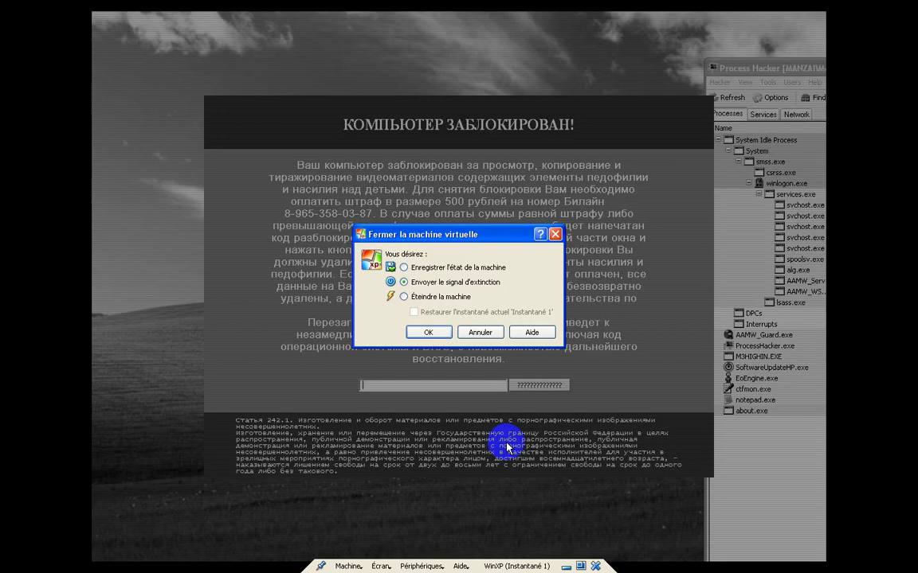
{"action": "left_click", "coordinate": [404, 296]}
{"action": "left_click", "coordinate": [413, 312]}
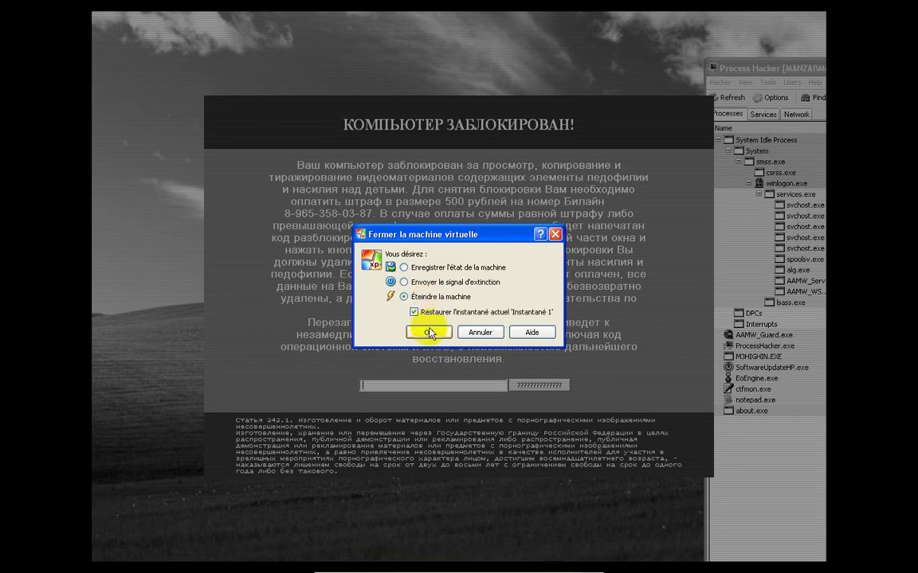
{"action": "left_click", "coordinate": [429, 333]}
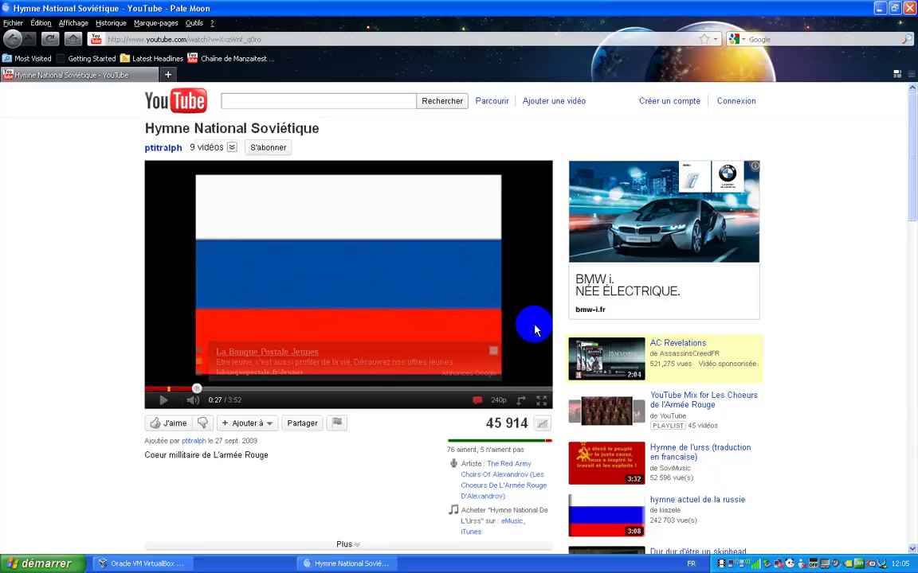
Minimise the Pale Moon browser and stop the FastStone screen recording
{"action": "left_click", "coordinate": [880, 8]}
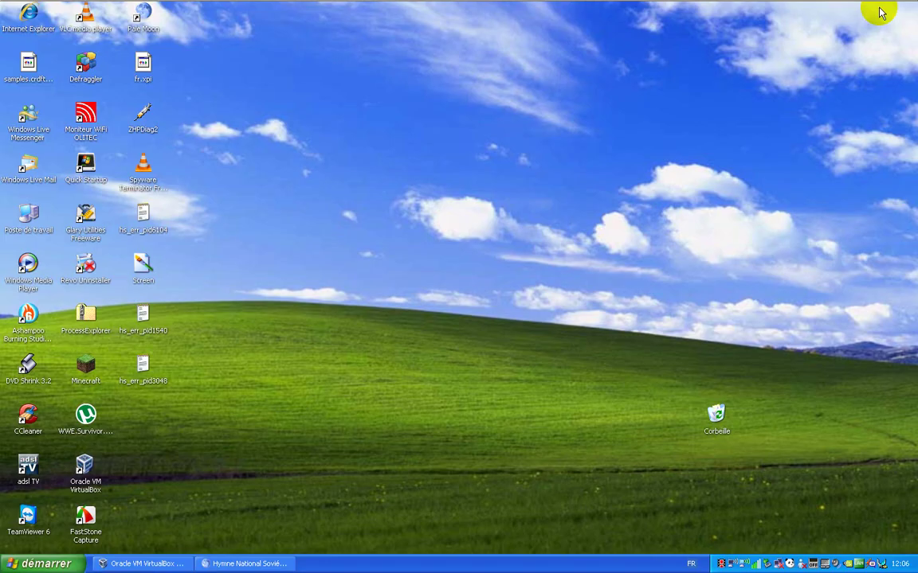
{"action": "right_click", "coordinate": [721, 564]}
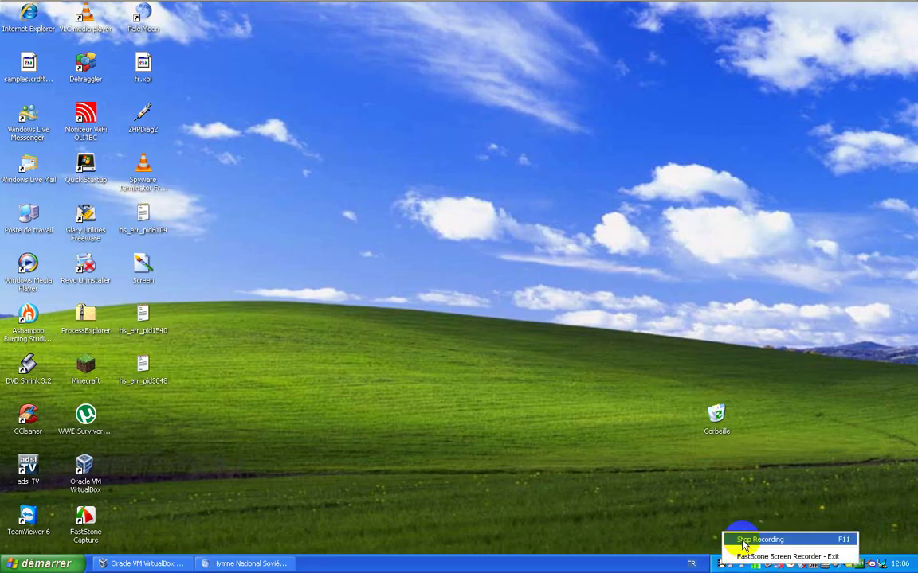
{"action": "left_click", "coordinate": [755, 542]}
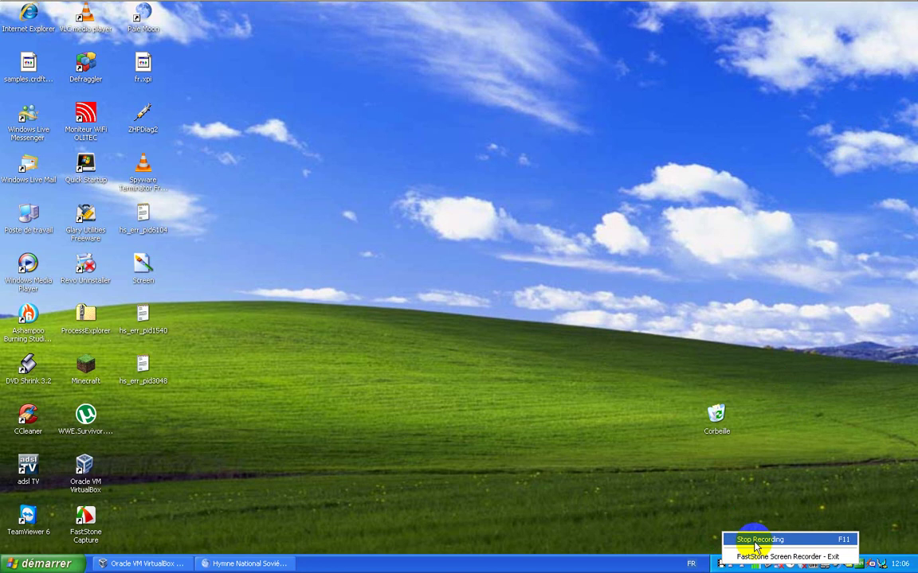